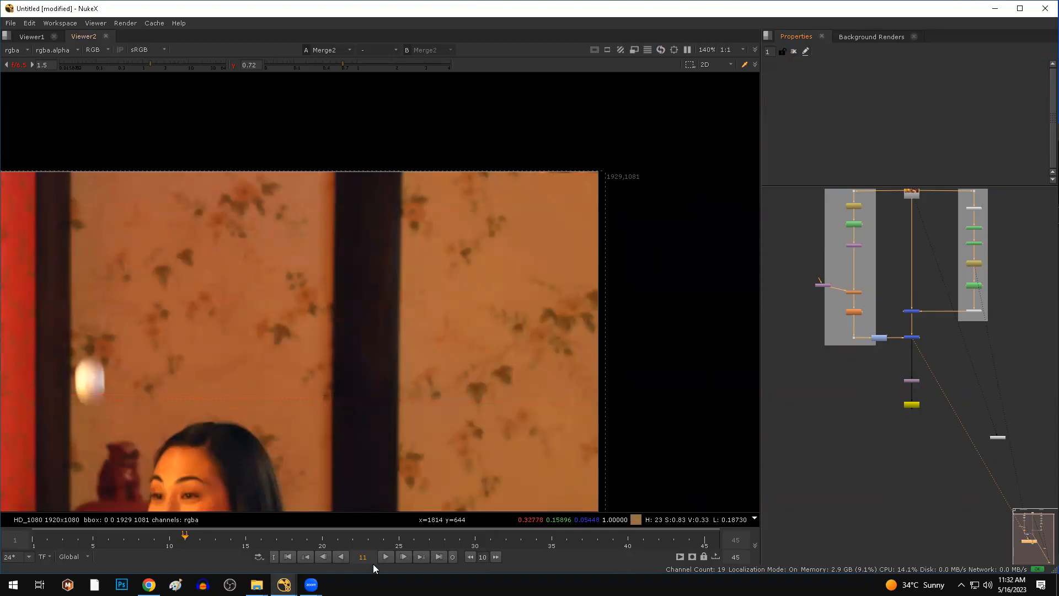
# - Play back the Merge2 composite and inspect the cleaned wallpaper around the dark-haired woman
pyautogui.click(384, 556)
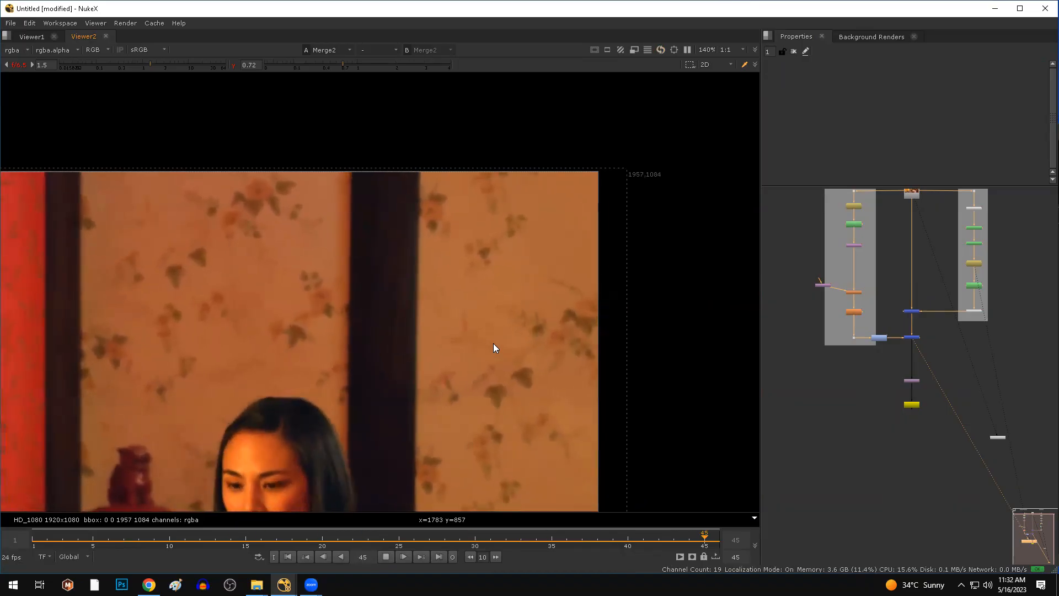
pyautogui.moveTo(438, 435); pyautogui.dragTo(570, 298, button='middle')
pyautogui.scroll(-1, 571, 297)
pyautogui.scroll(-3, 570, 298)
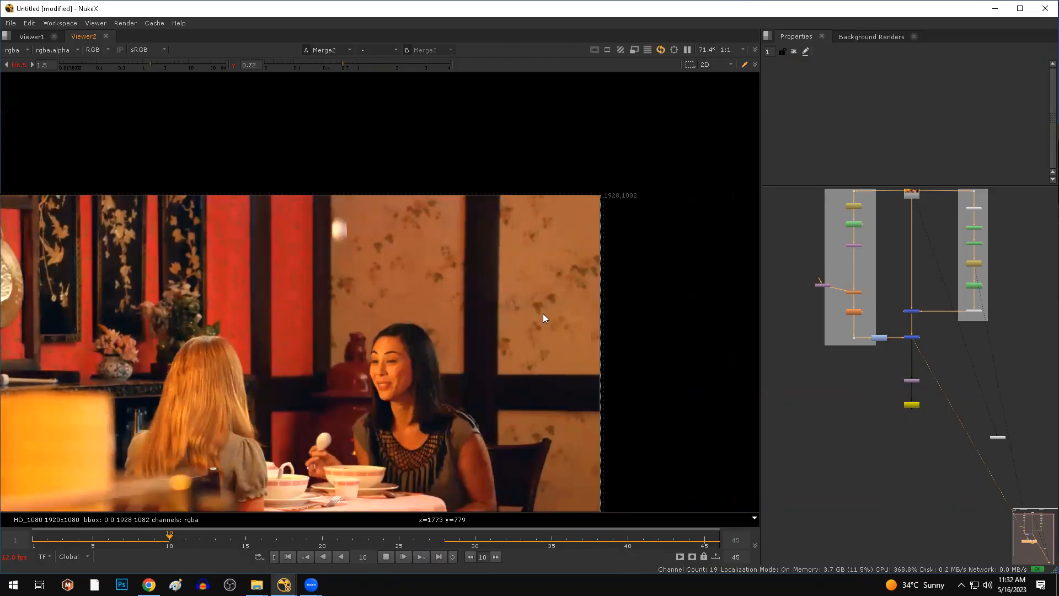
pyautogui.click(390, 556)
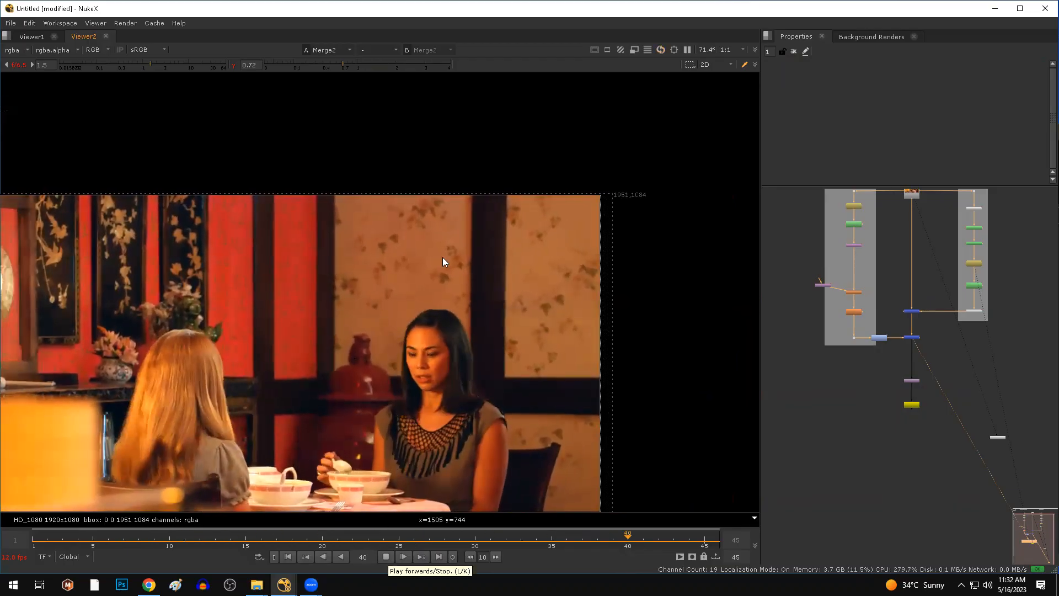
pyautogui.scroll(4, 512, 281)
pyautogui.moveTo(516, 336); pyautogui.dragTo(496, 292, button='middle')
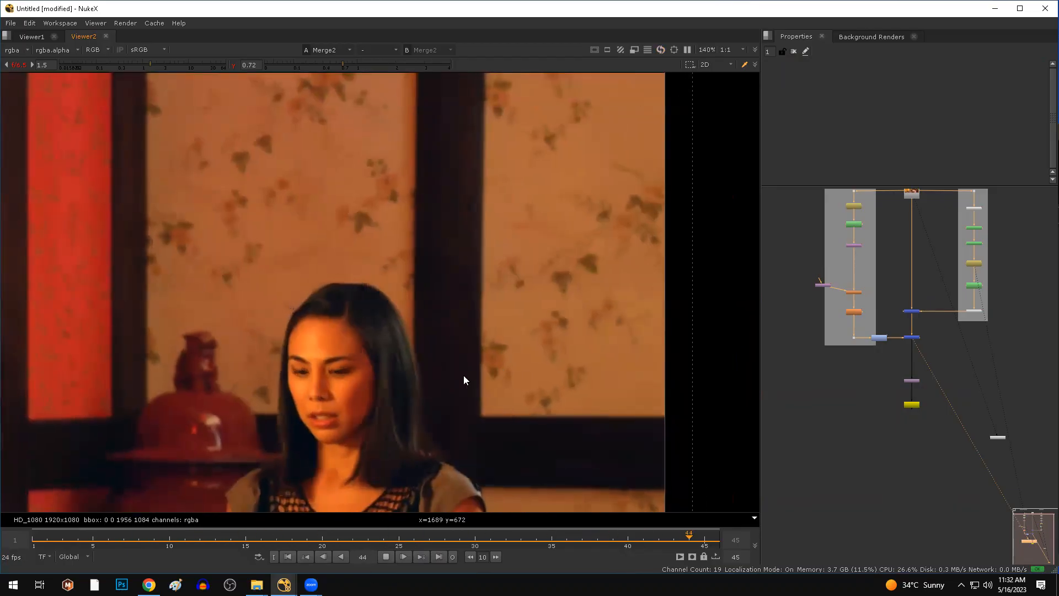
pyautogui.click(385, 557)
pyautogui.moveTo(457, 228); pyautogui.dragTo(449, 266, button='middle')
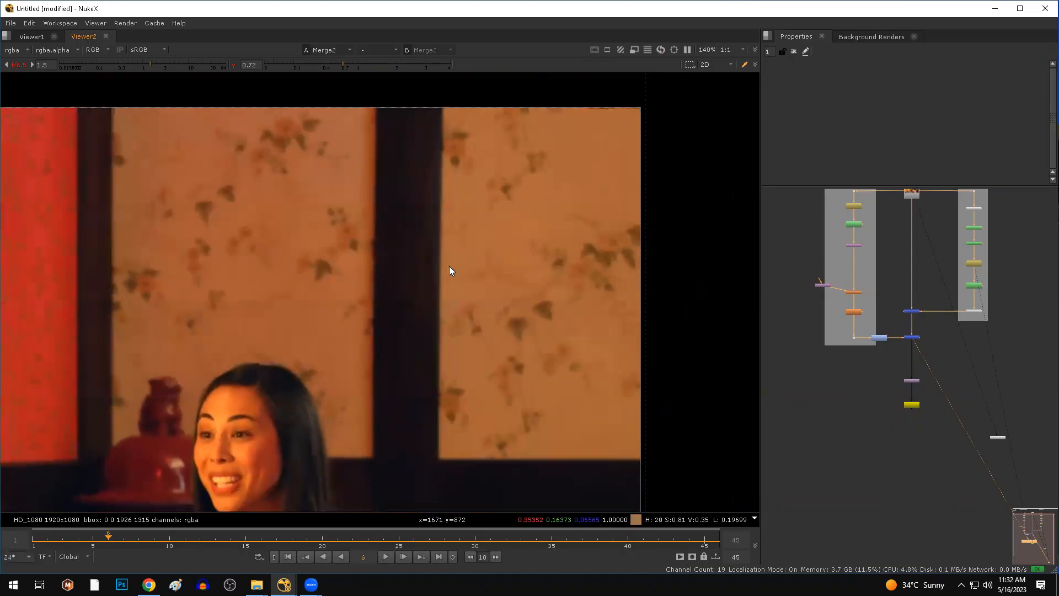
# - Display only the composite's blue channel and start playback
pyautogui.click(99, 49)
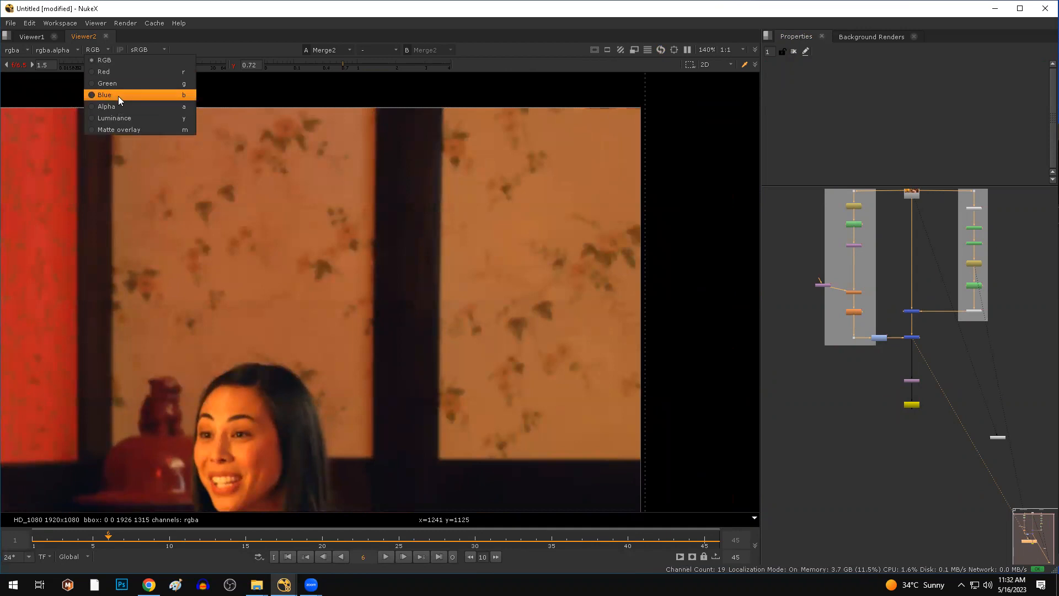
pyautogui.click(118, 96)
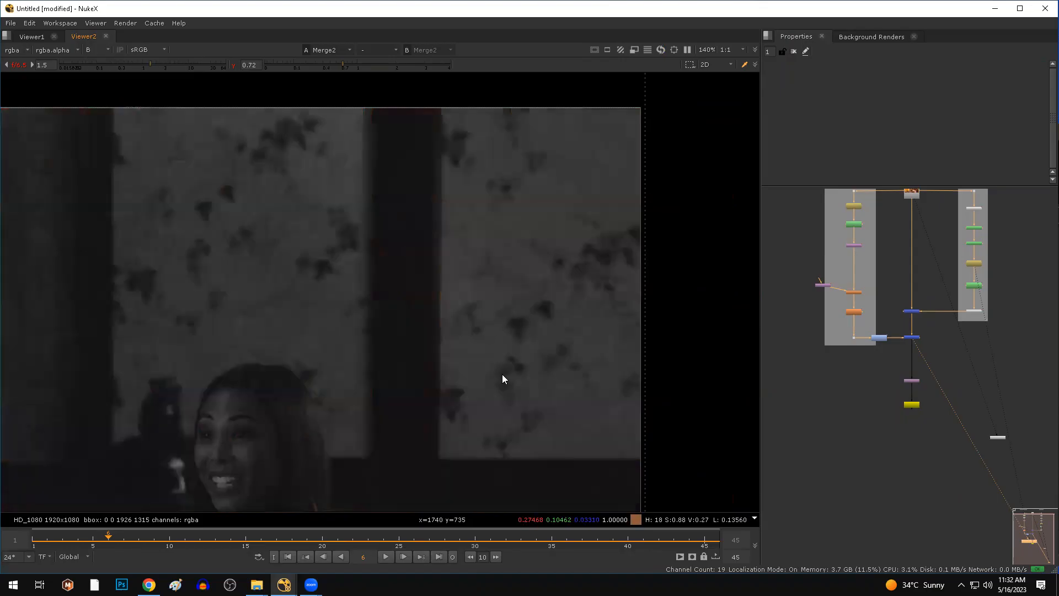
pyautogui.click(385, 556)
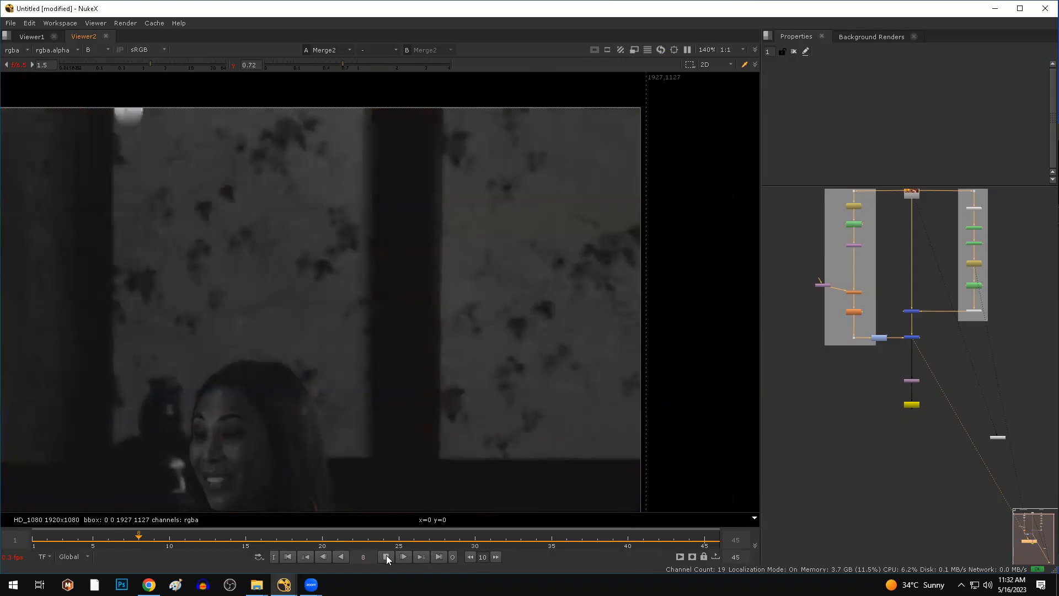
# - Examine the grain on the cleaned wallpaper patch in the blue channel and stop playback
pyautogui.scroll(5, 527, 295)
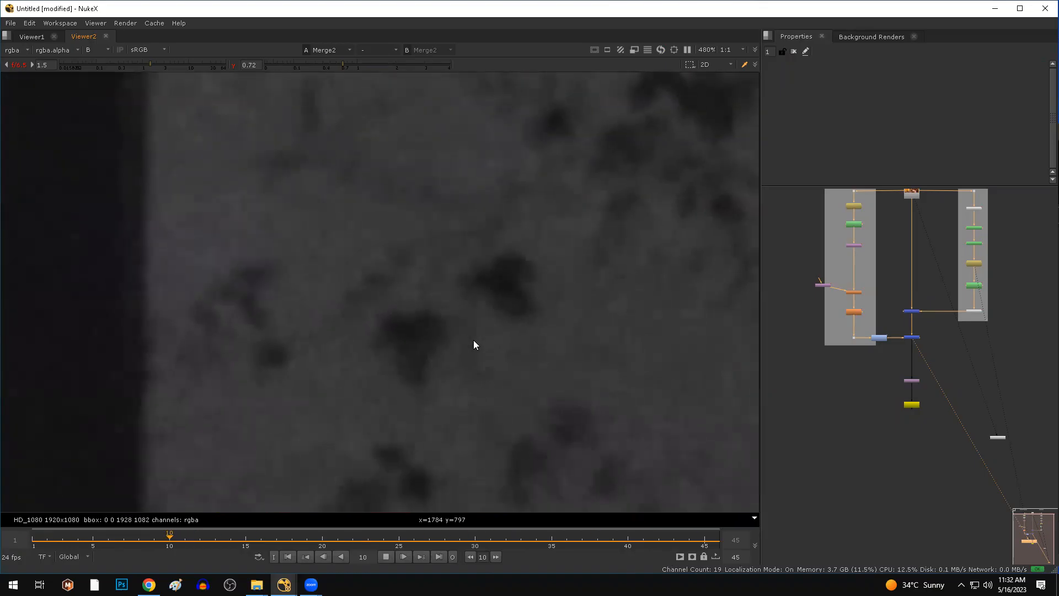
pyautogui.scroll(-3, 474, 344)
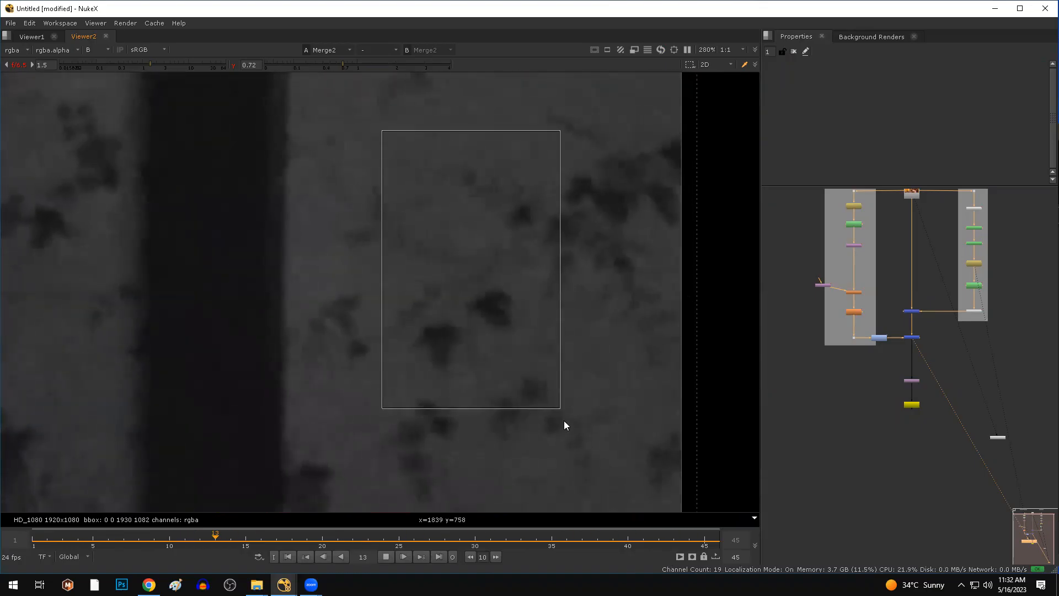
pyautogui.moveTo(641, 357); pyautogui.dragTo(332, 469)
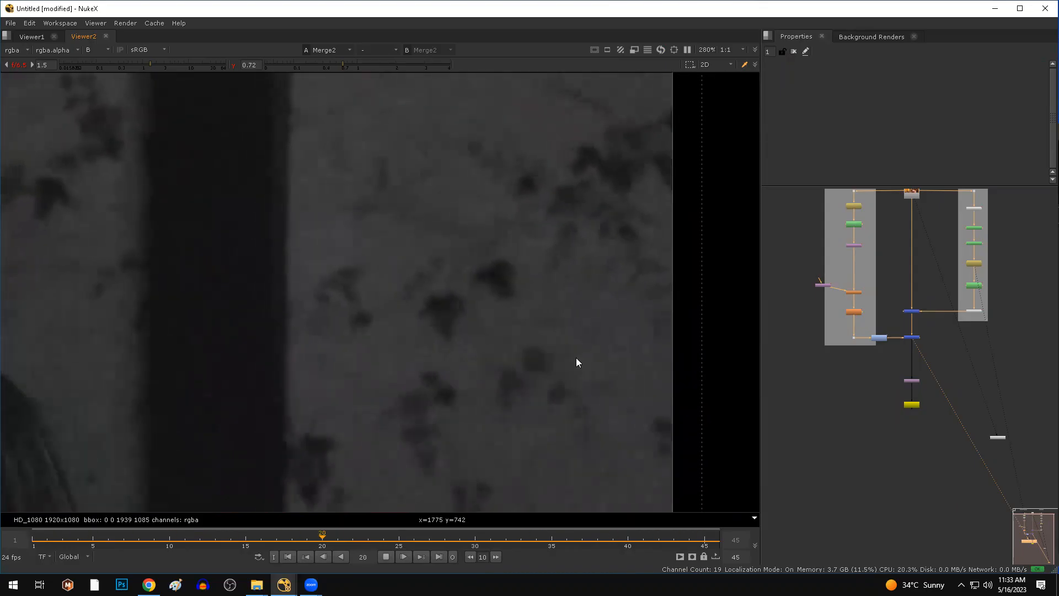
pyautogui.moveTo(371, 106); pyautogui.dragTo(590, 222)
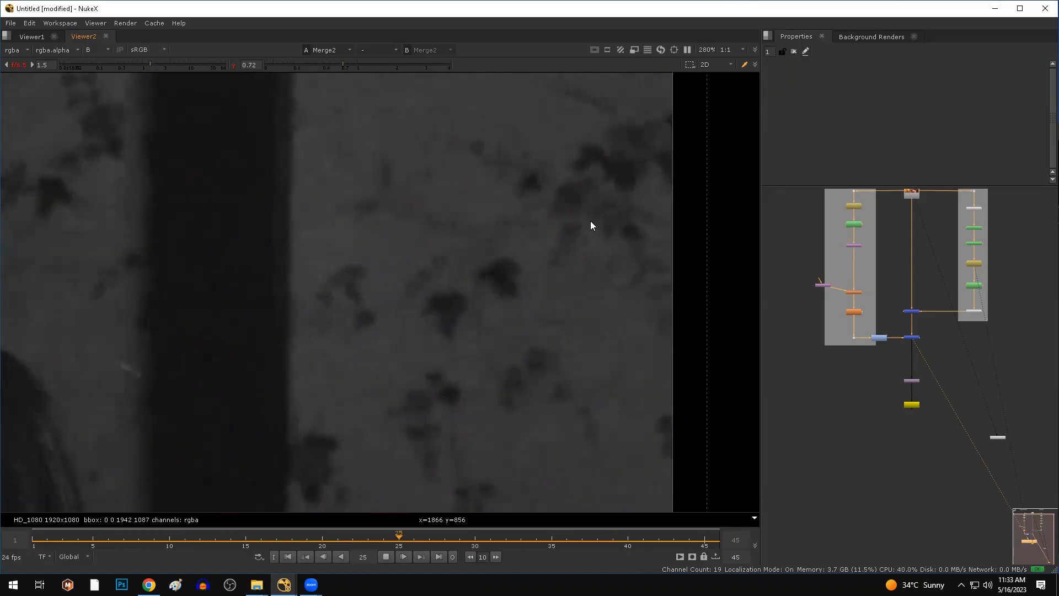
pyautogui.click(385, 556)
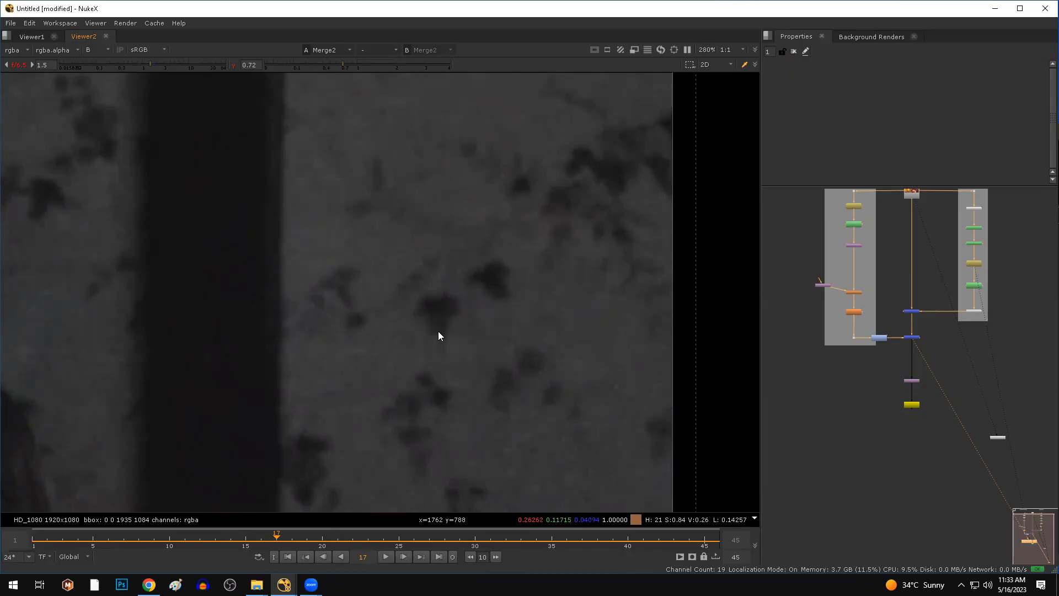
pyautogui.keyDown('ctrl'); pyautogui.keyDown('shift'); pyautogui.moveTo(341, 395); pyautogui.dragTo(432, 463); pyautogui.keyUp('shift'); pyautogui.keyUp('ctrl')
pyautogui.keyDown('ctrl'); pyautogui.keyDown('shift'); pyautogui.moveTo(346, 432); pyautogui.dragTo(467, 474); pyautogui.keyUp('shift'); pyautogui.keyUp('ctrl')
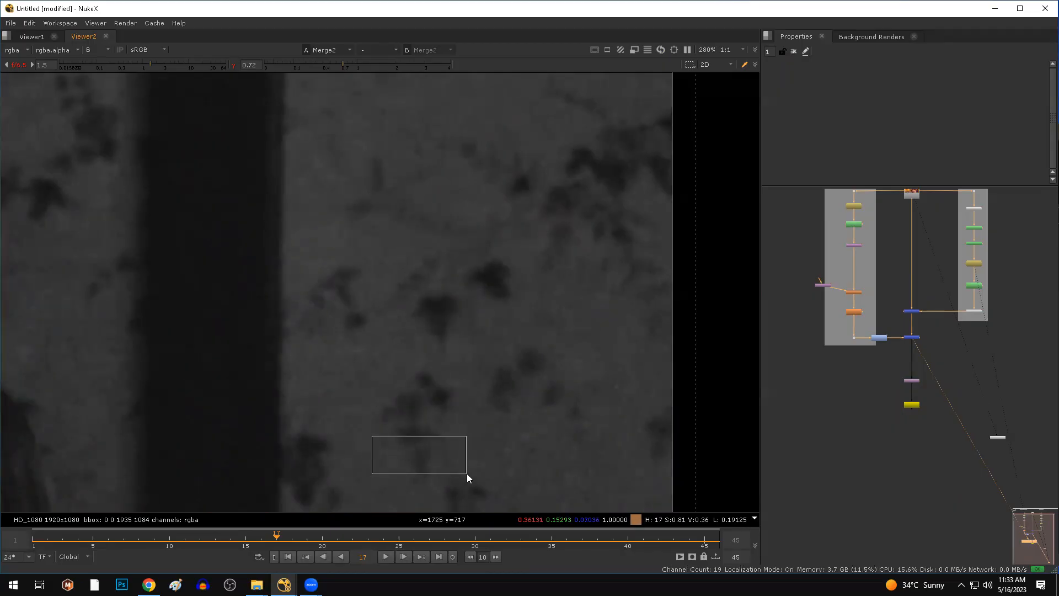
pyautogui.moveTo(345, 384); pyautogui.dragTo(382, 448)
pyautogui.keyDown('ctrl'); pyautogui.keyDown('shift'); pyautogui.moveTo(338, 132); pyautogui.dragTo(486, 282); pyautogui.keyUp('shift'); pyautogui.keyUp('ctrl')
# - Move the Merge2 node further down the main pipe, below the Ball Animation and Cleaning Hand backdrops
pyautogui.scroll(-4, 892, 407)
pyautogui.moveTo(918, 420); pyautogui.dragTo(882, 462, button='middle')
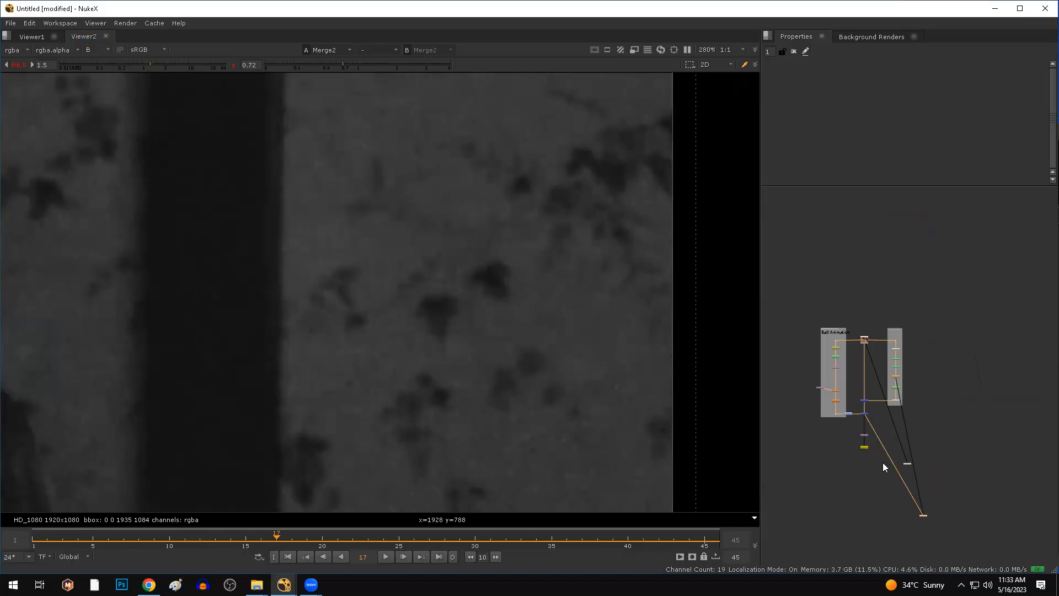
pyautogui.scroll(3, 883, 462)
pyautogui.moveTo(836, 406); pyautogui.dragTo(856, 579)
pyautogui.click(898, 381)
pyautogui.click(854, 362)
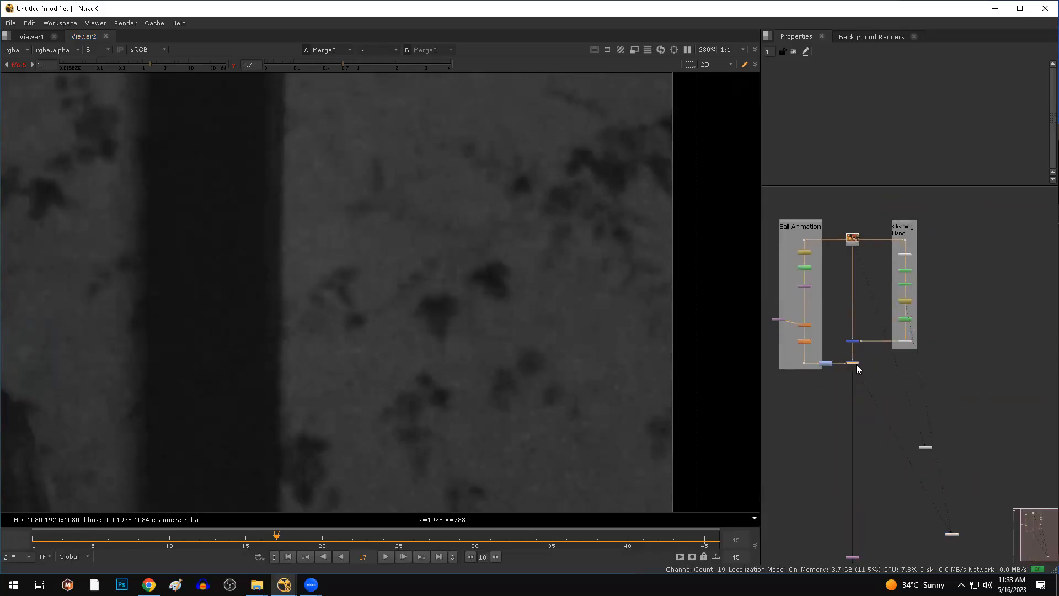
pyautogui.moveTo(855, 407); pyautogui.dragTo(855, 408)
pyautogui.press('1')
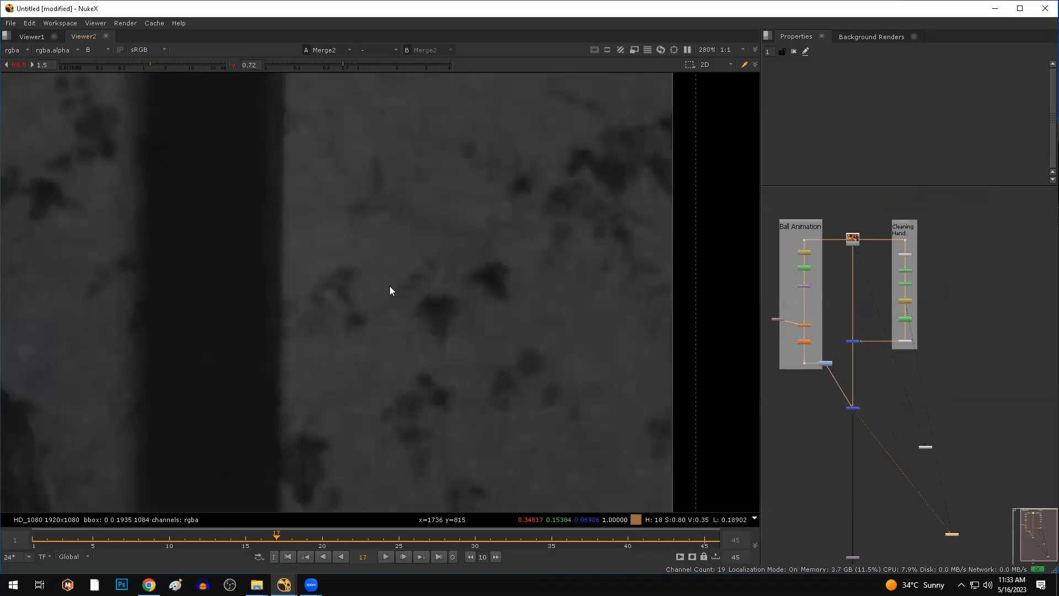
pyautogui.scroll(-4, 389, 286)
pyautogui.moveTo(389, 286); pyautogui.dragTo(415, 325, button='middle')
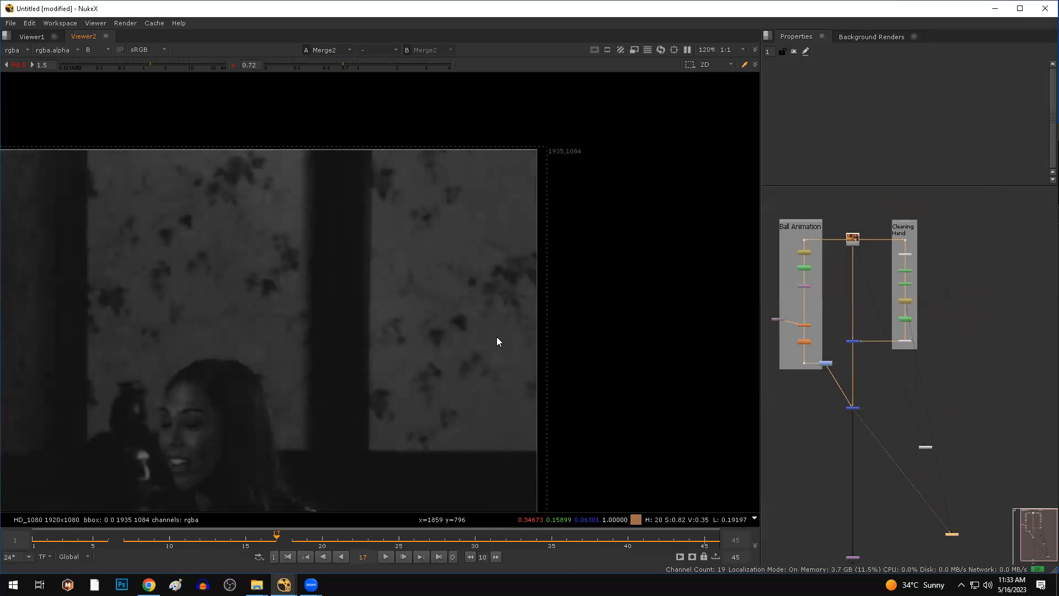
# - Move the source plate node up and insert a Dot beneath it that feeds both branches and the main pipe
pyautogui.moveTo(842, 286); pyautogui.dragTo(825, 377, button='middle')
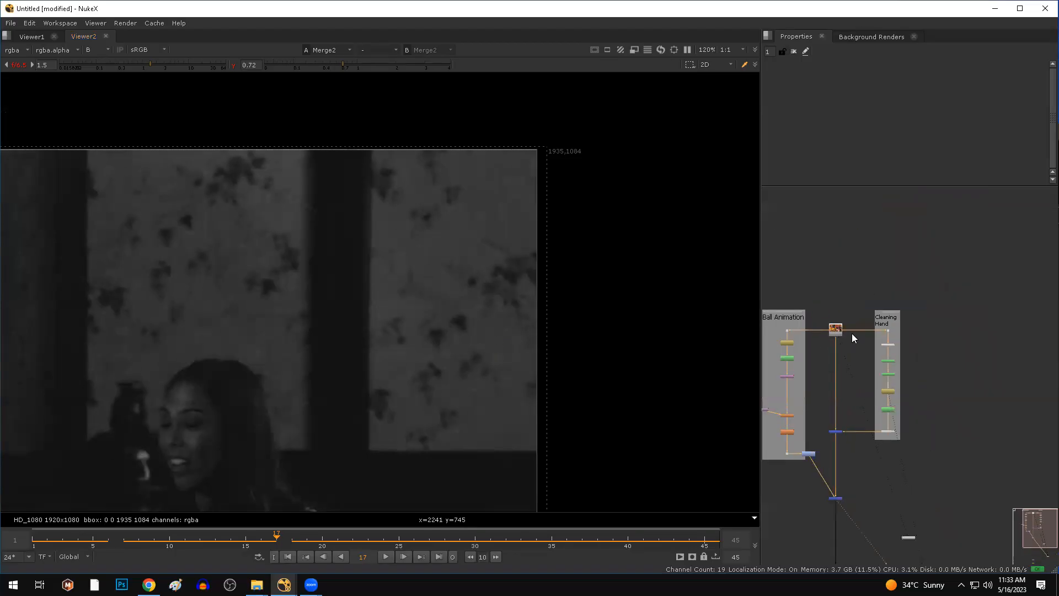
pyautogui.moveTo(838, 329); pyautogui.dragTo(839, 252)
pyautogui.moveTo(841, 302); pyautogui.dragTo(891, 284, button='middle')
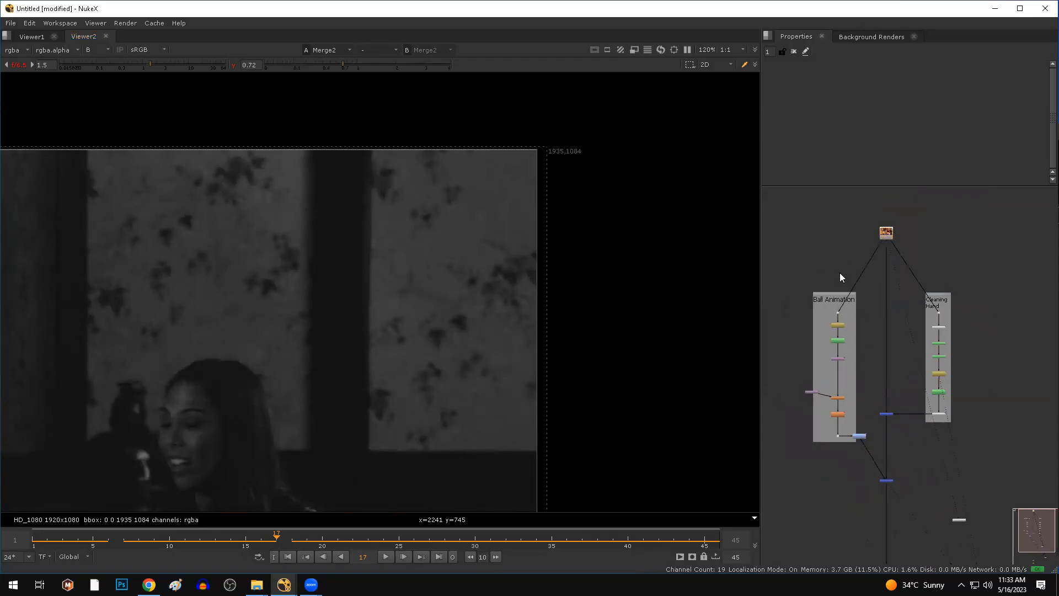
pyautogui.press('.')
pyautogui.moveTo(886, 250); pyautogui.dragTo(875, 286)
# - View the original plate from the new Dot and the Merge2 composite in Viewer1 on separate inputs
pyautogui.press('1')
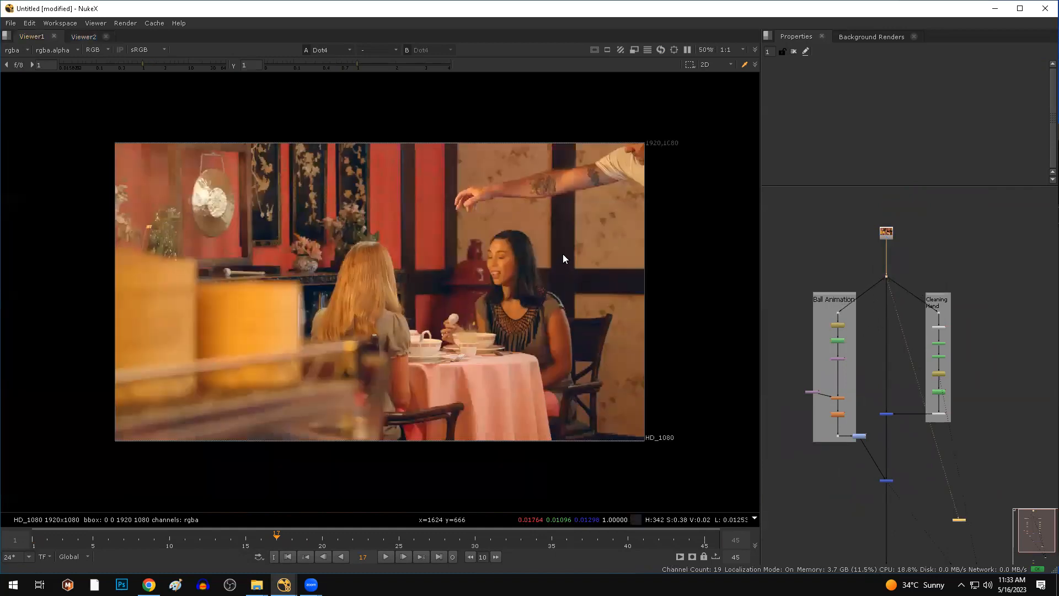
pyautogui.moveTo(563, 254); pyautogui.dragTo(502, 262, button='middle')
pyautogui.moveTo(902, 460); pyautogui.dragTo(839, 524)
pyautogui.press('1')
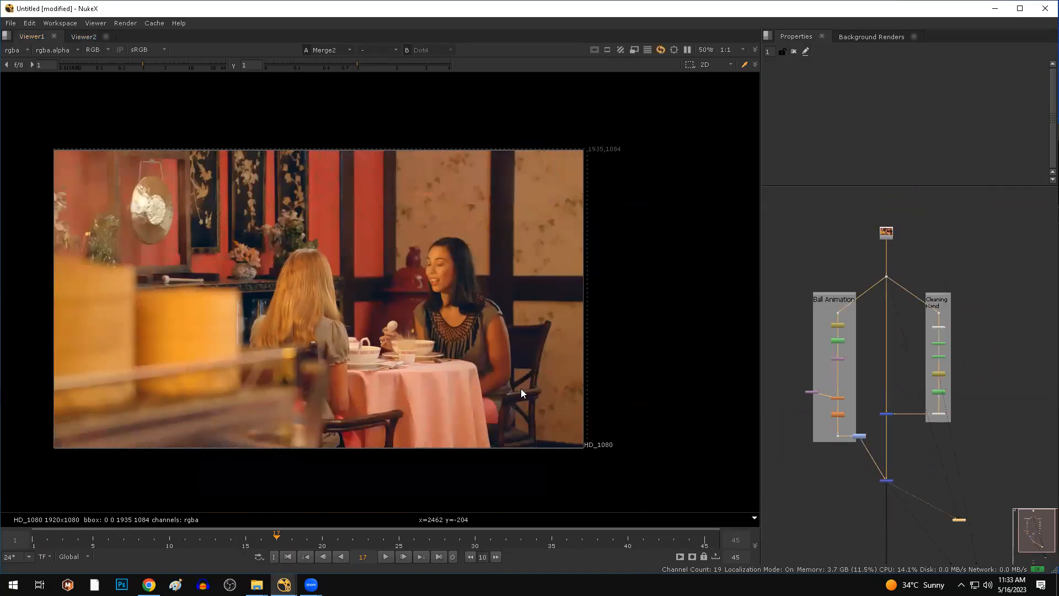
pyautogui.moveTo(521, 388); pyautogui.dragTo(426, 431, button='middle')
pyautogui.scroll(2, 418, 219)
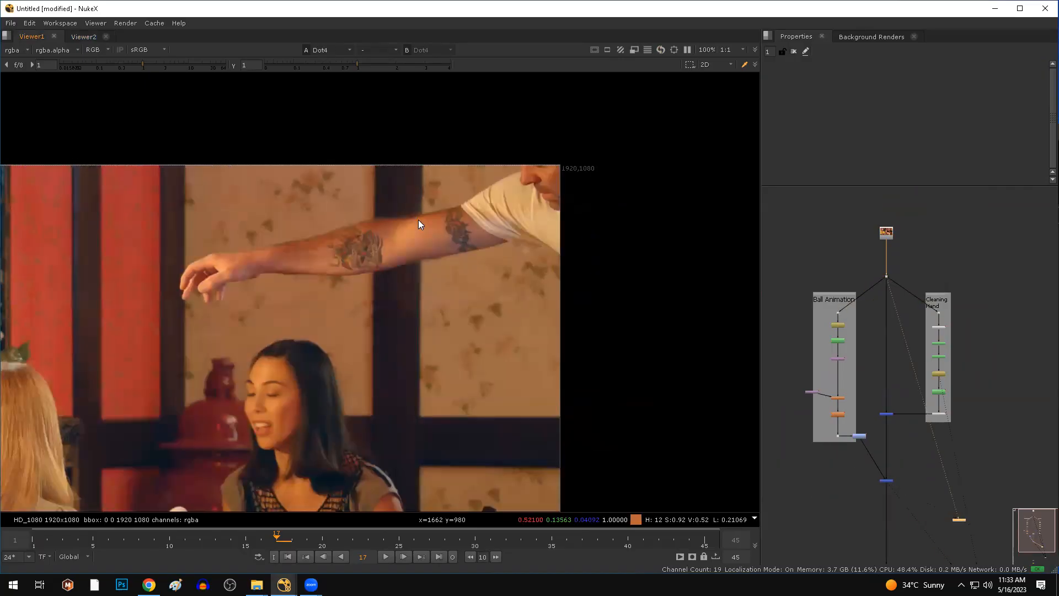
# - Compare the original plate with the Merge2 composite repeatedly, focusing on the wallpaper where the tattooed arm was removed
pyautogui.press('1')
pyautogui.press('2')
pyautogui.press('1')
pyautogui.press('2')
pyautogui.press('1')
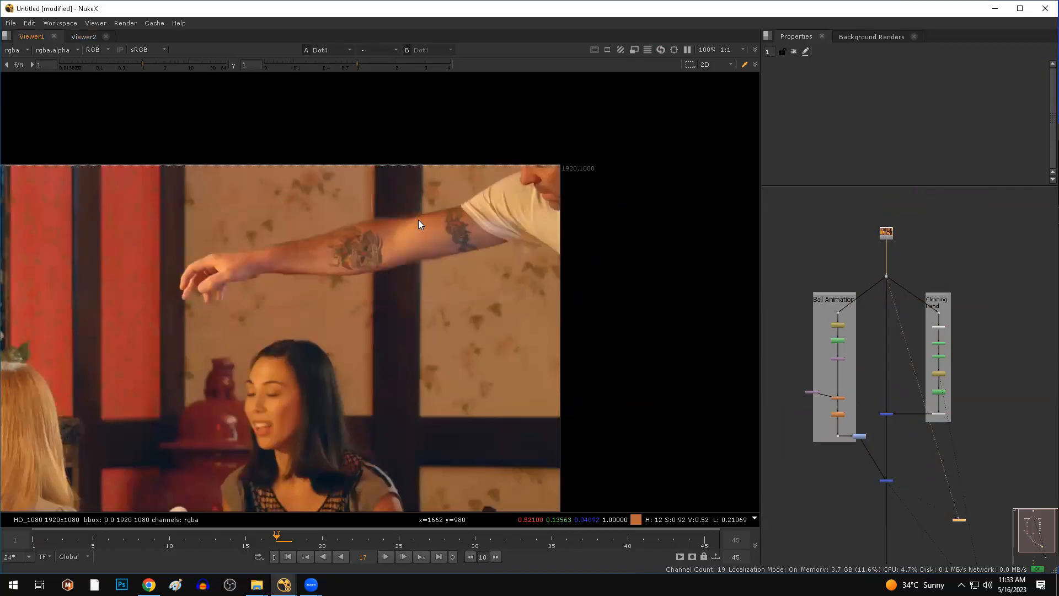
pyautogui.press('2')
pyautogui.press('1')
pyautogui.press('2')
pyautogui.press('1')
pyautogui.press('2')
pyautogui.press('1')
pyautogui.press('2')
pyautogui.scroll(2, 418, 220)
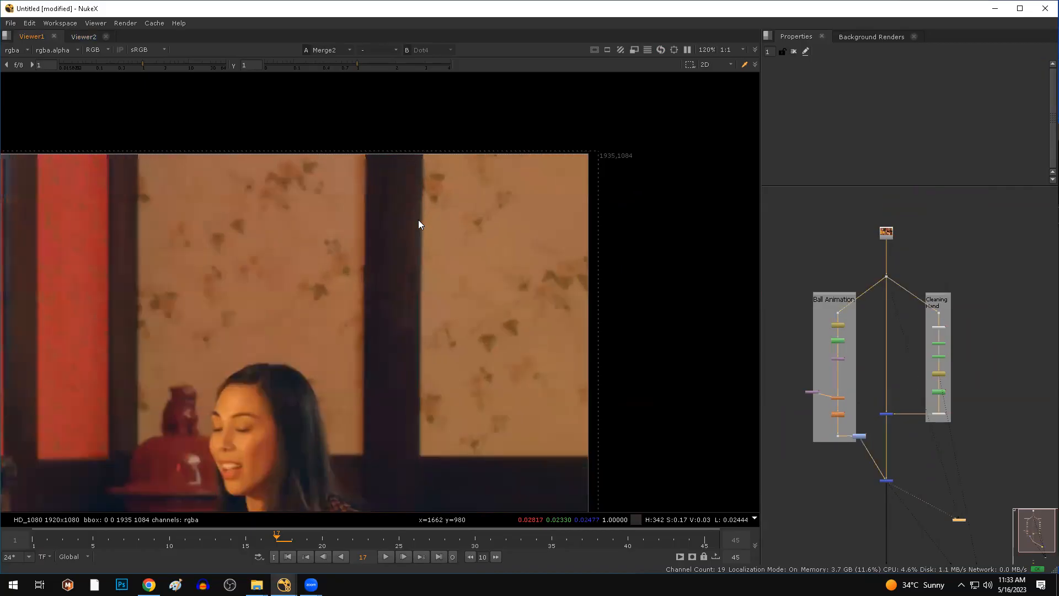
pyautogui.press('1')
pyautogui.press('2')
pyautogui.press('1')
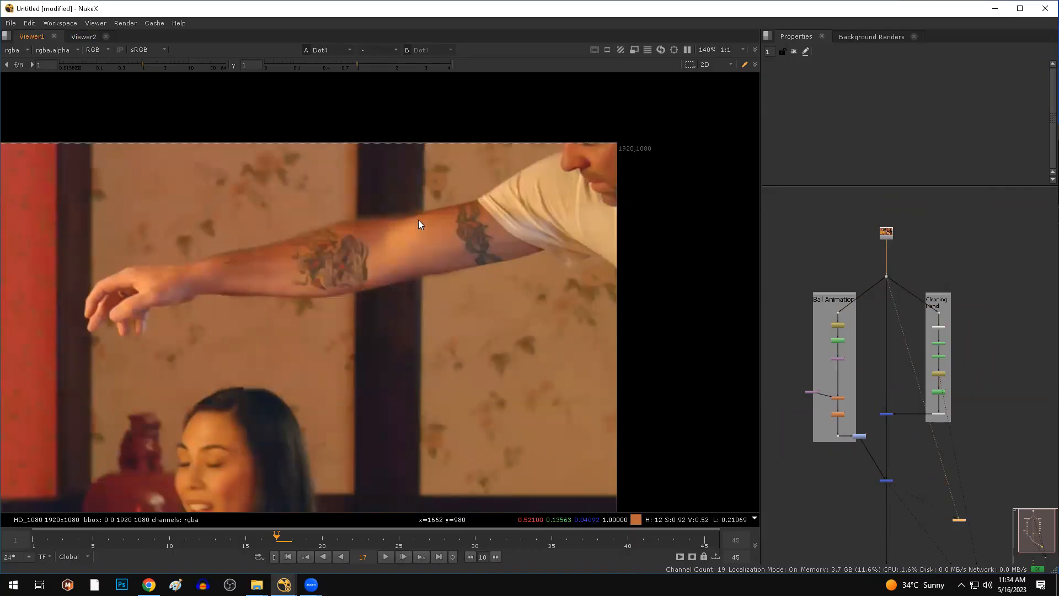
pyautogui.press('2')
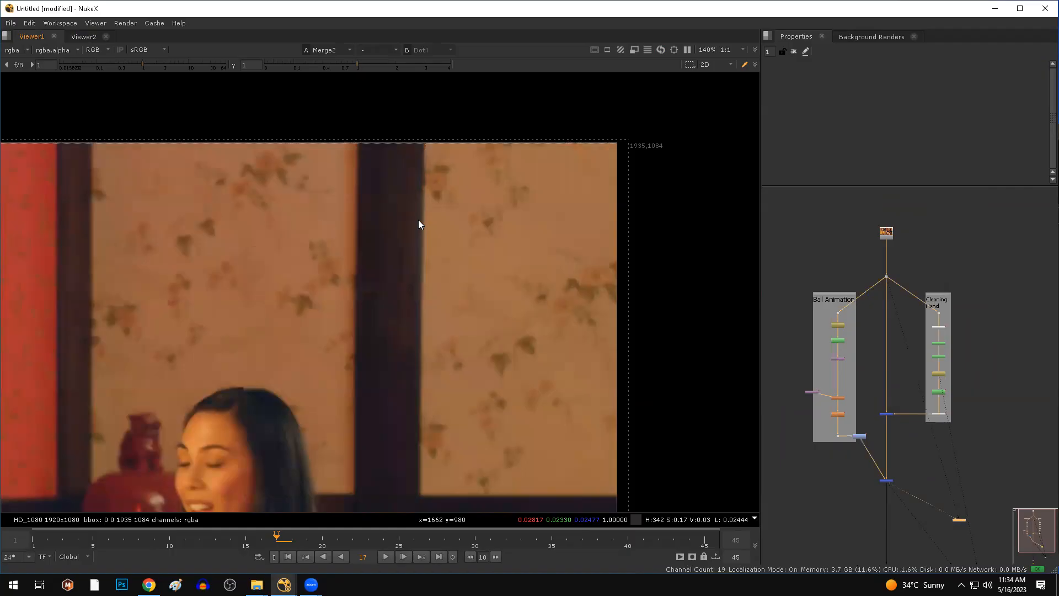
pyautogui.press('1')
pyautogui.press('2')
pyautogui.press('1')
pyautogui.press('2')
pyautogui.press('1')
pyautogui.press('2')
pyautogui.press('1')
pyautogui.keyDown('ctrl'); pyautogui.keyDown('shift'); pyautogui.moveTo(596, 159); pyautogui.dragTo(335, 271); pyautogui.keyUp('shift'); pyautogui.keyUp('ctrl')
pyautogui.moveTo(227, 317); pyautogui.dragTo(111, 361)
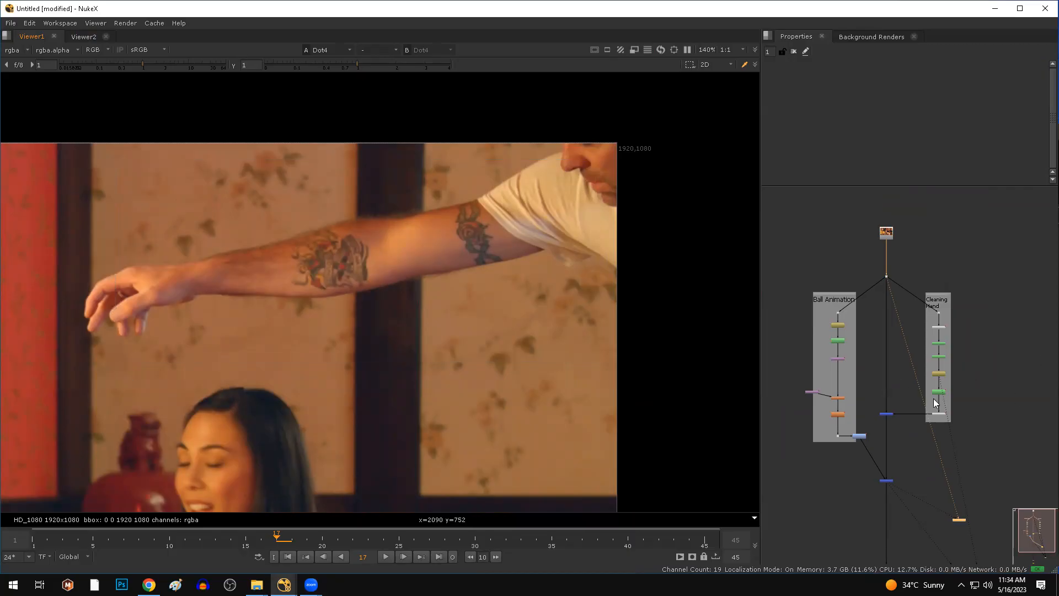
# - View the output of the Roto1 node in the Cleaning Hand branch
pyautogui.scroll(4, 935, 398)
pyautogui.click(950, 384)
pyautogui.press('1')
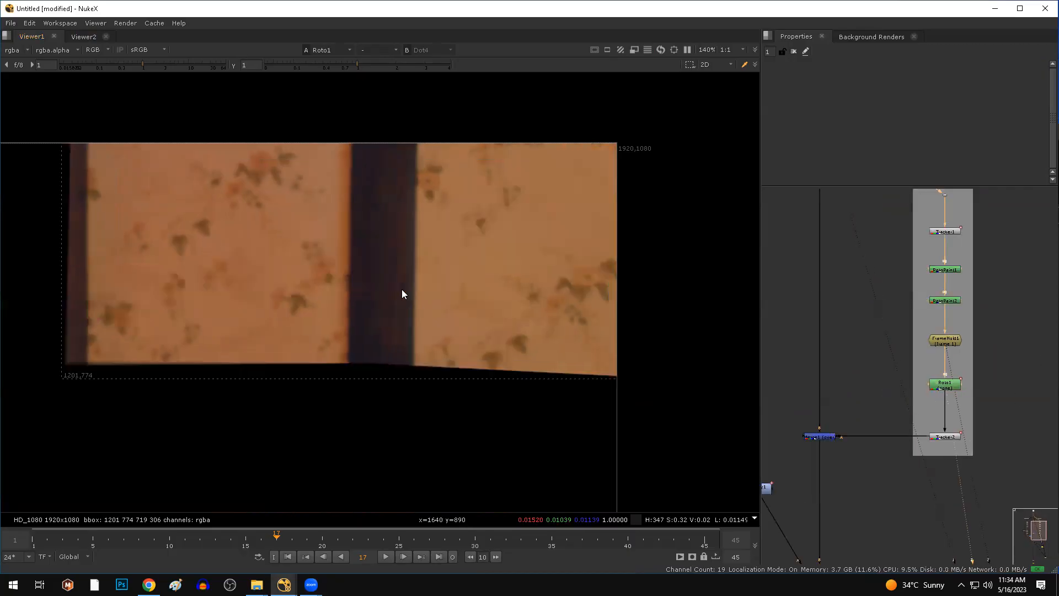
# - Insert a Dot in the main pipe below the Merge2 node
pyautogui.scroll(-4, 999, 365)
pyautogui.moveTo(816, 471); pyautogui.dragTo(877, 450, button='middle')
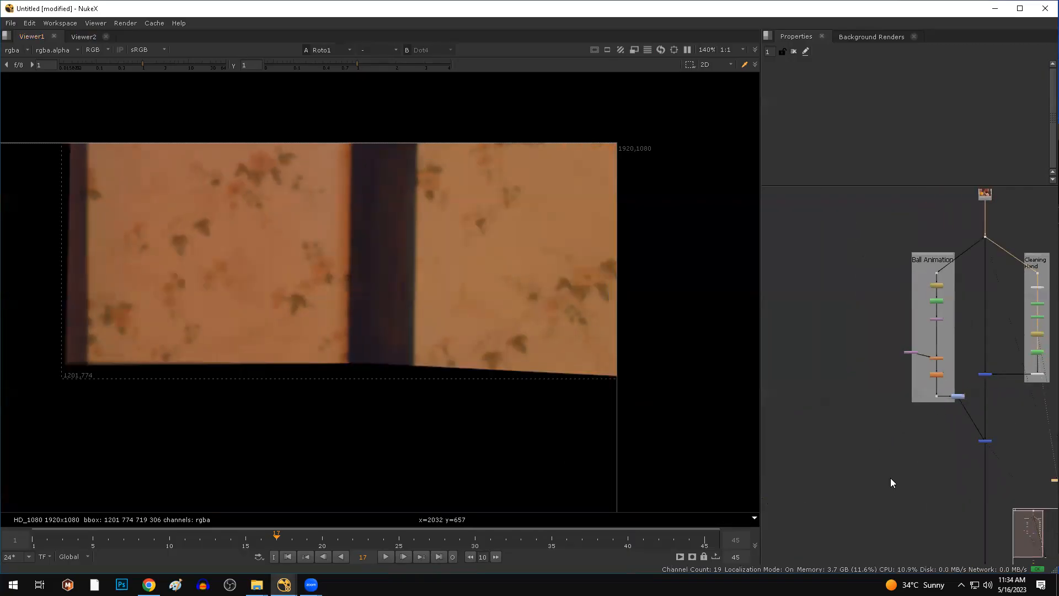
pyautogui.moveTo(913, 515); pyautogui.dragTo(863, 521, button='middle')
pyautogui.scroll(3, 953, 448)
pyautogui.click(950, 434)
pyautogui.moveTo(794, 456); pyautogui.dragTo(891, 463, button='middle')
pyautogui.scroll(-3, 896, 437)
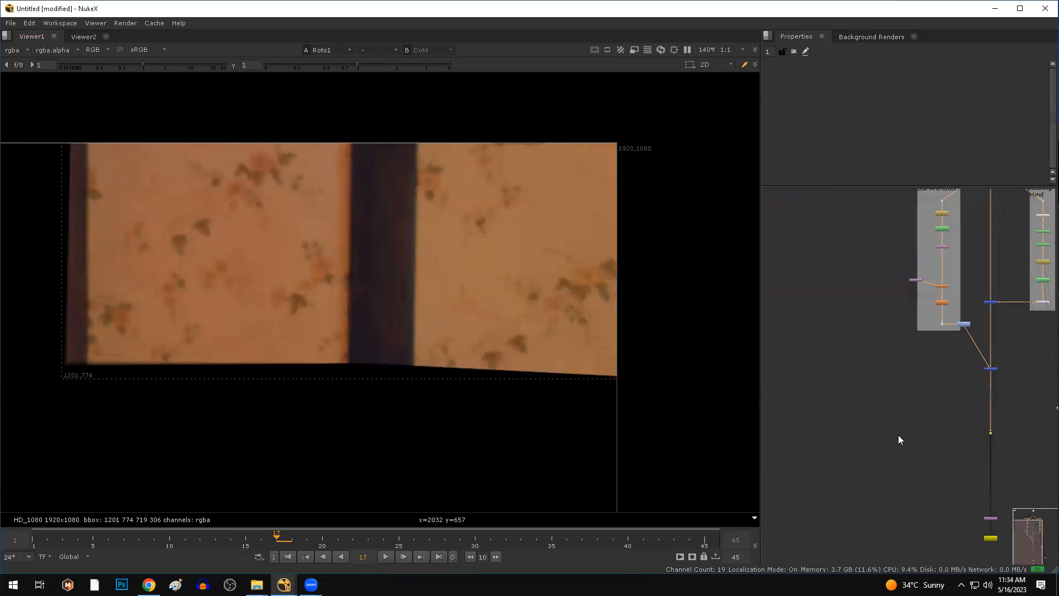
pyautogui.scroll(-2, 898, 440)
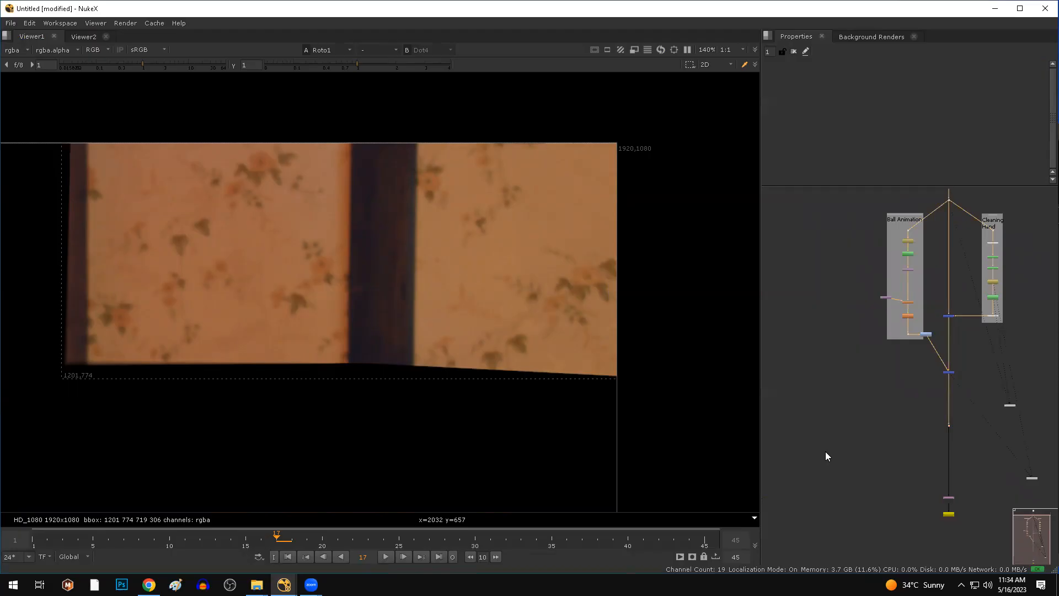
pyautogui.scroll(-5, 338, 349)
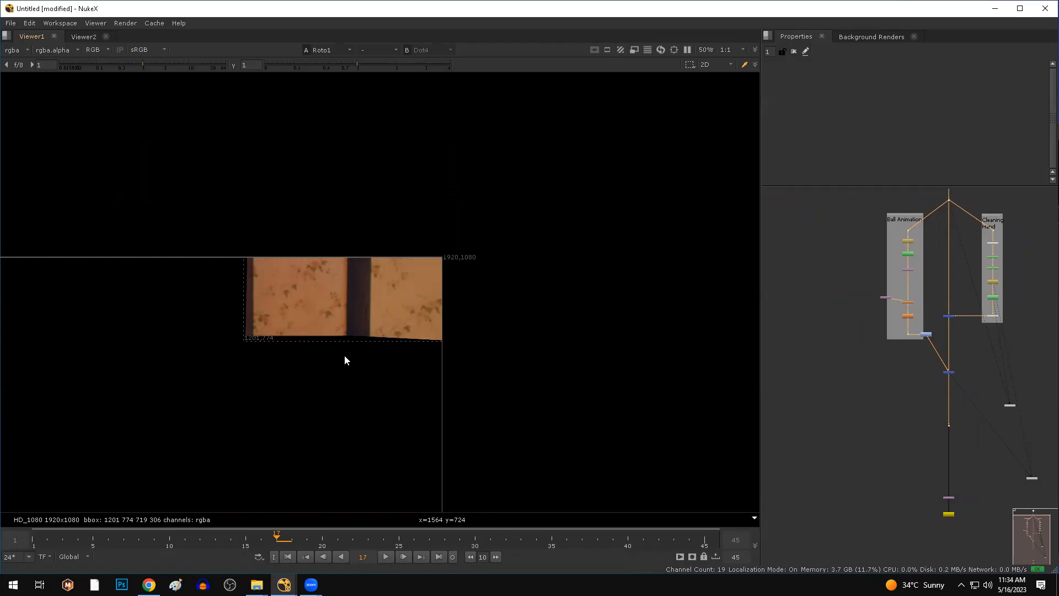
# - Add a Difference node in the empty area of the node graph beside the main pipe
pyautogui.click(858, 433)
pyautogui.press('Tab')
pyautogui.write('diff')
pyautogui.press('Return')
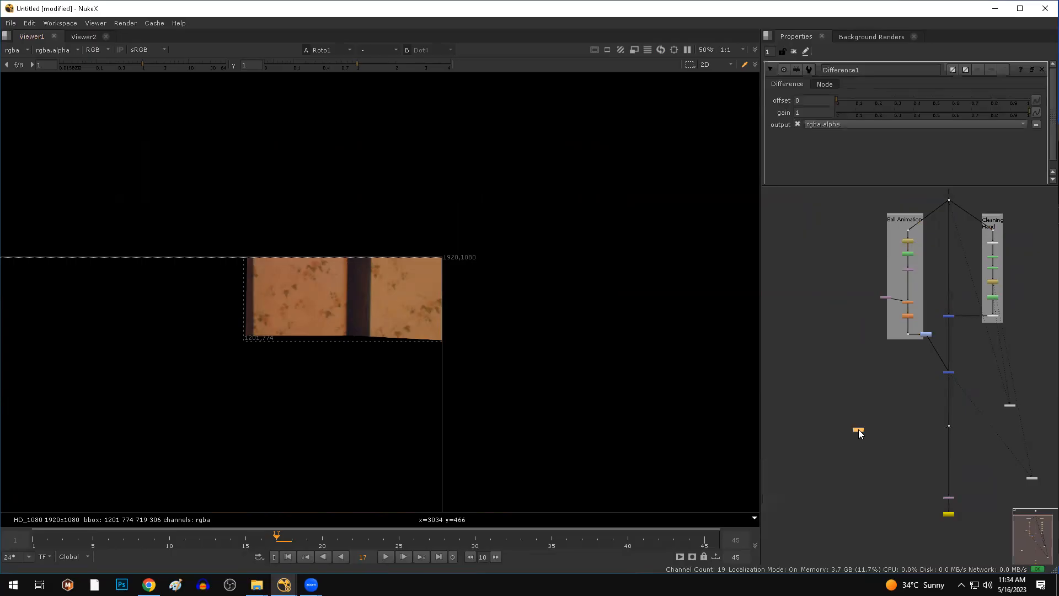
pyautogui.click(870, 410)
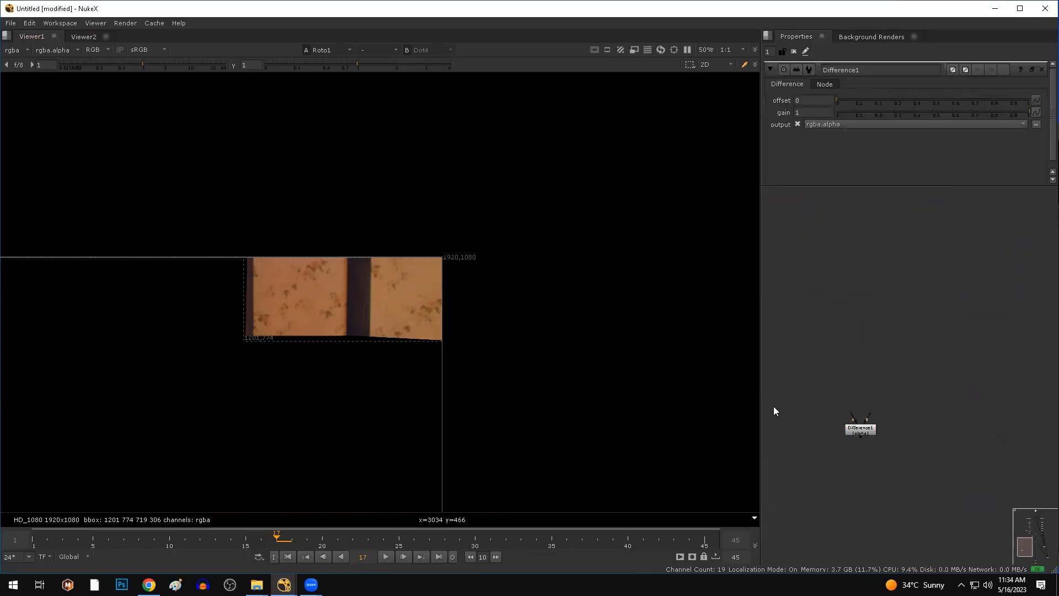
# - Widen the node graph area and connect the Difference node's B input to the Dot in the main pipe
pyautogui.moveTo(756, 390); pyautogui.dragTo(491, 398)
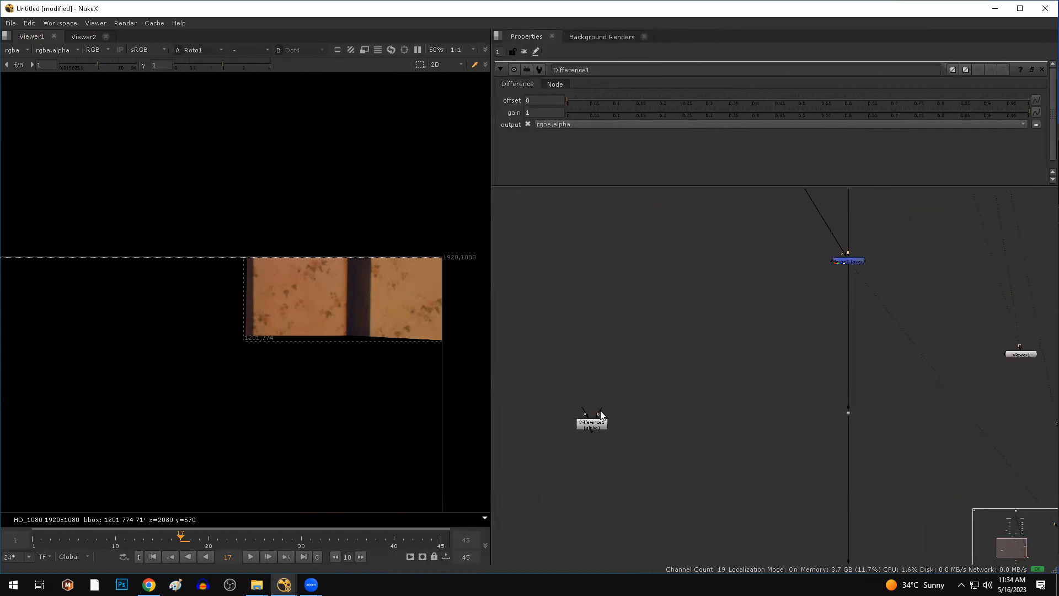
pyautogui.moveTo(601, 415); pyautogui.dragTo(848, 425)
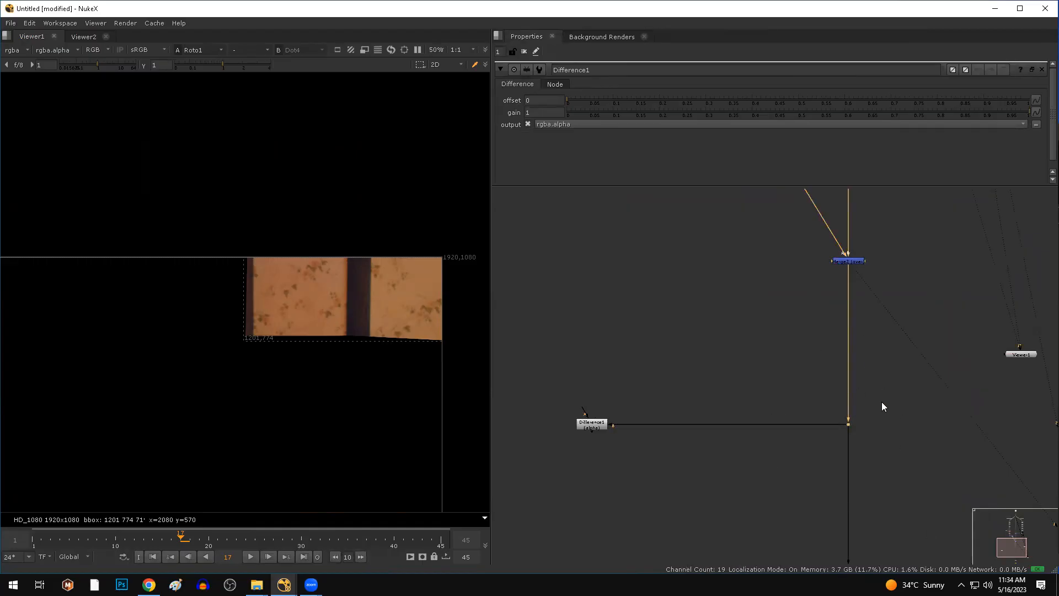
# - Connect the Difference node's A input to the Dot under the source plate, routing the pipe around the Ball Animation backdrop with a corner Dot
pyautogui.scroll(-3, 607, 425)
pyautogui.moveTo(606, 425); pyautogui.dragTo(598, 482, button='middle')
pyautogui.scroll(-2, 598, 483)
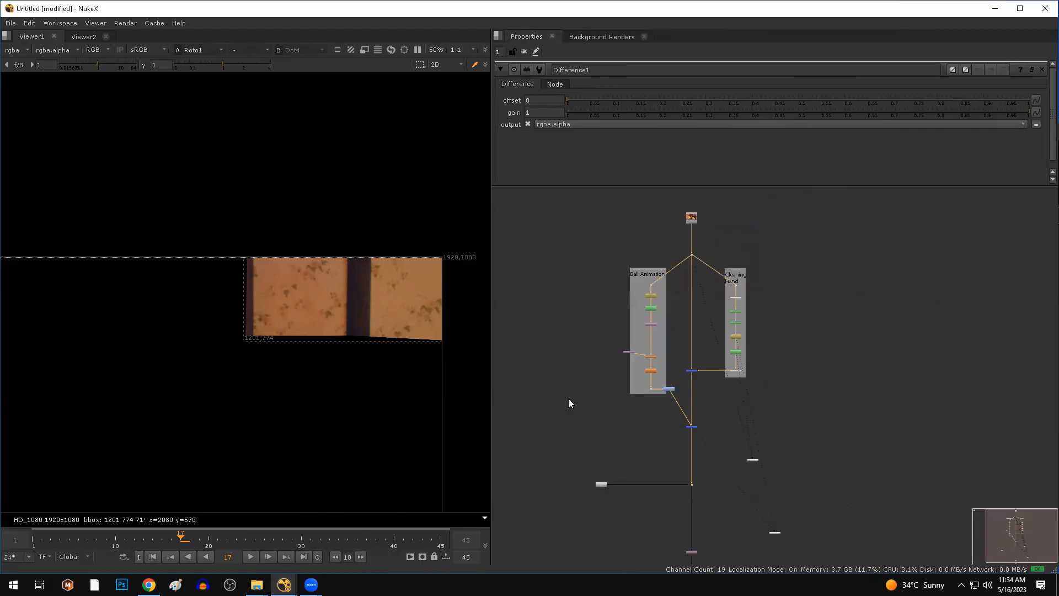
pyautogui.scroll(3, 680, 306)
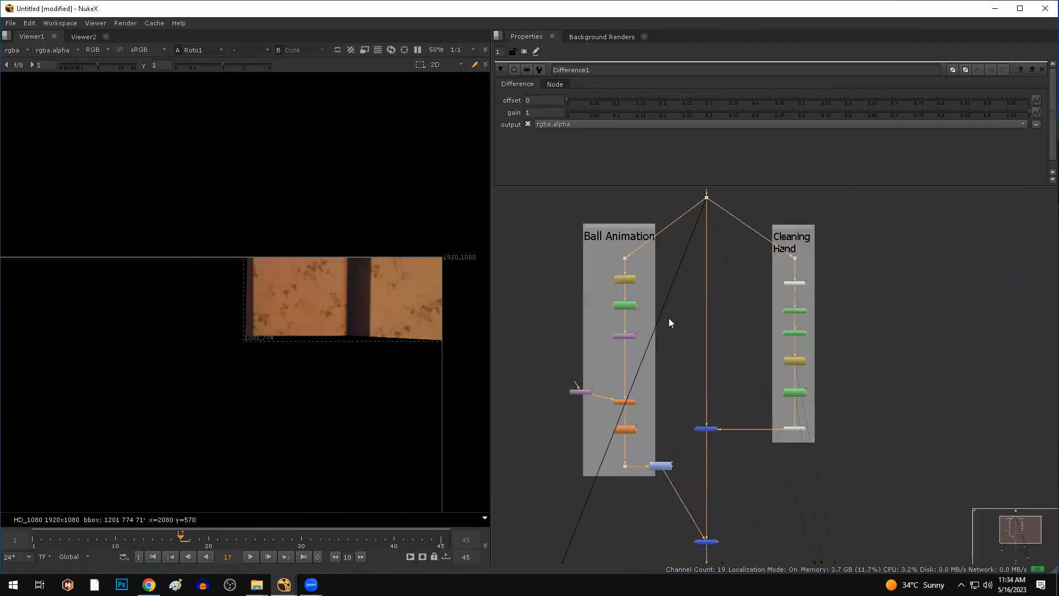
pyautogui.keyDown('ctrl'); pyautogui.moveTo(630, 383); pyautogui.dragTo(526, 197); pyautogui.keyUp('ctrl')
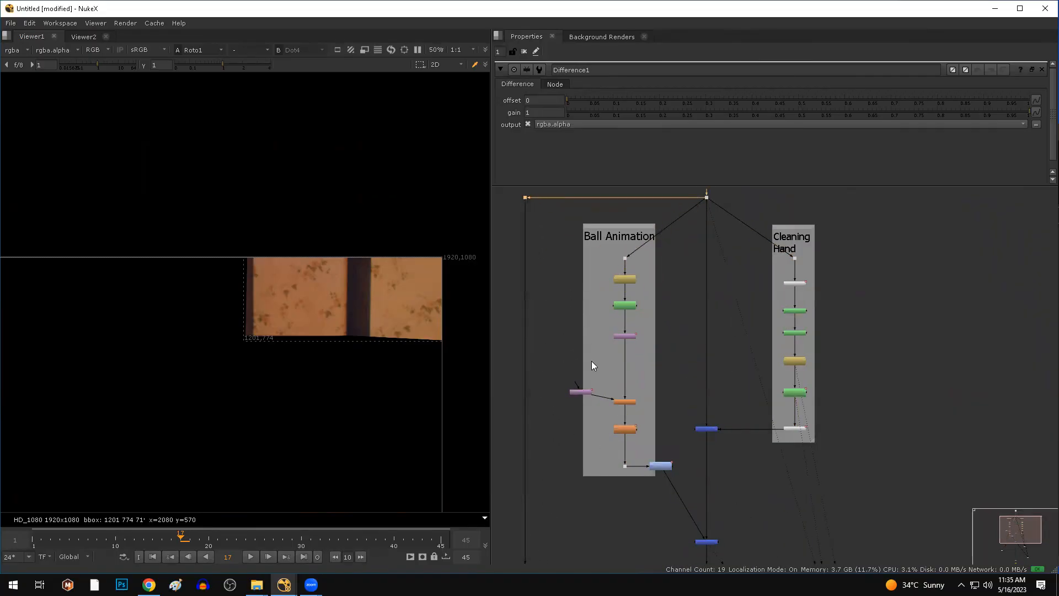
# - View the Difference node's output in the alpha channel, enlarging the viewer to frame the arm
pyautogui.scroll(-4, 651, 351)
pyautogui.scroll(4, 587, 403)
pyautogui.moveTo(617, 411); pyautogui.dragTo(761, 407, button='middle')
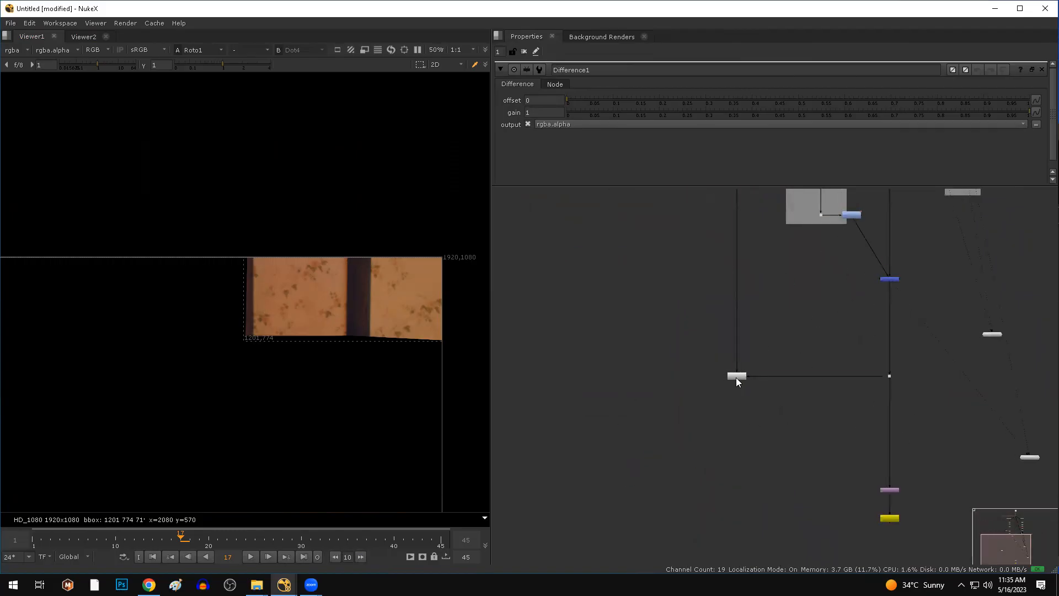
pyautogui.click(735, 377)
pyautogui.press('1')
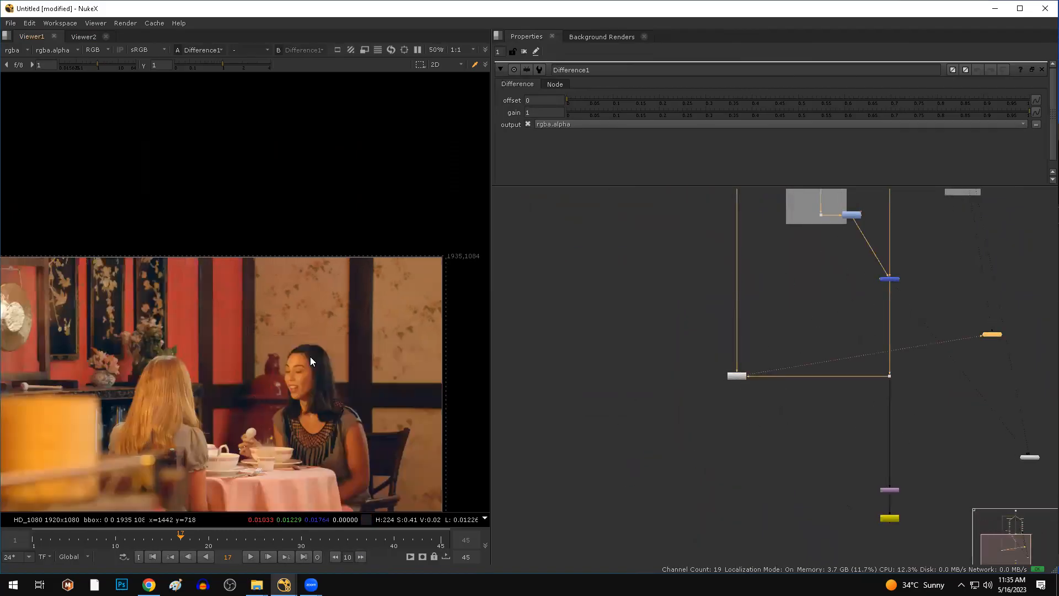
pyautogui.press('a')
pyautogui.scroll(2, 192, 346)
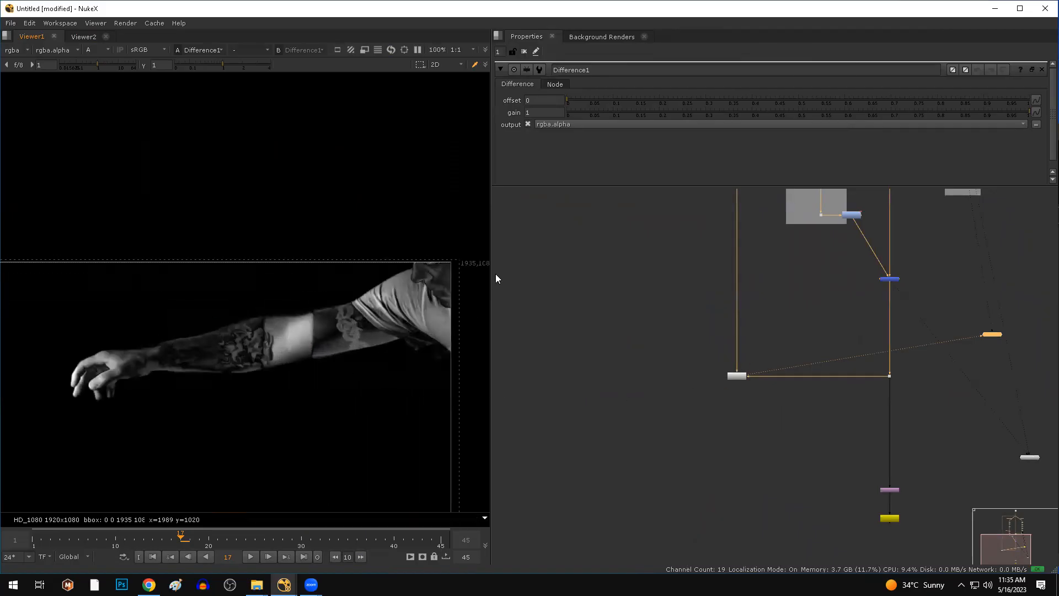
pyautogui.moveTo(492, 248); pyautogui.dragTo(649, 243)
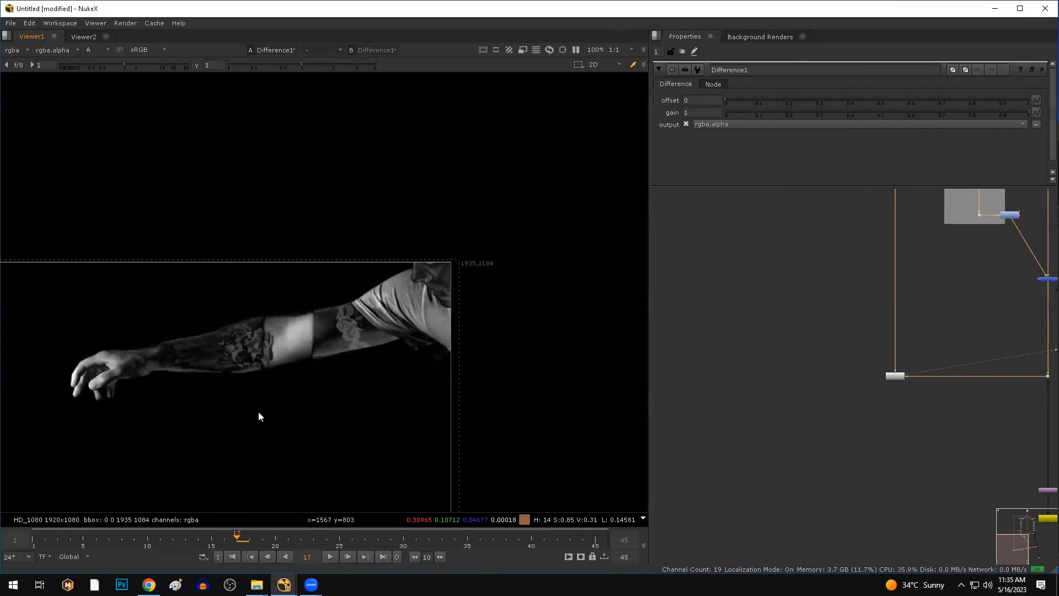
pyautogui.scroll(-1, 331, 425)
pyautogui.scroll(-1, 274, 380)
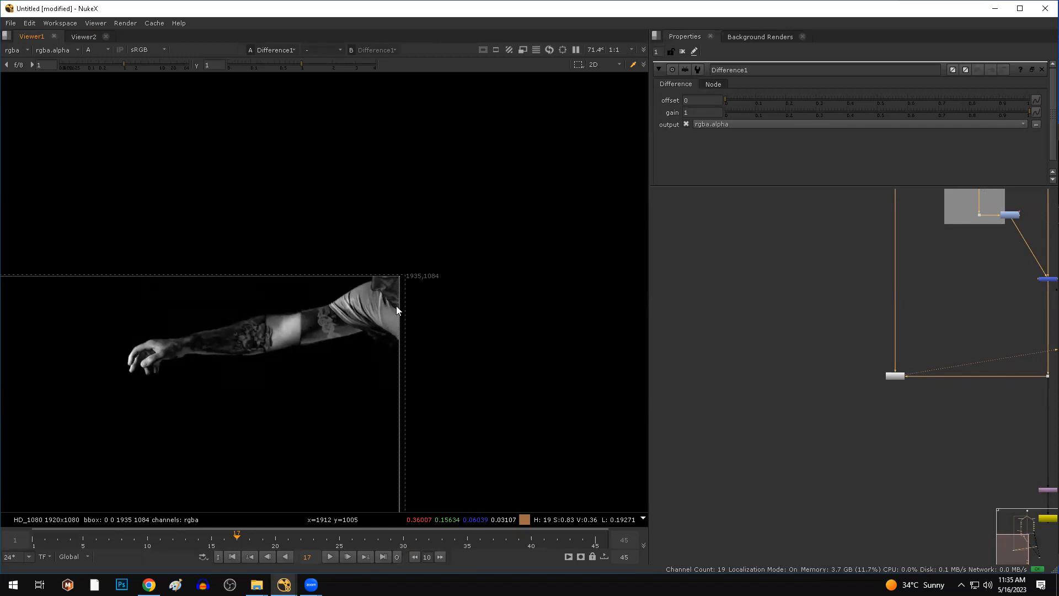
# - Open the Roto1 node in the Cleaning Hand branch to compare its shape with the difference matte
pyautogui.scroll(-5, 833, 361)
pyautogui.moveTo(997, 265); pyautogui.dragTo(870, 337, button='middle')
pyautogui.scroll(4, 861, 327)
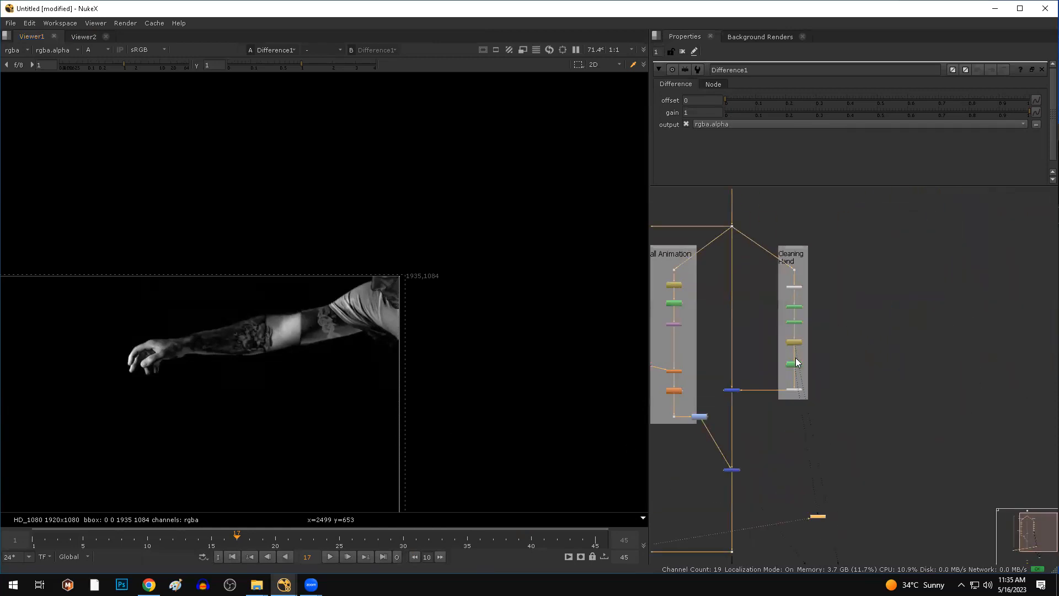
pyautogui.doubleClick(795, 365)
pyautogui.moveTo(244, 422); pyautogui.dragTo(389, 373, button='middle')
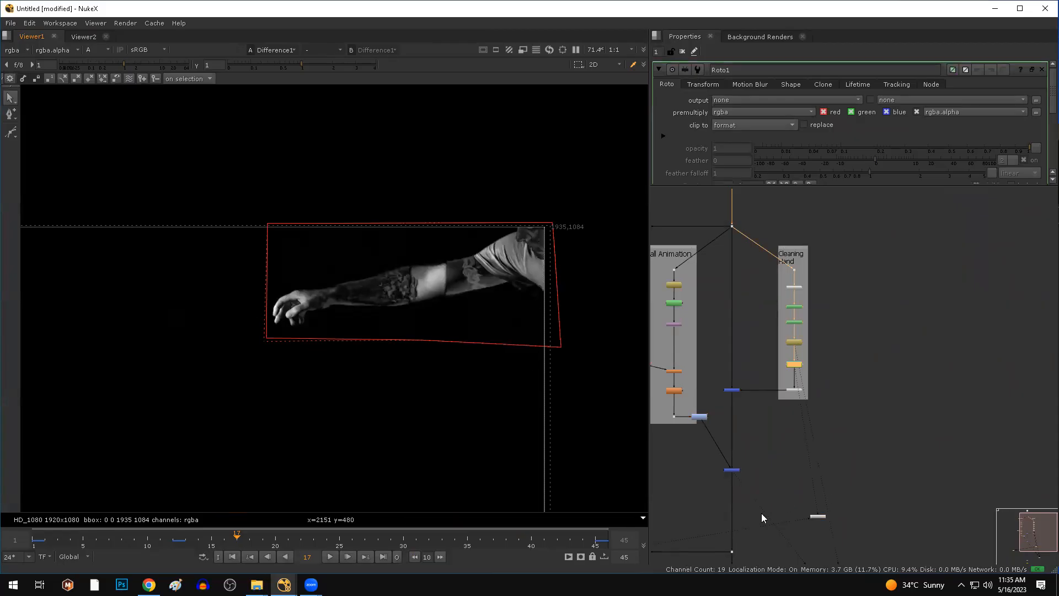
# - Open the Difference node's properties and set its gain to 111111
pyautogui.moveTo(785, 503); pyautogui.dragTo(941, 417, button='middle')
pyautogui.scroll(3, 756, 472)
pyautogui.doubleClick(753, 483)
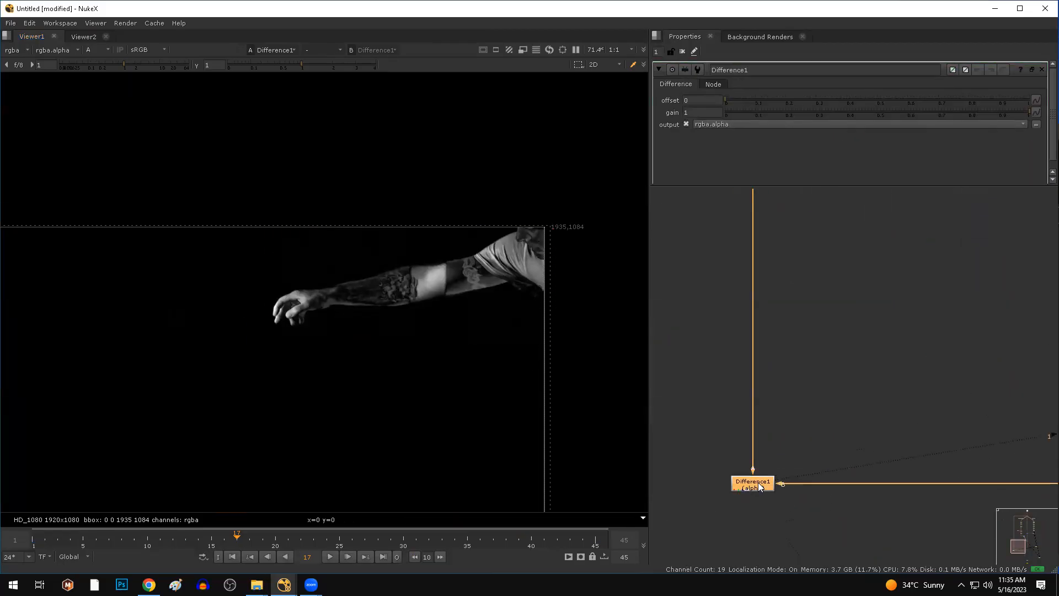
pyautogui.click(697, 111)
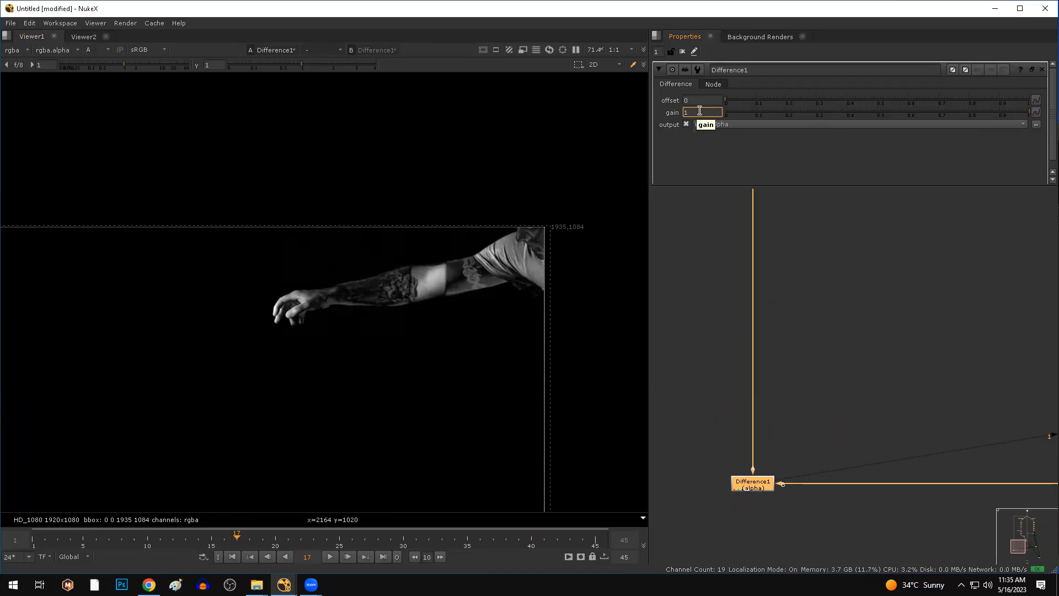
pyautogui.write('11111')
pyautogui.press('Return')
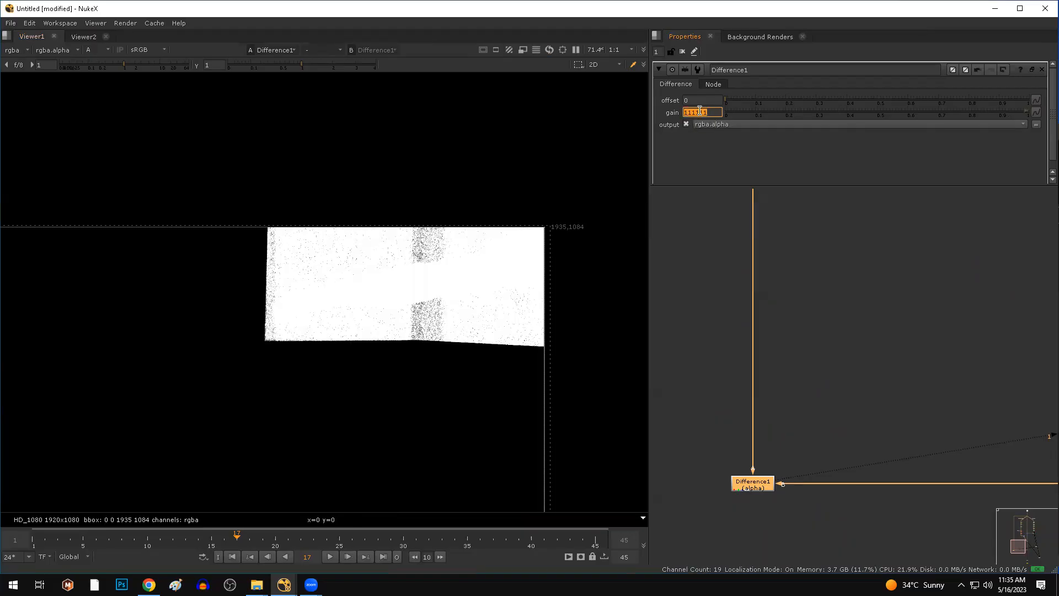
# - Try a gain of 11111 on the Difference node and inspect the grain around the arm in the matte
pyautogui.click(721, 112)
pyautogui.press('Return')
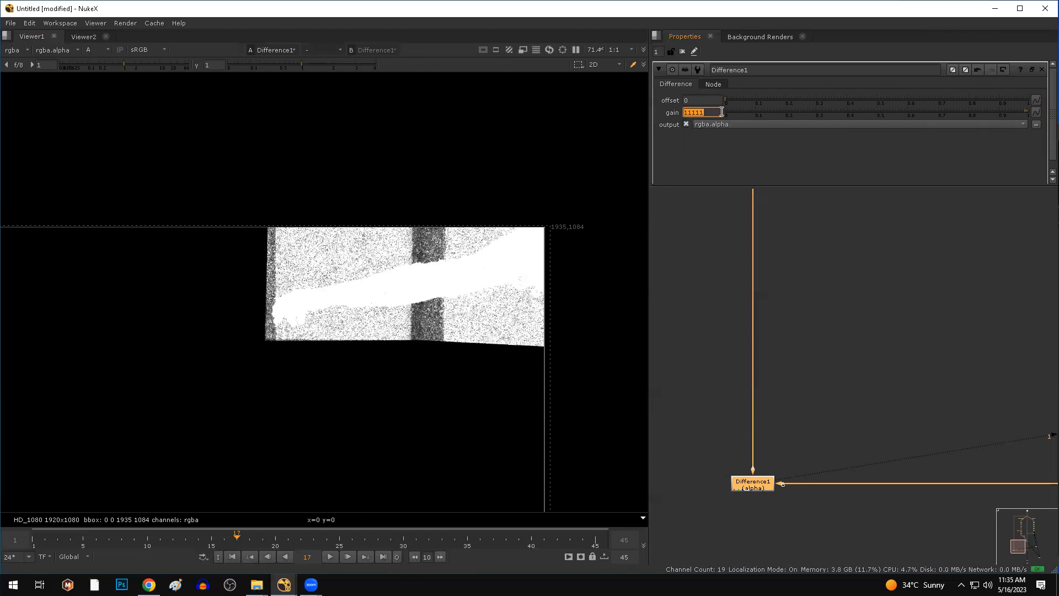
pyautogui.scroll(3, 344, 278)
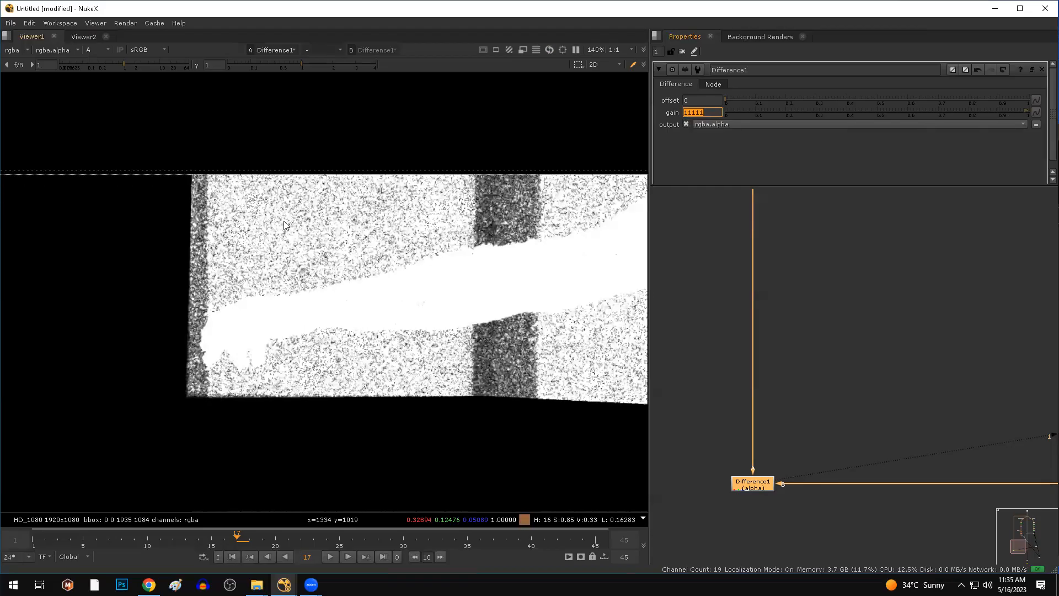
pyautogui.moveTo(339, 252); pyautogui.dragTo(364, 281)
pyautogui.moveTo(325, 208); pyautogui.dragTo(395, 303)
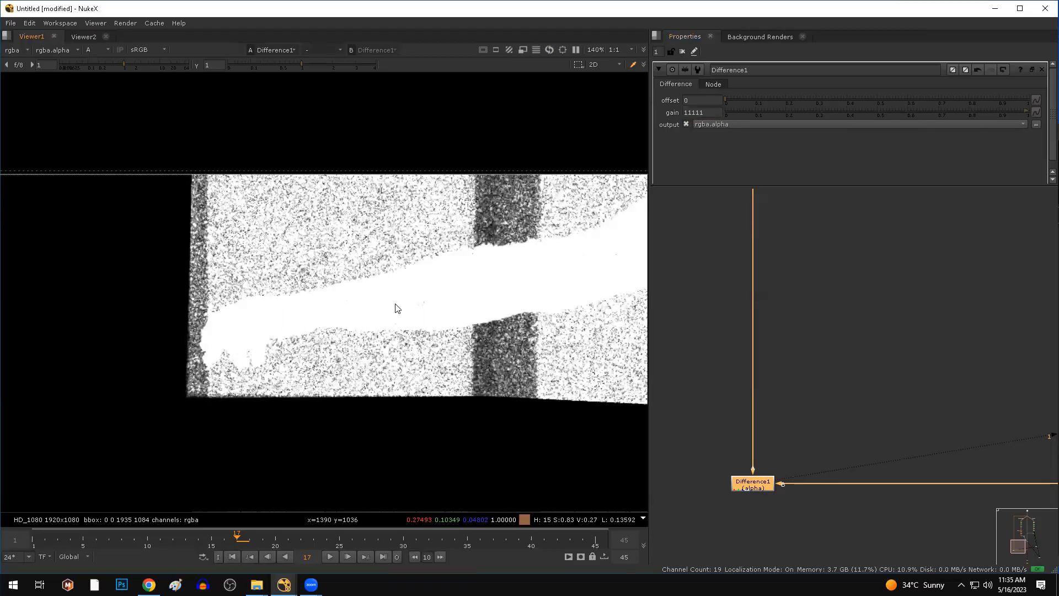
# - Return the Difference node's gain to 111111 and inspect the remaining speckles inside the roto area
pyautogui.click(707, 110)
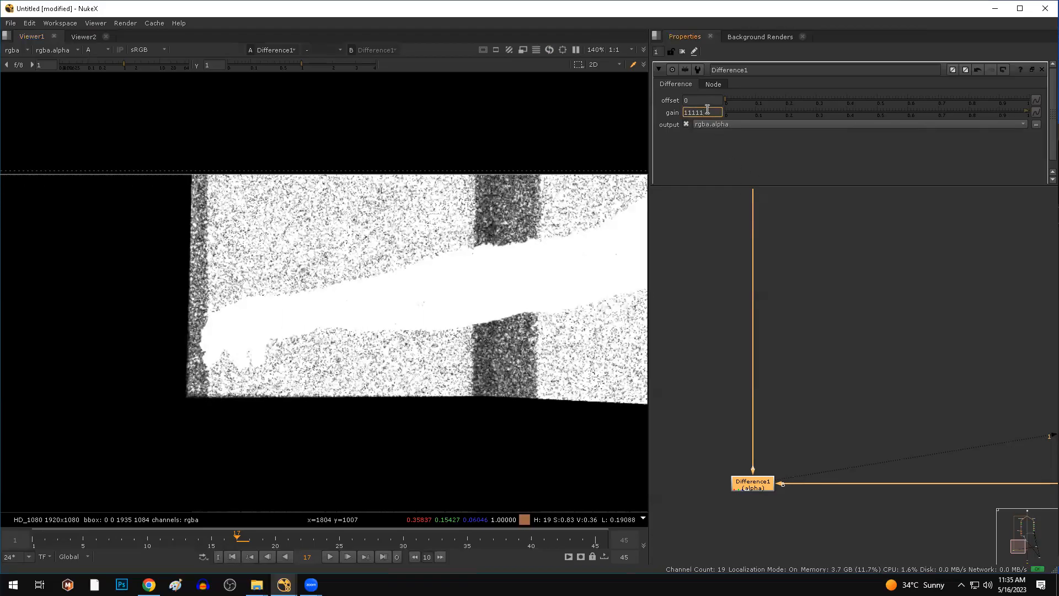
pyautogui.press('Return')
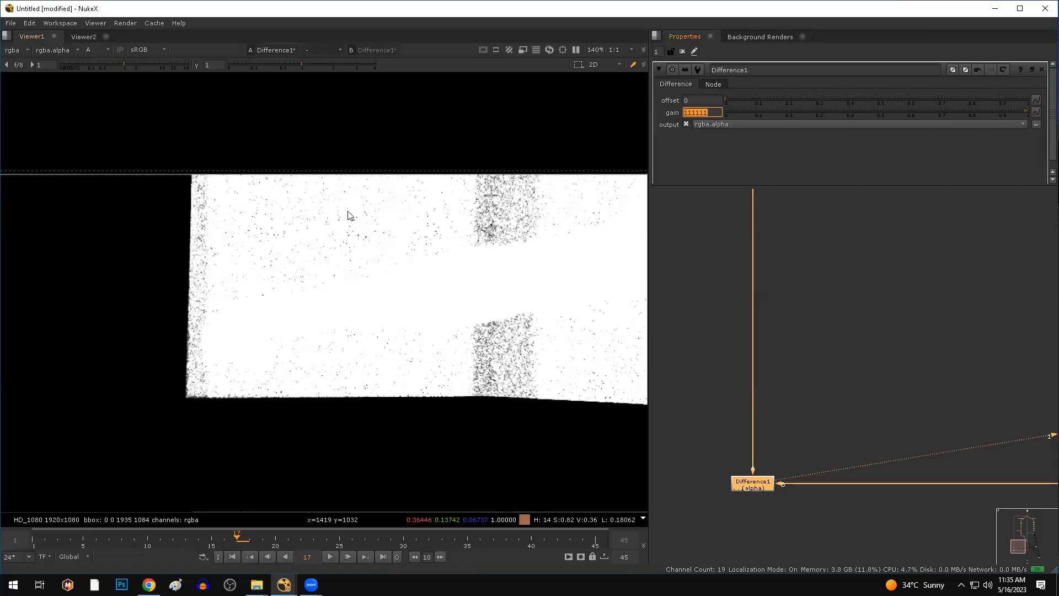
pyautogui.scroll(-8, 473, 375)
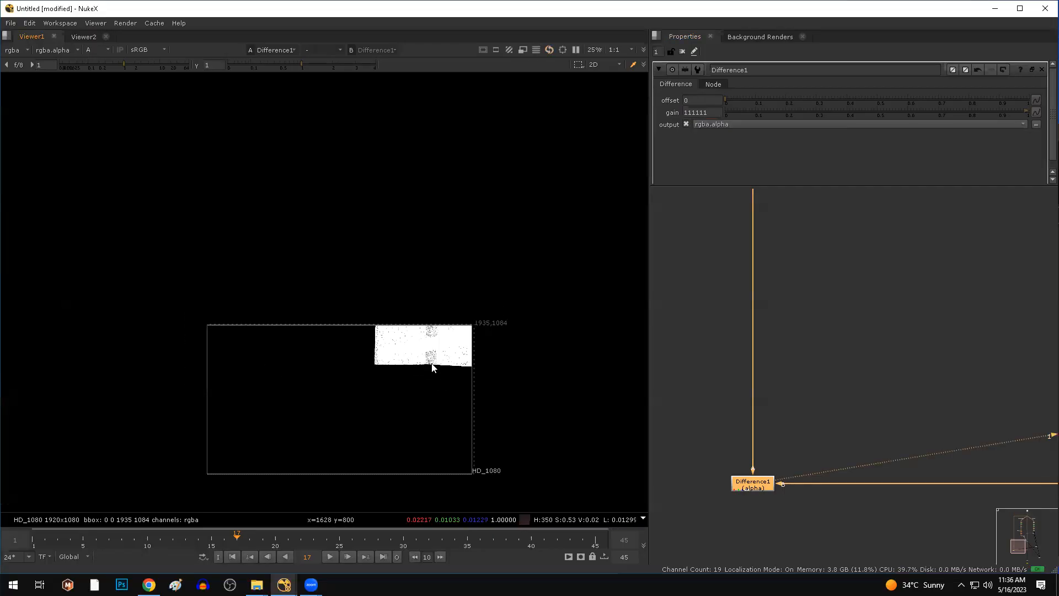
pyautogui.scroll(-5, 733, 449)
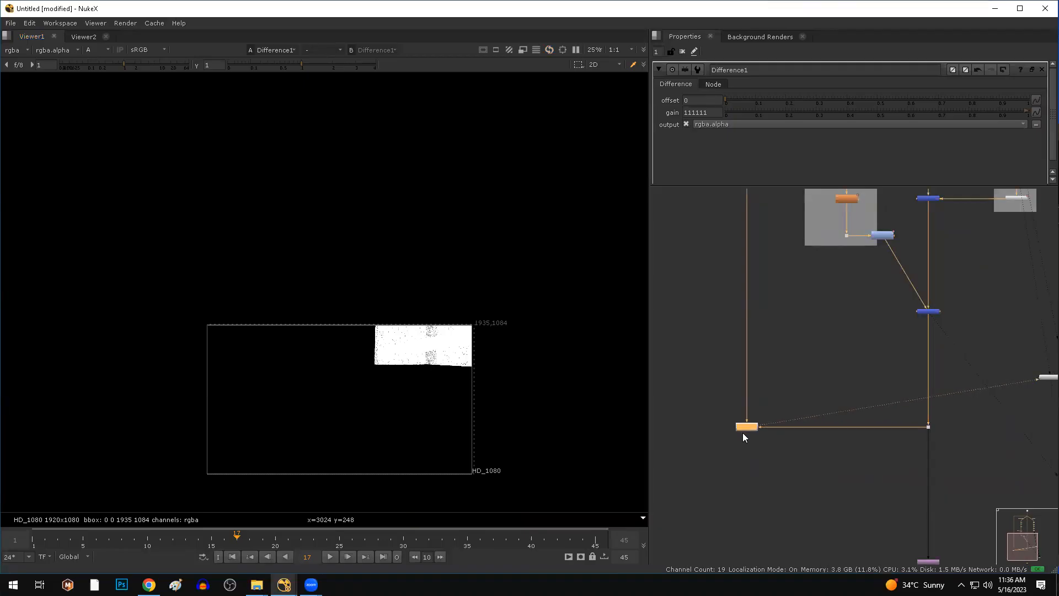
pyautogui.scroll(7, 460, 332)
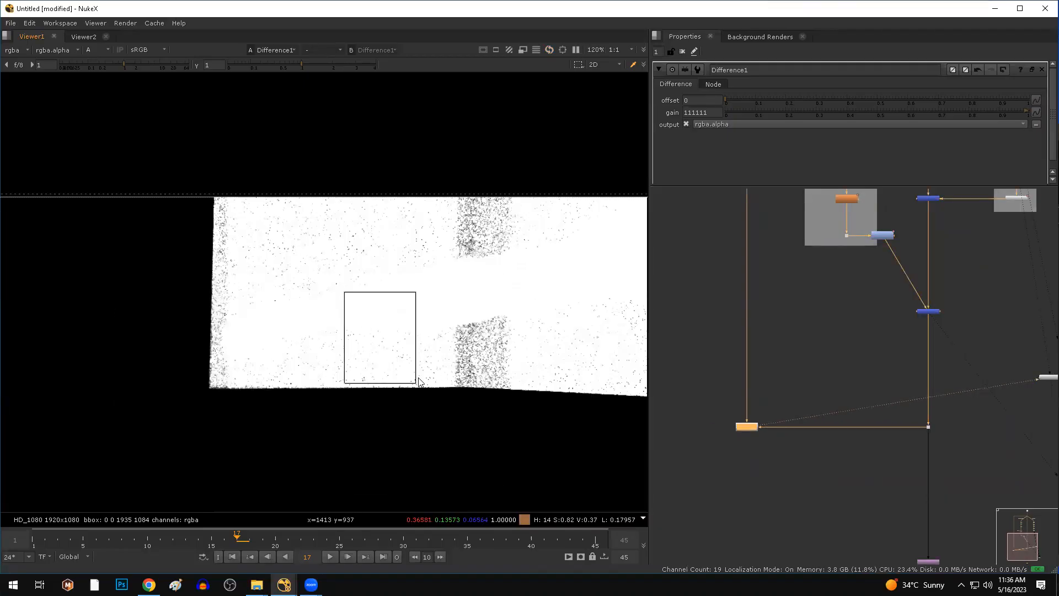
pyautogui.scroll(5, 479, 344)
pyautogui.keyDown('ctrl'); pyautogui.keyDown('shift'); pyautogui.moveTo(367, 303); pyautogui.dragTo(424, 362); pyautogui.keyUp('shift'); pyautogui.keyUp('ctrl')
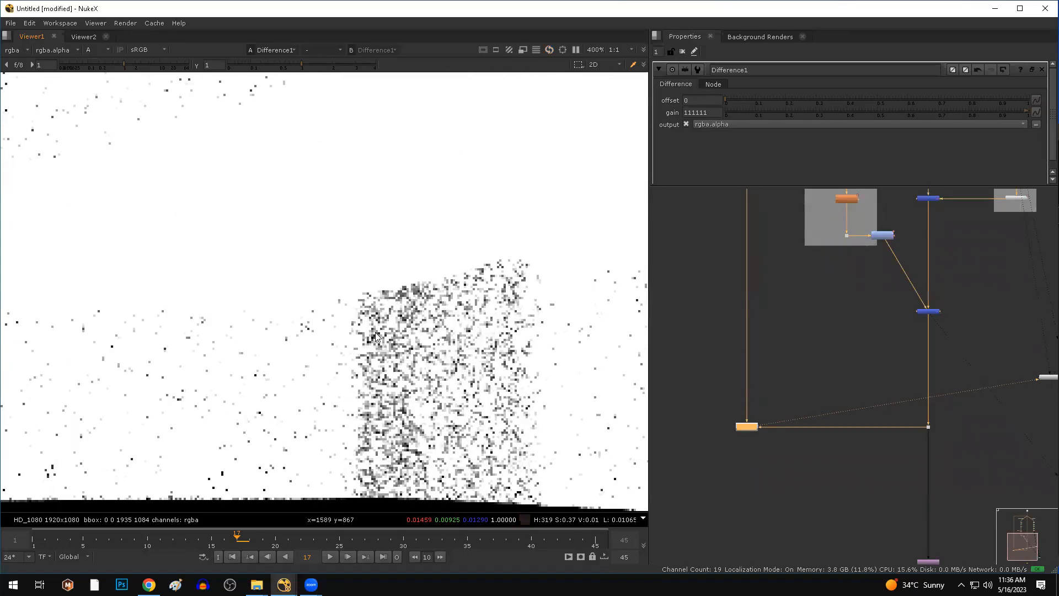
# - Add an Erode (blur) node and connect its input to the Difference node's output
pyautogui.scroll(4, 738, 457)
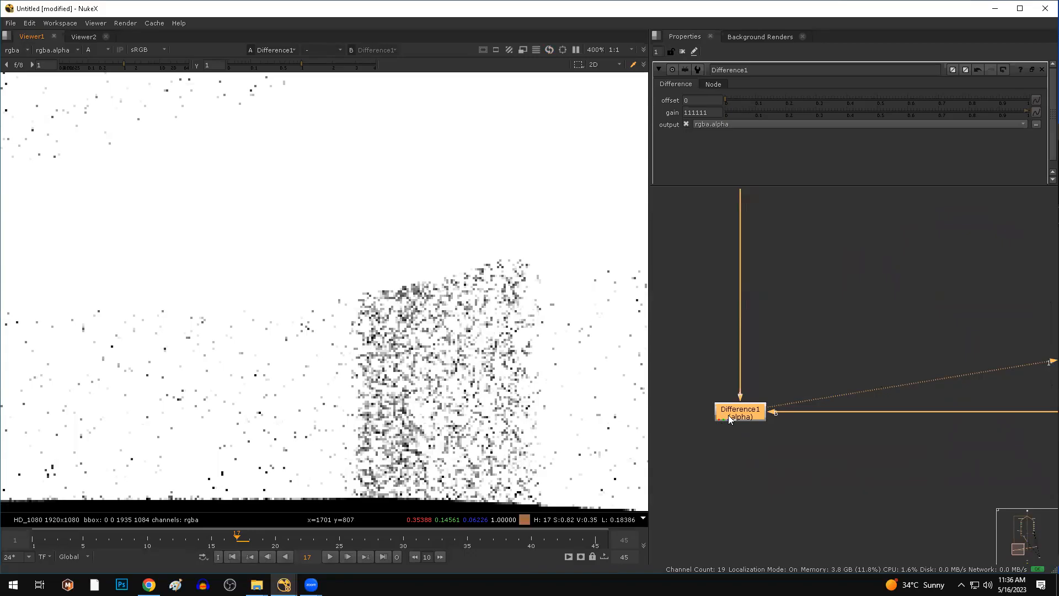
pyautogui.click(724, 486)
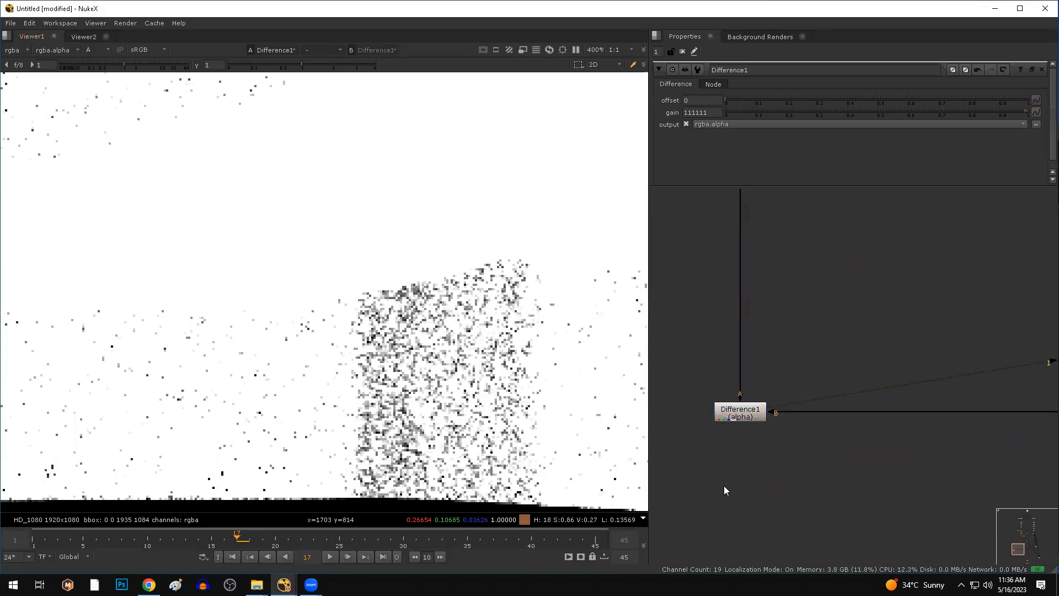
pyautogui.press('Tab')
pyautogui.write('erod')
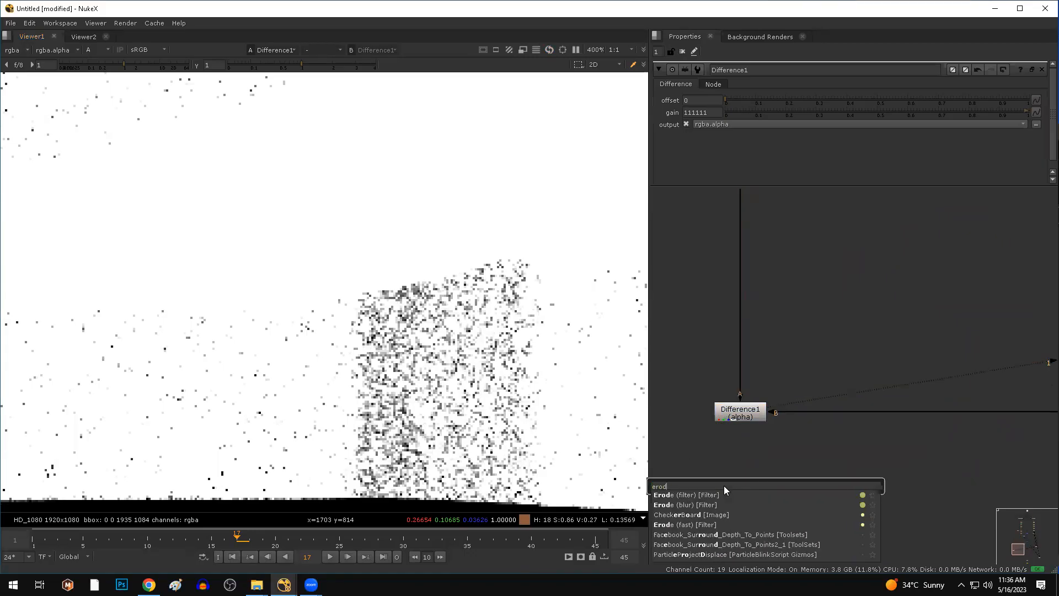
pyautogui.press('Down')
pyautogui.press('Down')
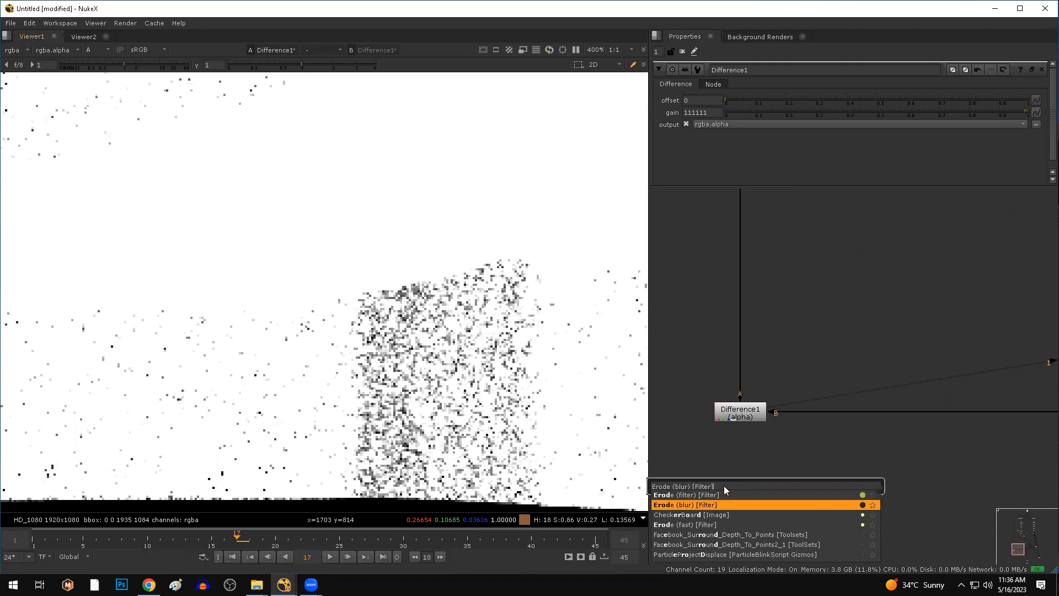
pyautogui.press('Return')
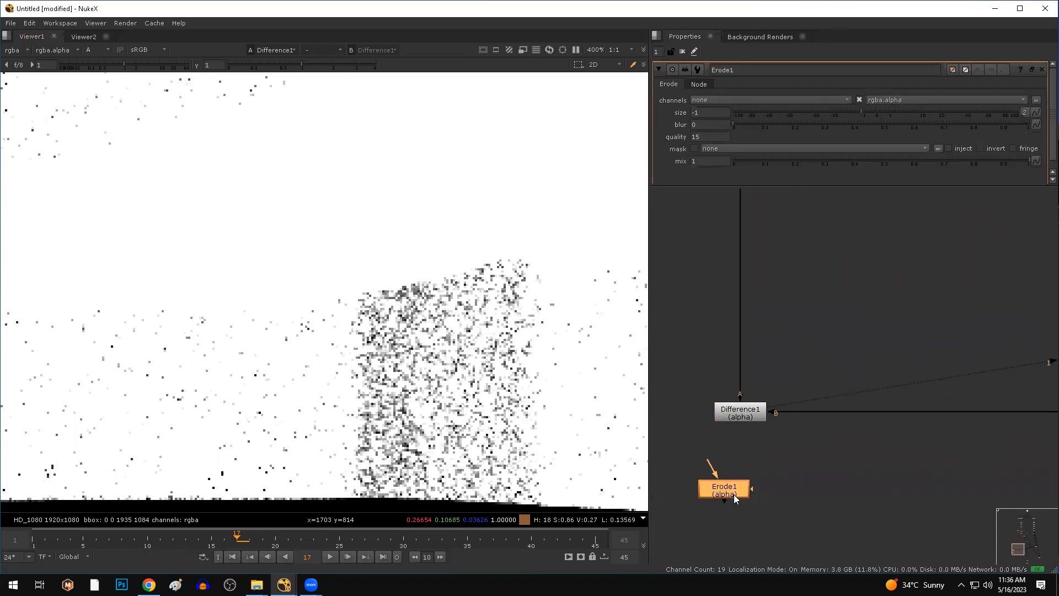
pyautogui.moveTo(734, 494); pyautogui.dragTo(811, 483, button='middle')
pyautogui.moveTo(786, 456); pyautogui.dragTo(815, 402)
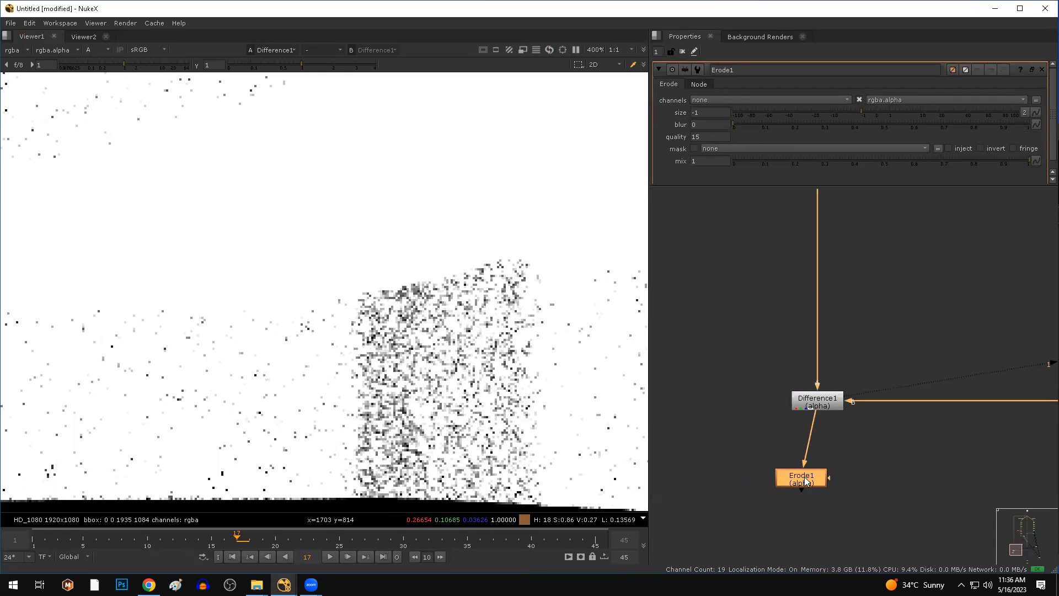
# - View the Erode node's result and move the node aside to make room below the Difference node
pyautogui.press('1')
pyautogui.scroll(-4, 430, 378)
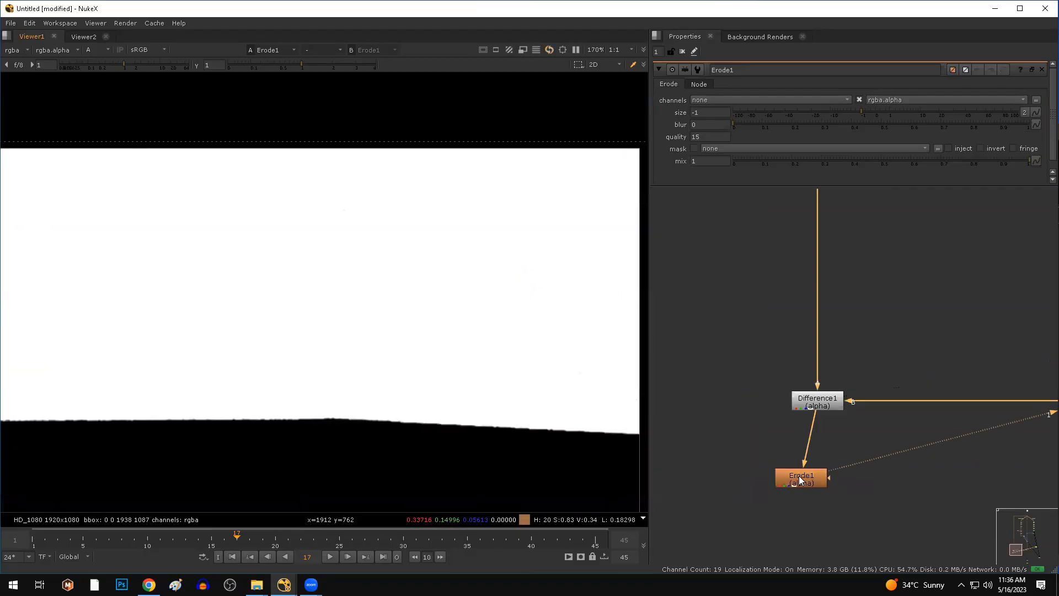
pyautogui.moveTo(799, 480); pyautogui.dragTo(759, 483)
# - Add a Blur node beside the Erode node and connect its input to the Difference node
pyautogui.click(839, 490)
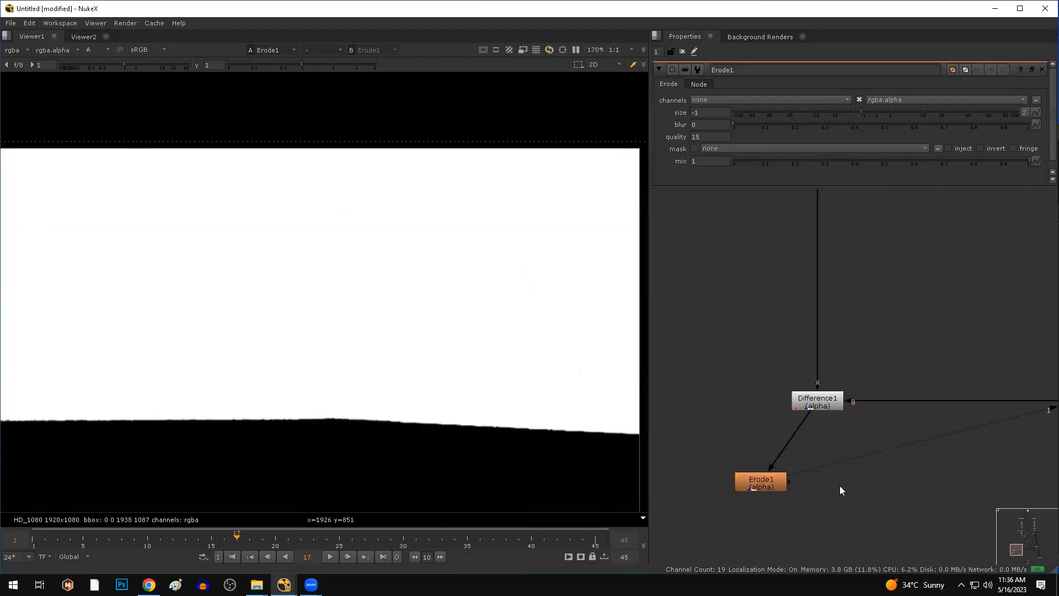
pyautogui.press('b')
pyautogui.moveTo(837, 478); pyautogui.dragTo(815, 409)
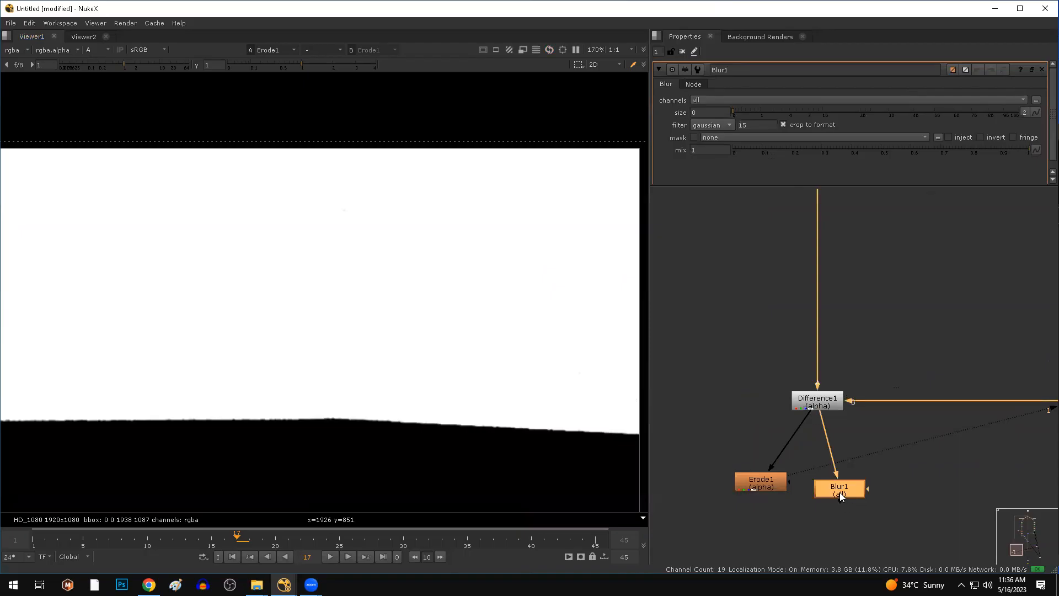
pyautogui.moveTo(840, 492); pyautogui.dragTo(870, 494)
# - View the Blur node's output and set its size to 2
pyautogui.press('1')
pyautogui.click(705, 112)
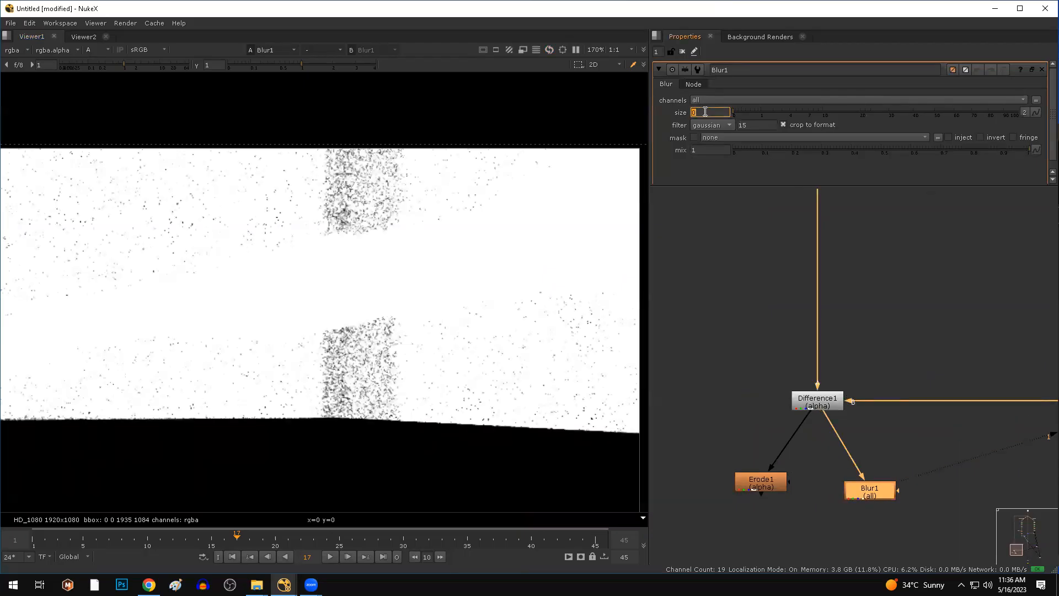
pyautogui.write('2')
pyautogui.press('Return')
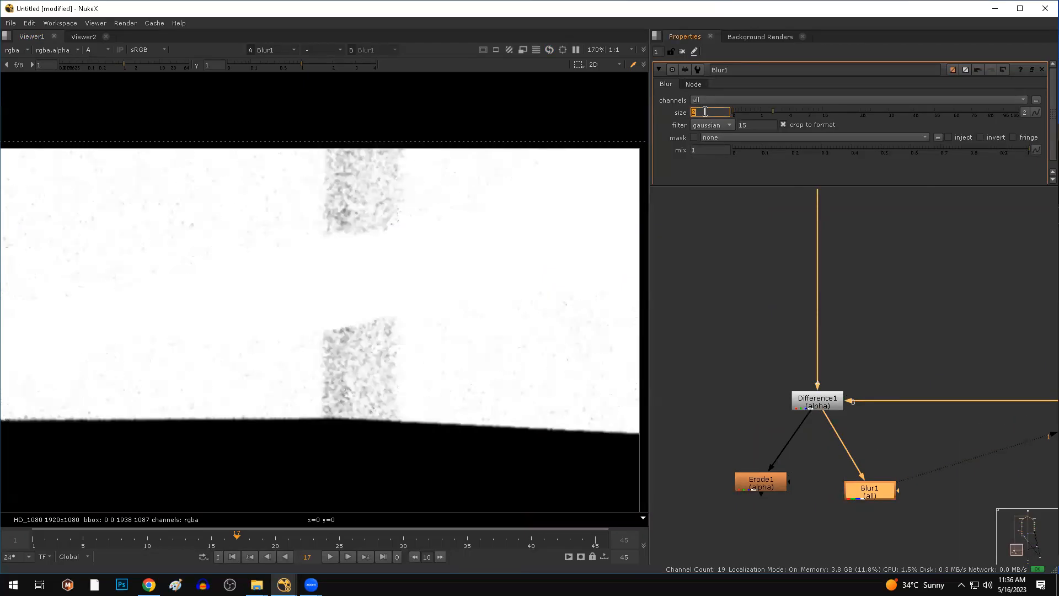
# - Compare the outputs of the Difference node and the Blur node closely in the speckled area of the alpha matte
pyautogui.scroll(3, 437, 392)
pyautogui.click(824, 405)
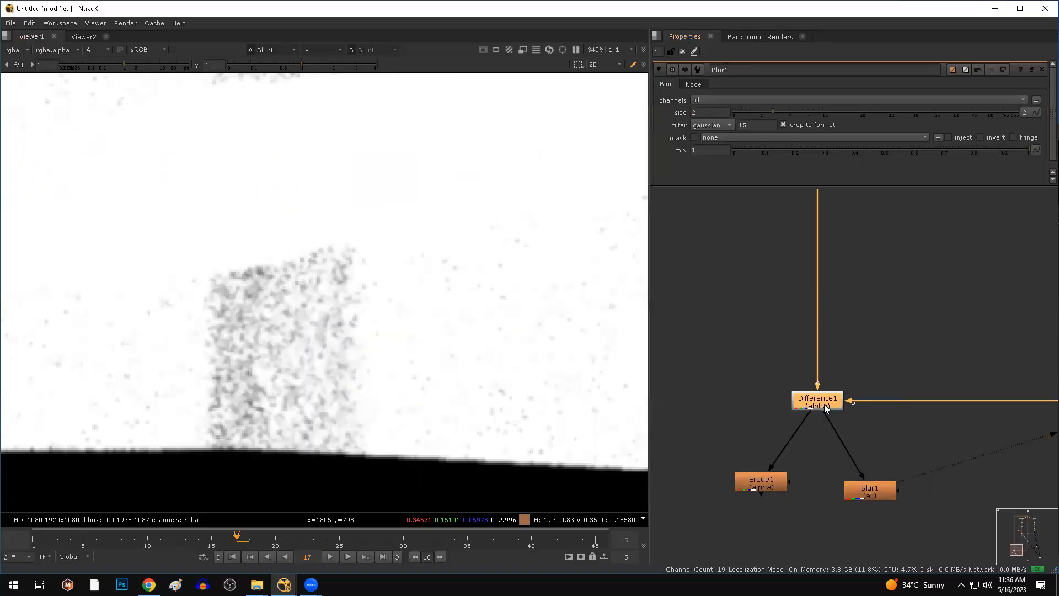
pyautogui.press('1')
pyautogui.click(874, 490)
pyautogui.press('2')
pyautogui.press('1')
pyautogui.press('2')
pyautogui.press('1')
pyautogui.press('2')
pyautogui.scroll(4, 352, 350)
pyautogui.press('1')
pyautogui.press('2')
pyautogui.press('1')
pyautogui.press('2')
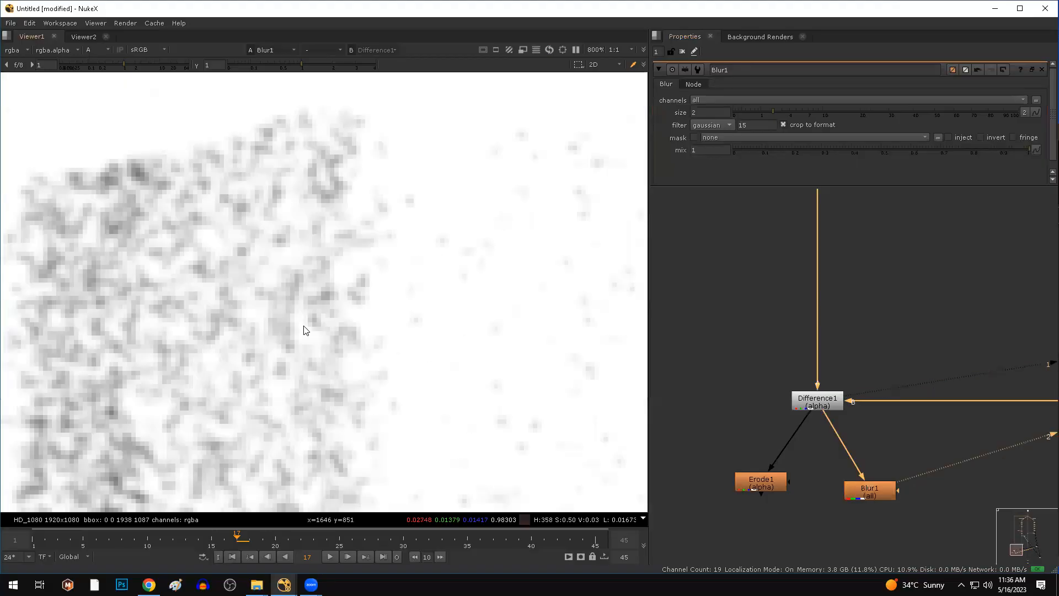
pyautogui.keyDown('ctrl'); pyautogui.keyDown('shift'); pyautogui.moveTo(261, 264); pyautogui.dragTo(406, 379); pyautogui.keyUp('shift'); pyautogui.keyUp('ctrl')
pyautogui.press('1')
pyautogui.press('2')
pyautogui.press('1')
pyautogui.press('2')
pyautogui.press('1')
pyautogui.press('2')
pyautogui.press('1')
pyautogui.press('2')
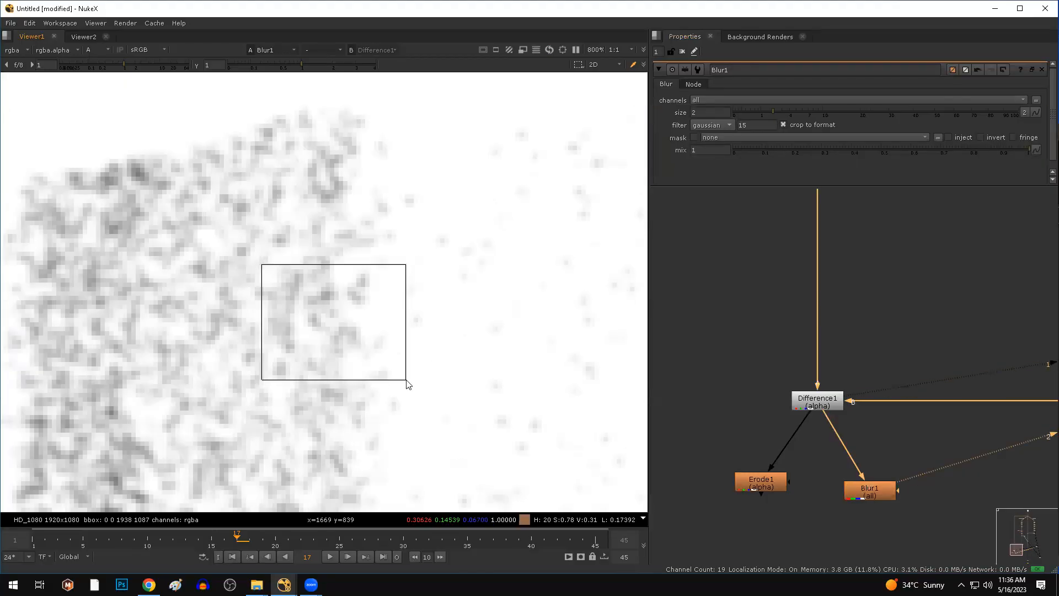
# - View the Erode node's output and open its size setting
pyautogui.scroll(-3, 772, 488)
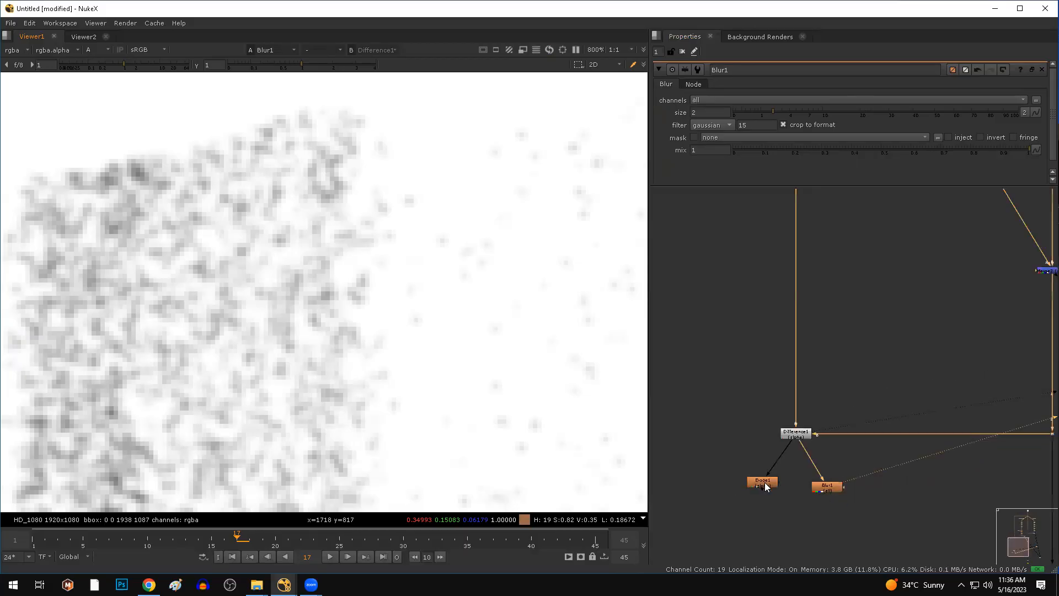
pyautogui.click(764, 483)
pyautogui.press('1')
pyautogui.doubleClick(764, 483)
pyautogui.click(702, 112)
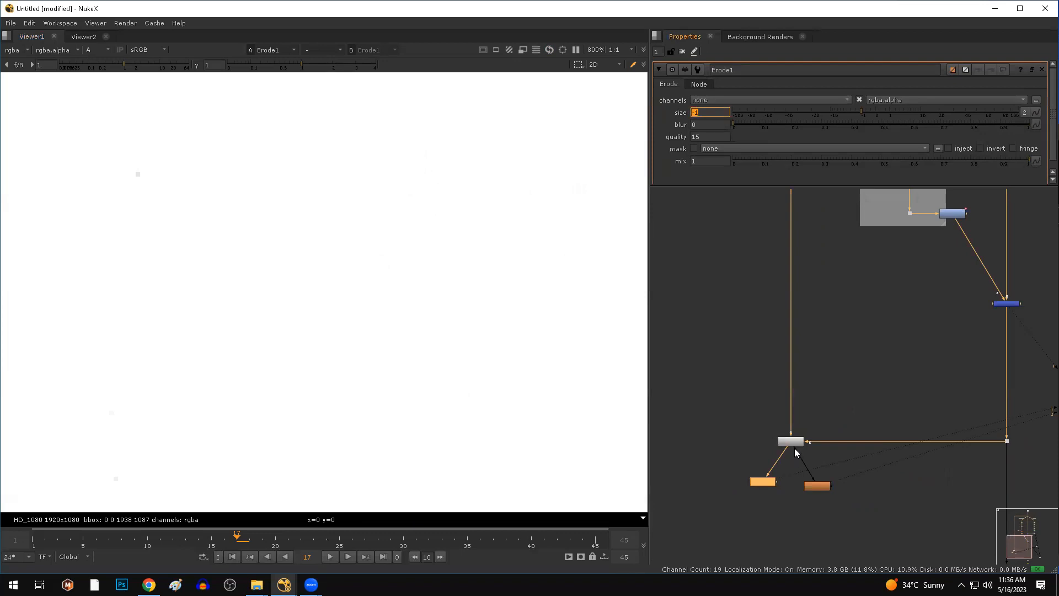
# - Compare the Erode node's alpha with the unfiltered matte across the whole white area
pyautogui.click(793, 443)
pyautogui.press('1')
pyautogui.press('1')
pyautogui.scroll(-7, 245, 382)
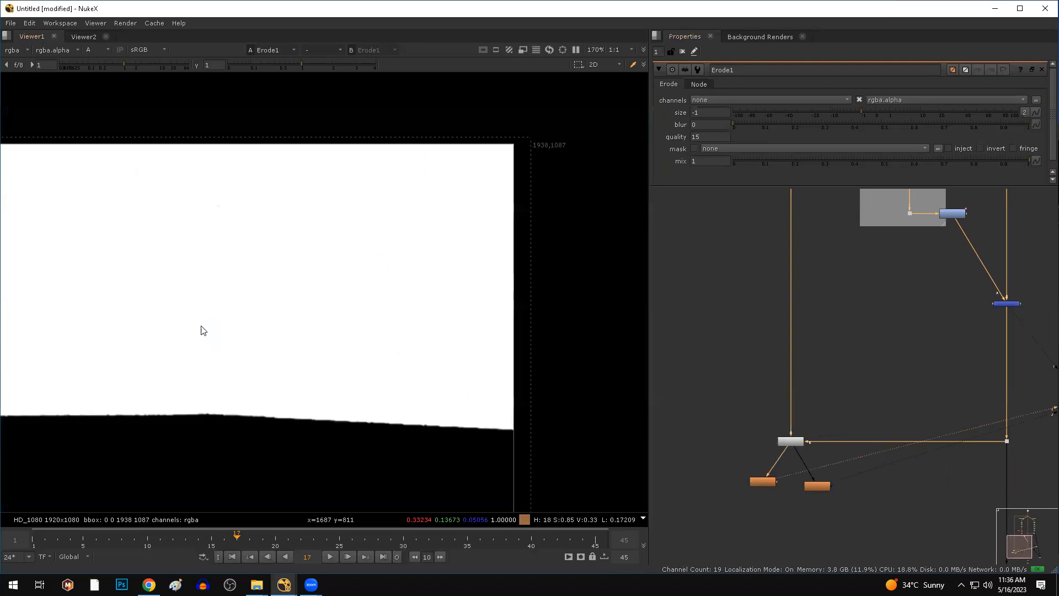
pyautogui.moveTo(141, 298); pyautogui.dragTo(394, 348, button='middle')
pyautogui.moveTo(163, 256); pyautogui.dragTo(452, 372)
pyautogui.moveTo(499, 384); pyautogui.dragTo(236, 307, button='middle')
pyautogui.press('2')
pyautogui.press('1')
pyautogui.press('2')
pyautogui.press('1')
pyautogui.press('2')
pyautogui.press('1')
pyautogui.press('2')
pyautogui.press('1')
pyautogui.press('2')
pyautogui.press('1')
pyautogui.scroll(-3, 334, 257)
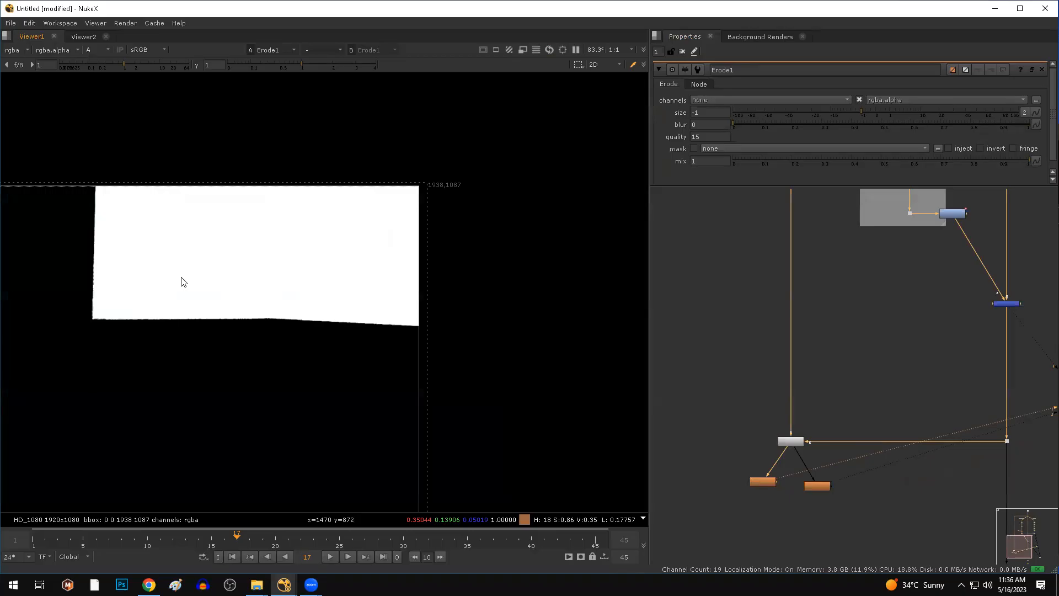
pyautogui.moveTo(109, 202); pyautogui.dragTo(418, 326)
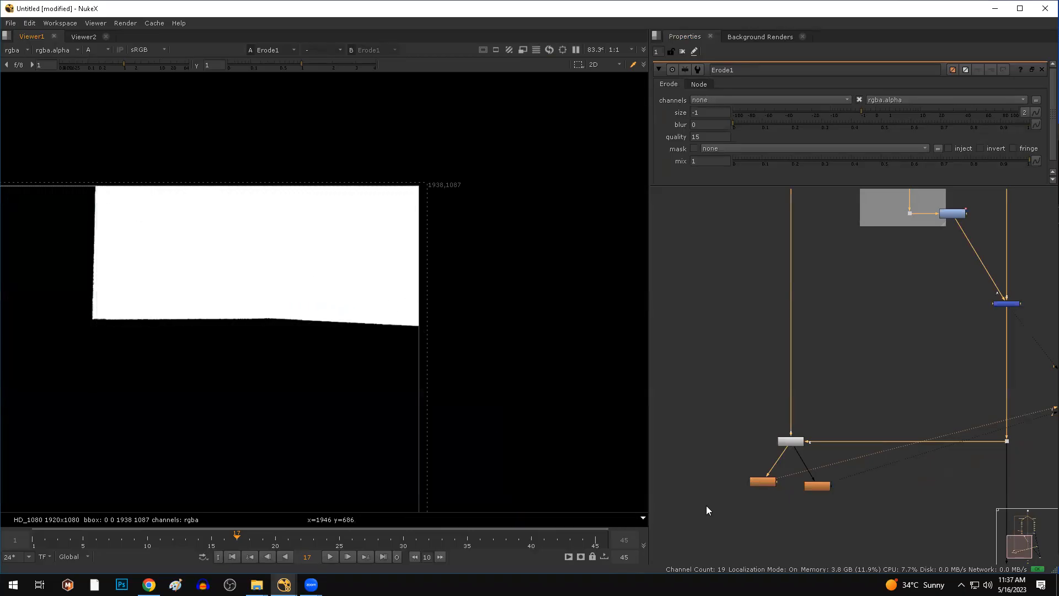
# - Delete the Blur node and align the Erode node directly below the Difference node
pyautogui.click(821, 487)
pyautogui.press('Delete')
pyautogui.moveTo(767, 484); pyautogui.dragTo(789, 483)
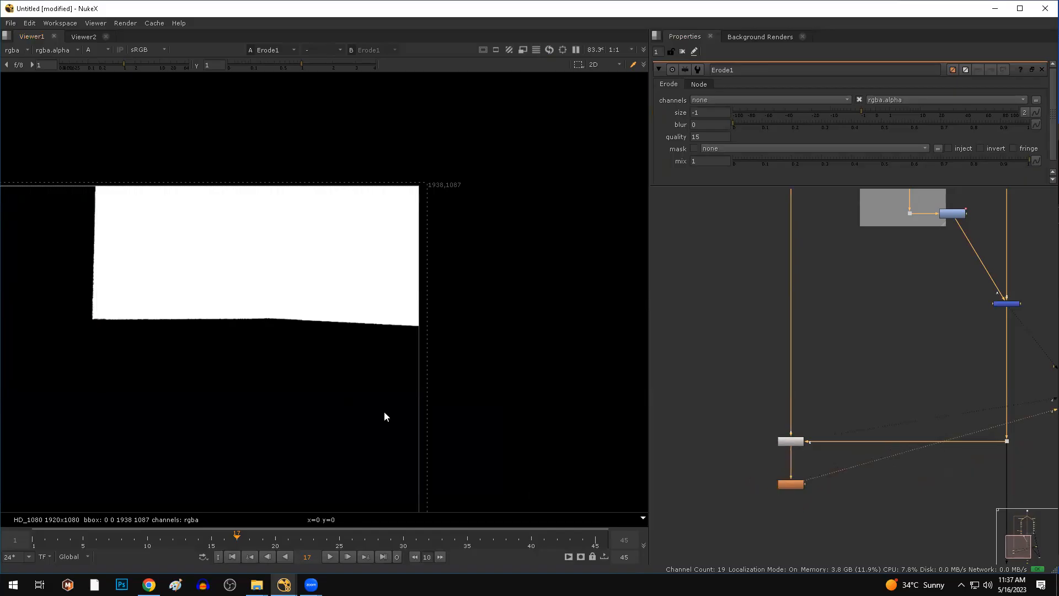
pyautogui.moveTo(164, 178); pyautogui.dragTo(358, 315)
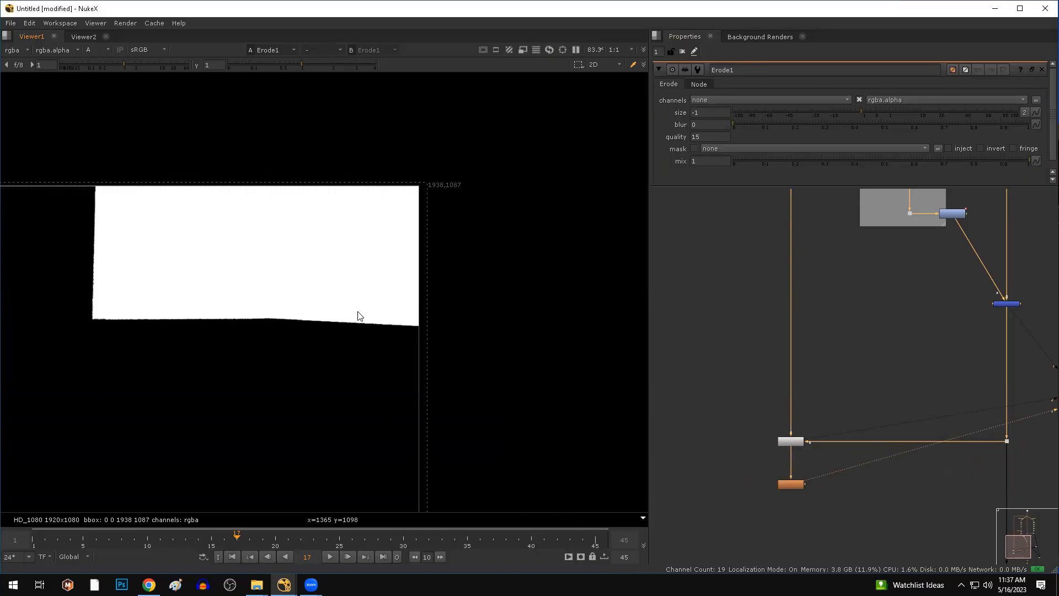
pyautogui.moveTo(839, 409); pyautogui.dragTo(712, 555)
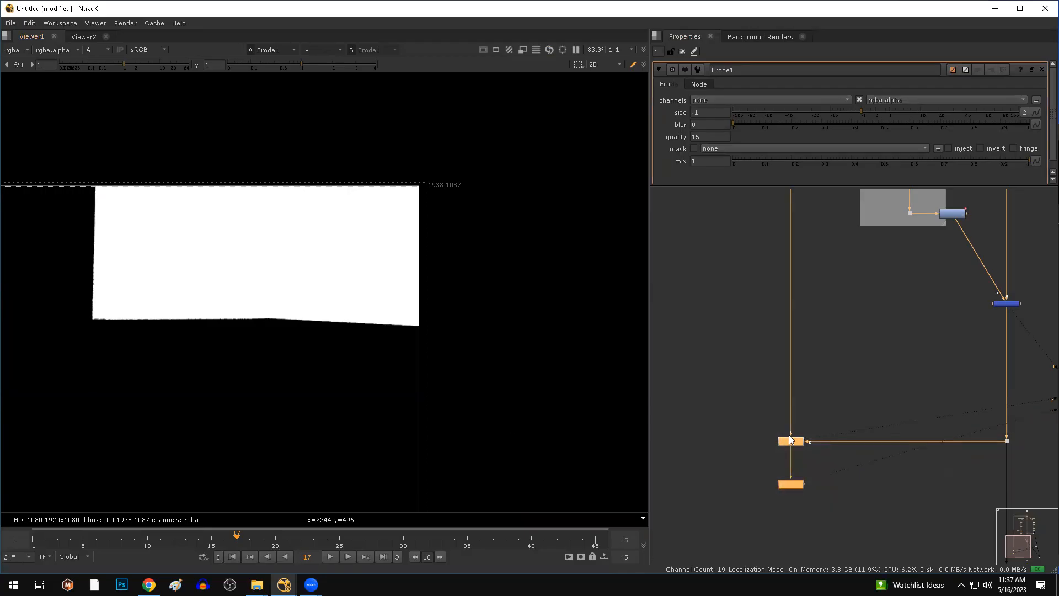
pyautogui.moveTo(171, 196); pyautogui.dragTo(300, 306)
# - Move the two end nodes of the main pipe farther down to make room below the dot
pyautogui.scroll(-3, 911, 440)
pyautogui.moveTo(999, 539); pyautogui.dragTo(817, 480, button='middle')
pyautogui.moveTo(815, 434); pyautogui.dragTo(668, 565)
pyautogui.moveTo(772, 474); pyautogui.dragTo(772, 549)
pyautogui.click(794, 446)
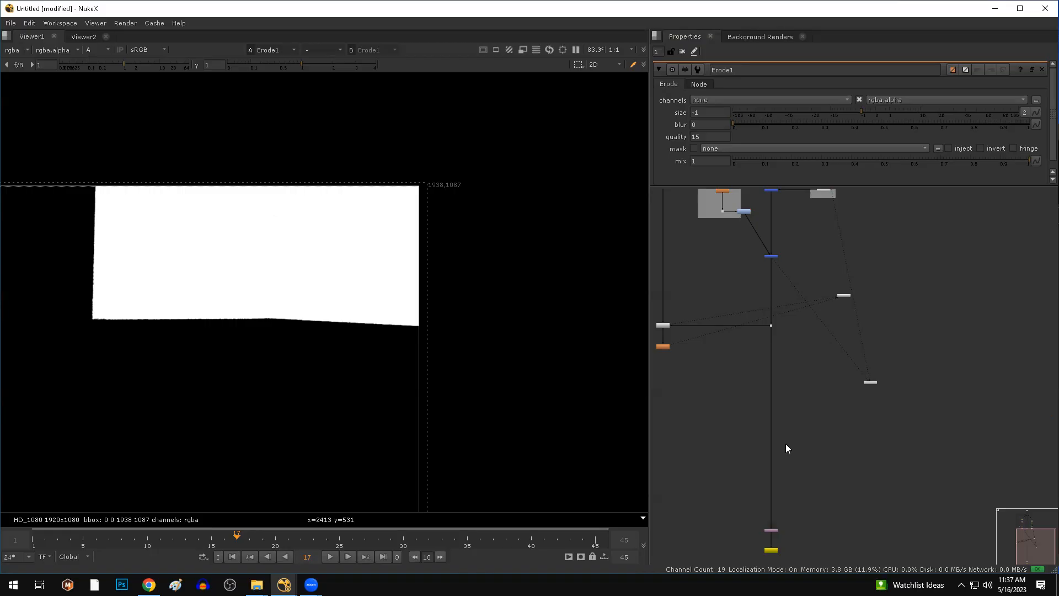
# - Add an unconnected F_ReGrain node beside the main pipe, below the Difference branch
pyautogui.scroll(5, 731, 397)
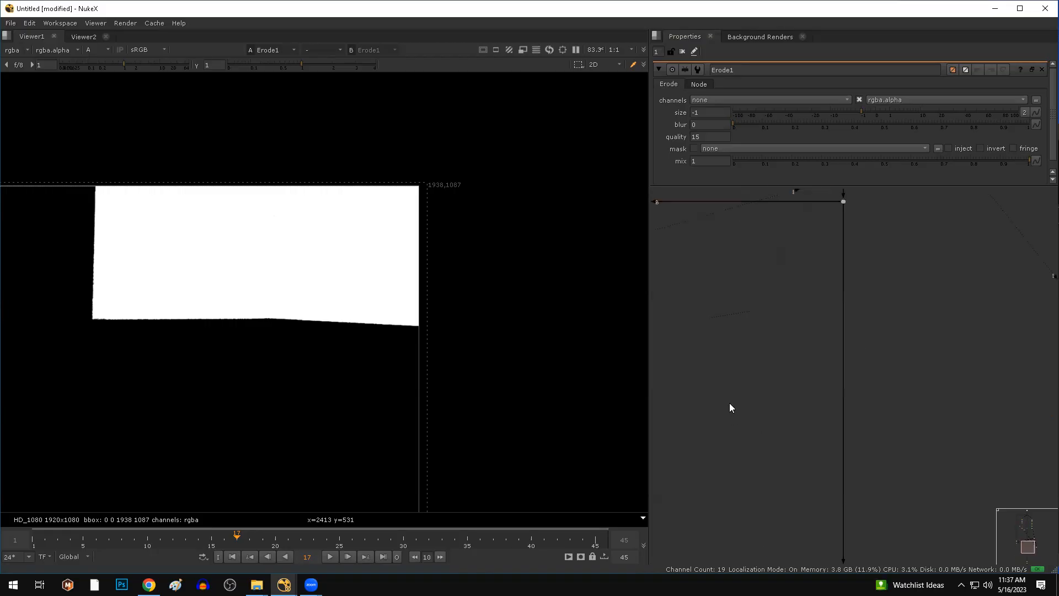
pyautogui.press('Tab')
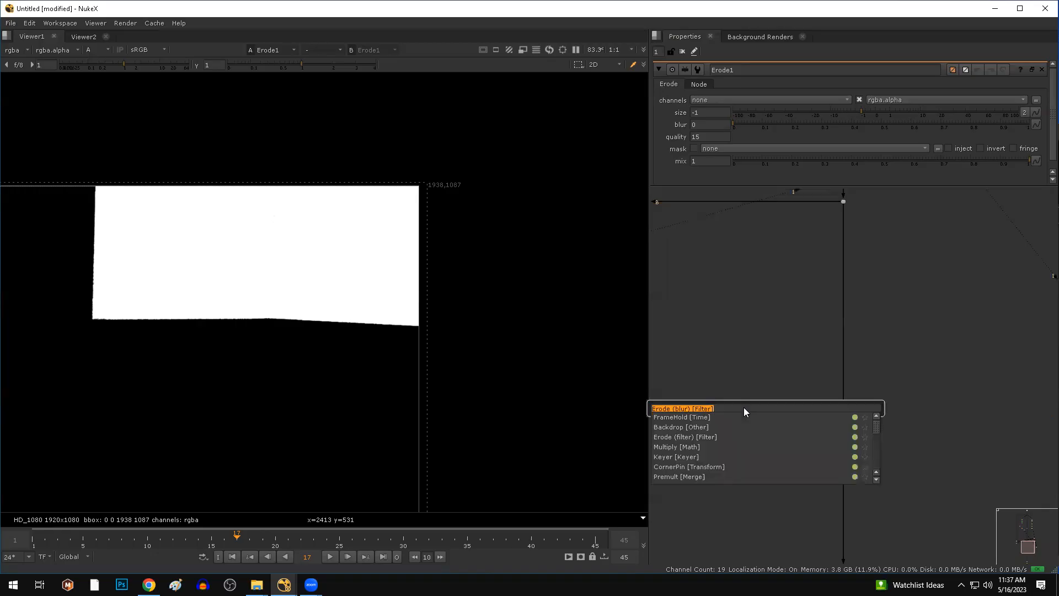
pyautogui.write('f')
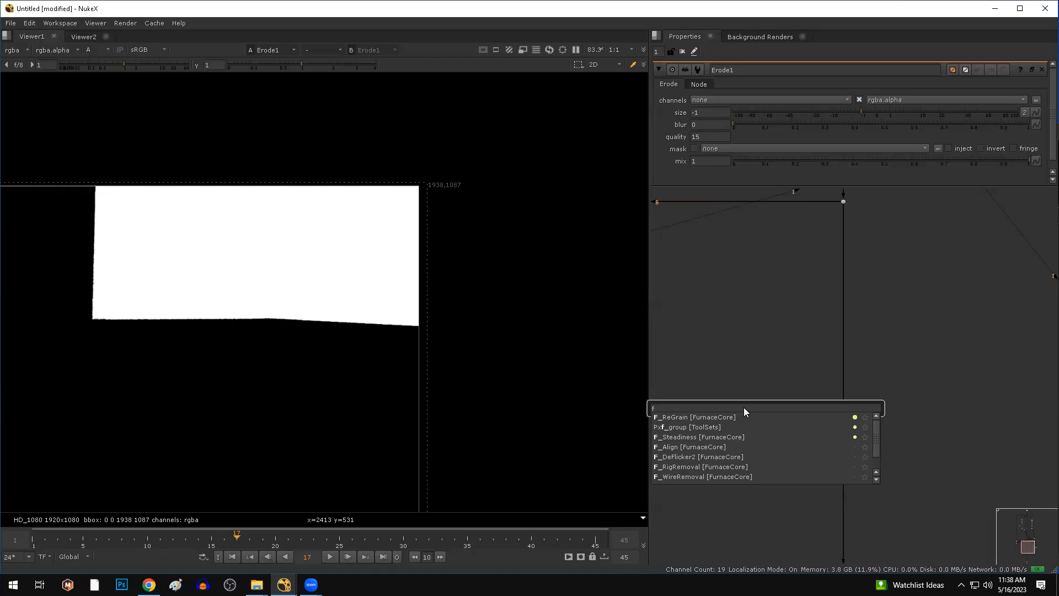
pyautogui.write('reg')
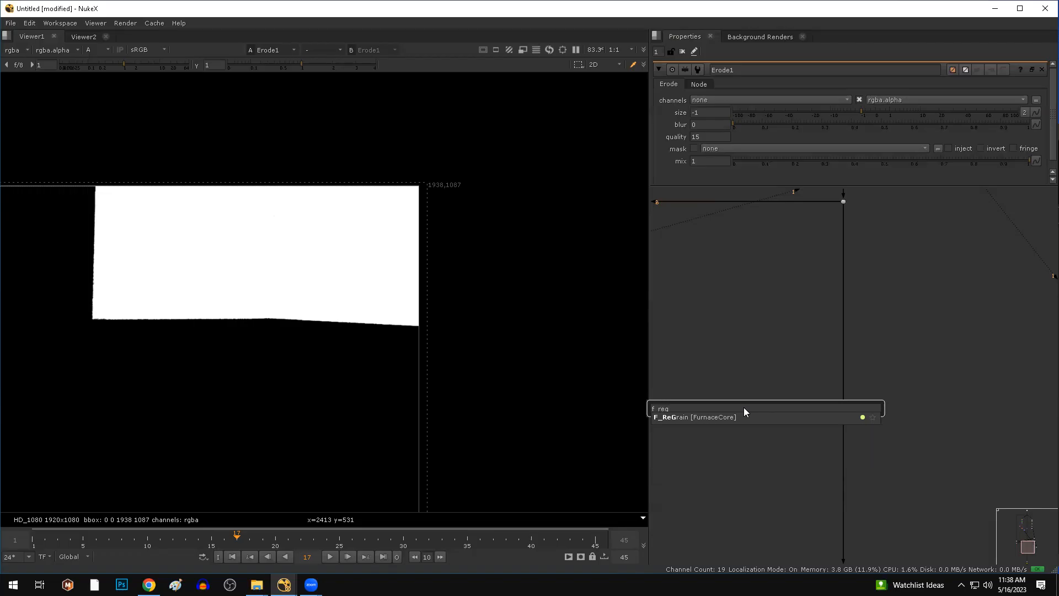
pyautogui.press('Return')
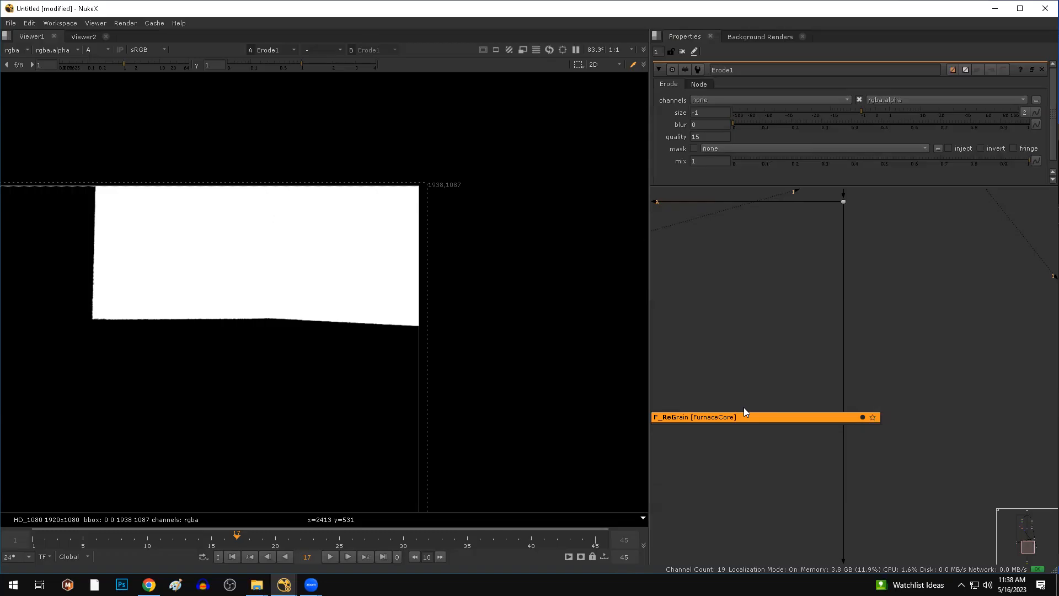
# - Review the F_ReGrain node's grain settings in a floating properties window and close it
pyautogui.keyDown('ctrl'); pyautogui.doubleClick(743, 407); pyautogui.keyUp('ctrl')
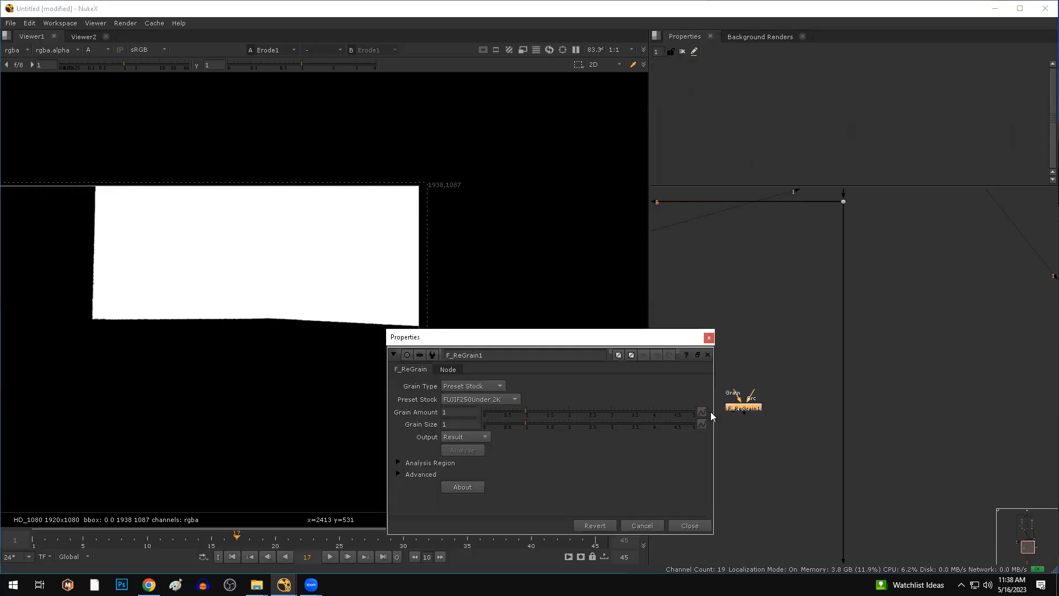
pyautogui.moveTo(521, 332); pyautogui.dragTo(439, 131)
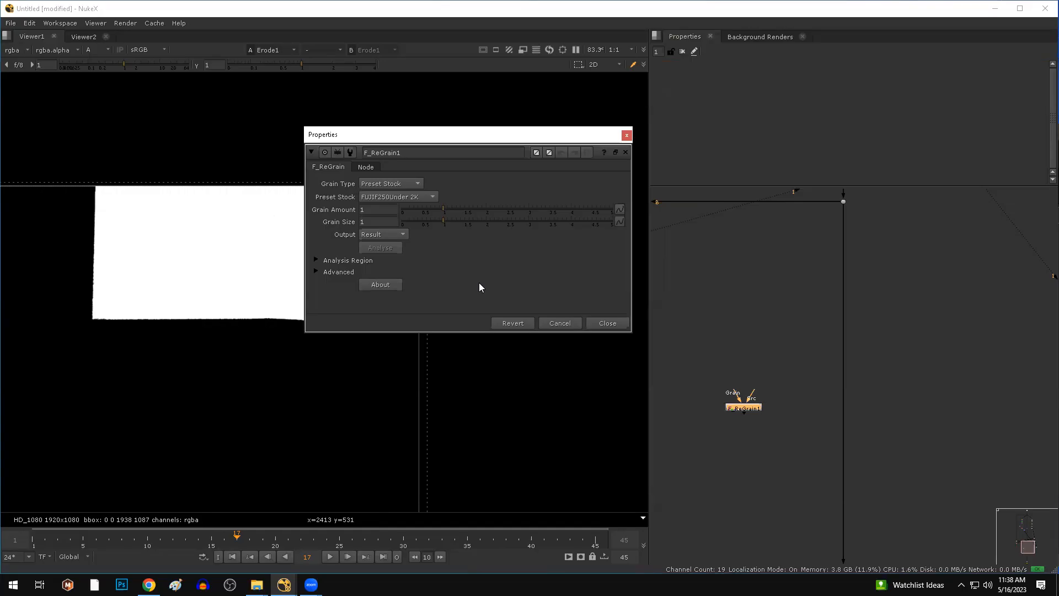
pyautogui.click(626, 135)
# - View the main-pipe dot that feeds the Difference node in the blue channel, with viewer gamma 0.7 and gain 7.5
pyautogui.scroll(-4, 811, 312)
pyautogui.moveTo(829, 296); pyautogui.dragTo(805, 312)
pyautogui.press('1')
pyautogui.press('a')
pyautogui.moveTo(227, 248); pyautogui.dragTo(304, 220, button='middle')
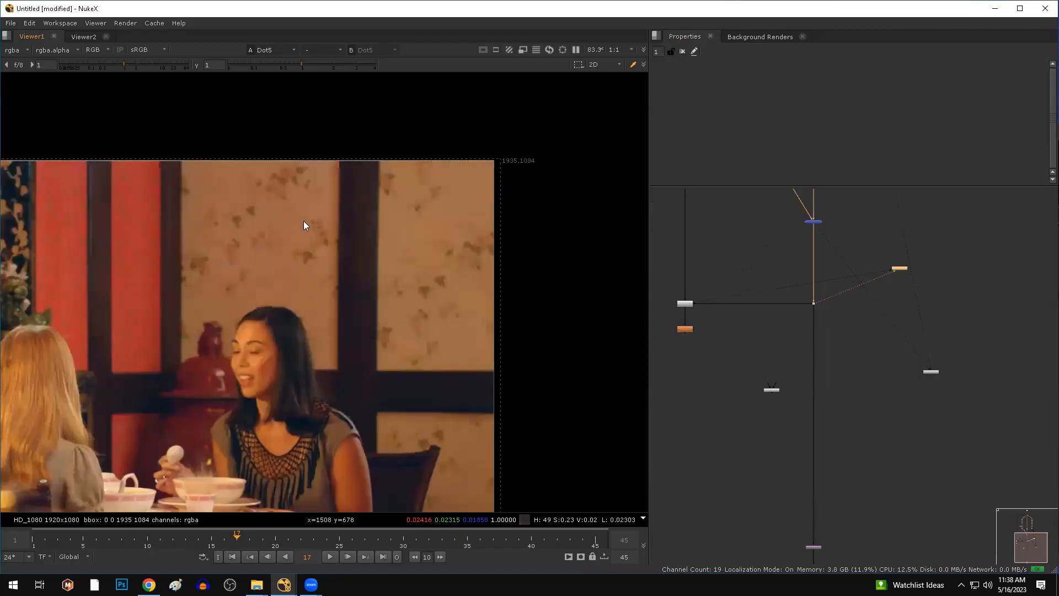
pyautogui.scroll(-2, 303, 221)
pyautogui.press('b')
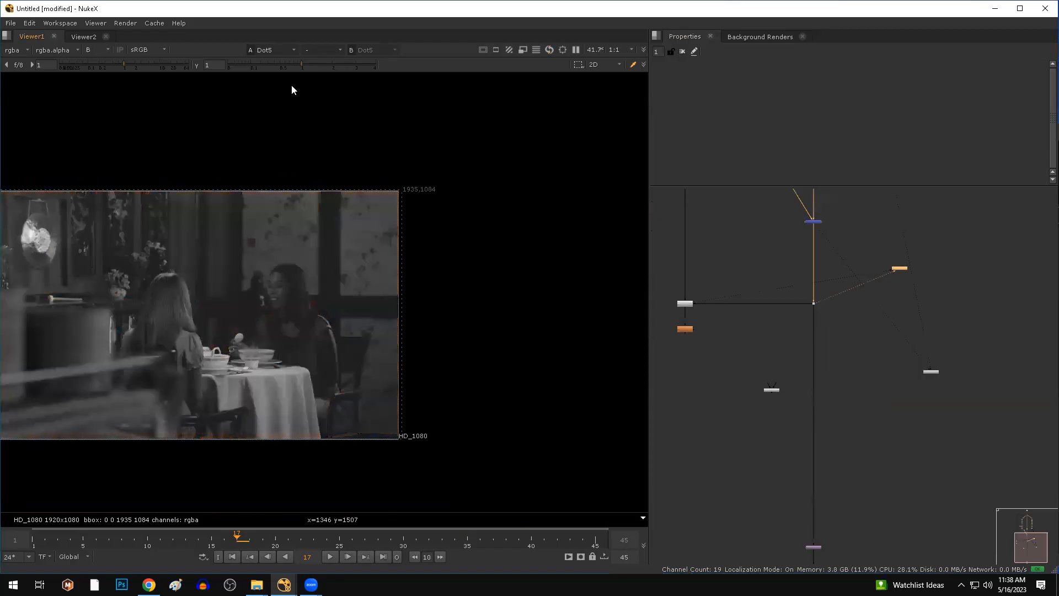
pyautogui.moveTo(296, 64); pyautogui.dragTo(289, 64)
pyautogui.moveTo(130, 61); pyautogui.dragTo(157, 54)
# - Inspect the grain on the cleaned wall by scrubbing from frame 1 to frame 6
pyautogui.scroll(6, 298, 246)
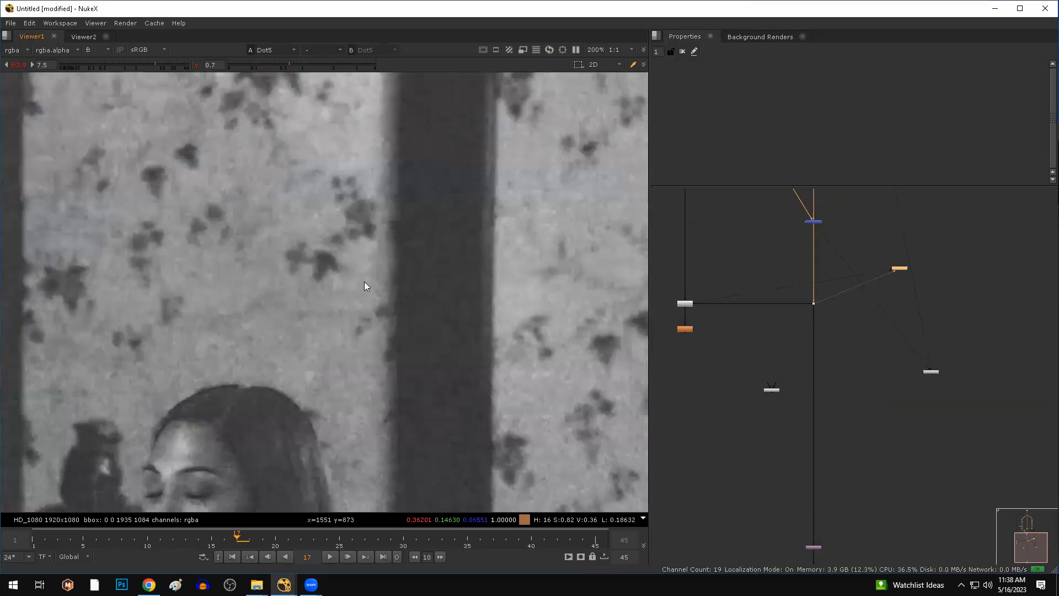
pyautogui.click(32, 540)
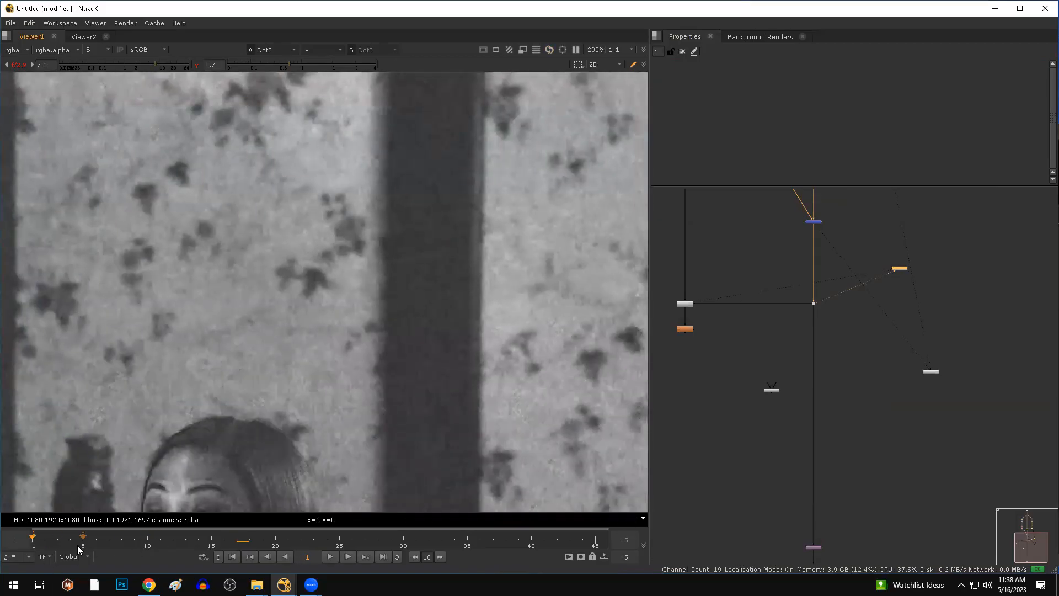
pyautogui.moveTo(36, 539); pyautogui.dragTo(96, 533)
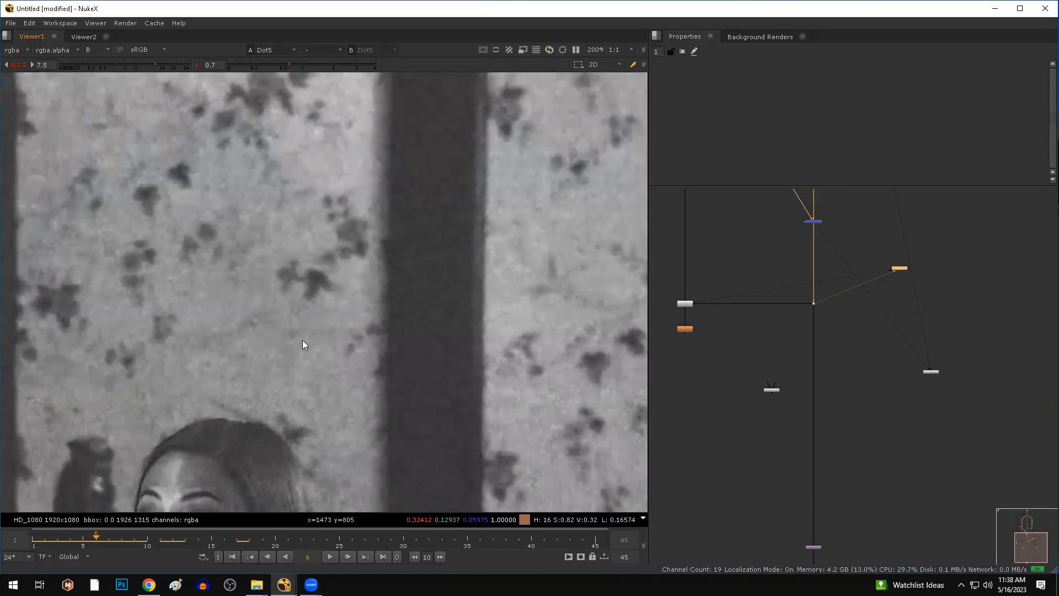
pyautogui.scroll(-3, 315, 335)
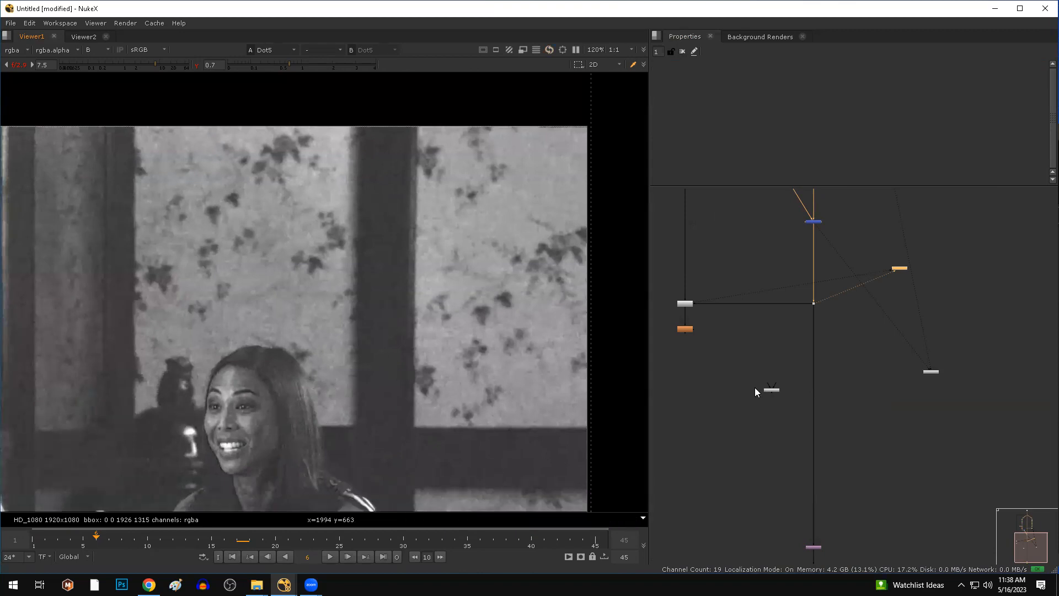
# - Connect the F_ReGrain node's Src input to the main-pipe dot that feeds the Difference node
pyautogui.scroll(4, 772, 387)
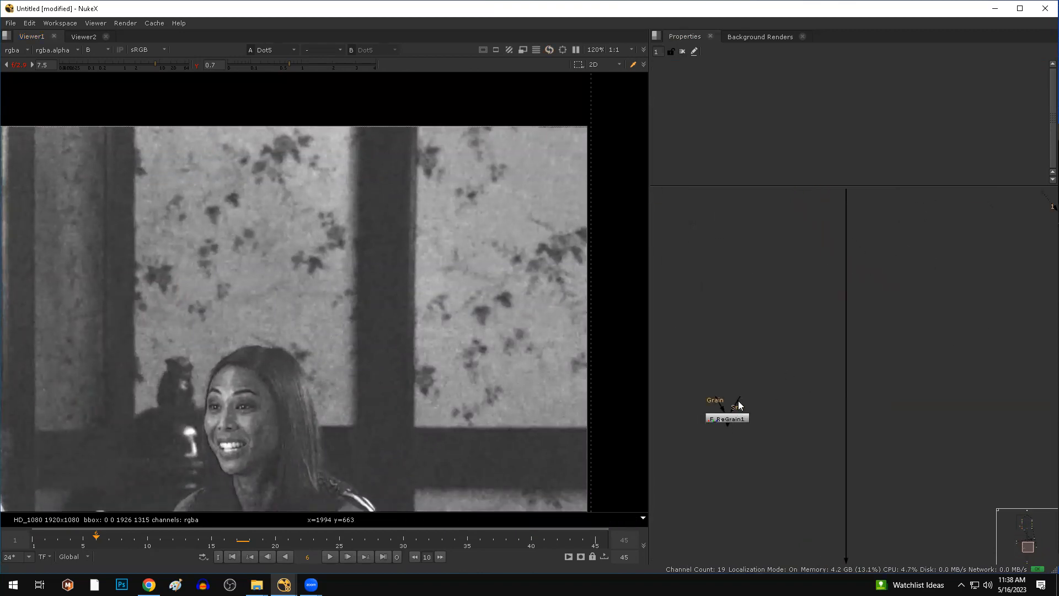
pyautogui.scroll(-5, 759, 465)
pyautogui.scroll(6, 760, 464)
pyautogui.moveTo(784, 448); pyautogui.dragTo(790, 419)
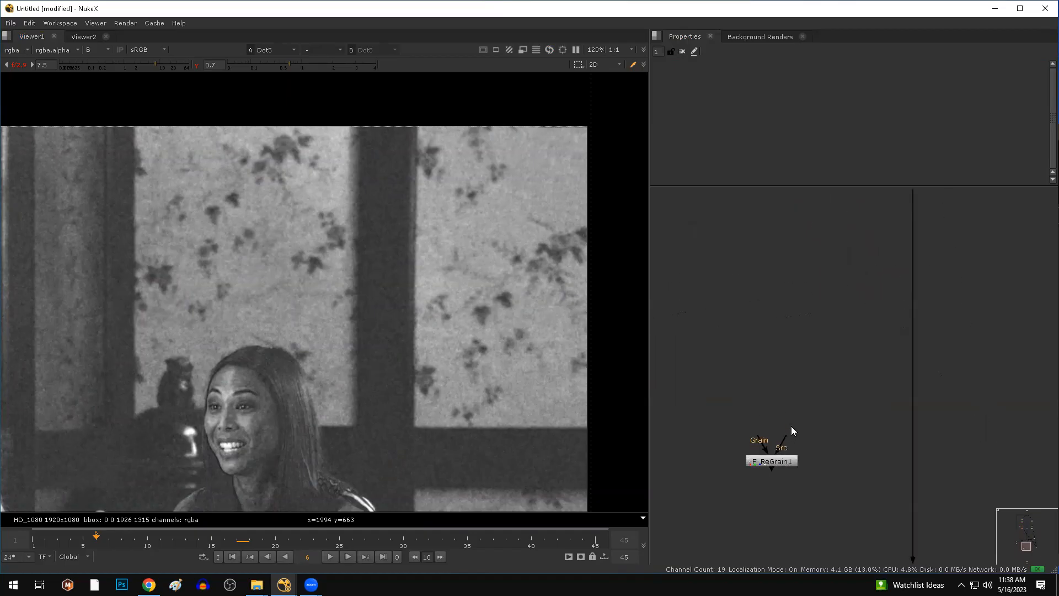
pyautogui.scroll(-3, 790, 426)
pyautogui.moveTo(782, 477); pyautogui.dragTo(847, 337)
pyautogui.scroll(1, 833, 440)
pyautogui.moveTo(828, 423); pyautogui.dragTo(803, 388)
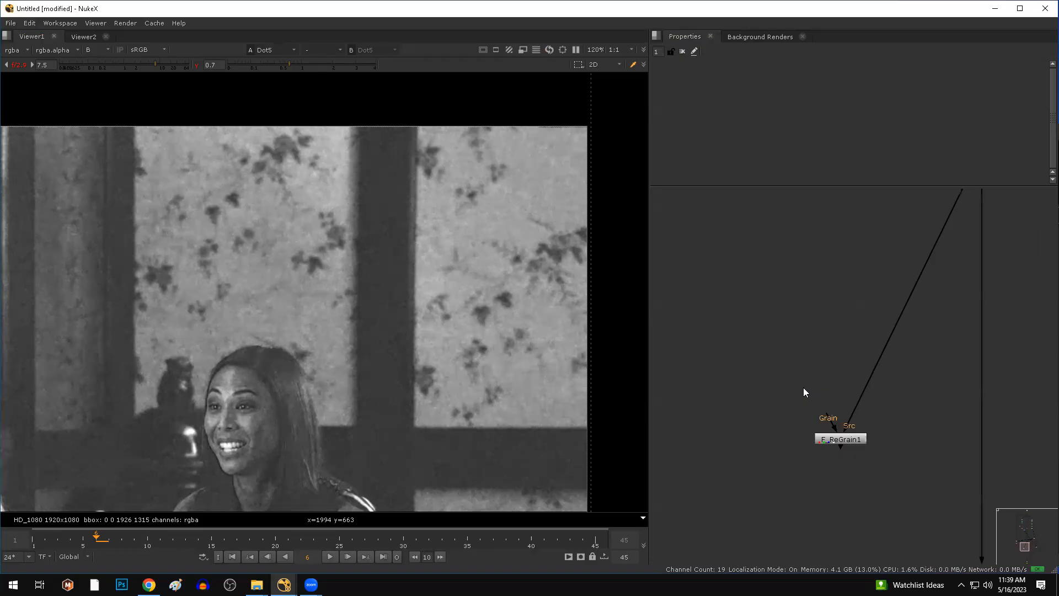
# - Add a new dot near the F_ReGrain node and connect its input to the dot just below the original plate
pyautogui.keyDown('ctrl'); pyautogui.keyDown('shift'); pyautogui.moveTo(304, 141); pyautogui.dragTo(485, 307); pyautogui.keyUp('shift'); pyautogui.keyUp('ctrl')
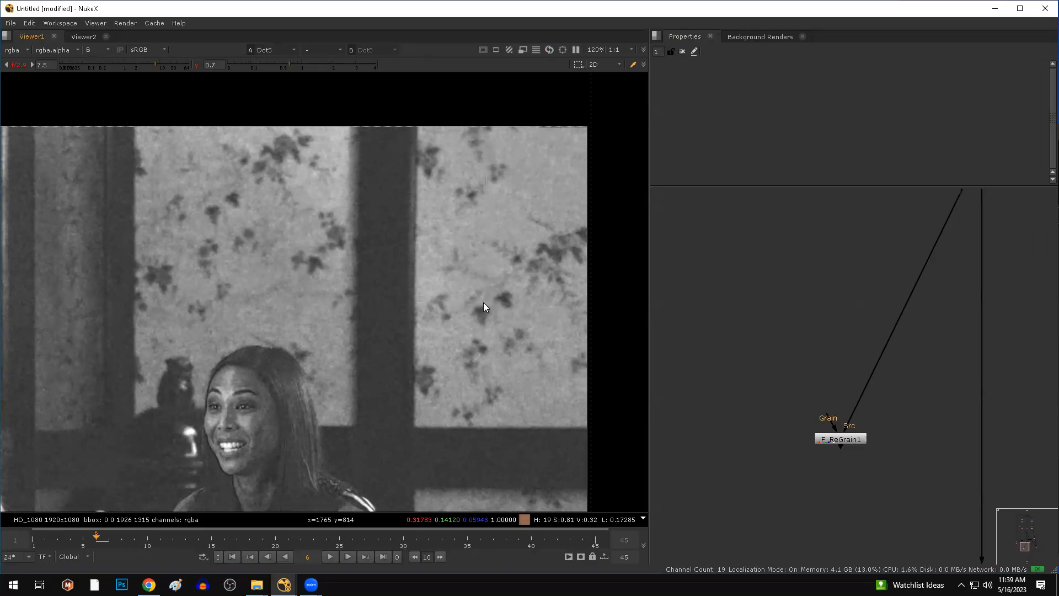
pyautogui.scroll(-3, 812, 410)
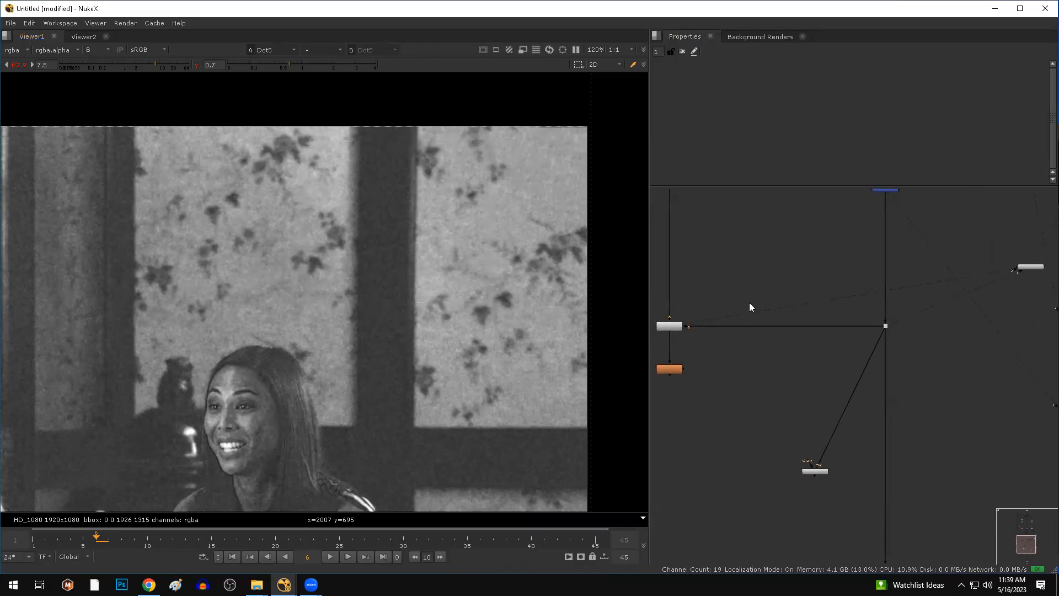
pyautogui.scroll(-4, 758, 429)
pyautogui.scroll(4, 737, 399)
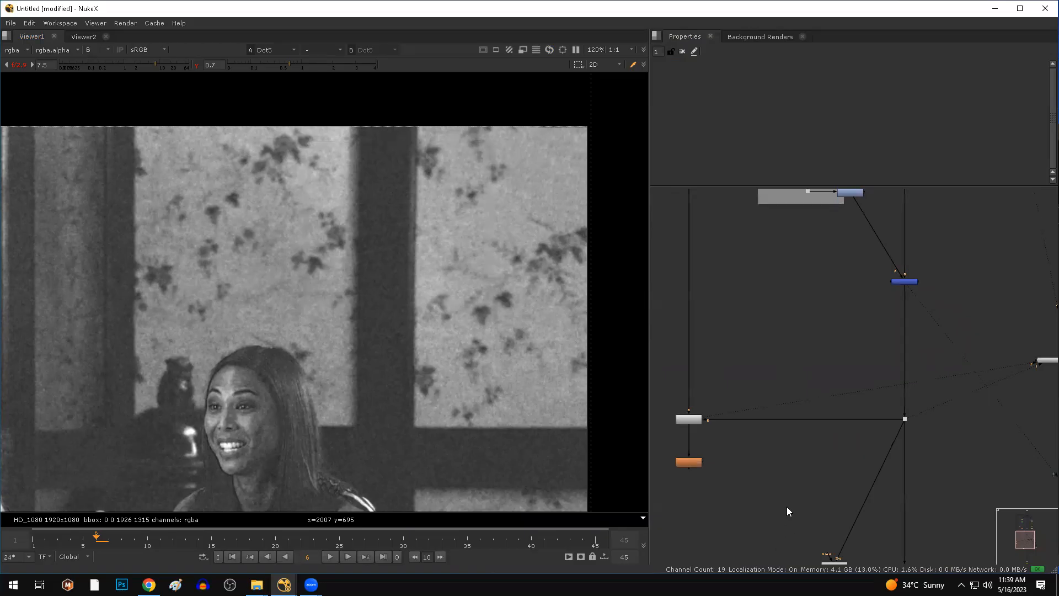
pyautogui.scroll(-2, 791, 499)
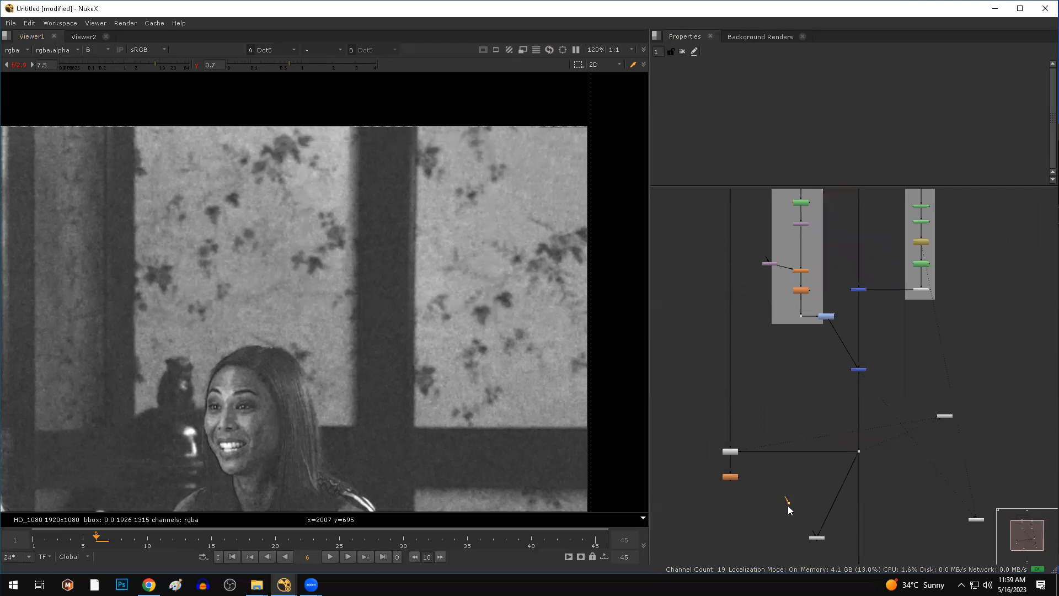
pyautogui.scroll(-3, 790, 496)
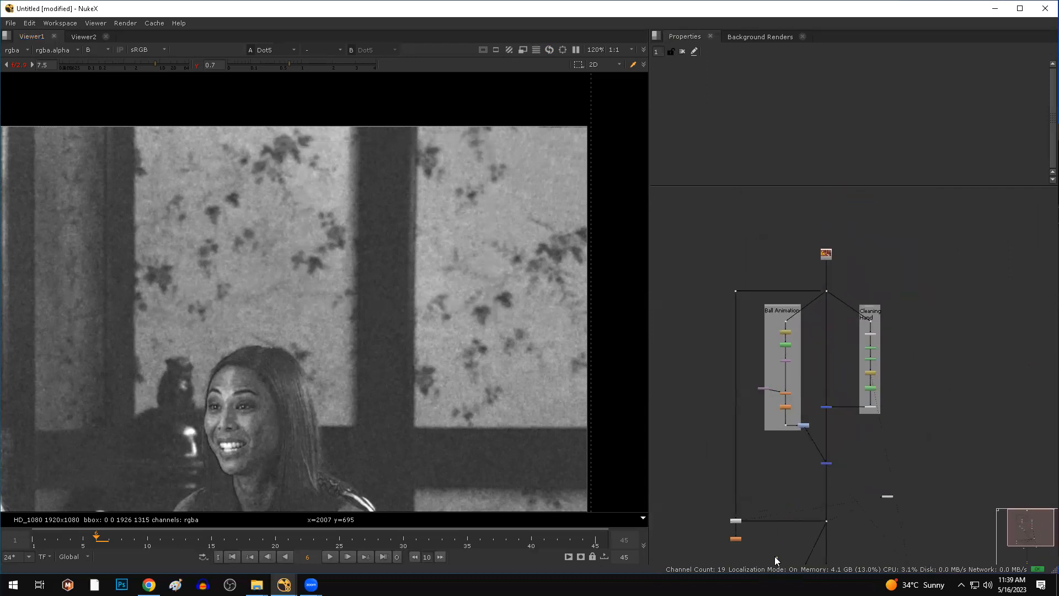
pyautogui.moveTo(825, 290); pyautogui.dragTo(826, 291)
pyautogui.moveTo(798, 527); pyautogui.dragTo(797, 402, button='middle')
pyautogui.scroll(6, 797, 401)
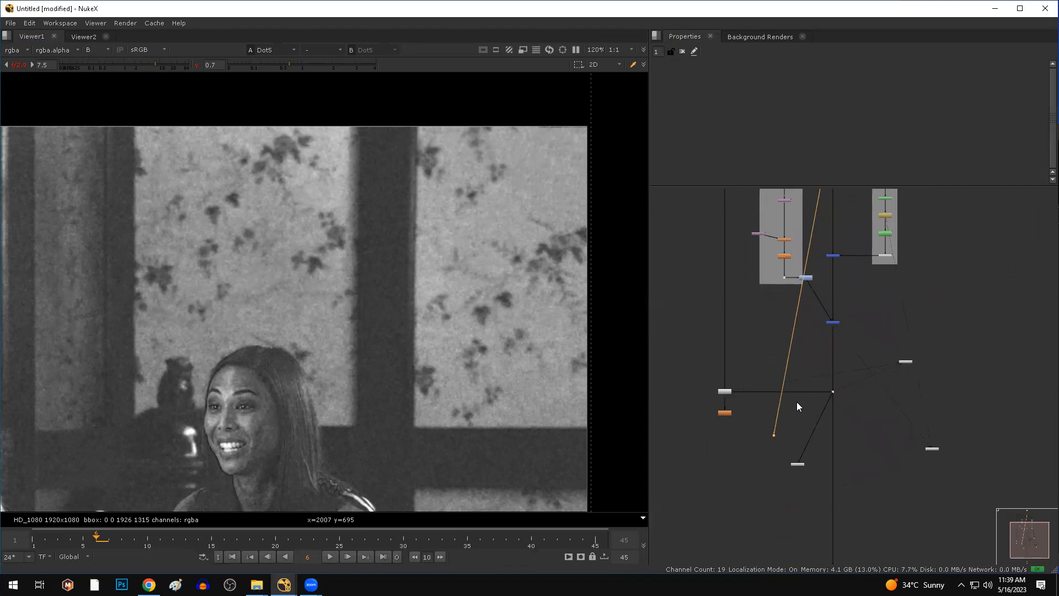
# - View the original plate through the new dot and place the dot above and beside the F_ReGrain node's Grain input
pyautogui.moveTo(791, 450); pyautogui.dragTo(758, 484)
pyautogui.press('1')
pyautogui.click(718, 500)
pyautogui.moveTo(734, 478); pyautogui.dragTo(701, 388, button='middle')
pyautogui.moveTo(732, 373); pyautogui.dragTo(713, 351)
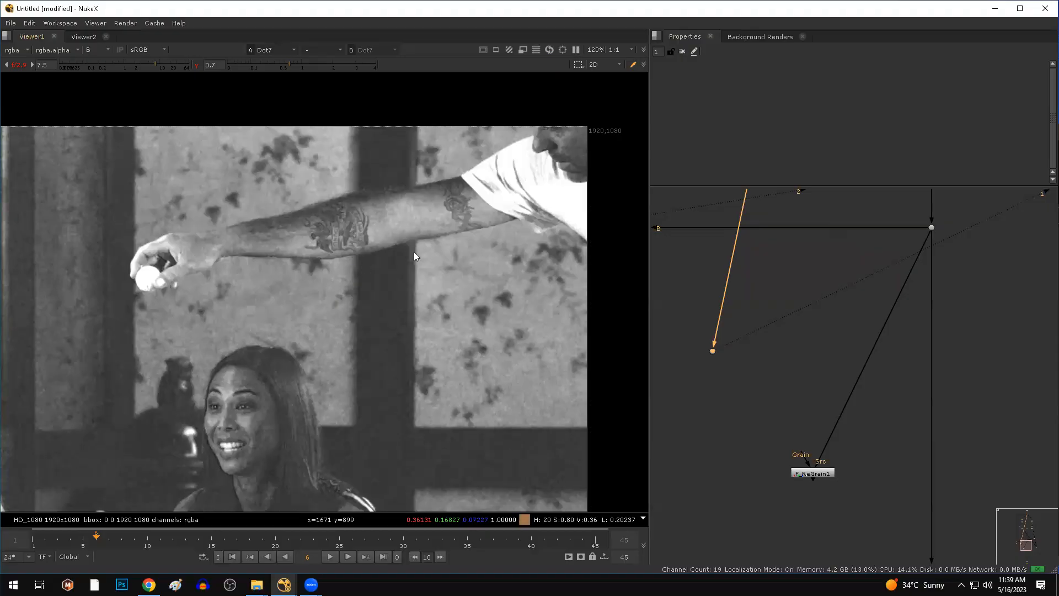
# - Label the new dot "Input" and set its label font size to 30
pyautogui.doubleClick(712, 352)
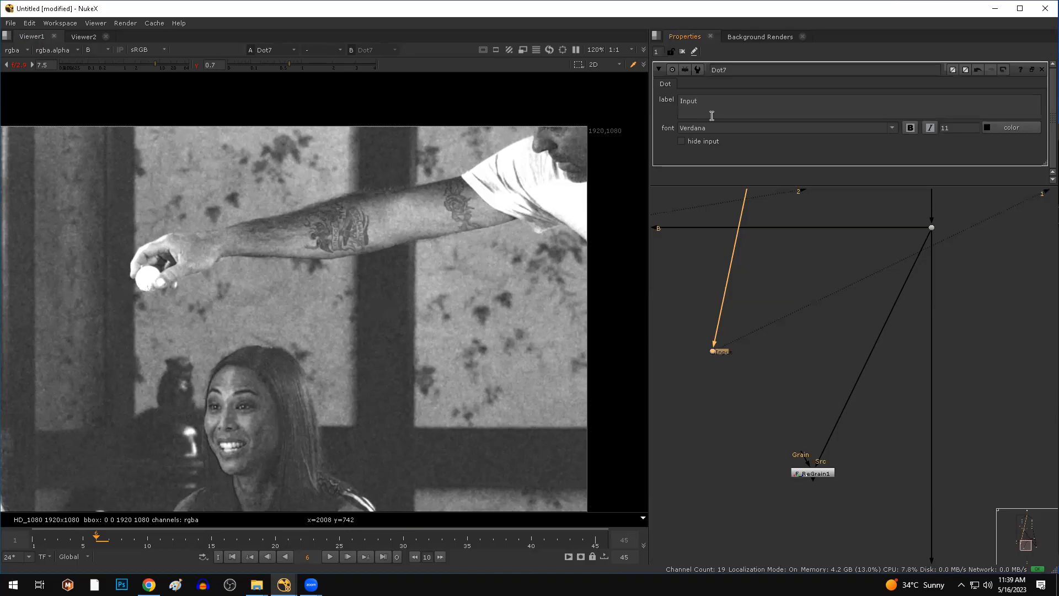
pyautogui.doubleClick(957, 129)
pyautogui.write('30')
pyautogui.press('Return')
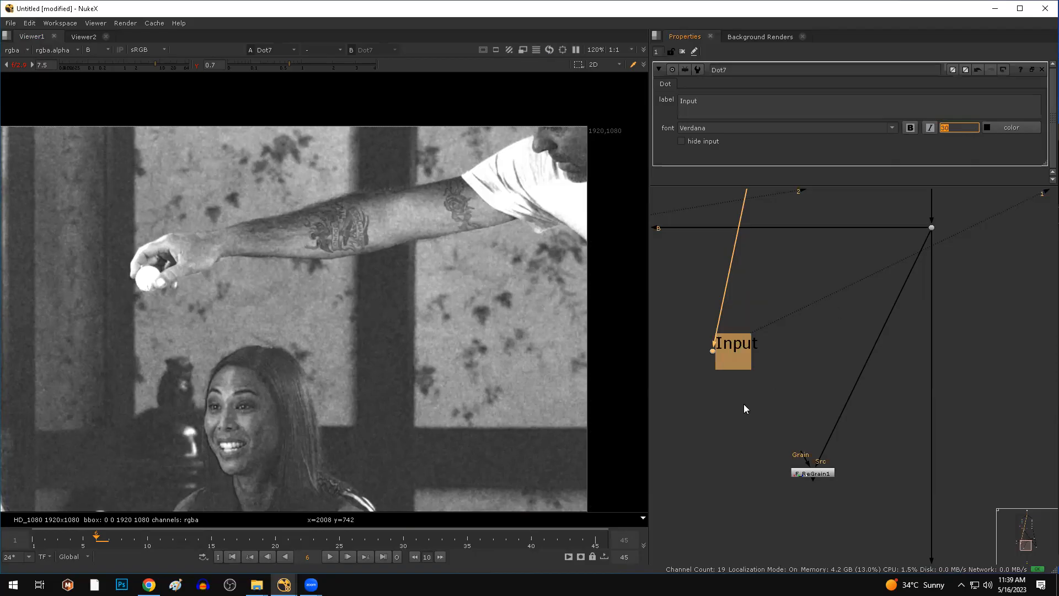
pyautogui.click(713, 416)
# - Connect the F_ReGrain node's Grain input to the Input dot and open the F_ReGrain settings
pyautogui.moveTo(688, 454); pyautogui.dragTo(757, 446, button='middle')
pyautogui.moveTo(871, 451); pyautogui.dragTo(782, 343)
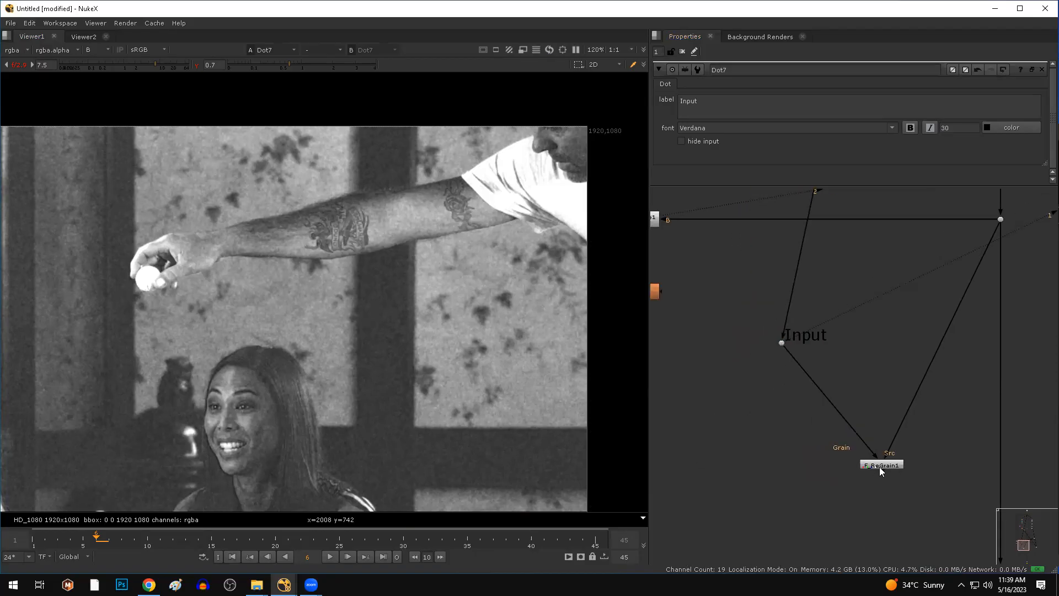
pyautogui.click(879, 467)
pyautogui.scroll(-3, 290, 386)
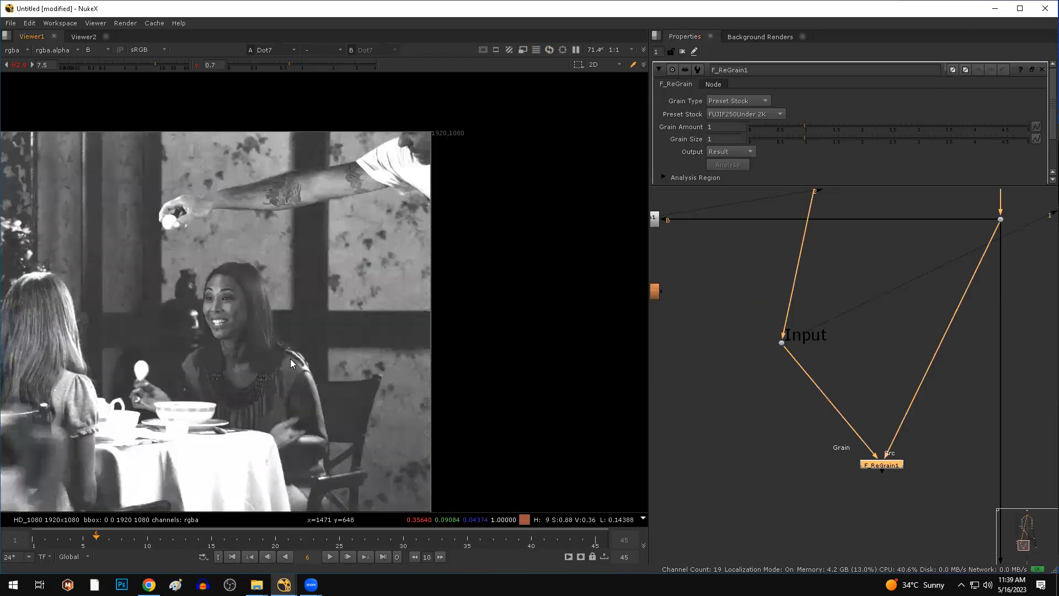
# - Go to frame 29 and inspect the plate's wall for an area suitable for grain sampling
pyautogui.moveTo(103, 541); pyautogui.dragTo(388, 538)
pyautogui.scroll(1, 386, 303)
pyautogui.scroll(5, 385, 299)
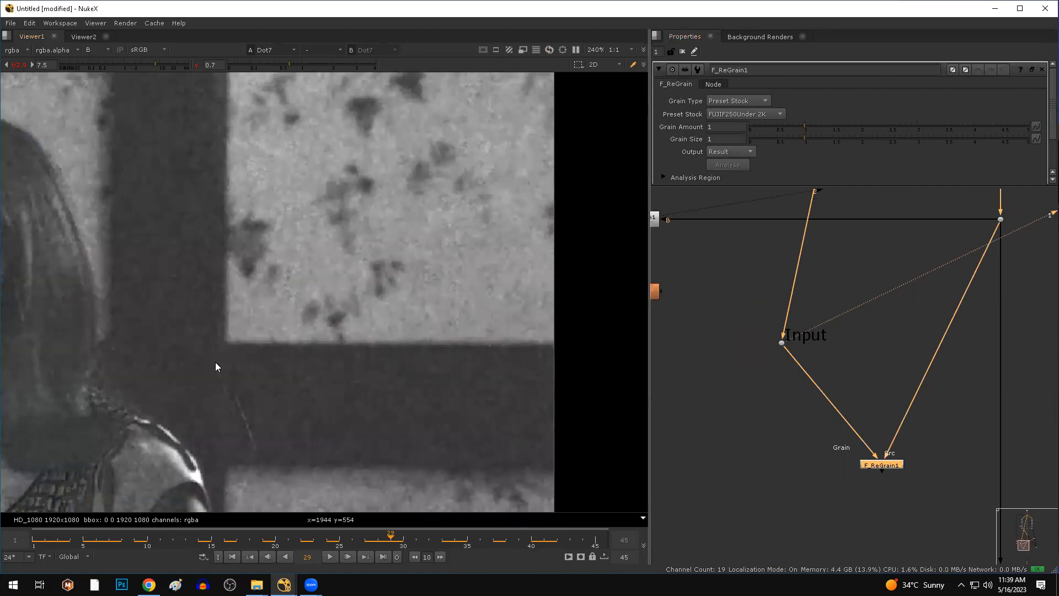
pyautogui.scroll(-10, 243, 313)
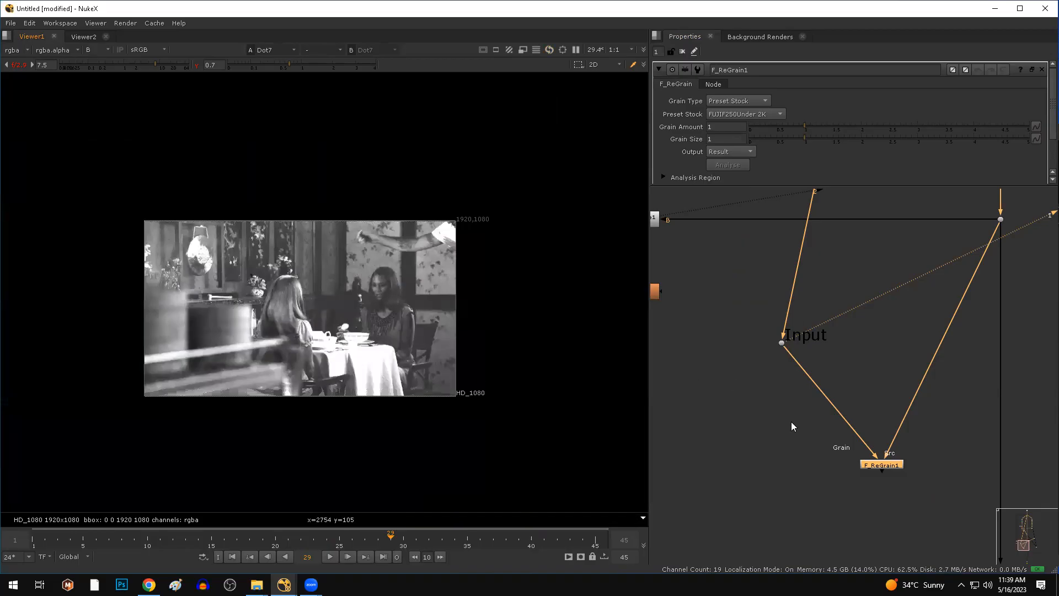
# - View F_ReGrain with Grain Type set to From Grain Clip and place its analysis region on the wallpaper beside the seated woman
pyautogui.press('1')
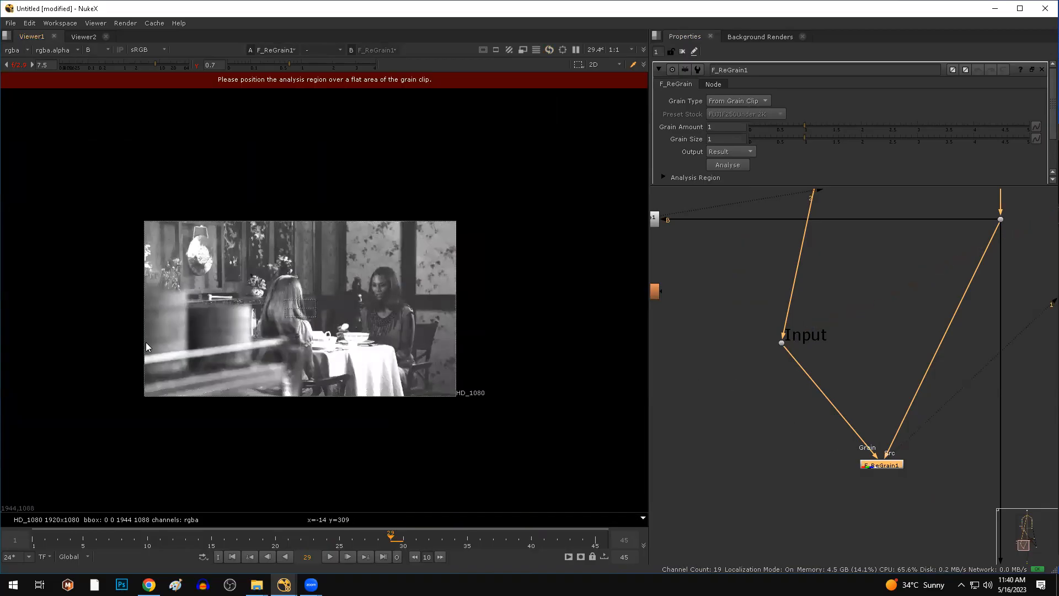
pyautogui.scroll(4, 306, 328)
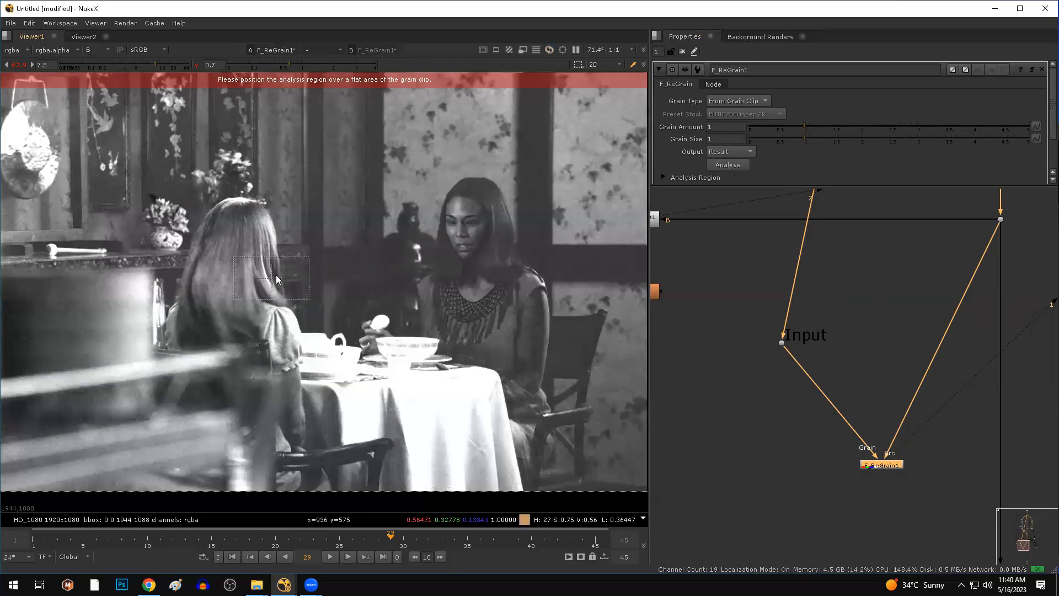
pyautogui.moveTo(370, 301); pyautogui.dragTo(193, 351, button='middle')
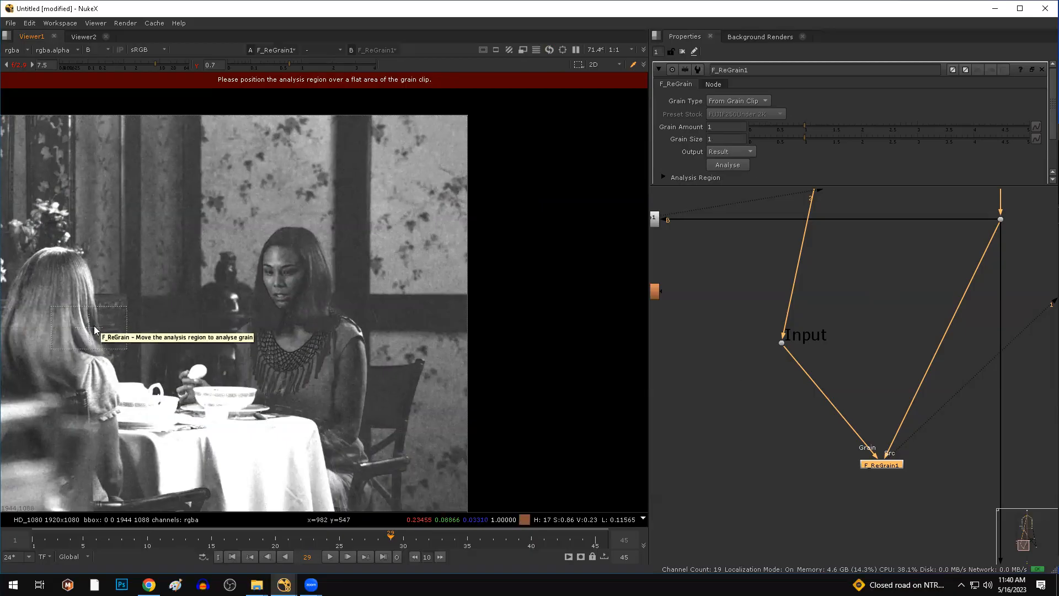
pyautogui.moveTo(95, 326); pyautogui.dragTo(408, 266)
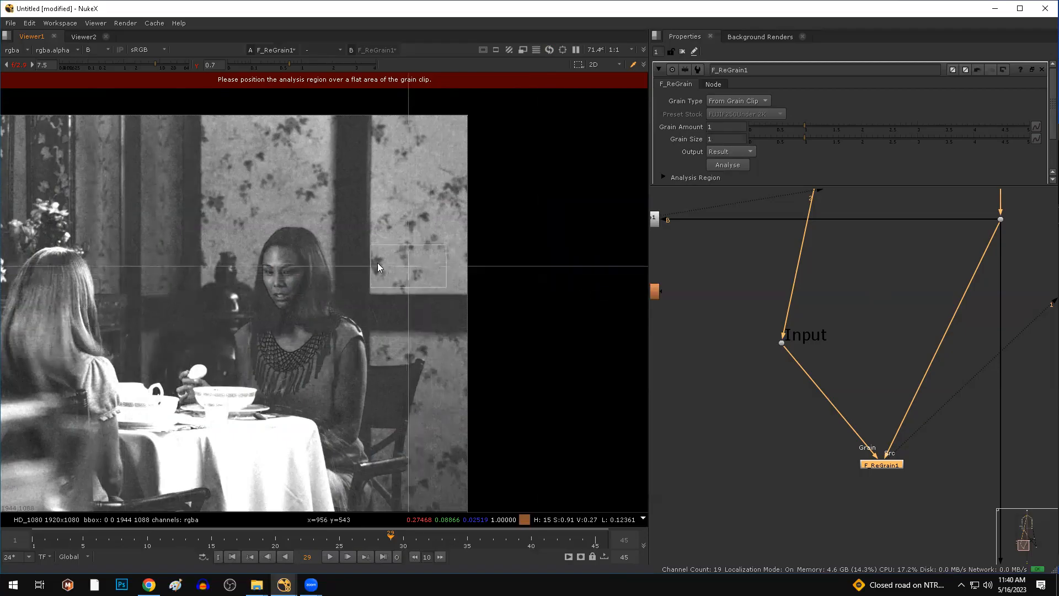
# - Assign the F_ReGrain node to viewer input 1 and the main-pipe dot feeding it to viewer input 2 for comparison
pyautogui.click(889, 465)
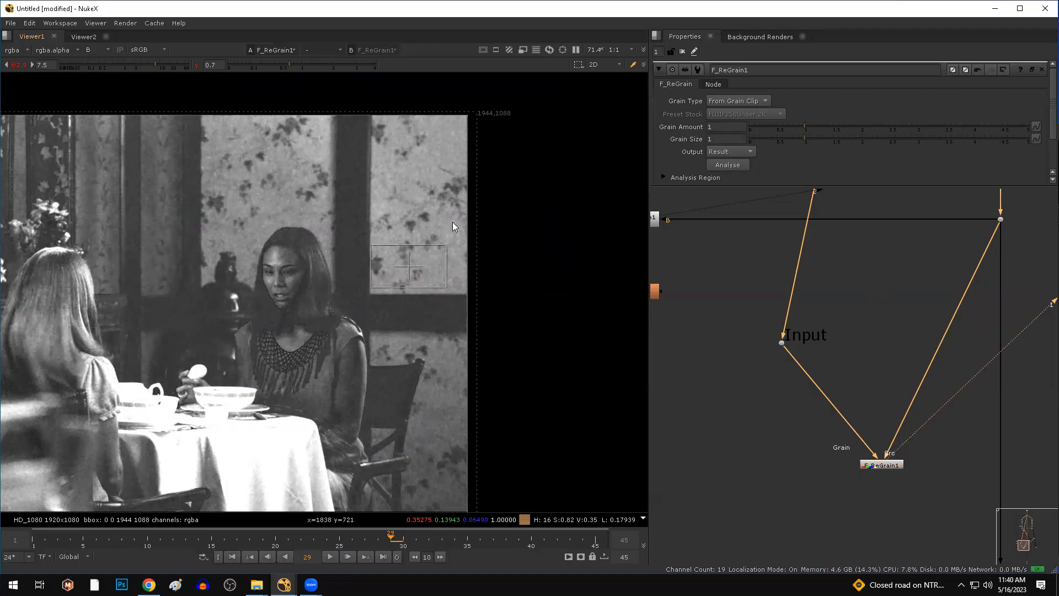
pyautogui.scroll(5, 458, 231)
pyautogui.scroll(-3, 910, 386)
pyautogui.moveTo(965, 296); pyautogui.dragTo(932, 321)
pyautogui.press('1')
pyautogui.moveTo(986, 414); pyautogui.dragTo(863, 457)
pyautogui.press('1')
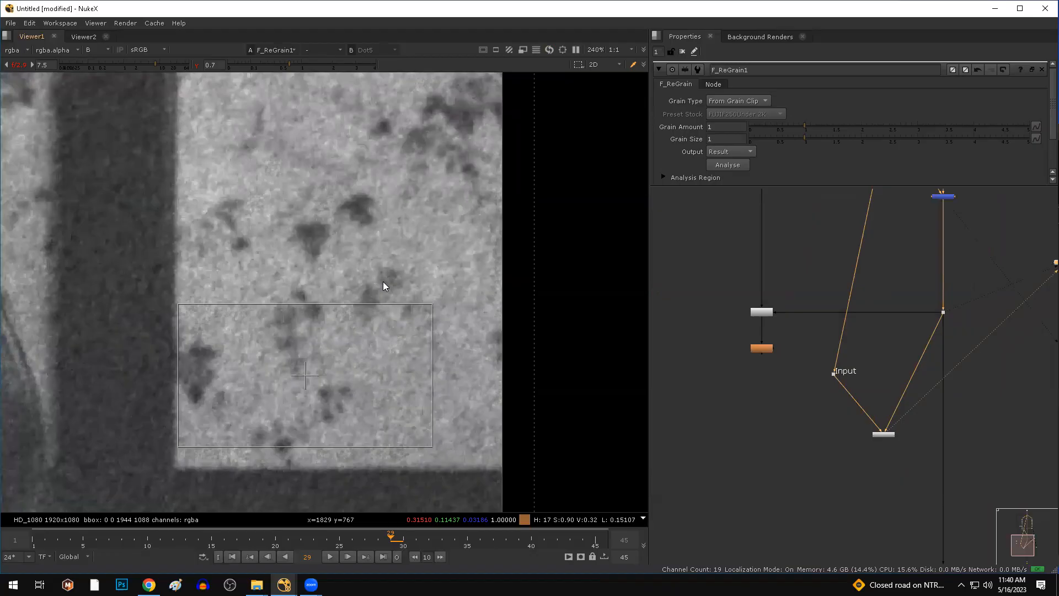
# - Show the full RGB image instead of the blue channel and reset the viewer's gain and gamma to 1
pyautogui.moveTo(216, 119); pyautogui.dragTo(351, 201)
pyautogui.press('b')
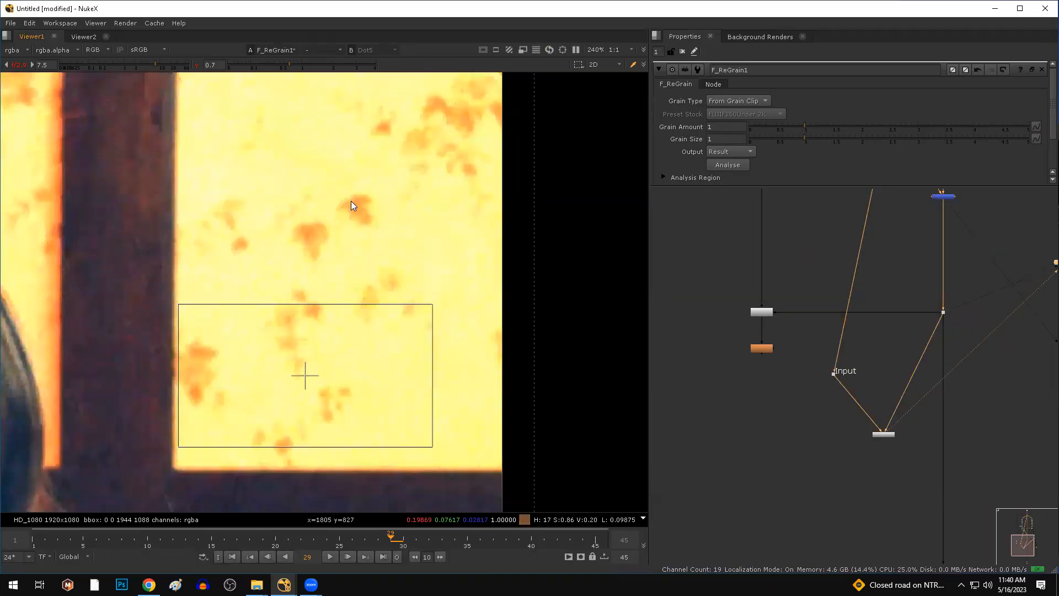
pyautogui.click(197, 66)
pyautogui.click(18, 65)
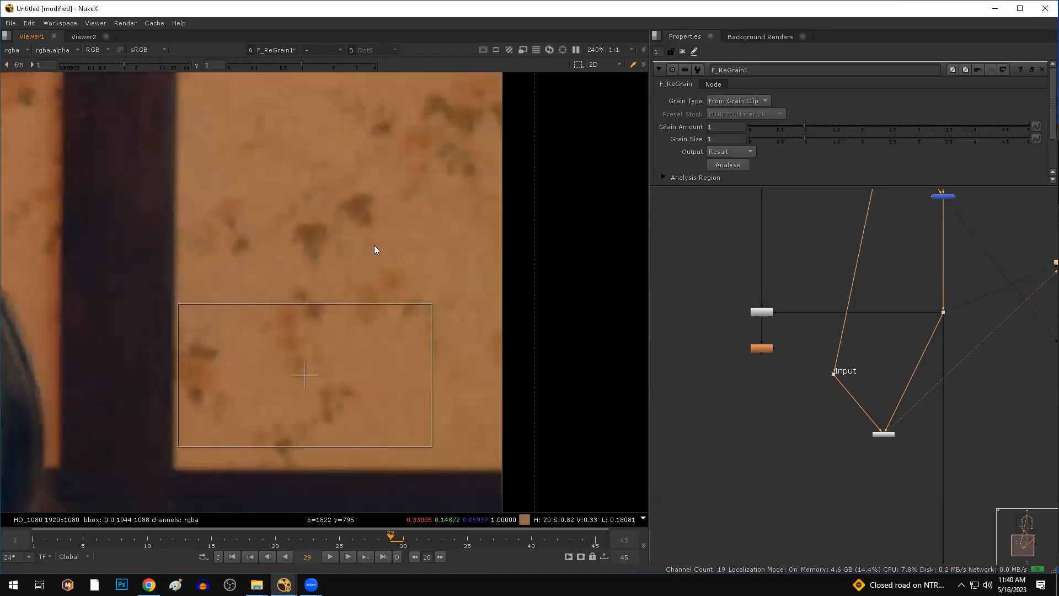
# - Compare the grain on the wallpaper by alternating between the F_ReGrain output and the main-pipe composite
pyautogui.press('1')
pyautogui.press('2')
pyautogui.press('1')
pyautogui.press('1')
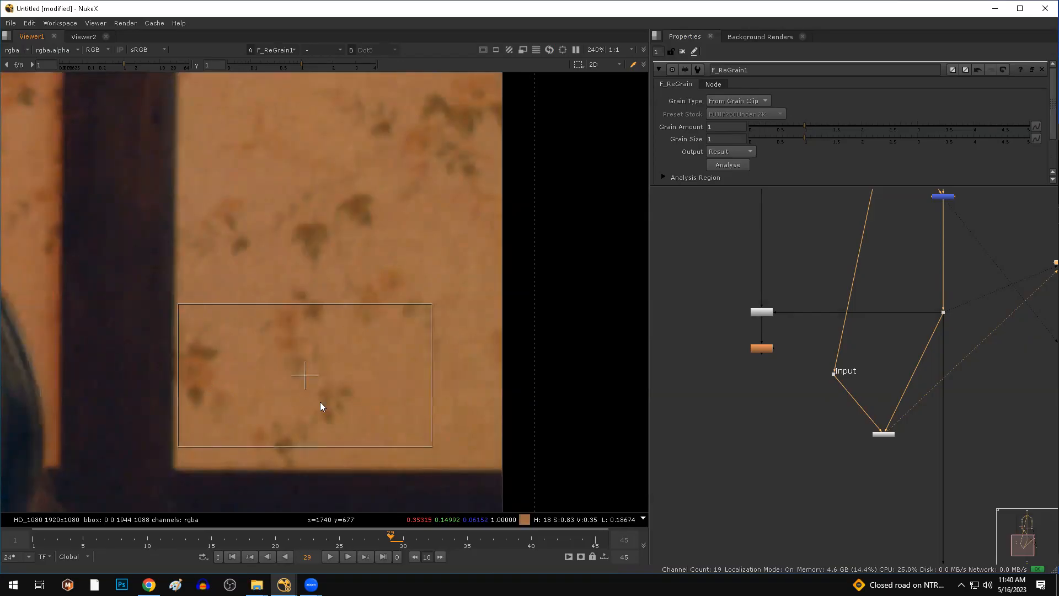
pyautogui.press('2')
pyautogui.press('1')
pyautogui.moveTo(260, 130); pyautogui.dragTo(442, 222)
pyautogui.press('2')
pyautogui.press('1')
pyautogui.press('2')
pyautogui.press('1')
pyautogui.click(442, 223)
pyautogui.press('2')
pyautogui.press('1')
# - Raise the viewer gamma to 1.62 and inspect the dark wooden beam below the analysis region
pyautogui.scroll(-3, 442, 222)
pyautogui.moveTo(422, 254); pyautogui.dragTo(388, 213, button='middle')
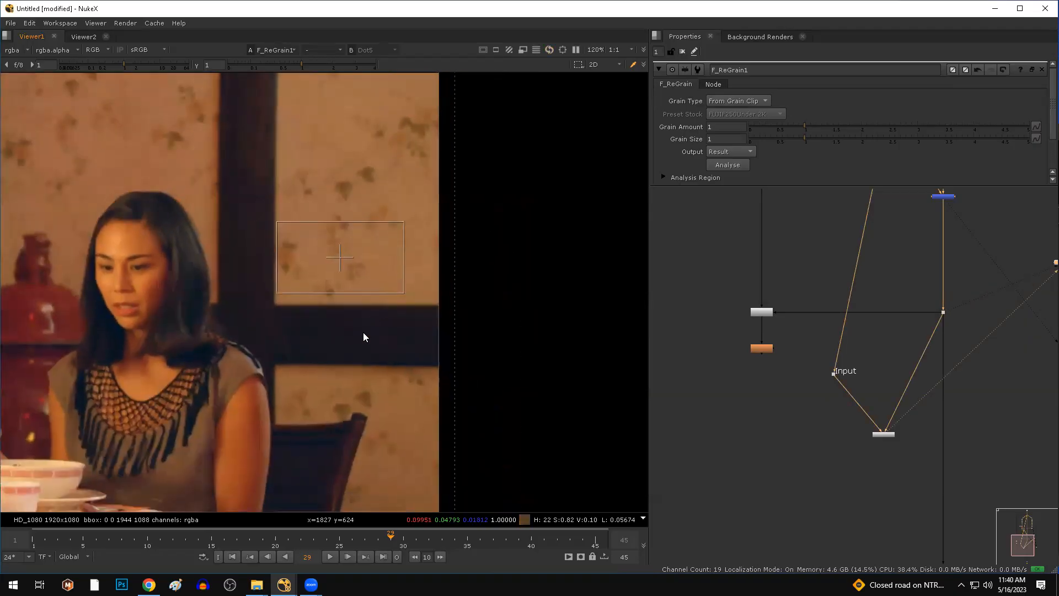
pyautogui.moveTo(315, 63); pyautogui.dragTo(321, 64)
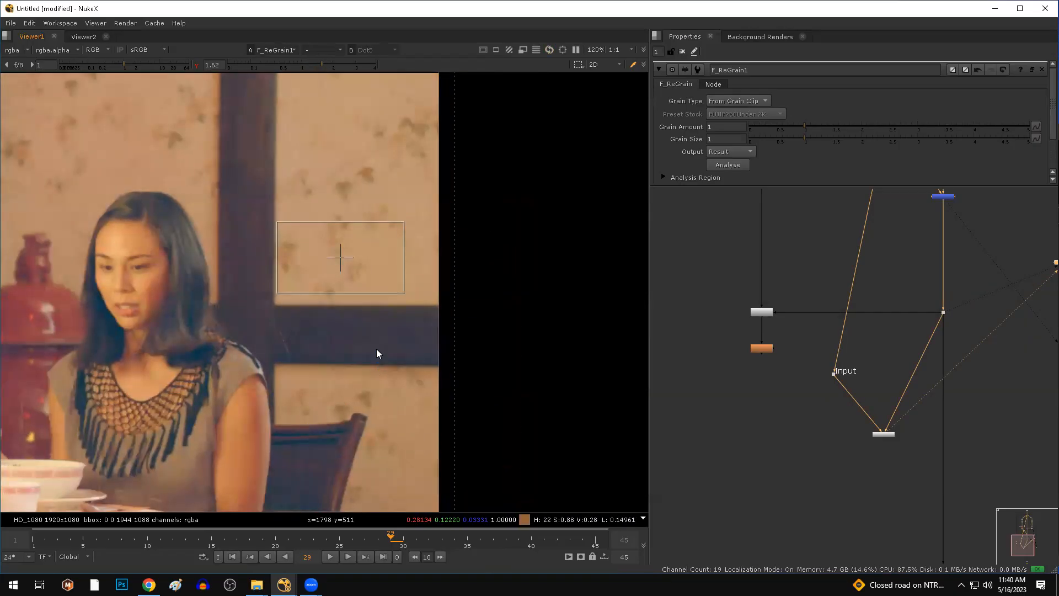
pyautogui.moveTo(401, 319); pyautogui.dragTo(322, 346)
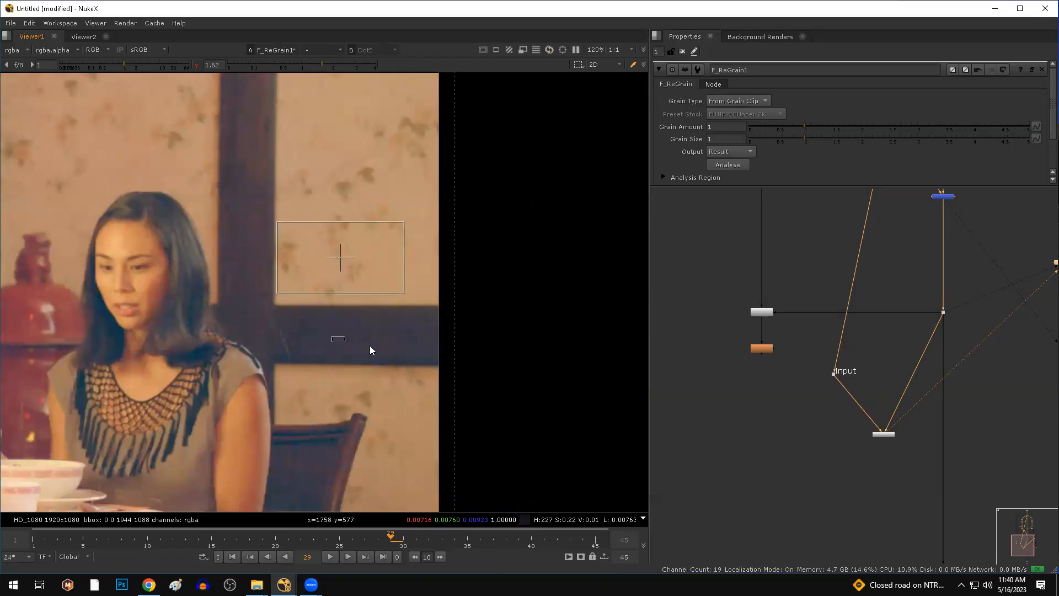
# - Examine the tablecloth, the woman's arm and the chair at high magnification for flat areas suited to grain analysis
pyautogui.moveTo(91, 360); pyautogui.dragTo(360, 334, button='middle')
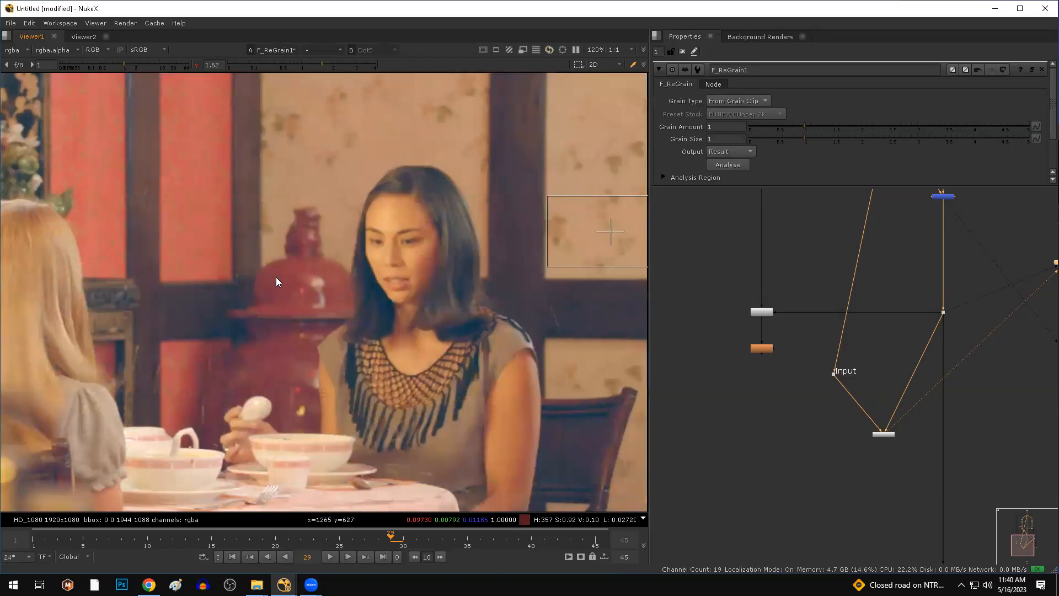
pyautogui.scroll(-4, 435, 408)
pyautogui.moveTo(435, 408); pyautogui.dragTo(407, 229, button='middle')
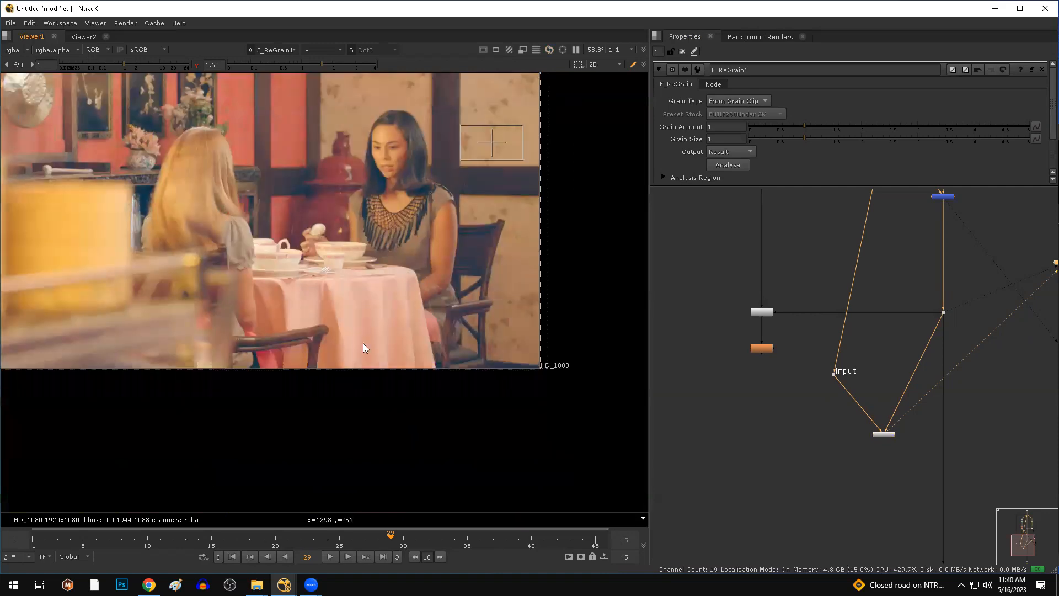
pyautogui.scroll(8, 366, 318)
pyautogui.scroll(-5, 342, 312)
pyautogui.moveTo(266, 350); pyautogui.dragTo(377, 346, button='middle')
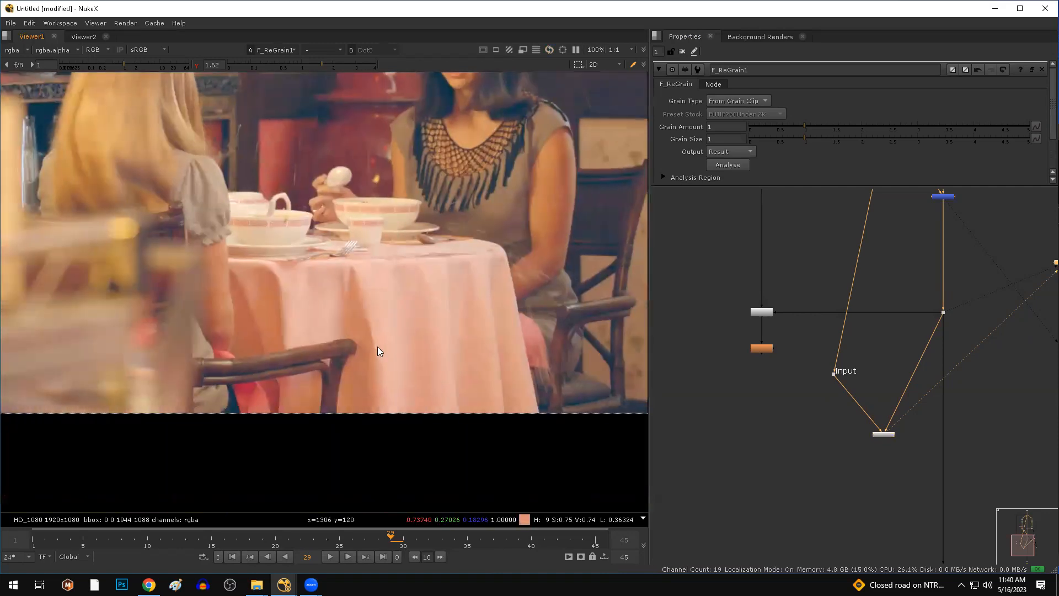
pyautogui.scroll(3, 209, 302)
pyautogui.moveTo(259, 247); pyautogui.dragTo(296, 350, button='middle')
pyautogui.scroll(6, 256, 263)
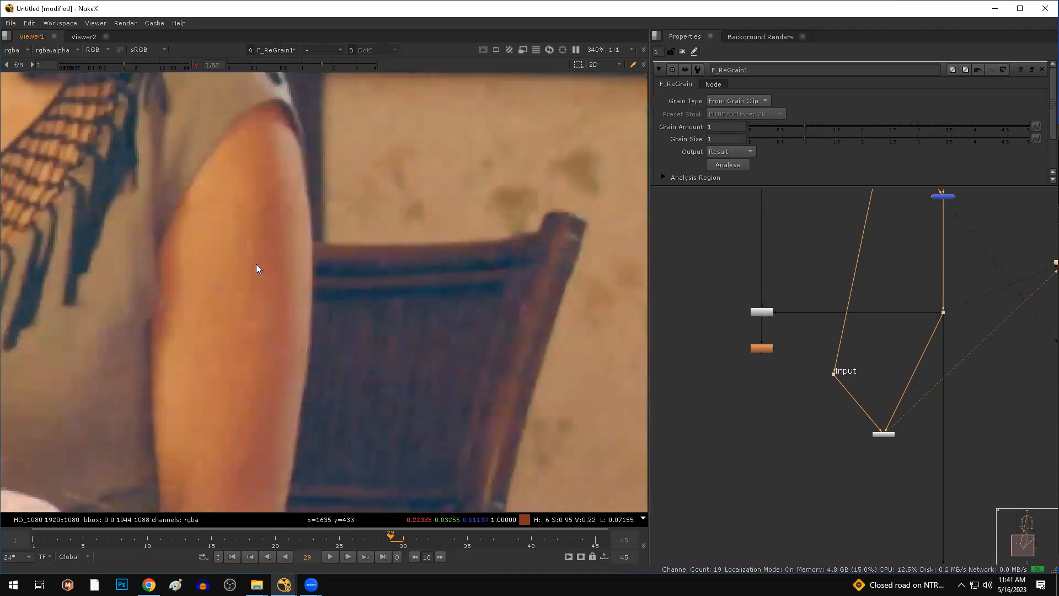
pyautogui.moveTo(321, 156); pyautogui.dragTo(256, 296)
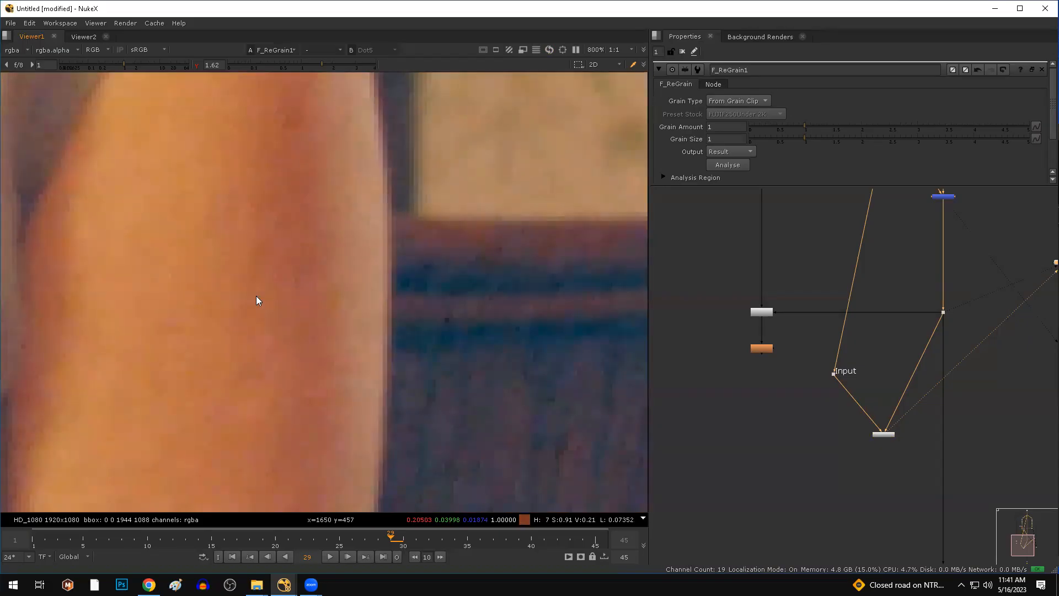
pyautogui.scroll(-5, 256, 296)
pyautogui.scroll(-3, 256, 295)
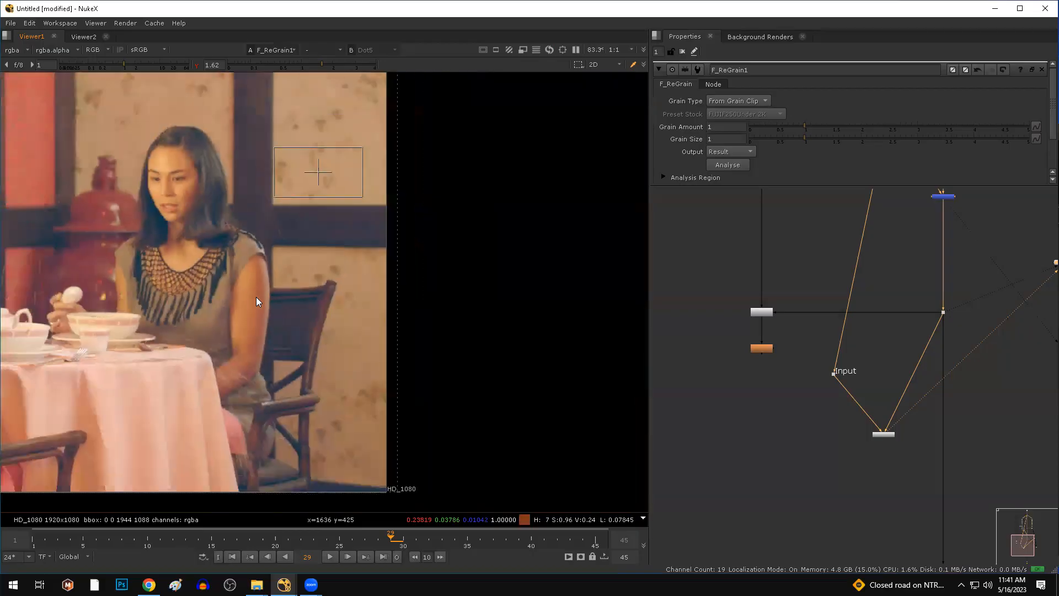
# - Move F_ReGrain's analysis region onto the dark horizontal beam and shrink it to fit within the beam's height
pyautogui.scroll(2, 306, 342)
pyautogui.scroll(2, 331, 313)
pyautogui.scroll(1, 319, 287)
pyautogui.moveTo(307, 262); pyautogui.dragTo(355, 416)
pyautogui.moveTo(479, 365); pyautogui.dragTo(386, 398)
pyautogui.moveTo(314, 447); pyautogui.dragTo(329, 416)
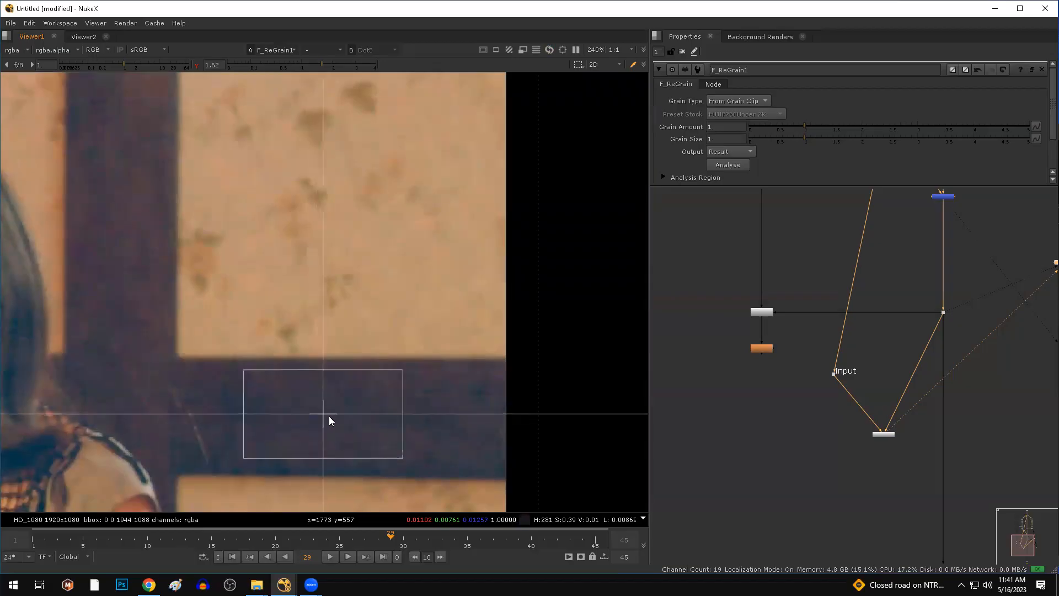
pyautogui.moveTo(395, 450); pyautogui.dragTo(374, 441)
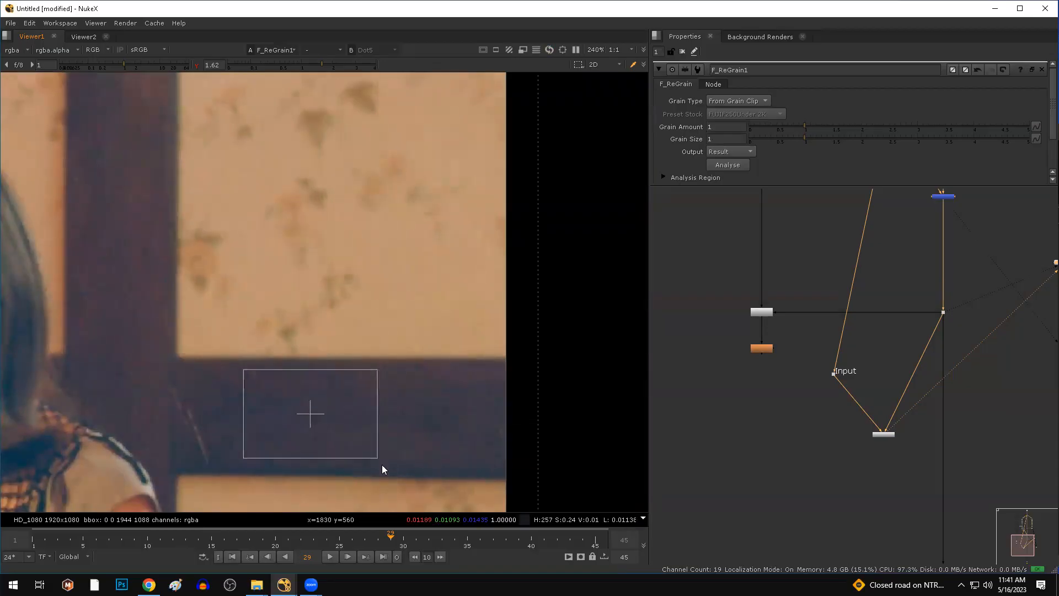
# - Compare the wallpaper's grain with and without F_ReGrain after relocating the analysis region to the beam
pyautogui.scroll(-3, 334, 334)
pyautogui.moveTo(360, 368); pyautogui.dragTo(362, 378, button='middle')
pyautogui.scroll(3, 299, 219)
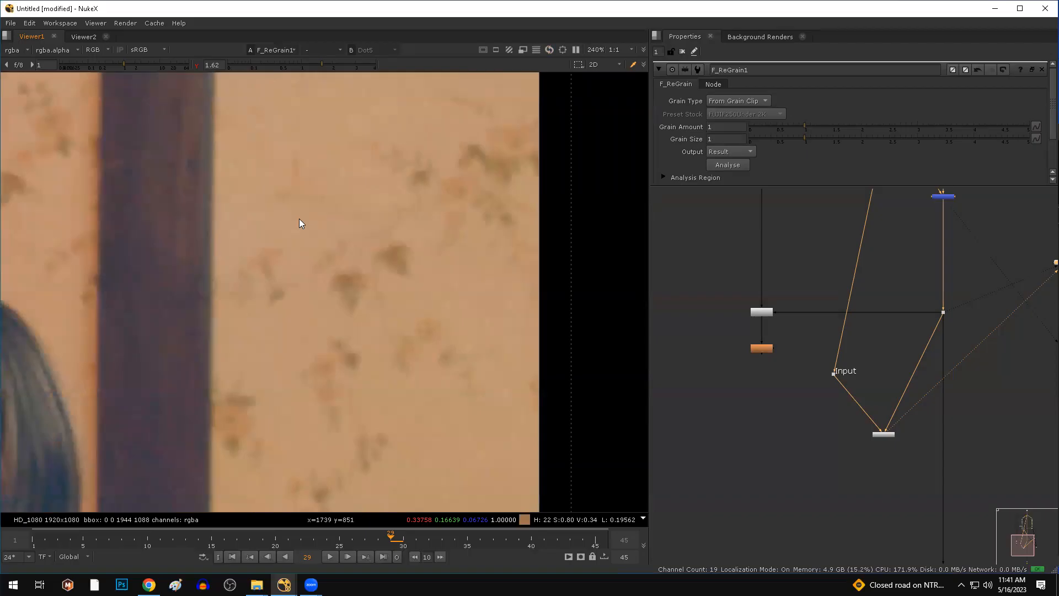
pyautogui.press('2')
pyautogui.press('1')
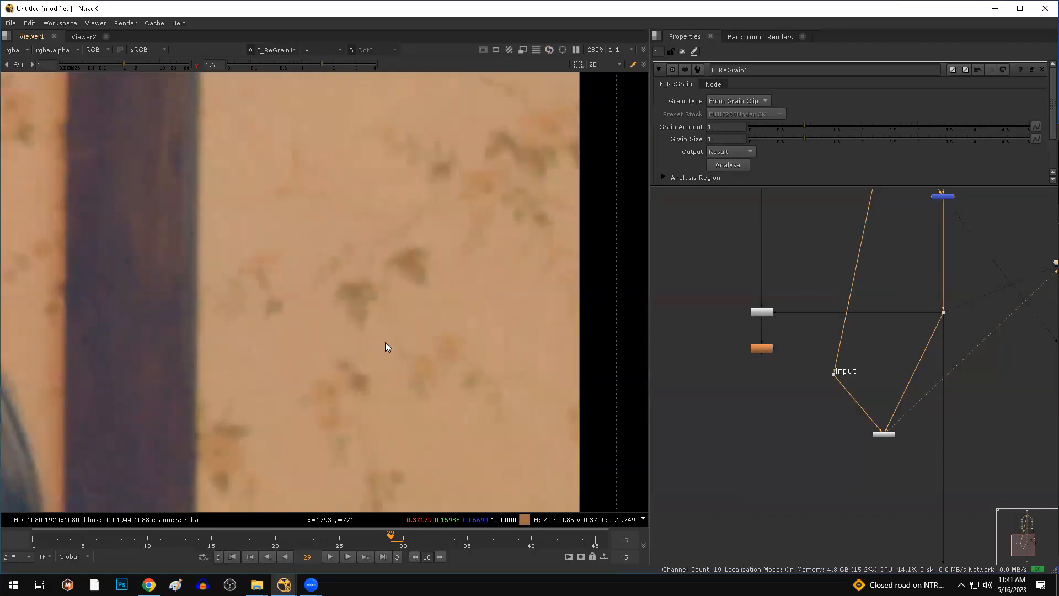
pyautogui.press('2')
pyautogui.press('1')
pyautogui.press('2')
pyautogui.press('1')
pyautogui.press('2')
pyautogui.press('1')
pyautogui.press('2')
pyautogui.press('1')
pyautogui.press('2')
pyautogui.press('1')
# - View the main-pipe dot that feeds F_ReGrain and display only its blue channel
pyautogui.scroll(-5, 385, 342)
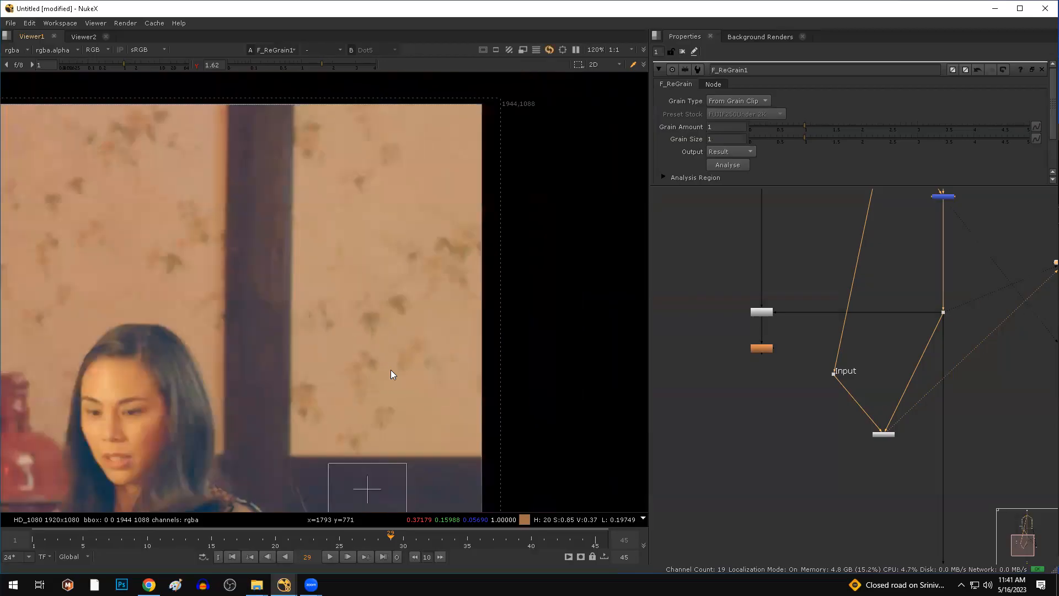
pyautogui.scroll(-1, 391, 370)
pyautogui.moveTo(968, 267); pyautogui.dragTo(917, 341)
pyautogui.press('1')
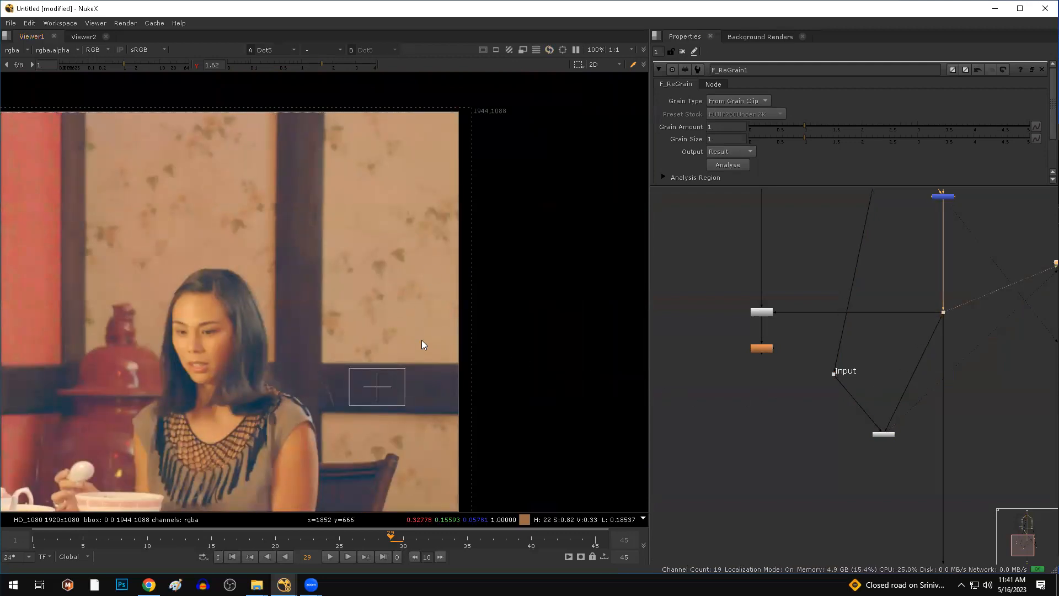
pyautogui.press('b')
# - View the F_ReGrain output in the blue channel and examine the grain on the wallpaper
pyautogui.moveTo(966, 280); pyautogui.dragTo(917, 333)
pyautogui.moveTo(885, 436); pyautogui.dragTo(895, 434)
pyautogui.press('1')
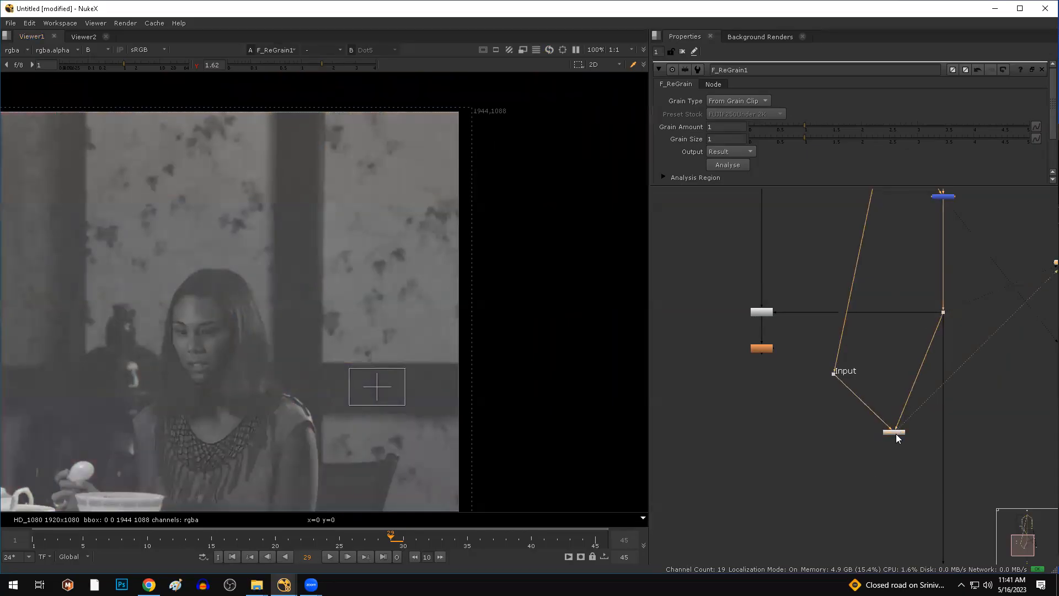
pyautogui.scroll(3, 401, 251)
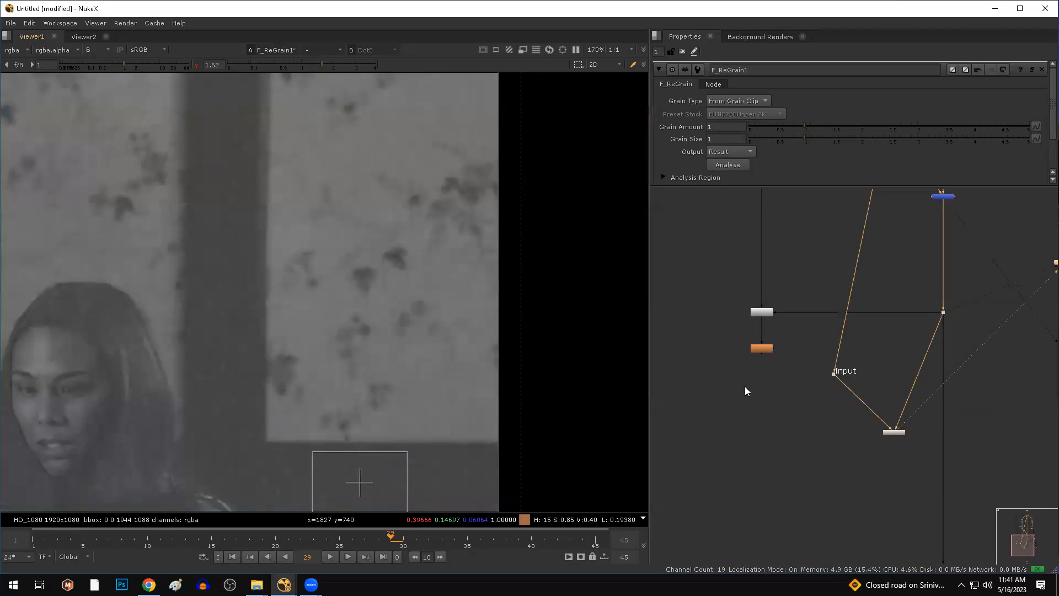
# - Play the composite from the main-pipe dot in the blue channel and close all open node properties
pyautogui.moveTo(960, 285); pyautogui.dragTo(928, 327)
pyautogui.press('1')
pyautogui.click(330, 556)
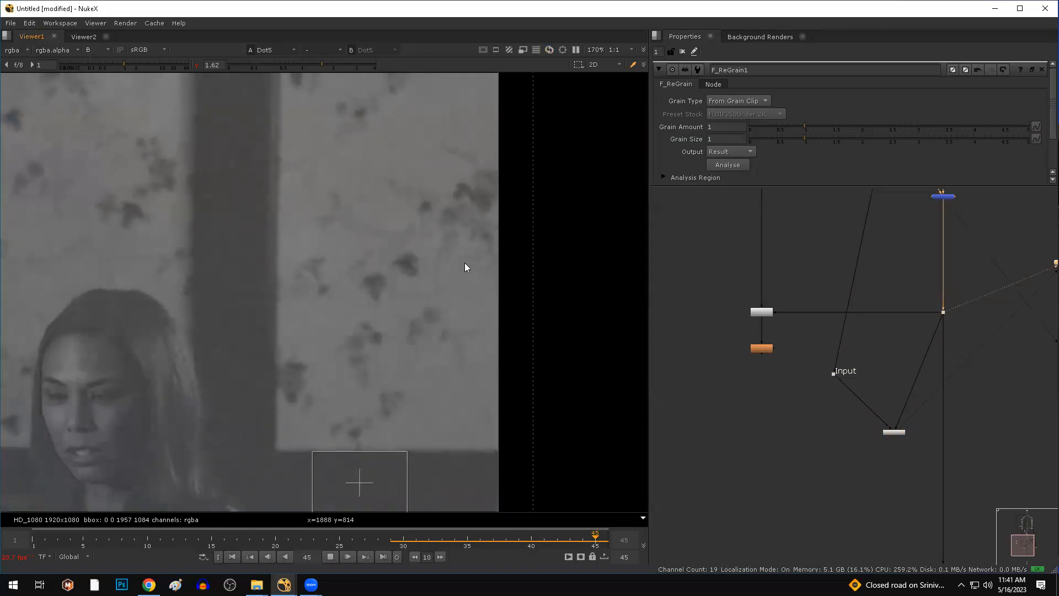
pyautogui.click(682, 51)
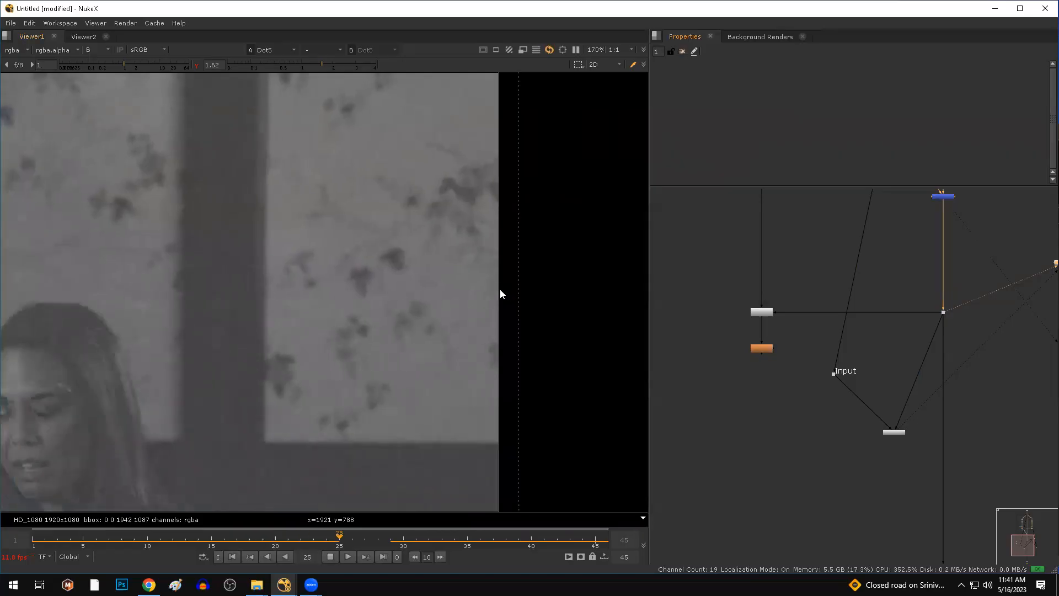
pyautogui.scroll(2, 485, 331)
pyautogui.scroll(1, 496, 321)
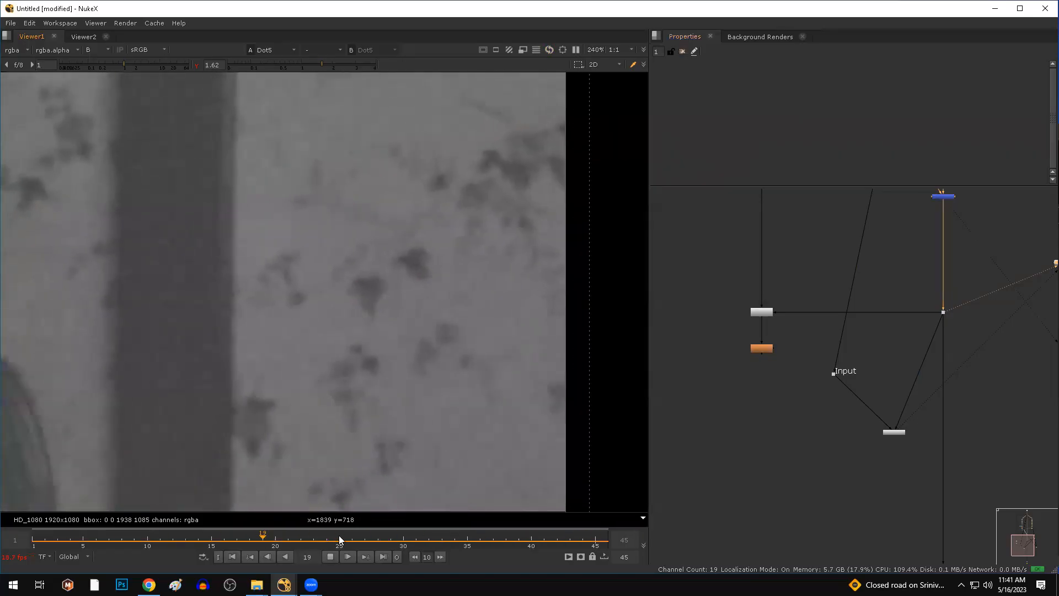
# - Sample a region of the wallpaper beside the beam and play the ungrained composite to examine its grain
pyautogui.click(331, 556)
pyautogui.keyDown('ctrl'); pyautogui.keyDown('shift'); pyautogui.moveTo(539, 113); pyautogui.dragTo(314, 296); pyautogui.keyUp('shift'); pyautogui.keyUp('ctrl')
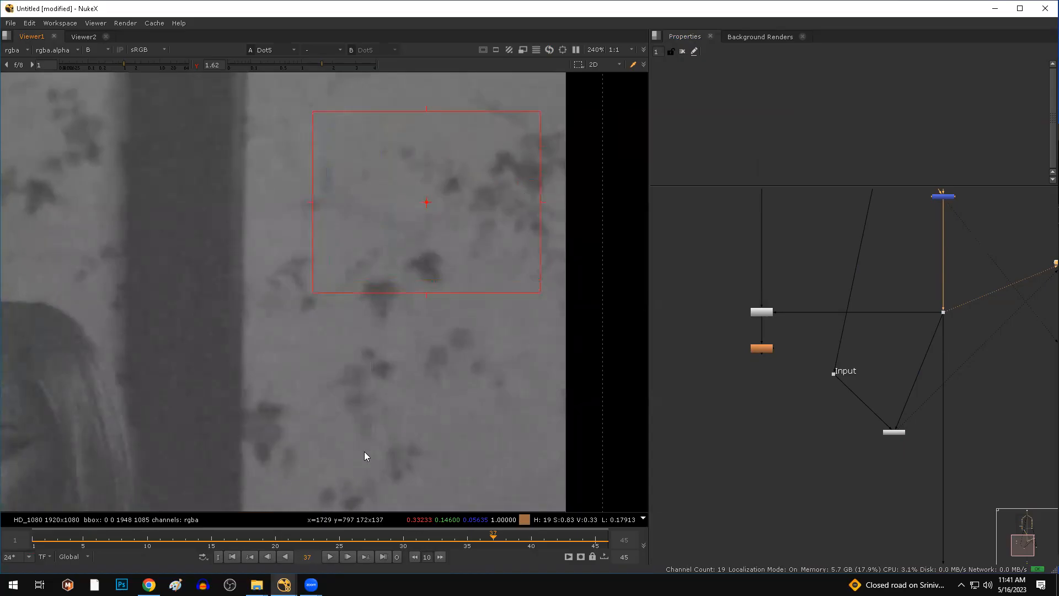
pyautogui.click(331, 557)
pyautogui.moveTo(290, 338); pyautogui.dragTo(535, 488)
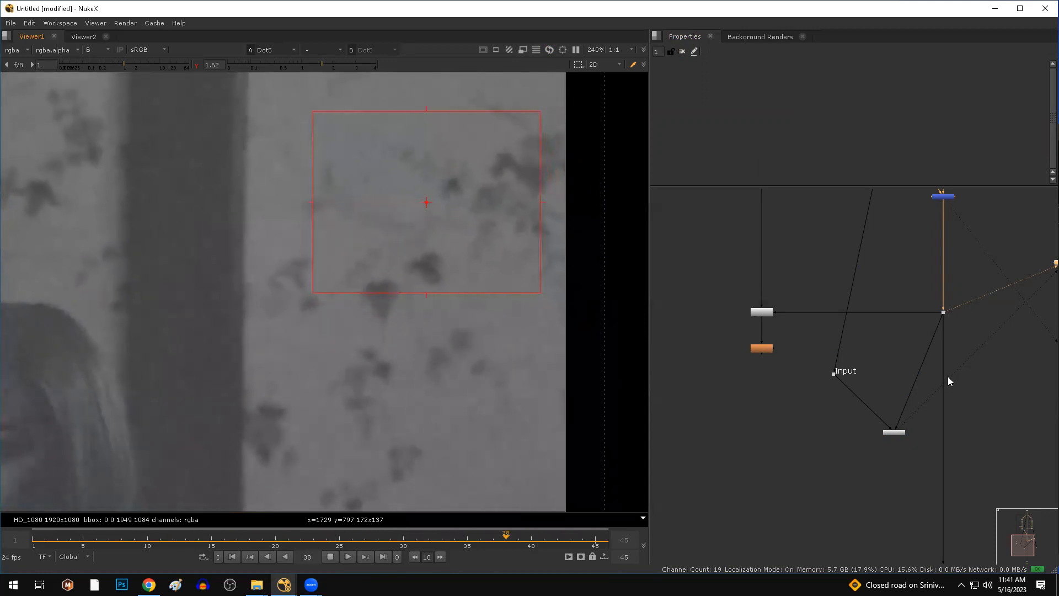
# - View the F_ReGrain1 output and play the shot to examine the grain on the wallpaper
pyautogui.scroll(4, 864, 456)
pyautogui.click(893, 441)
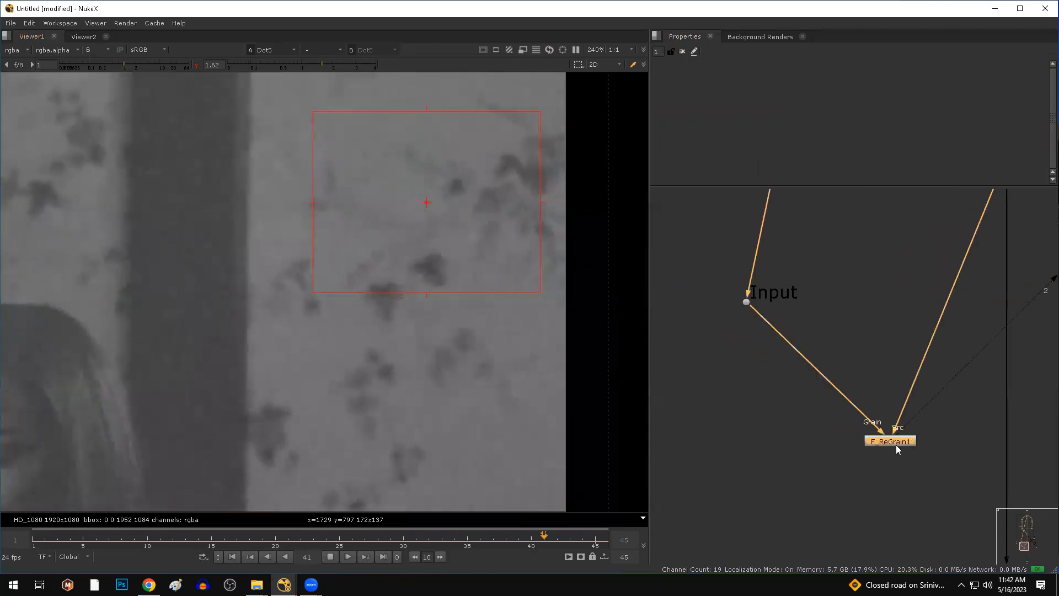
pyautogui.press('1')
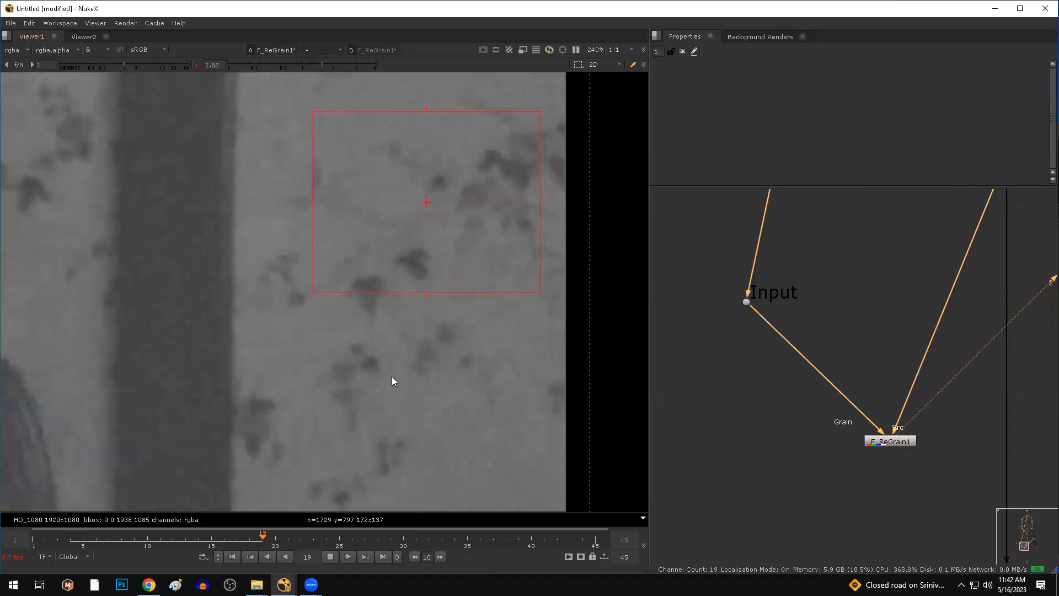
pyautogui.scroll(-1, 879, 348)
pyautogui.moveTo(905, 344); pyautogui.dragTo(700, 447, button='middle')
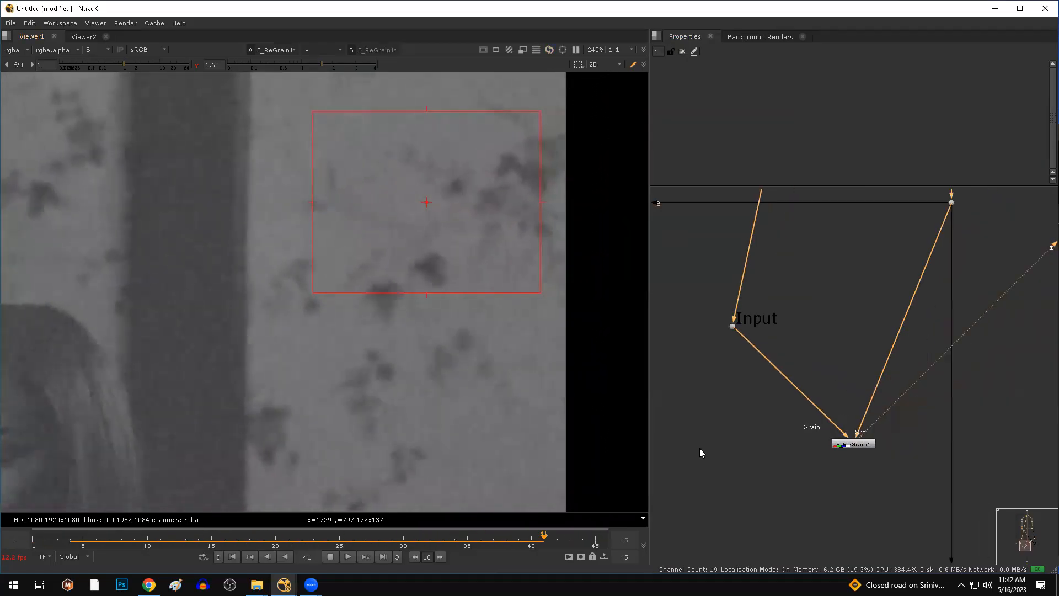
pyautogui.moveTo(839, 481); pyautogui.dragTo(601, 567)
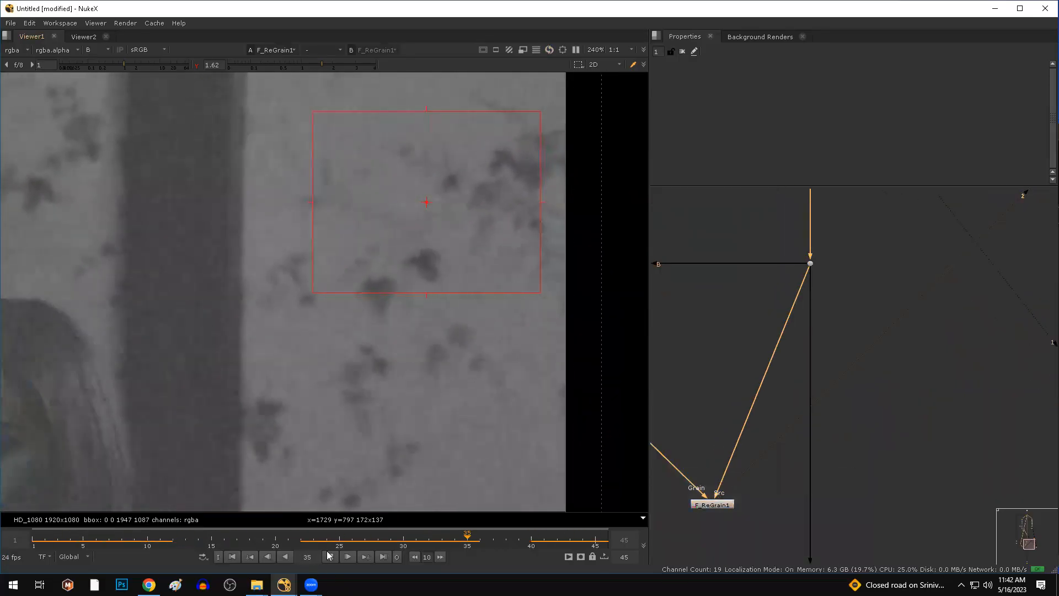
pyautogui.click(329, 557)
# - View the main-pipe dot again and examine the wallpaper without the added grain
pyautogui.moveTo(775, 287); pyautogui.dragTo(863, 215)
pyautogui.press('1')
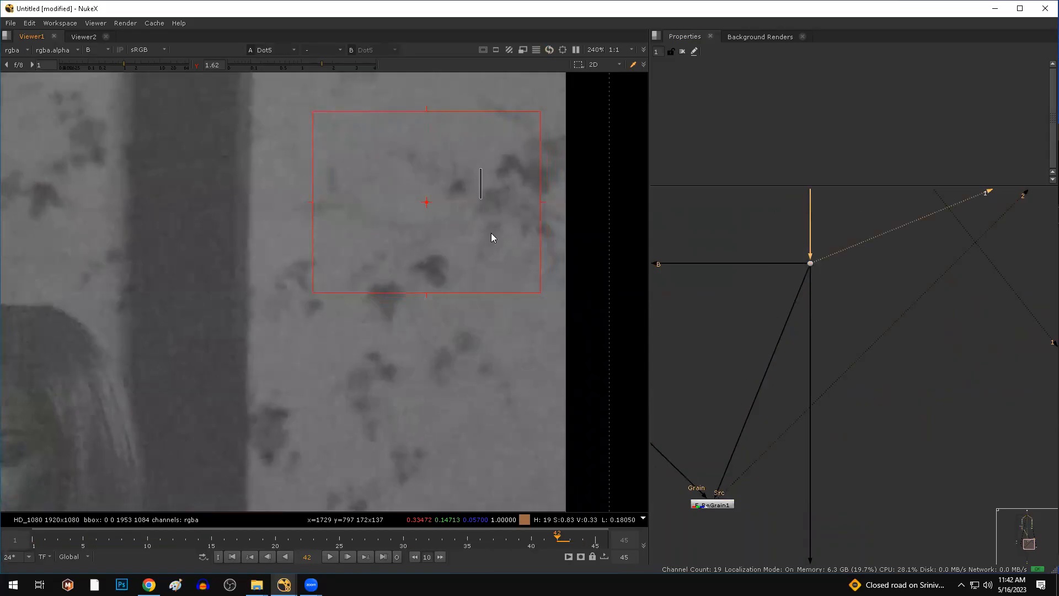
pyautogui.moveTo(534, 357); pyautogui.dragTo(425, 432)
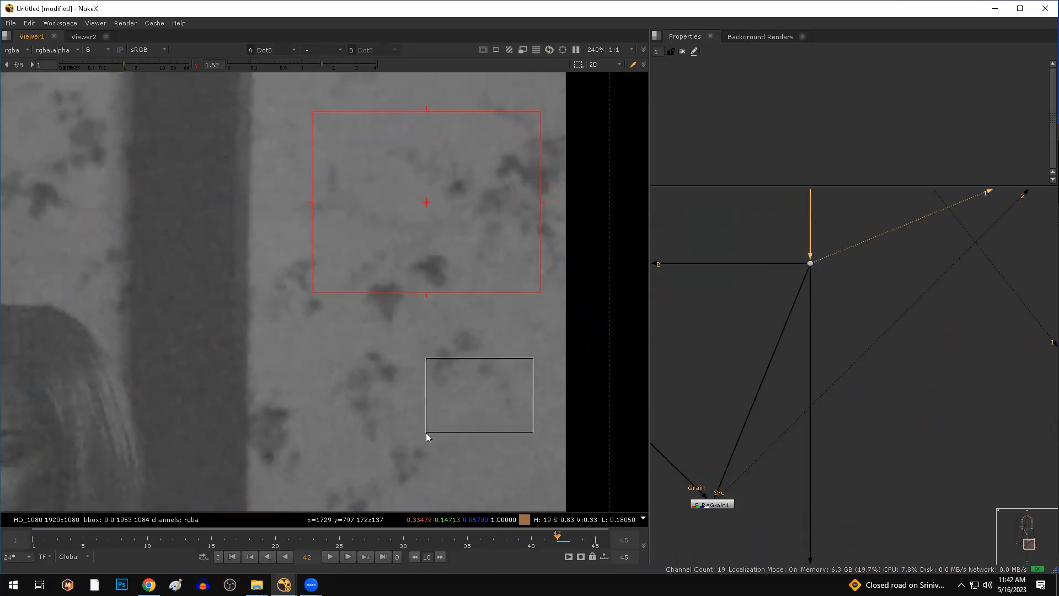
# - Compare the F_ReGrain1 output with the main-pipe dot in a close-up of the wallpaper
pyautogui.scroll(-1, 822, 388)
pyautogui.scroll(-1, 786, 400)
pyautogui.moveTo(779, 418); pyautogui.dragTo(842, 387, button='middle')
pyautogui.scroll(3, 800, 434)
pyautogui.moveTo(824, 447); pyautogui.dragTo(852, 439)
pyautogui.scroll(-4, 858, 396)
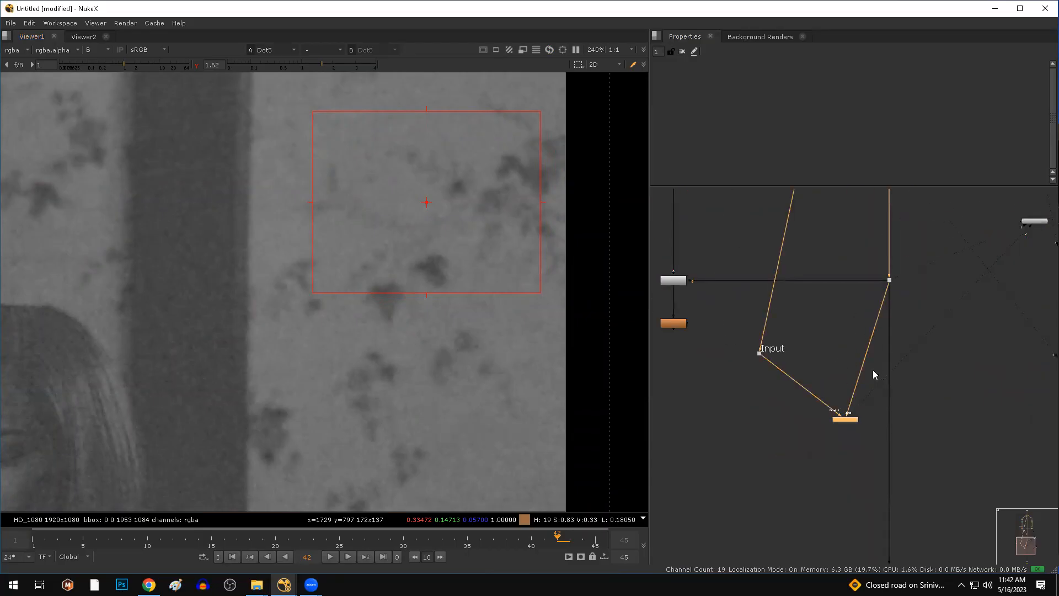
pyautogui.press('1')
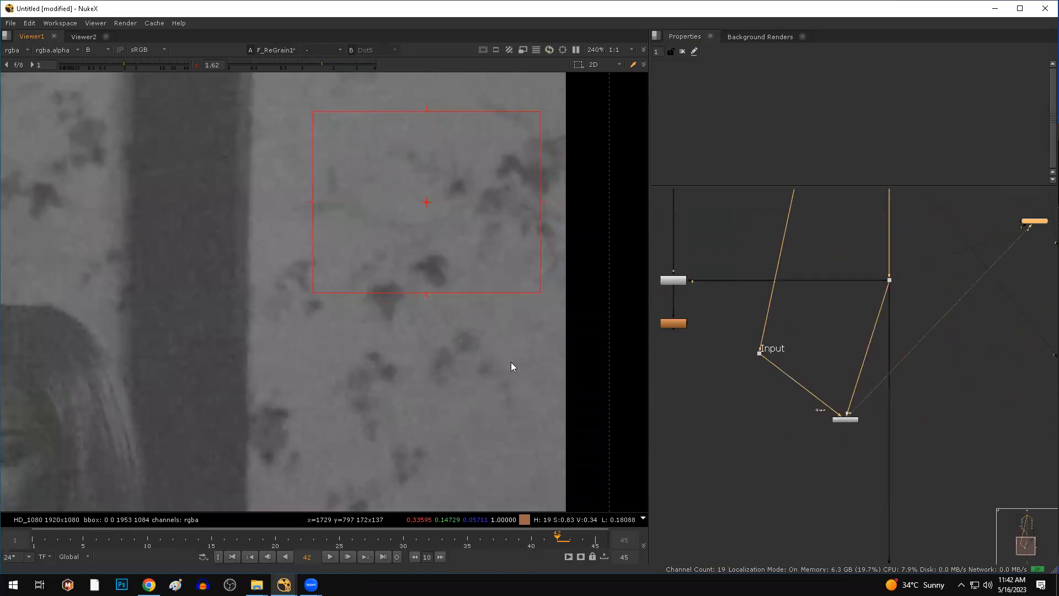
pyautogui.scroll(2, 528, 301)
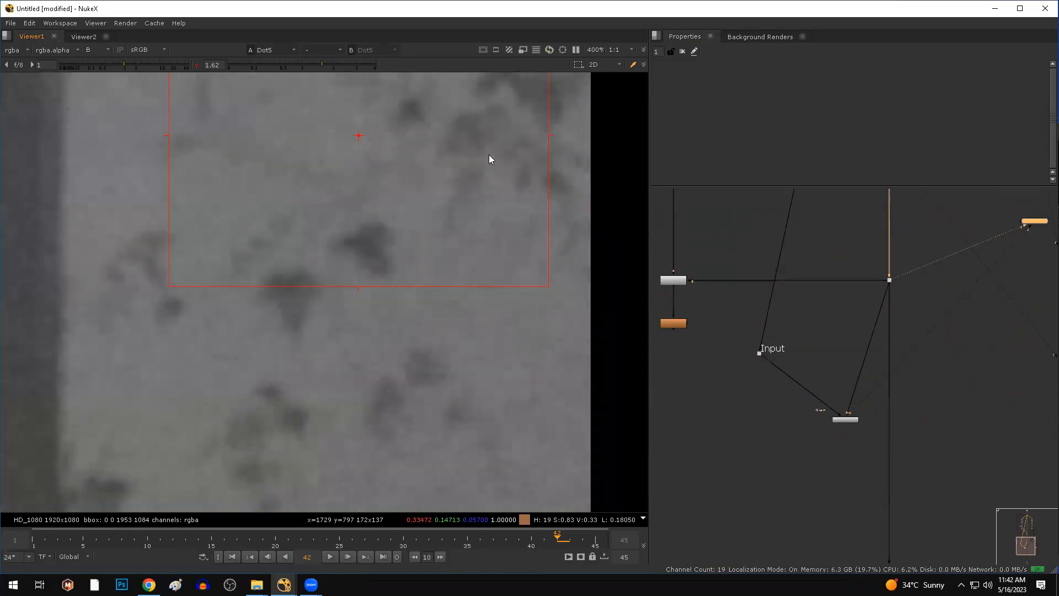
pyautogui.press('1')
pyautogui.press('2')
pyautogui.scroll(-4, 473, 266)
pyautogui.click(825, 480)
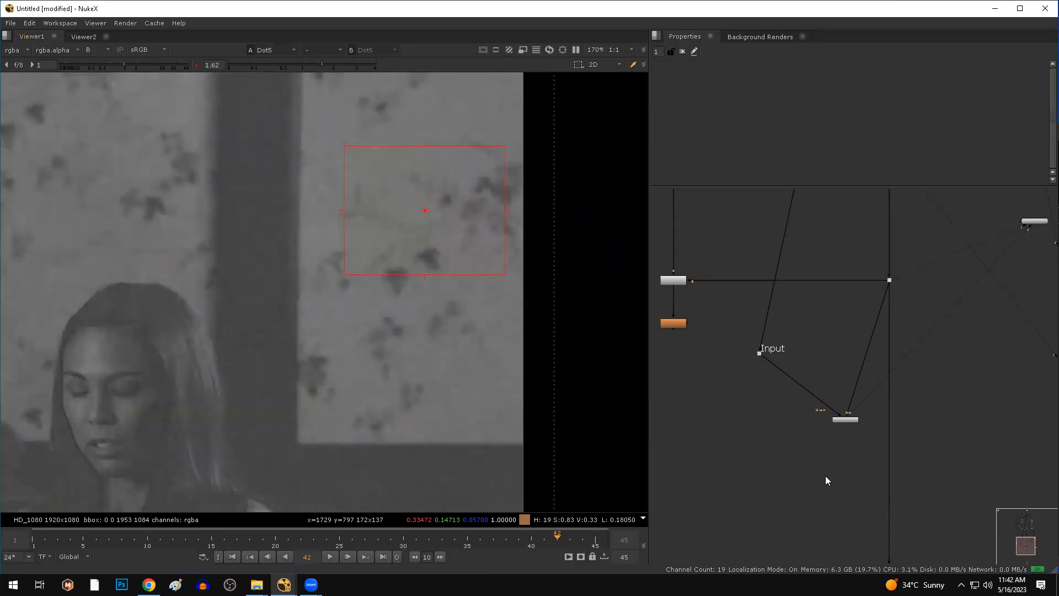
# - Examine the beam beside the wallpaper and move the F_ReGrain1 node closer to the Input dot
pyautogui.moveTo(231, 232); pyautogui.dragTo(254, 328, button='middle')
pyautogui.moveTo(246, 160); pyautogui.dragTo(288, 293)
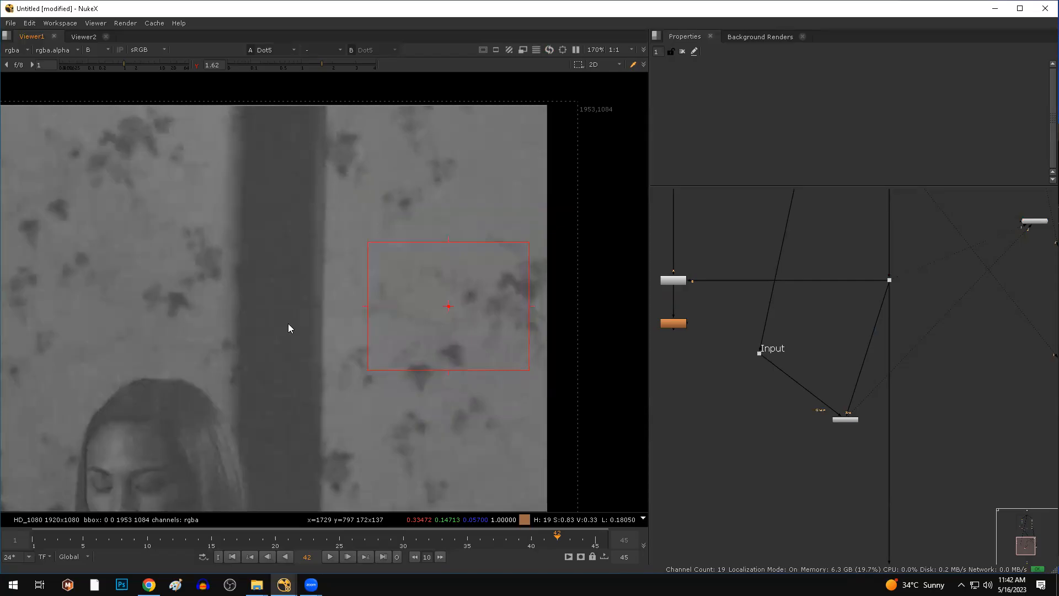
pyautogui.moveTo(839, 424); pyautogui.dragTo(827, 392)
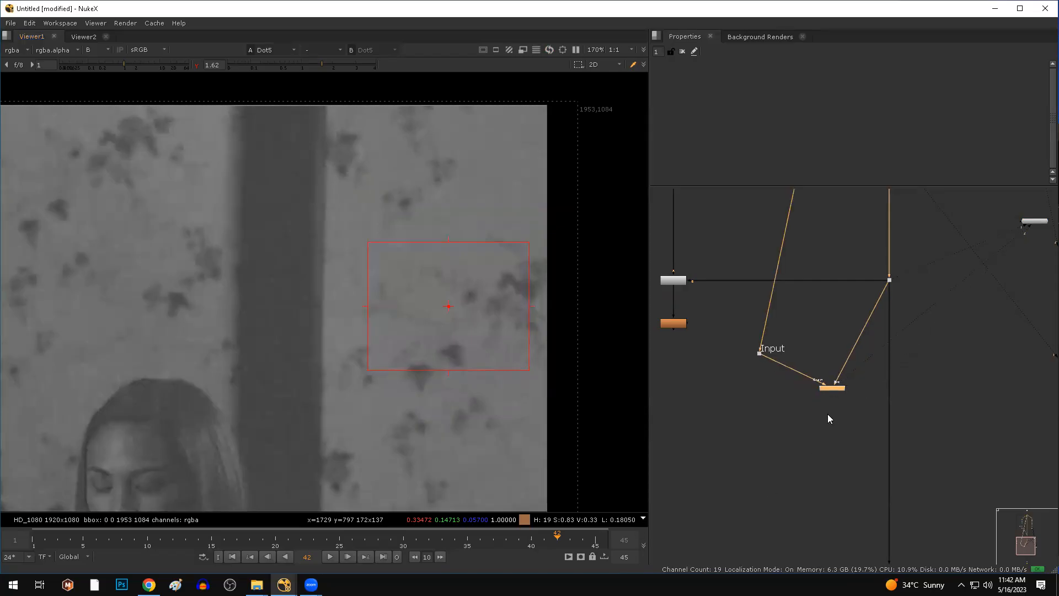
pyautogui.scroll(3, 827, 414)
pyautogui.click(810, 447)
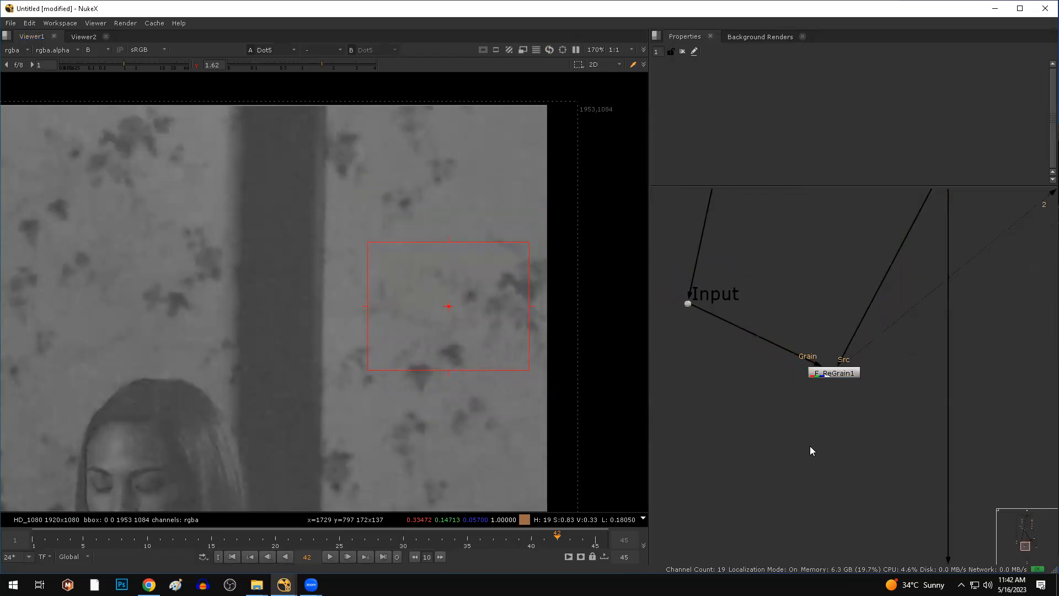
pyautogui.press('m')
pyautogui.click(857, 430)
pyautogui.click(820, 447)
pyautogui.press('Delete')
# - Add a KeyMix node below F_ReGrain1
pyautogui.press('Tab')
pyautogui.write('key')
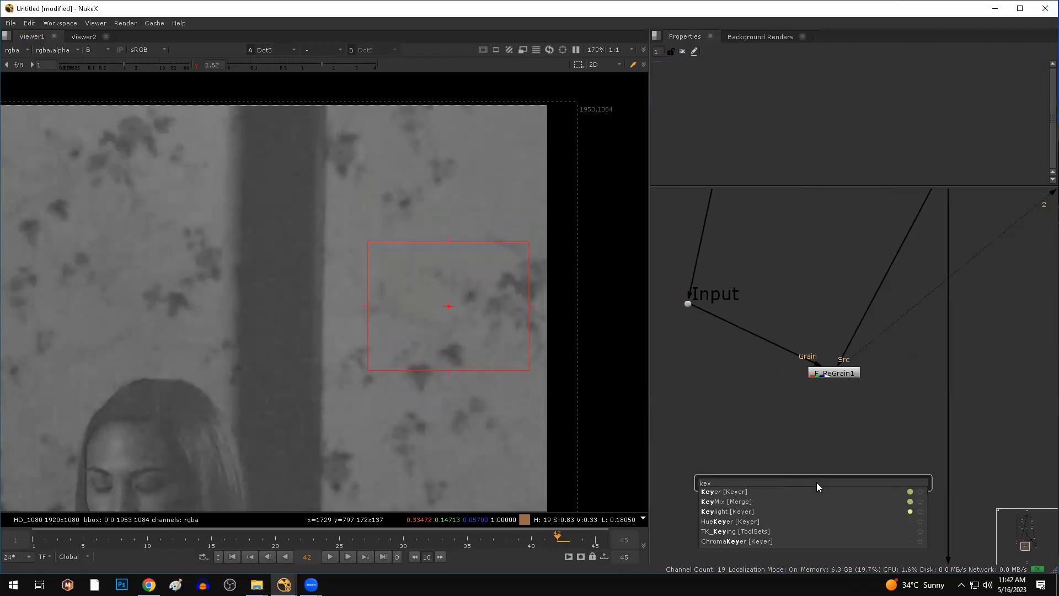
pyautogui.press('Down')
pyautogui.press('Return')
# - Add a Merge node beside the Keymix to compare their inputs, and delete it
pyautogui.click(710, 433)
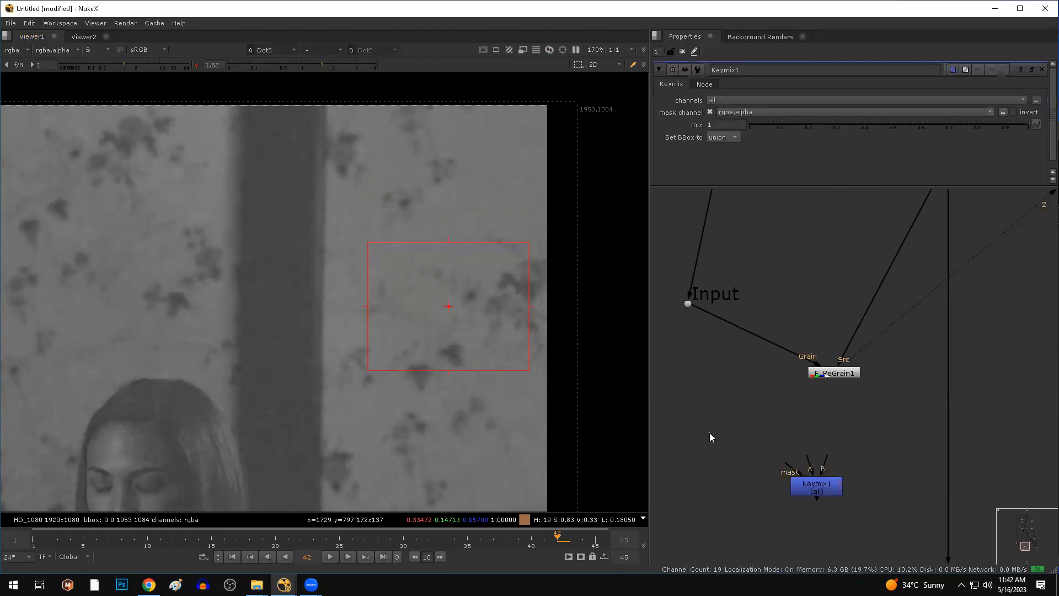
pyautogui.press('m')
pyautogui.scroll(5, 711, 432)
pyautogui.scroll(-2, 756, 392)
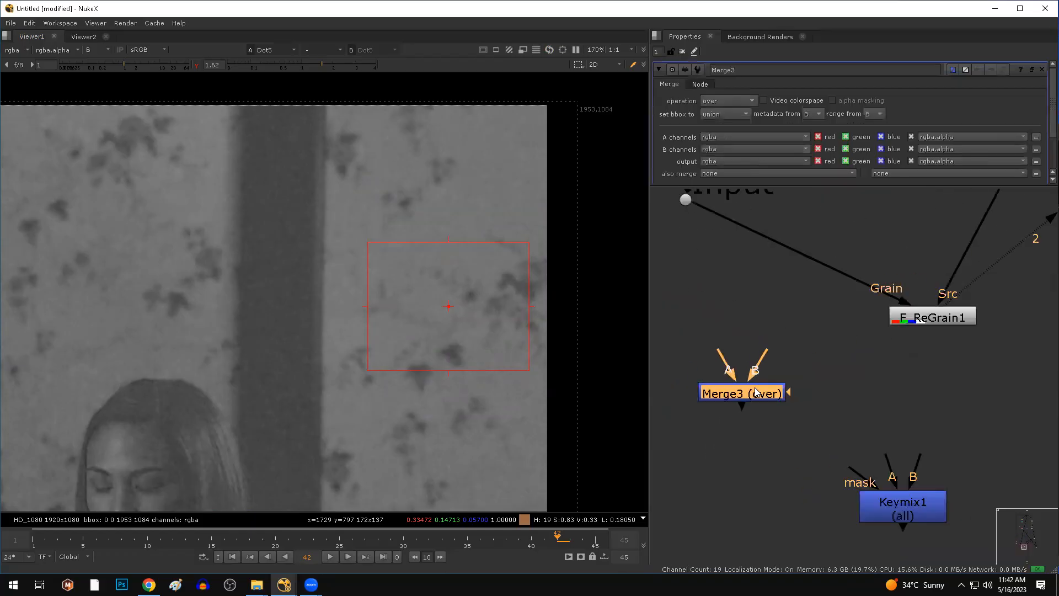
pyautogui.scroll(-1, 755, 393)
pyautogui.click(756, 356)
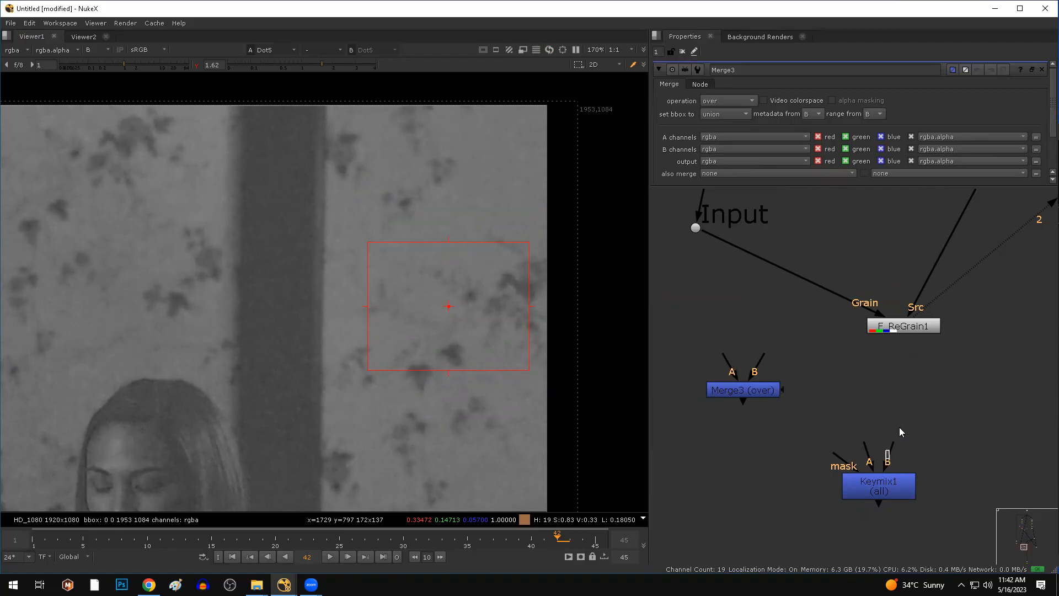
pyautogui.moveTo(812, 341); pyautogui.dragTo(665, 437)
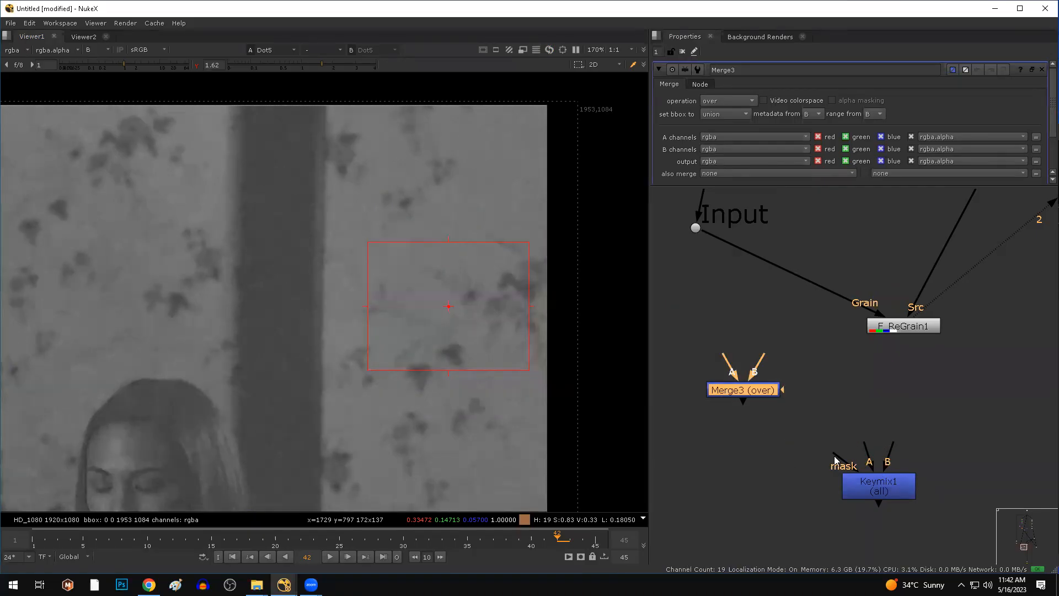
pyautogui.moveTo(880, 492); pyautogui.dragTo(879, 495)
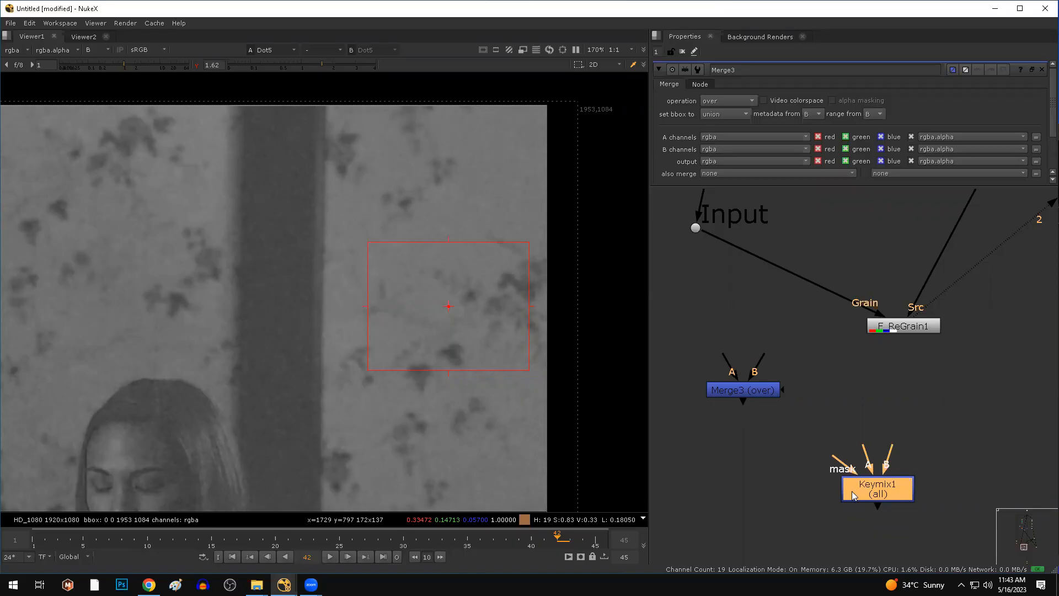
pyautogui.moveTo(800, 365); pyautogui.dragTo(624, 426)
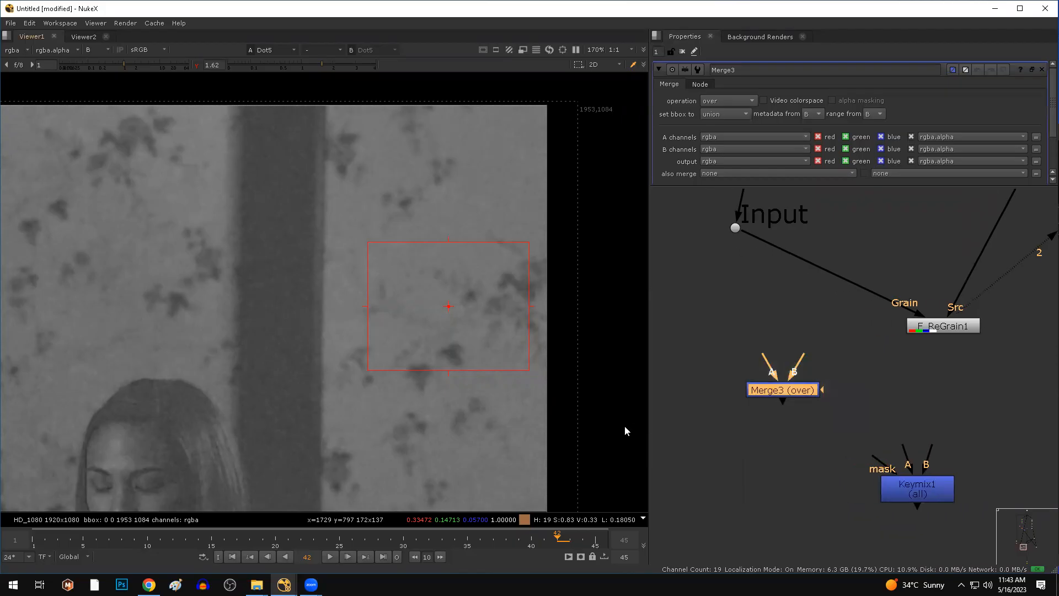
pyautogui.press('Delete')
# - Place the Keymix node below F_ReGrain1 and connect its A input to the F_ReGrain1 output
pyautogui.scroll(-1, 869, 411)
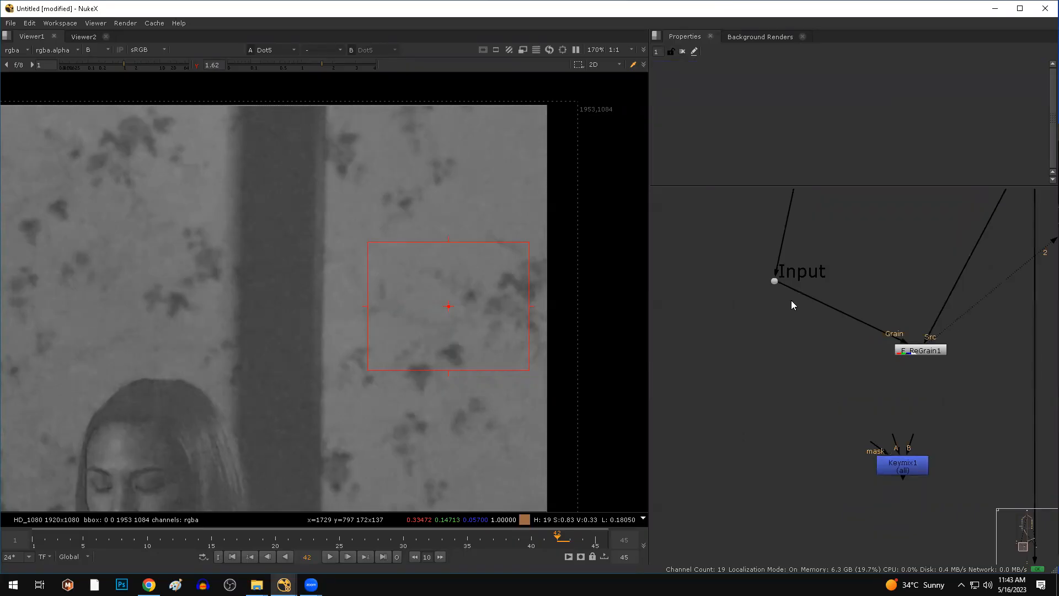
pyautogui.moveTo(869, 442); pyautogui.dragTo(768, 463, button='middle')
pyautogui.moveTo(785, 482); pyautogui.dragTo(821, 377)
pyautogui.click(859, 426)
pyautogui.moveTo(796, 464); pyautogui.dragTo(698, 384)
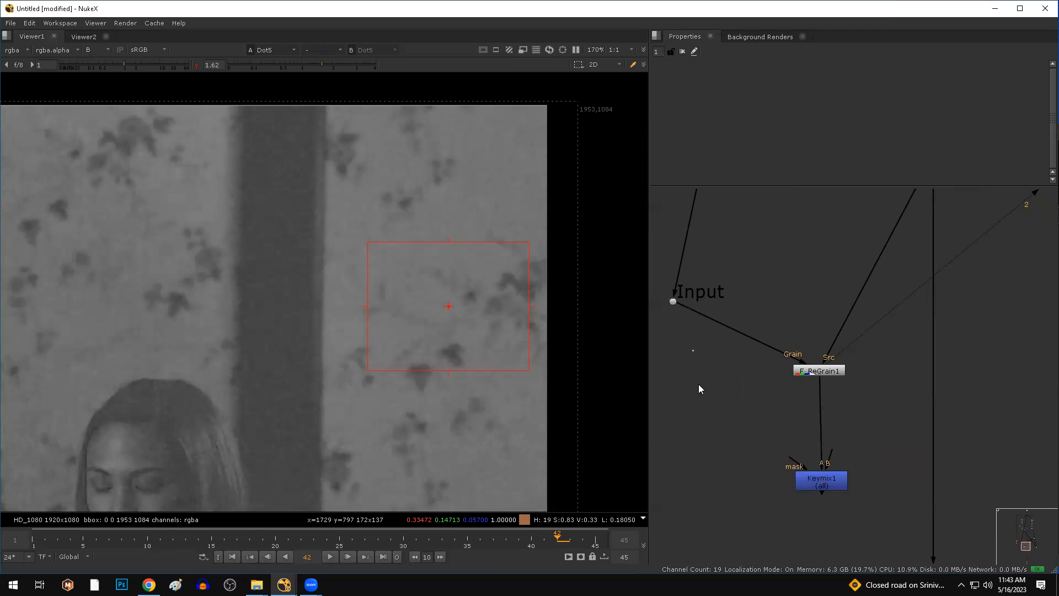
# - View the Erode1 output in the alpha channel to examine the whole difference matte
pyautogui.scroll(-5, 781, 422)
pyautogui.moveTo(830, 441); pyautogui.dragTo(716, 369)
pyautogui.click(711, 350)
pyautogui.press('1')
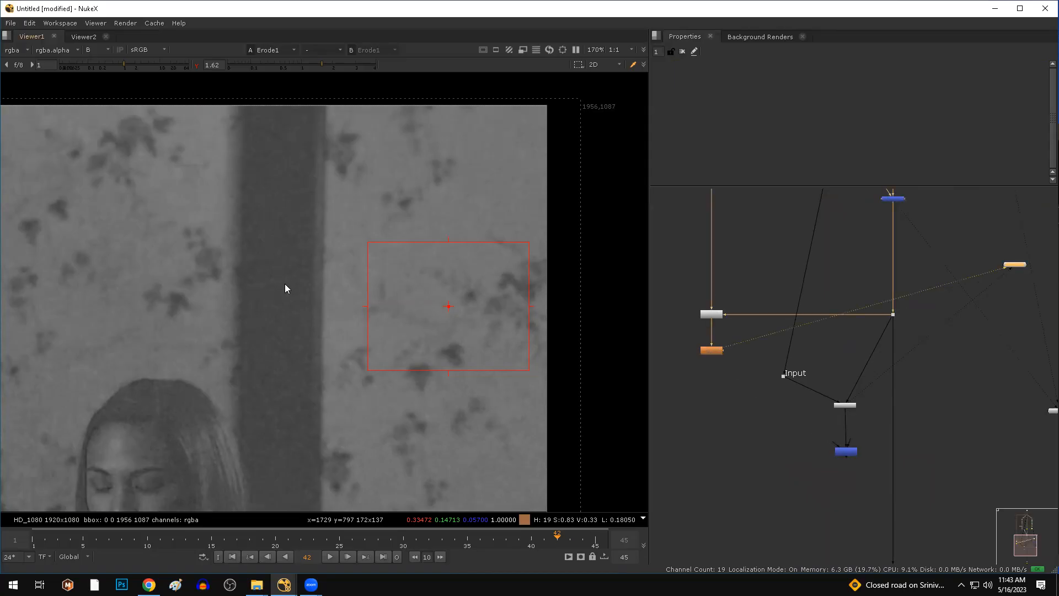
pyautogui.press('a')
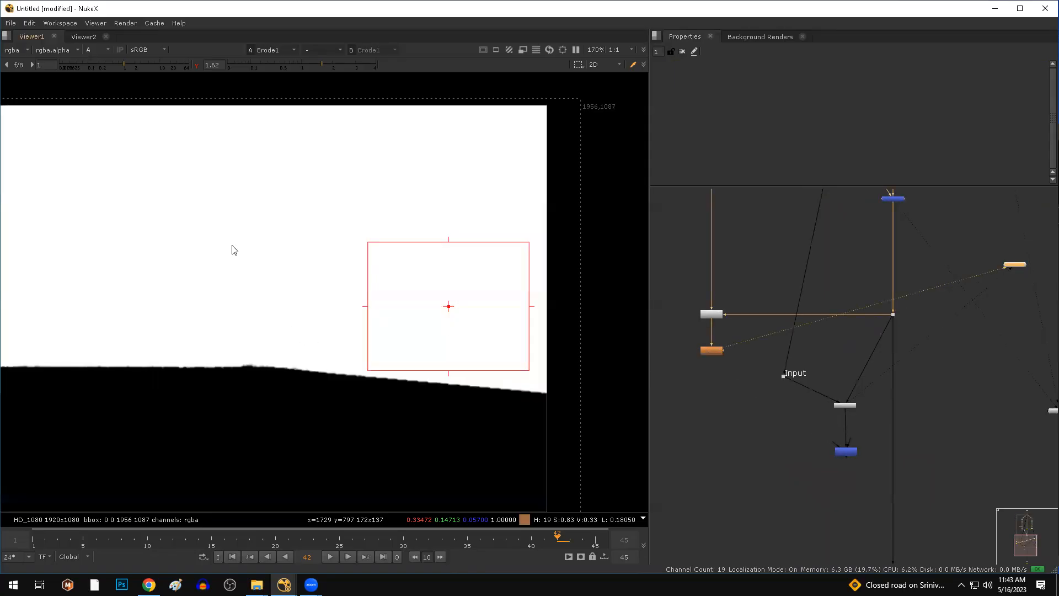
pyautogui.scroll(-3, 300, 303)
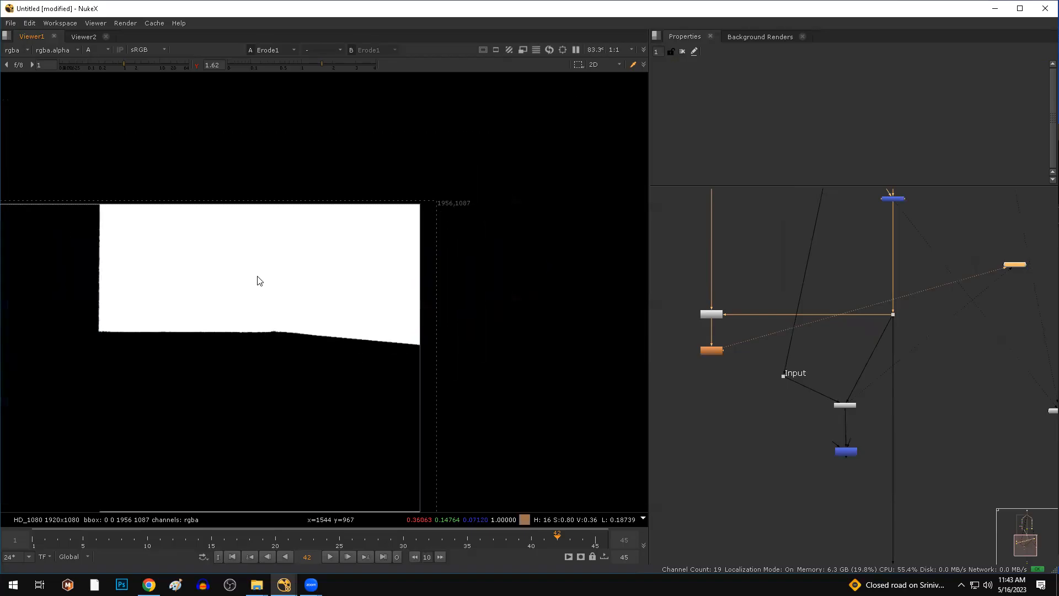
# - Connect the Keymix mask input to the Erode1 node
pyautogui.scroll(3, 771, 395)
pyautogui.click(665, 323)
pyautogui.moveTo(882, 483); pyautogui.dragTo(678, 329)
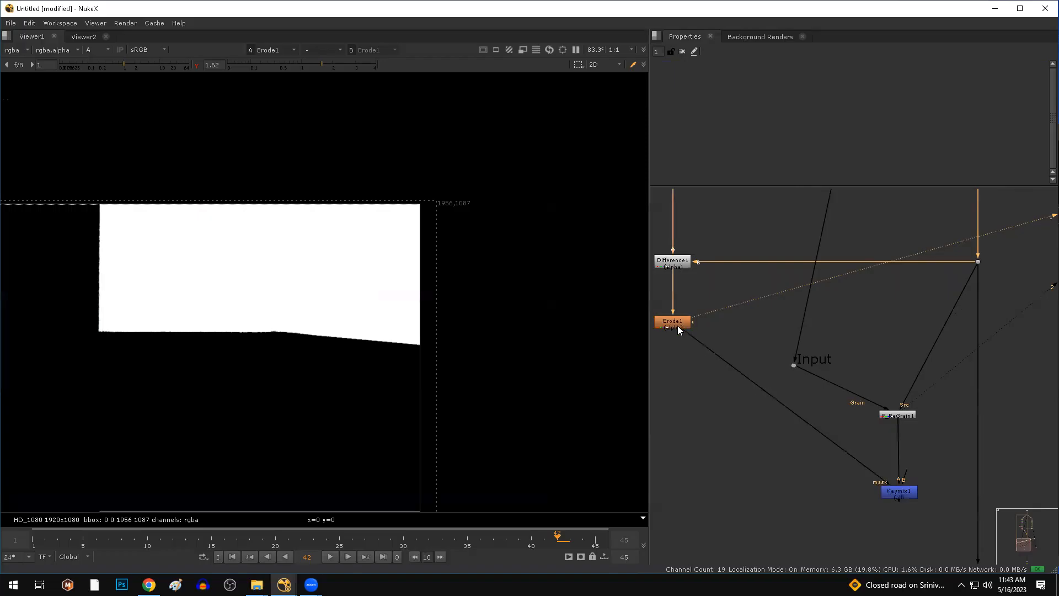
# - View the Keymix output in full colour and compare it with the main-pipe dot around the matte's edge
pyautogui.click(894, 490)
pyautogui.press('1')
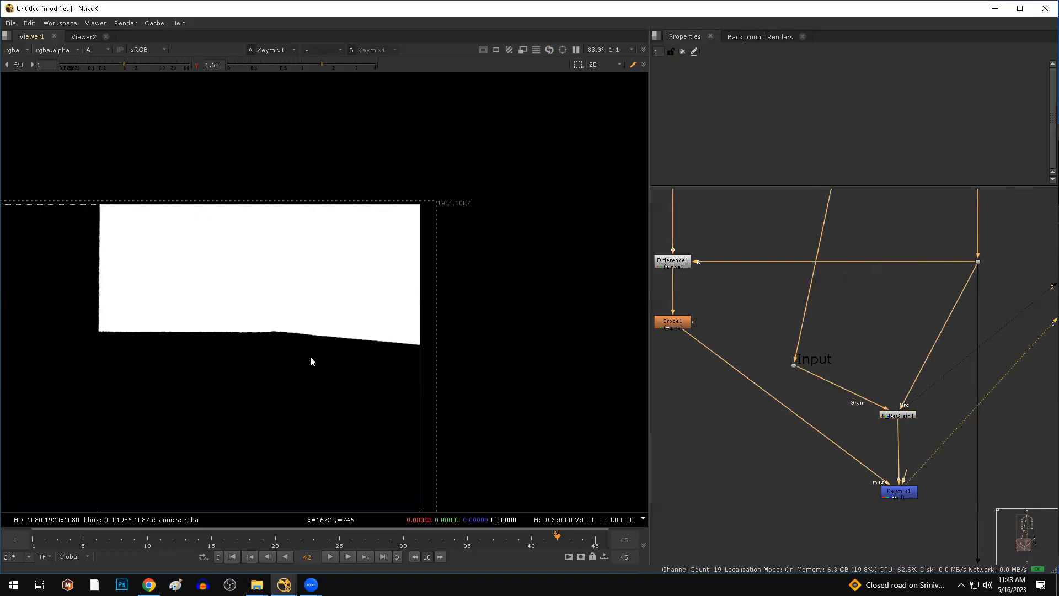
pyautogui.scroll(5, 353, 308)
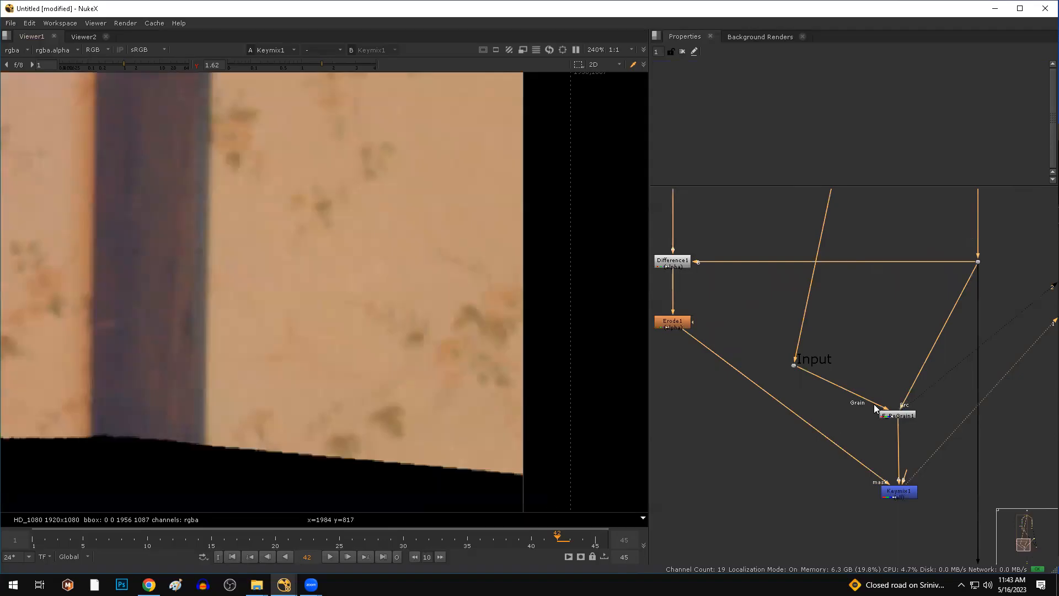
pyautogui.scroll(-2, 880, 408)
pyautogui.click(946, 303)
pyautogui.press('1')
pyautogui.press('2')
pyautogui.press('1')
pyautogui.press('2')
pyautogui.moveTo(300, 378); pyautogui.dragTo(350, 210, button='middle')
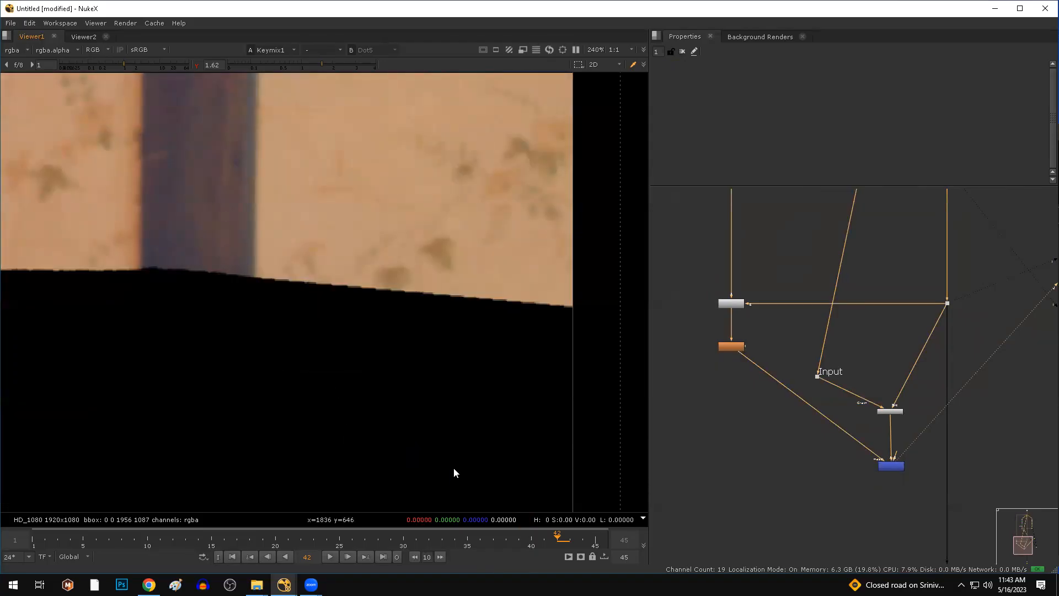
# - Shift the Keymix node toward the main pipe and connect its B input to the main-pipe dot
pyautogui.moveTo(921, 470); pyautogui.dragTo(787, 483, button='middle')
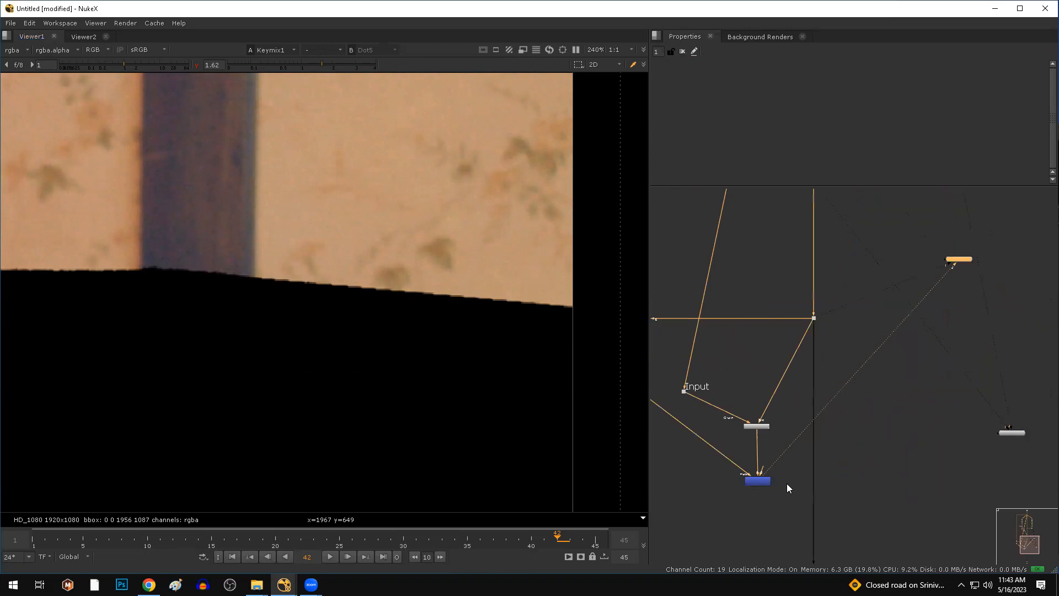
pyautogui.scroll(3, 785, 482)
pyautogui.moveTo(736, 477); pyautogui.dragTo(804, 471)
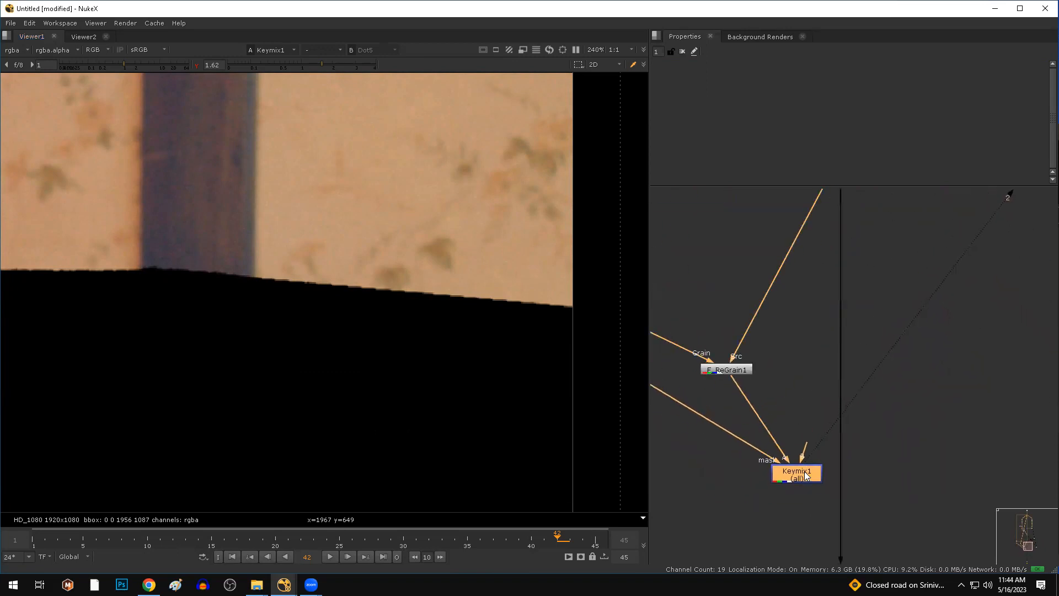
pyautogui.scroll(-3, 863, 438)
pyautogui.moveTo(863, 440); pyautogui.dragTo(862, 476, button='middle')
pyautogui.moveTo(828, 482); pyautogui.dragTo(851, 302)
# - Lower the viewer gamma to 0.78 and compare the main-pipe dot with the Keymix output across the frame
pyautogui.click(869, 282)
pyautogui.press('1')
pyautogui.press('2')
pyautogui.moveTo(316, 65); pyautogui.dragTo(292, 65)
pyautogui.press('1')
pyautogui.press('2')
pyautogui.scroll(-3, 371, 255)
pyautogui.moveTo(359, 279); pyautogui.dragTo(375, 351, button='middle')
pyautogui.press('1')
pyautogui.press('2')
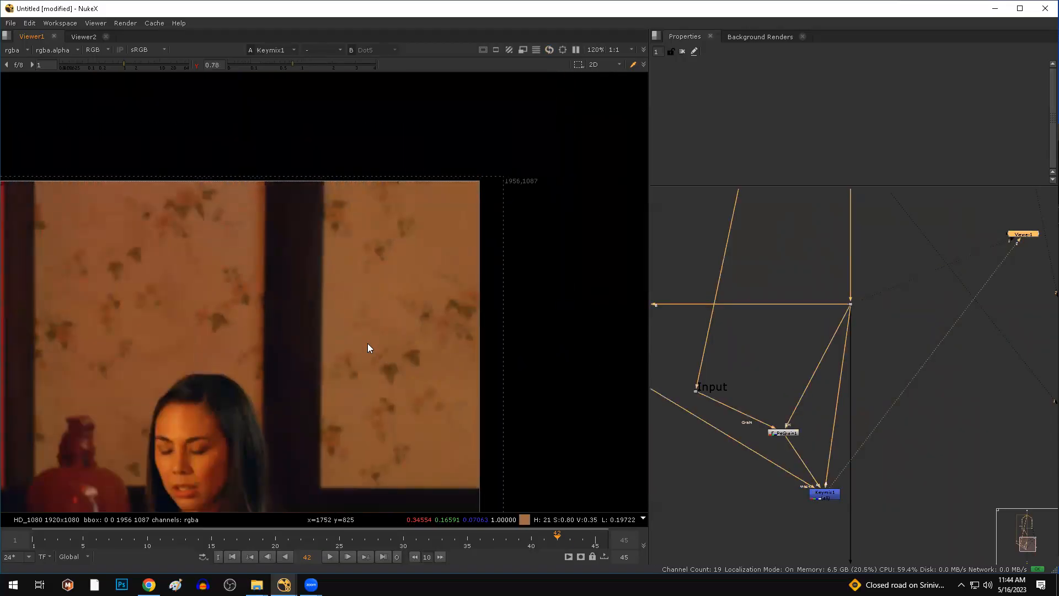
# - Switch between the main-pipe dot and the Keymix output in a close-up of the wallpaper
pyautogui.scroll(3, 386, 326)
pyautogui.press('1')
pyautogui.press('2')
pyautogui.press('1')
pyautogui.press('2')
pyautogui.press('1')
pyautogui.press('2')
# - Sample a wallpaper area beside the beam and compare its grain before and after the Keymix
pyautogui.keyDown('ctrl'); pyautogui.keyDown('shift'); pyautogui.moveTo(359, 190); pyautogui.dragTo(490, 337); pyautogui.keyUp('shift'); pyautogui.keyUp('ctrl')
pyautogui.press('1')
pyautogui.press('2')
pyautogui.press('1')
pyautogui.press('2')
# - Compare the grain before and after the Keymix on the lower part of the wallpaper
pyautogui.moveTo(433, 446); pyautogui.dragTo(473, 377, button='middle')
pyautogui.press('1')
pyautogui.moveTo(345, 404); pyautogui.dragTo(509, 510)
pyautogui.press('2')
pyautogui.press('1')
pyautogui.press('2')
pyautogui.press('1')
pyautogui.press('2')
pyautogui.scroll(-3, 664, 461)
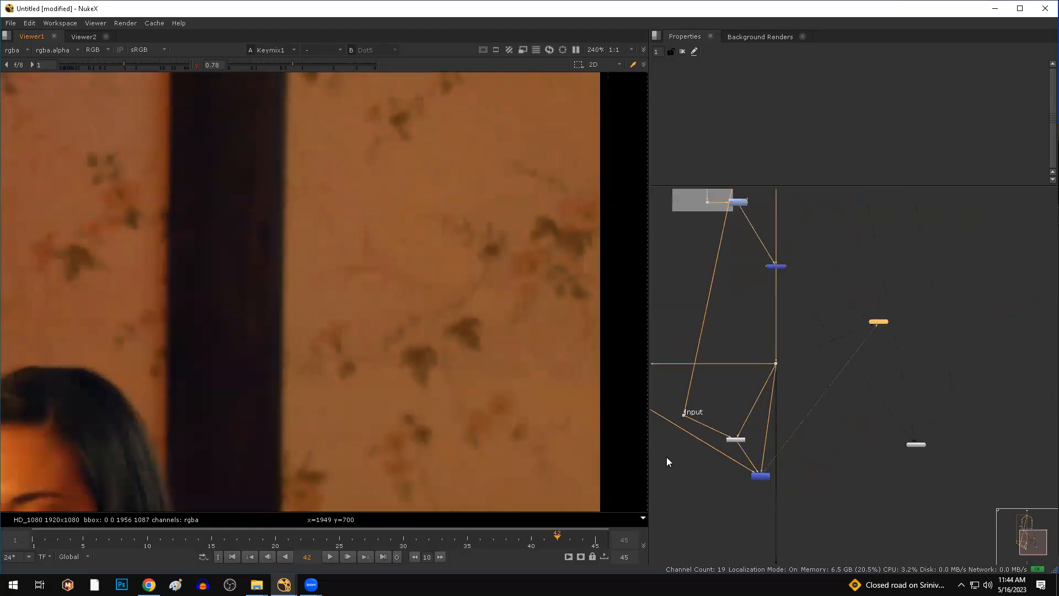
# - Space the Erode node below Difference, line up the Keymix directly under the main-pipe dot and open the Keymix's properties
pyautogui.moveTo(638, 433); pyautogui.dragTo(764, 437, button='middle')
pyautogui.moveTo(749, 396); pyautogui.dragTo(748, 431)
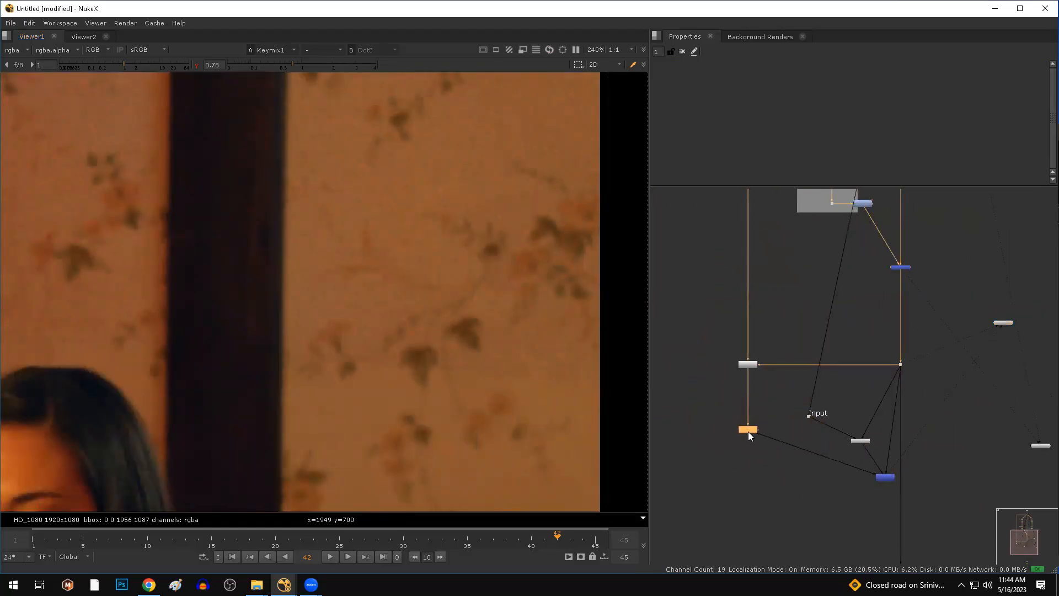
pyautogui.click(910, 397)
pyautogui.moveTo(902, 377); pyautogui.dragTo(903, 490)
pyautogui.doubleClick(901, 486)
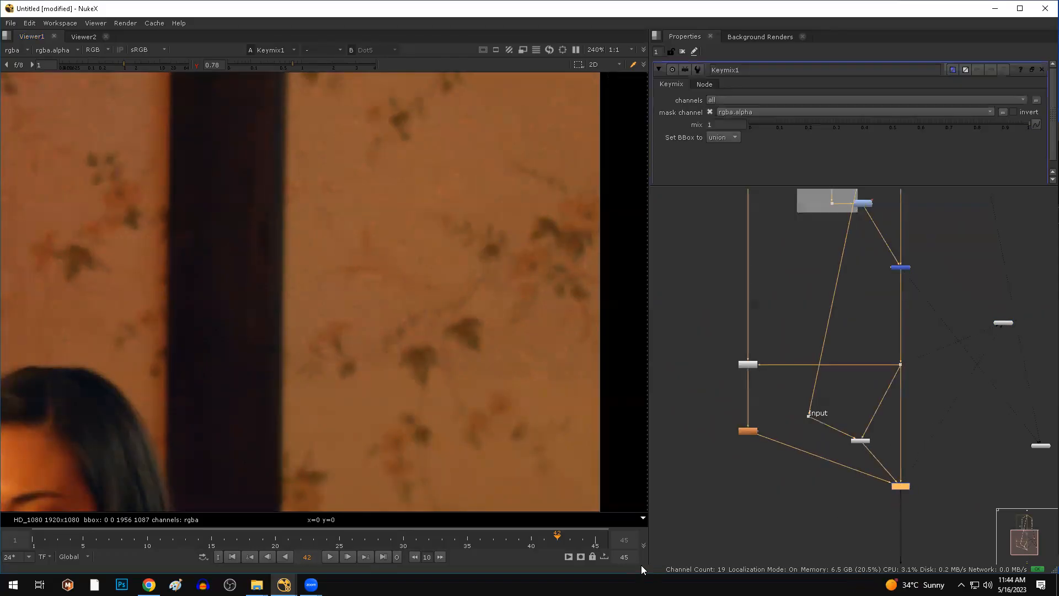
# - Play the shot and examine the Keymix output's wallpaper grain in the blue channel and in full colour
pyautogui.click(330, 557)
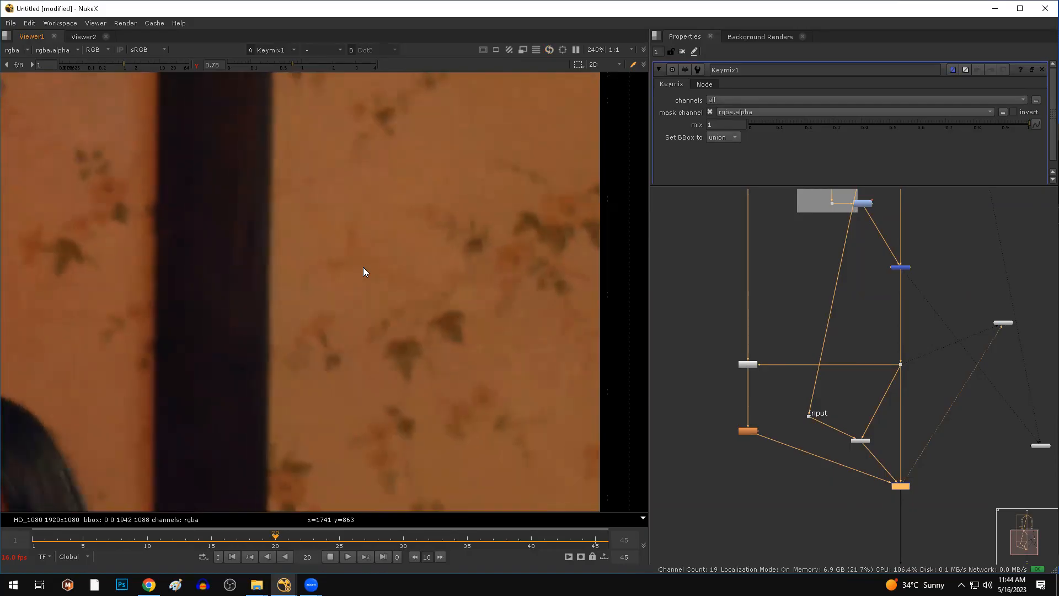
pyautogui.press('b')
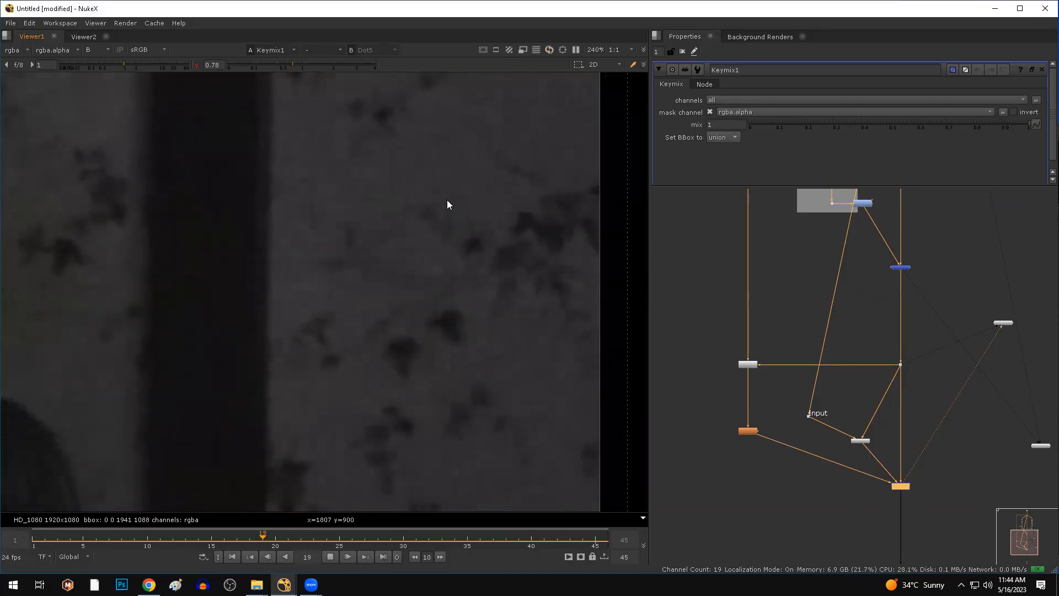
pyautogui.press('b')
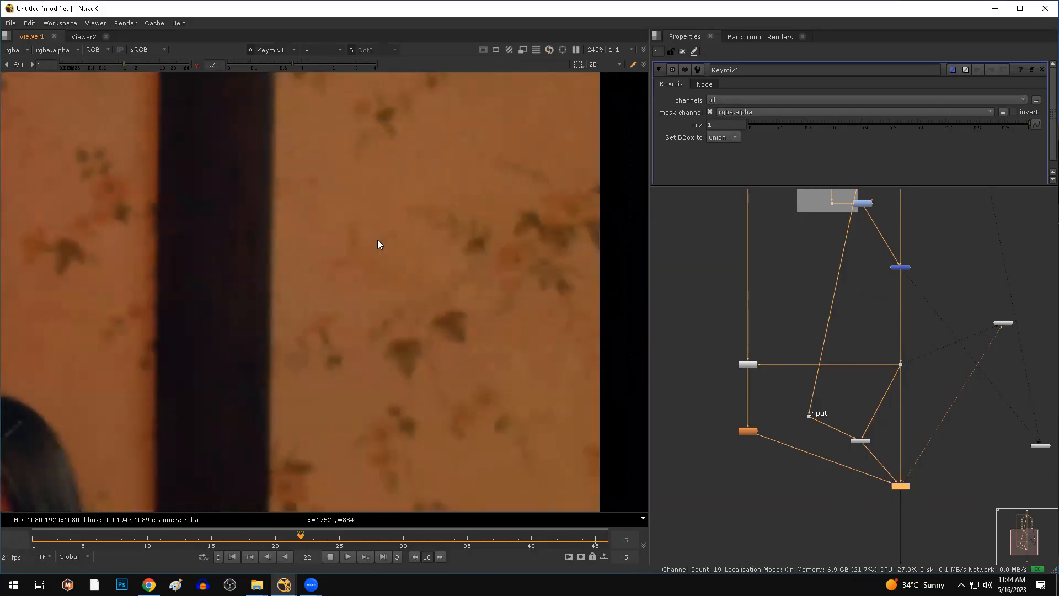
pyautogui.keyDown('ctrl'); pyautogui.keyDown('shift'); pyautogui.moveTo(343, 201); pyautogui.dragTo(447, 295); pyautogui.keyUp('shift'); pyautogui.keyUp('ctrl')
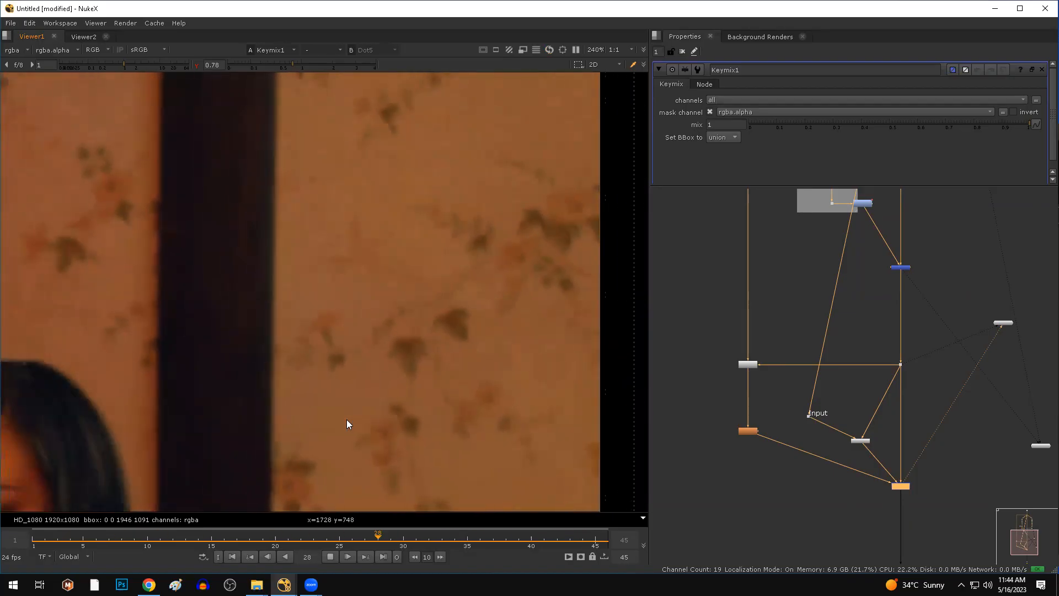
pyautogui.click(330, 556)
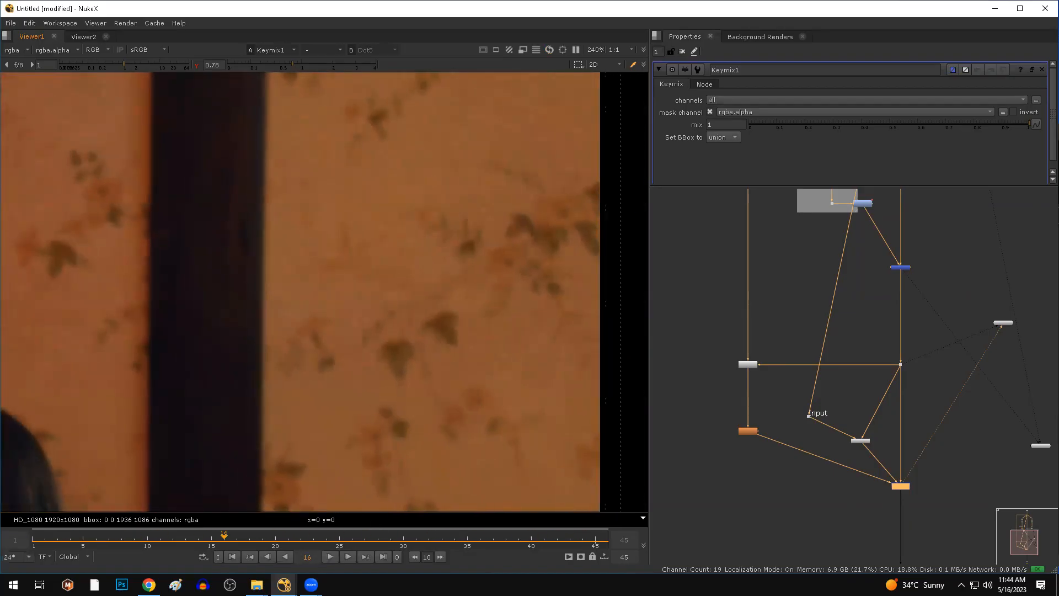
# - Open the F_ReGrain node's settings and expand its Analysis Region options
pyautogui.scroll(5, 861, 444)
pyautogui.doubleClick(867, 437)
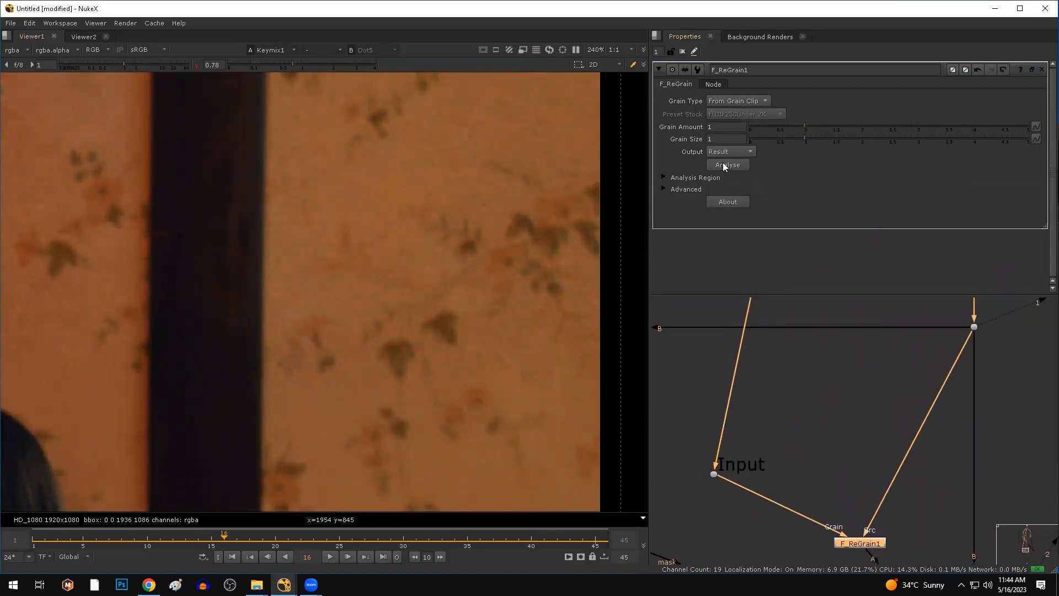
pyautogui.click(663, 177)
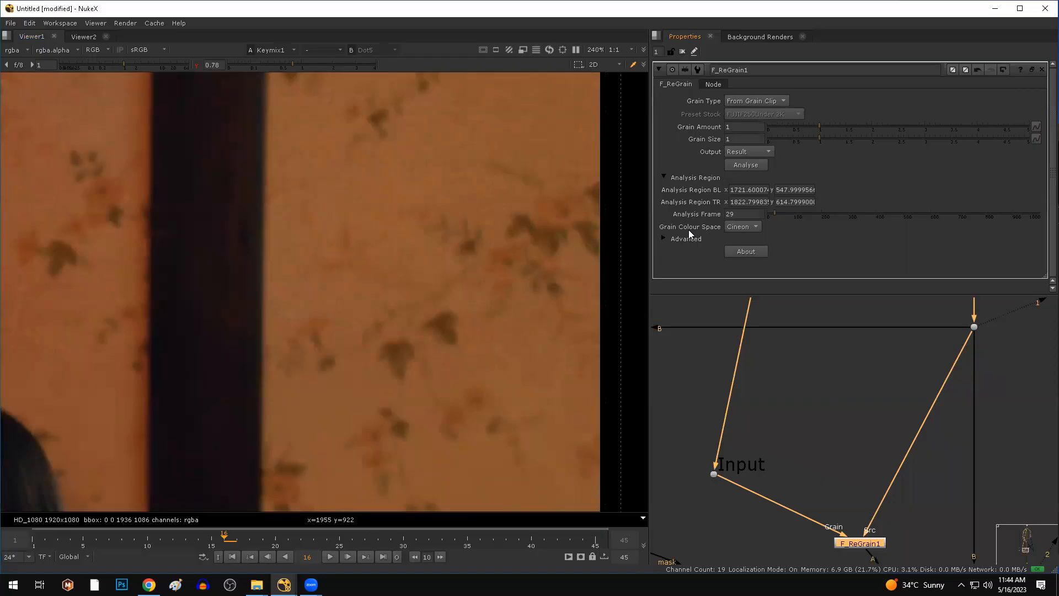
# - Try the Linear Grain Colour Space and review the wallpaper grain in the blue channel during playback
pyautogui.scroll(-3, 439, 252)
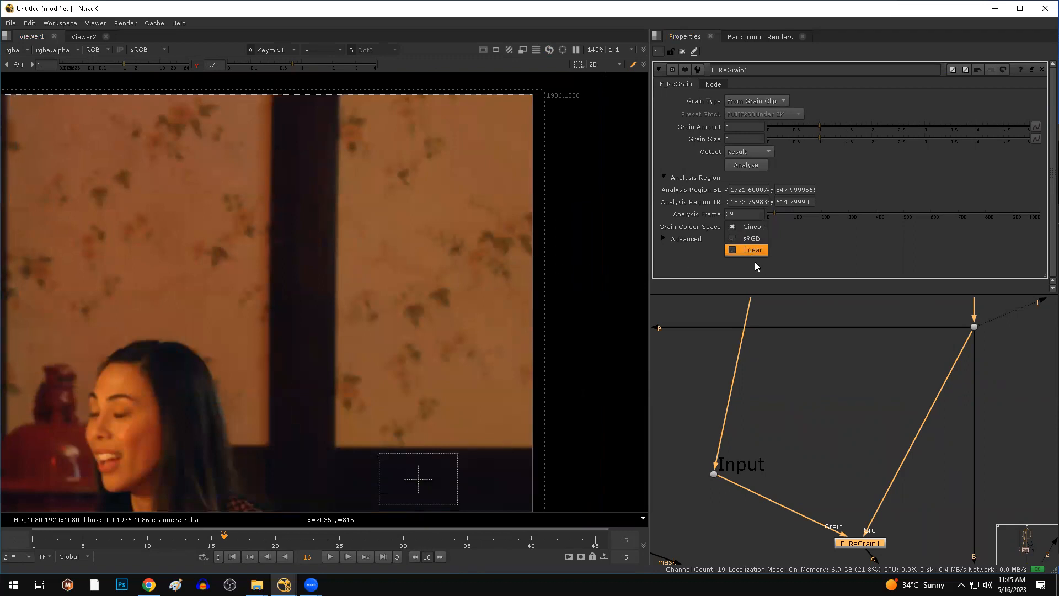
pyautogui.click(751, 250)
pyautogui.scroll(5, 399, 262)
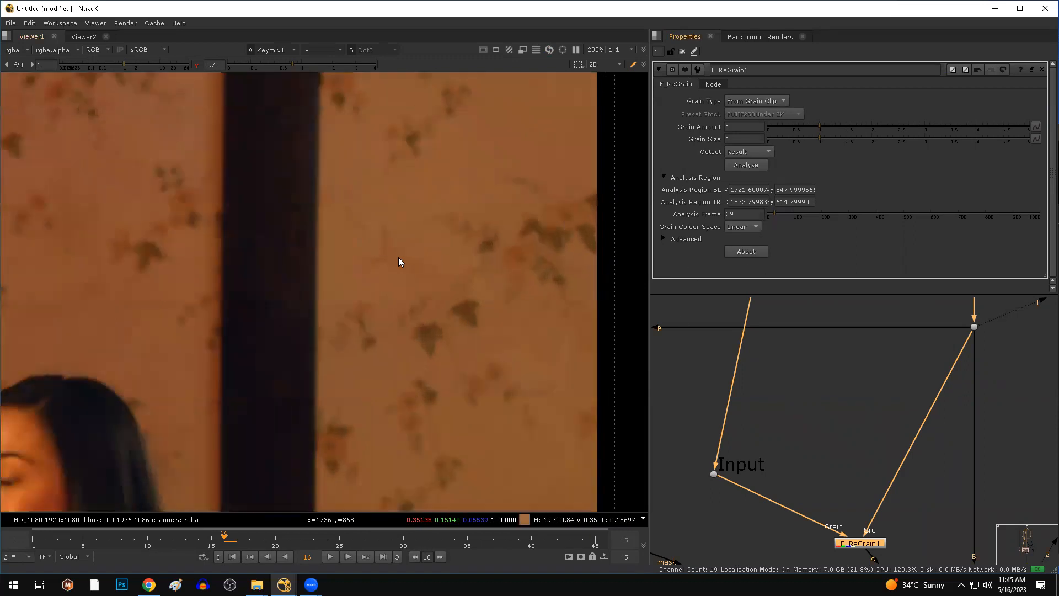
pyautogui.click(331, 557)
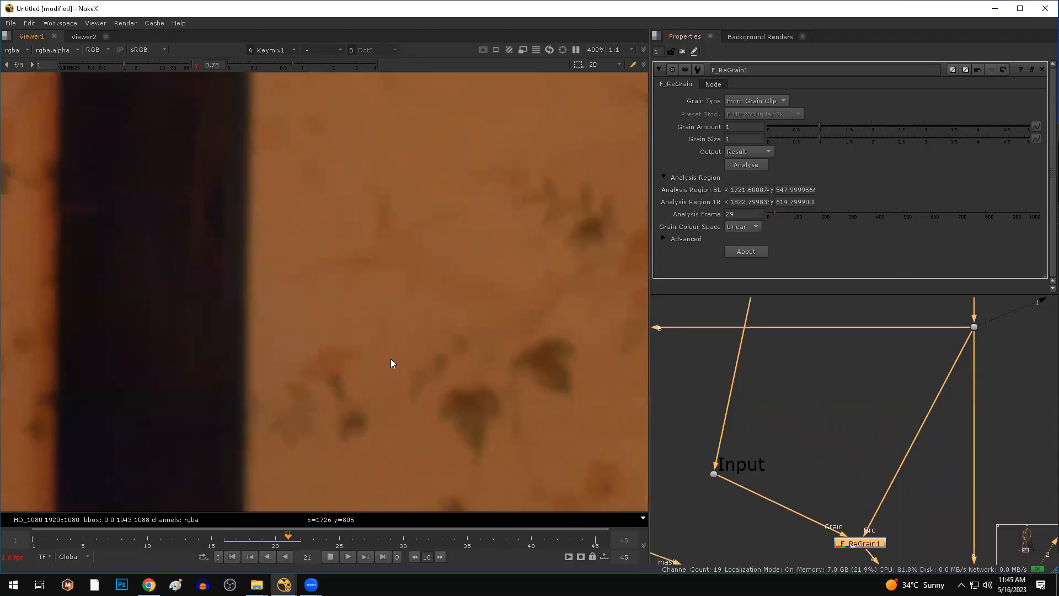
pyautogui.press('b')
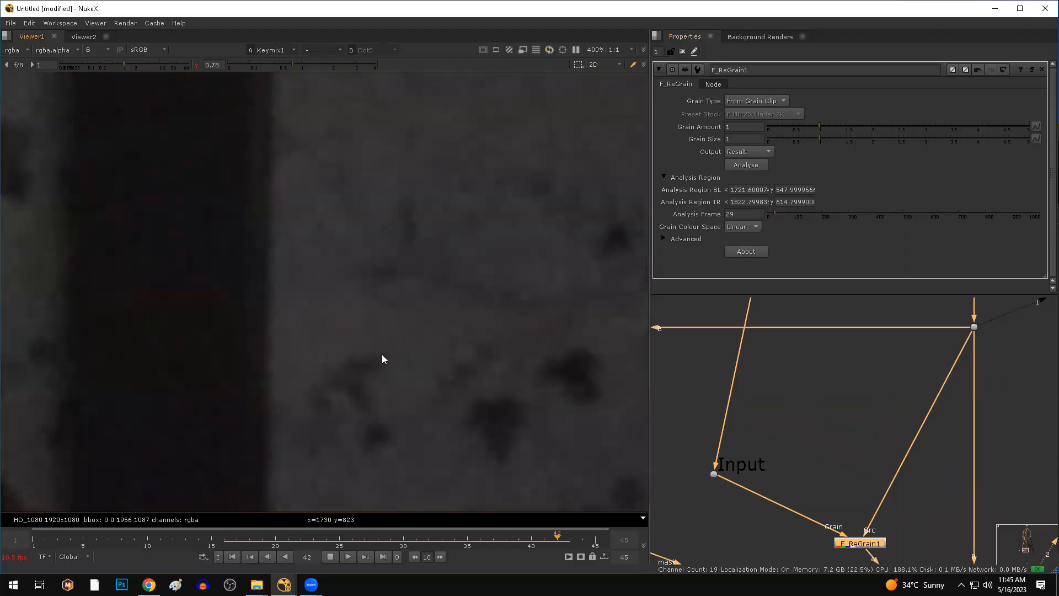
pyautogui.moveTo(457, 342); pyautogui.dragTo(97, 407, button='middle')
pyautogui.moveTo(282, 324); pyautogui.dragTo(453, 330, button='middle')
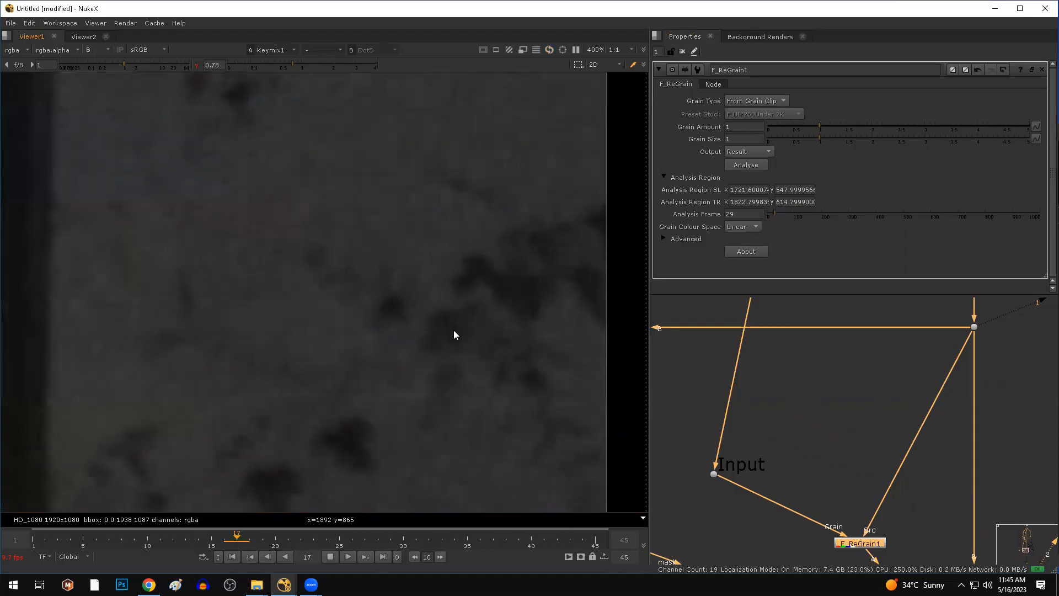
pyautogui.scroll(-1, 454, 330)
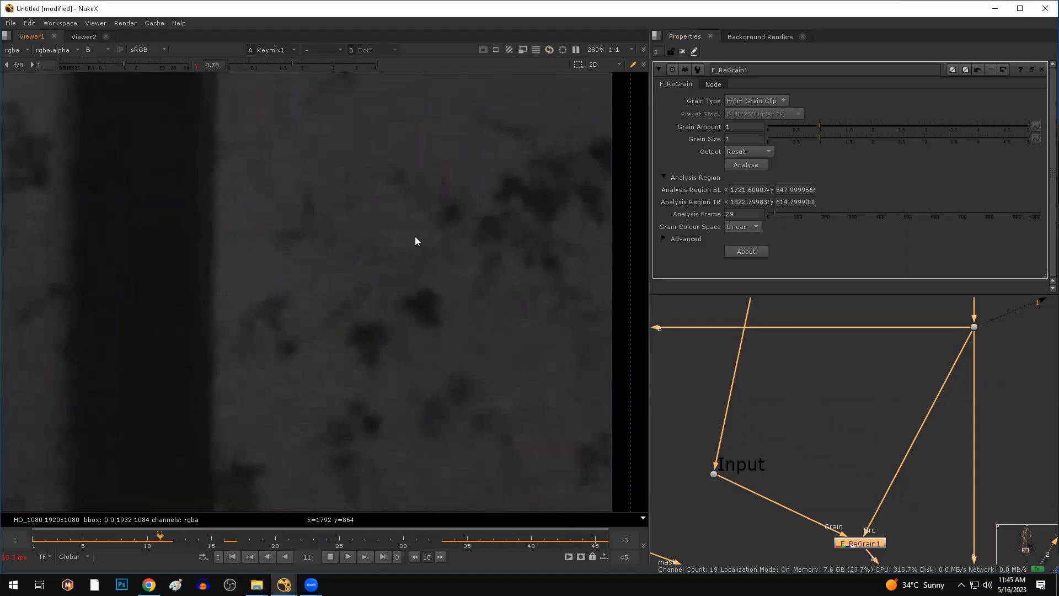
# - Set F_ReGrain's Grain Colour Space to sRGB and outline the wallpaper area beside the beam for checking
pyautogui.click(744, 226)
pyautogui.click(749, 214)
pyautogui.moveTo(311, 160); pyautogui.dragTo(472, 459)
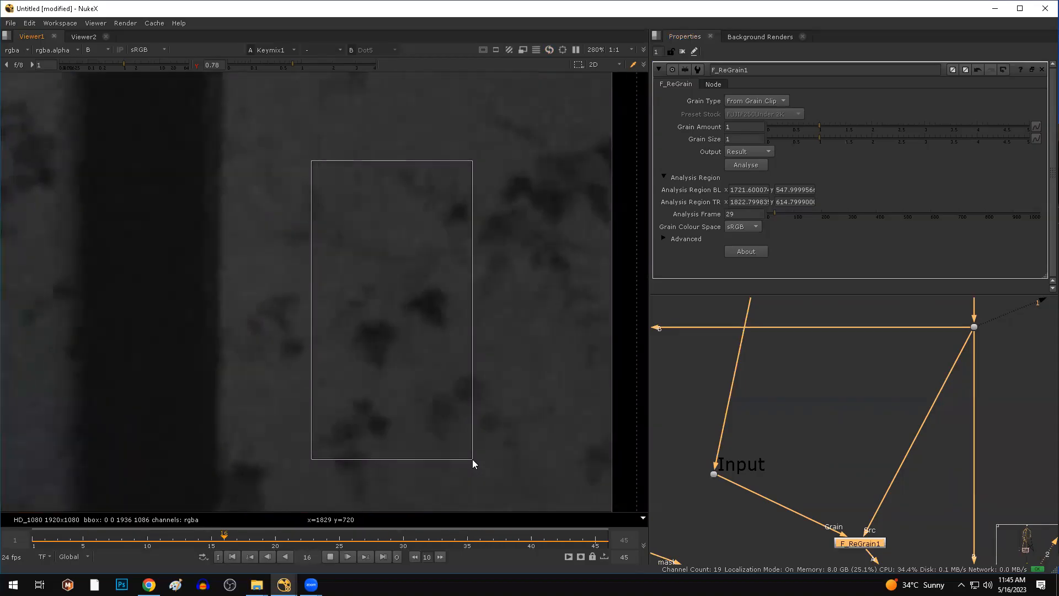
pyautogui.moveTo(472, 459); pyautogui.dragTo(472, 459)
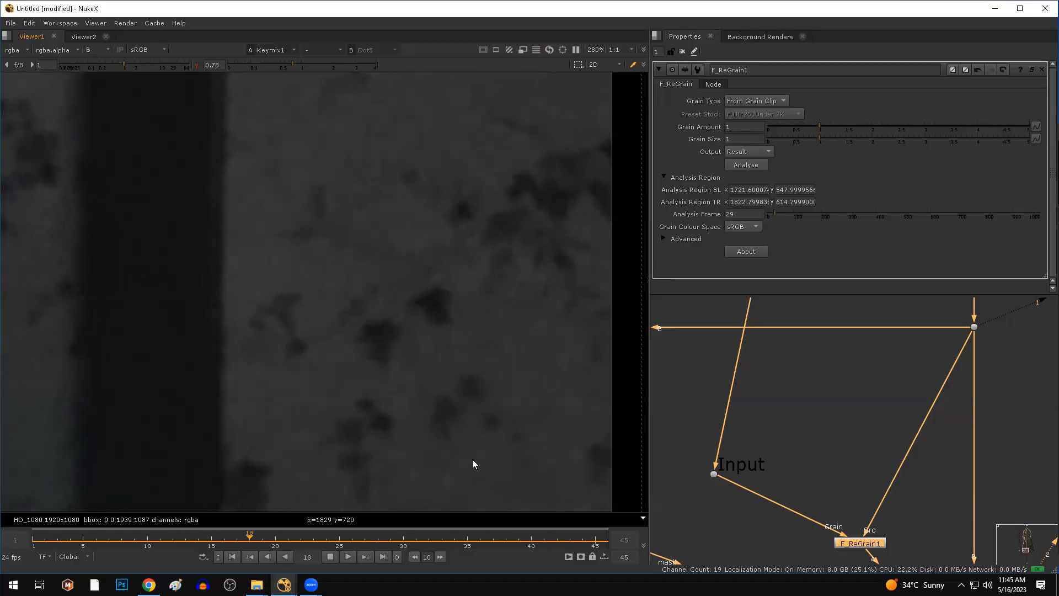
# - Examine the regrained wallpaper in the red channel and in full-colour close-ups during playback, ending with playback stopped
pyautogui.press('r')
pyautogui.press('r')
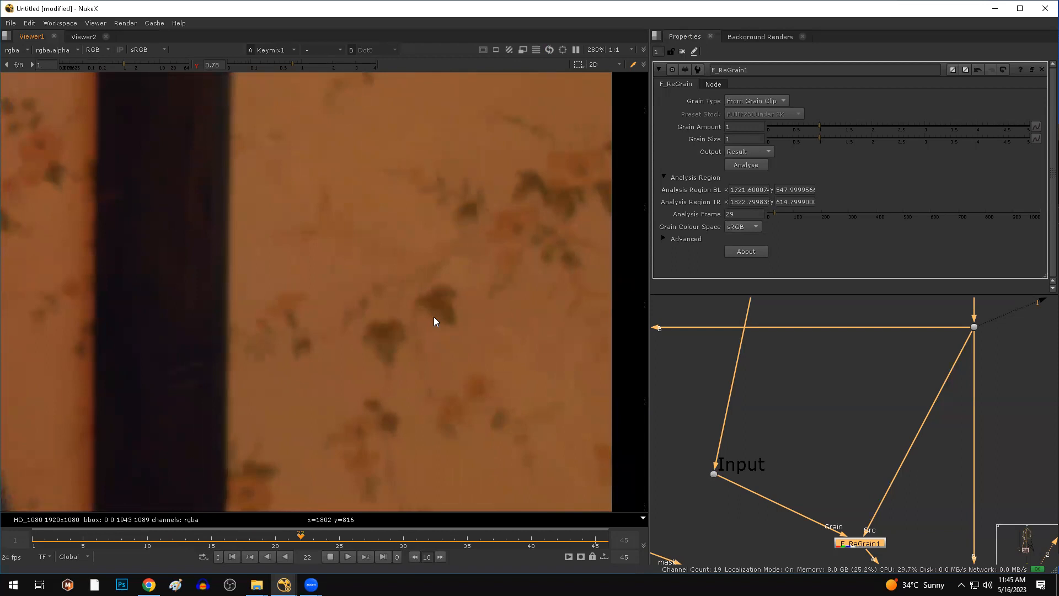
pyautogui.scroll(3, 373, 334)
pyautogui.scroll(1, 373, 329)
pyautogui.moveTo(303, 122); pyautogui.dragTo(308, 352)
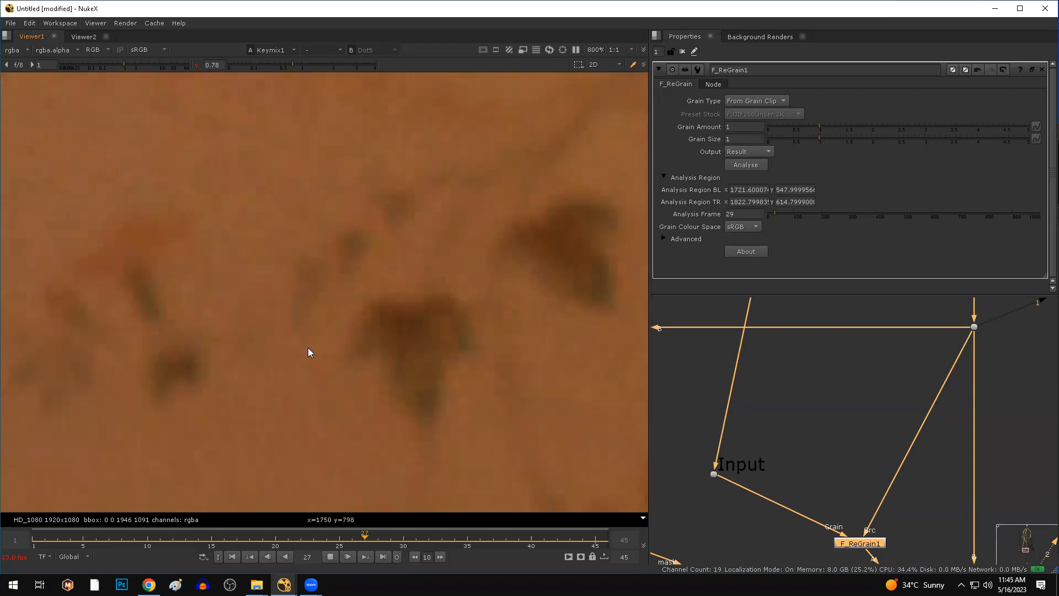
pyautogui.scroll(-3, 311, 386)
pyautogui.moveTo(398, 247); pyautogui.dragTo(332, 338, button='middle')
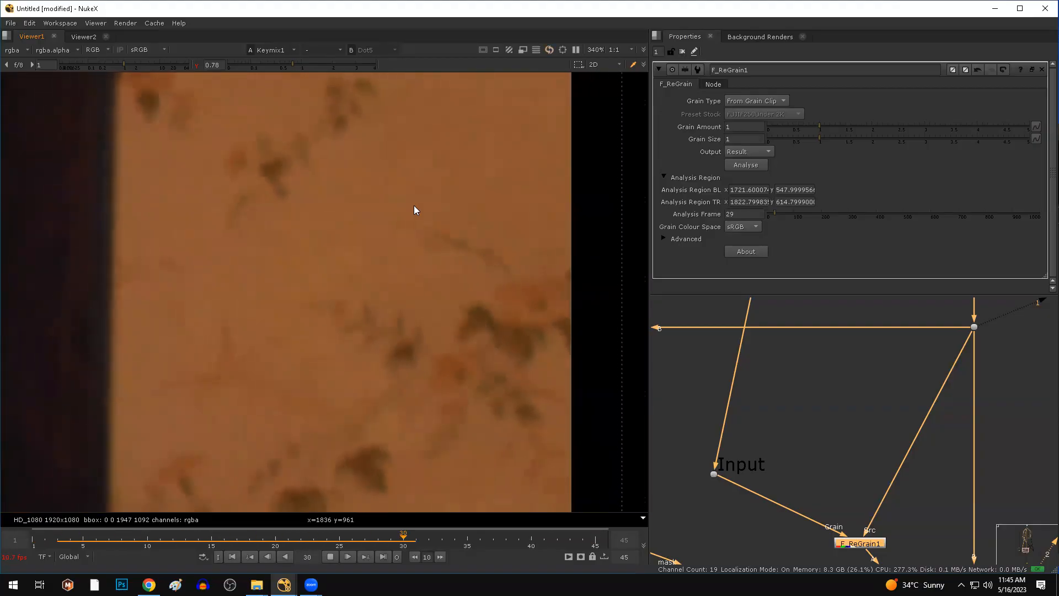
pyautogui.click(330, 557)
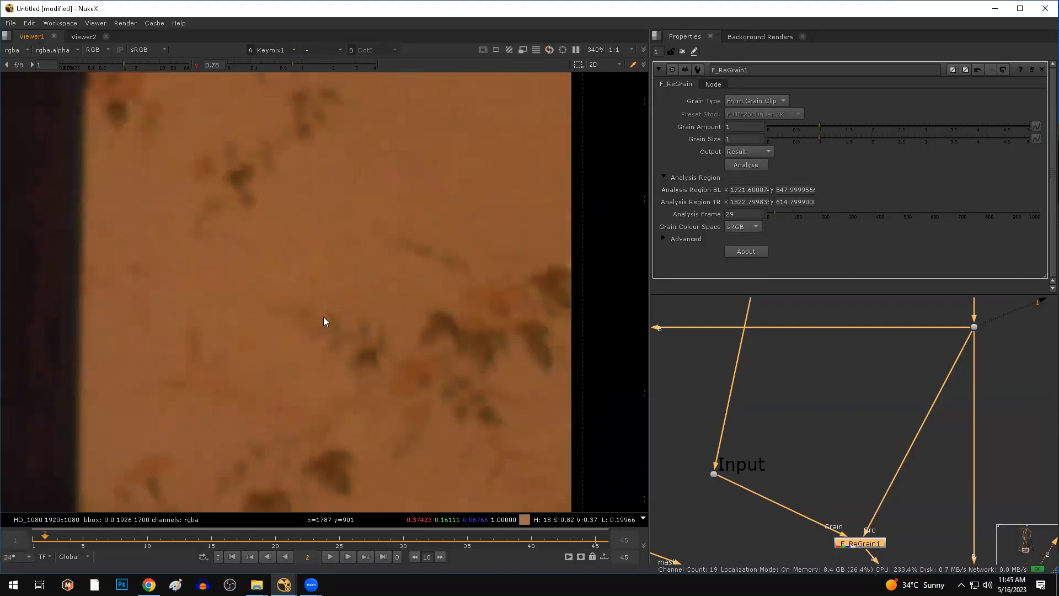
# - Add a Blur node between F_ReGrain and the Keymix
pyautogui.scroll(-2, 838, 448)
pyautogui.scroll(-2, 839, 452)
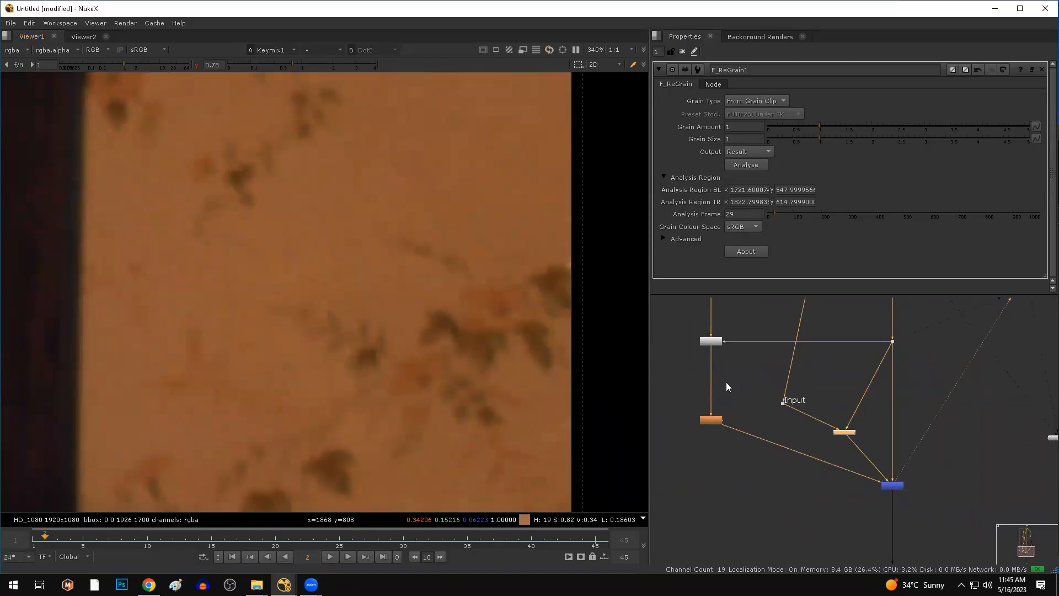
pyautogui.press('b')
# - Enlarge the node graph, insert a dot on the pipe into Difference's A input and connect it to the viewer's first input
pyautogui.press('space')
pyautogui.scroll(-2, 315, 375)
pyautogui.moveTo(629, 436); pyautogui.dragTo(469, 403, button='middle')
pyautogui.scroll(7, 450, 331)
pyautogui.keyDown('ctrl'); pyautogui.moveTo(443, 224); pyautogui.dragTo(411, 281); pyautogui.keyUp('ctrl')
pyautogui.click(463, 275)
pyautogui.press('1')
pyautogui.press('2')
# - Label the main-pipe dot beside Difference "Output"
pyautogui.doubleClick(875, 421)
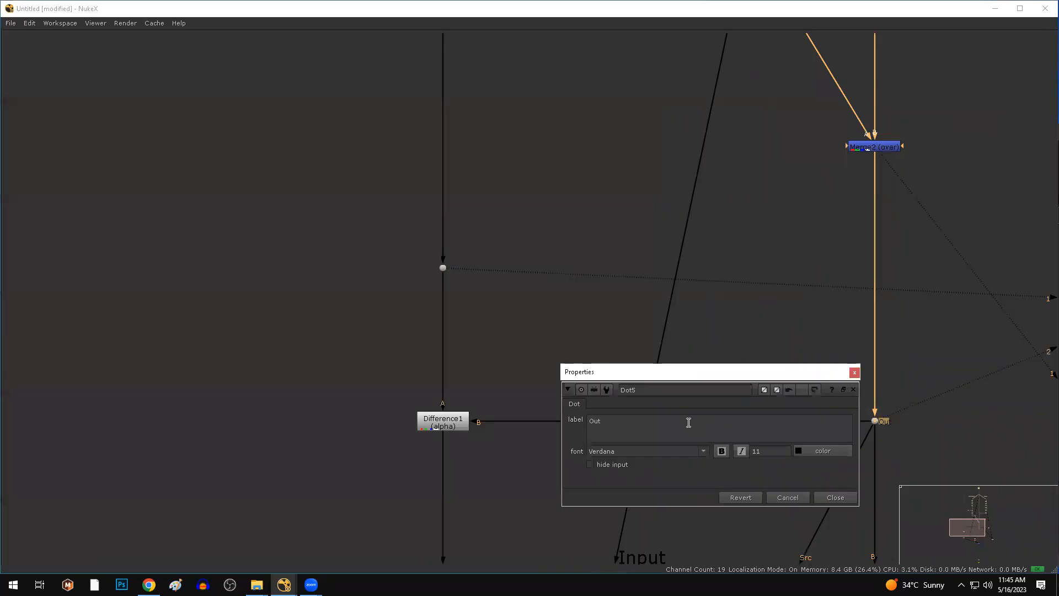
pyautogui.press('Return')
pyautogui.click(854, 372)
pyautogui.click(630, 317)
# - Label the dot above Difference's A input "Input" with a font size of 30
pyautogui.click(443, 268)
pyautogui.doubleClick(442, 268)
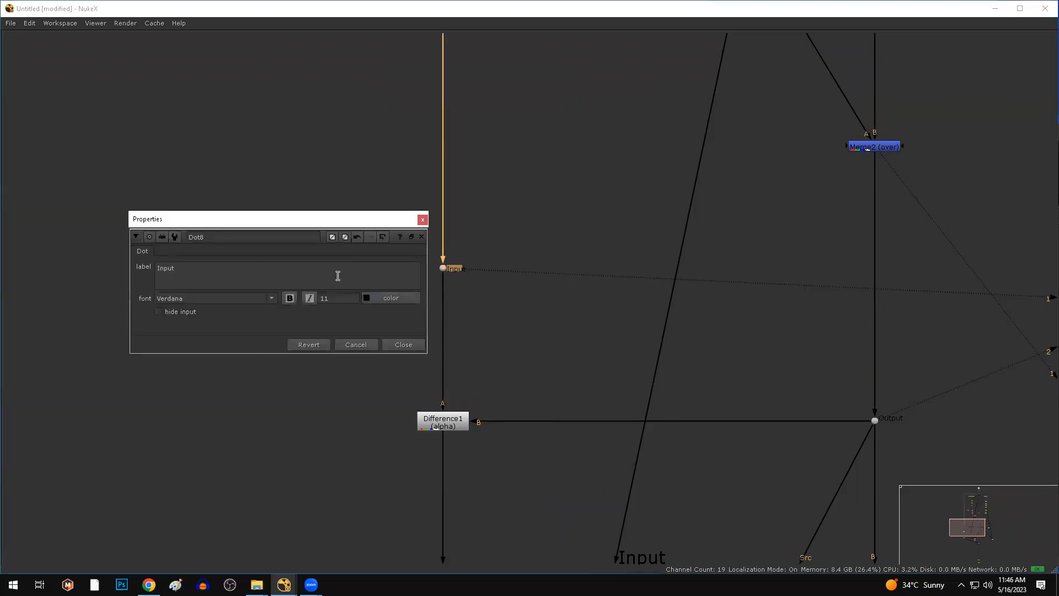
pyautogui.click(346, 297)
pyautogui.write('30')
pyautogui.press('Return')
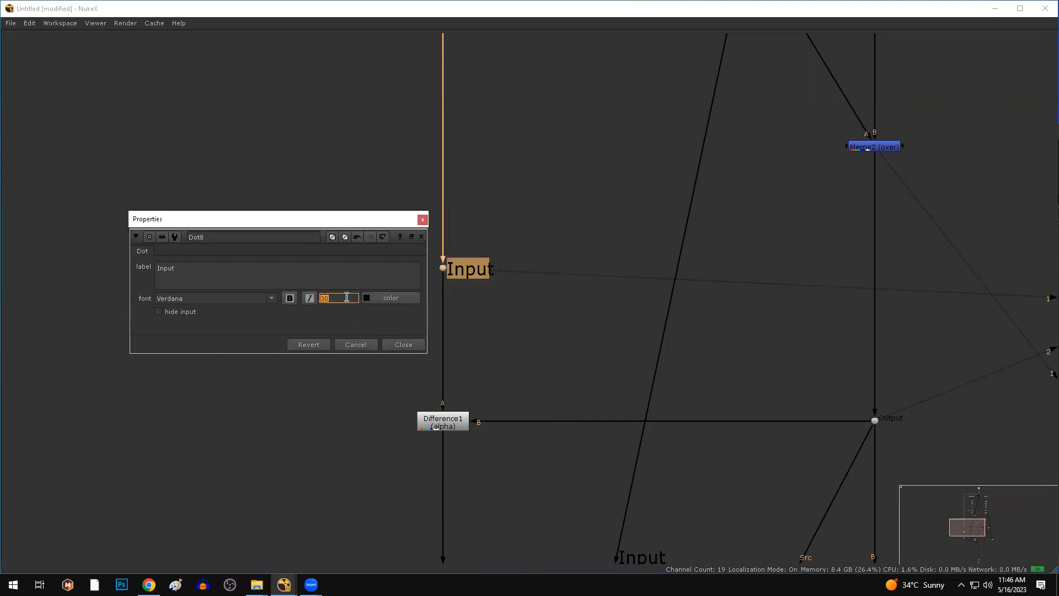
pyautogui.click(421, 220)
# - Set the font size of the Output dot's label to 30
pyautogui.scroll(-4, 573, 380)
pyautogui.scroll(5, 724, 386)
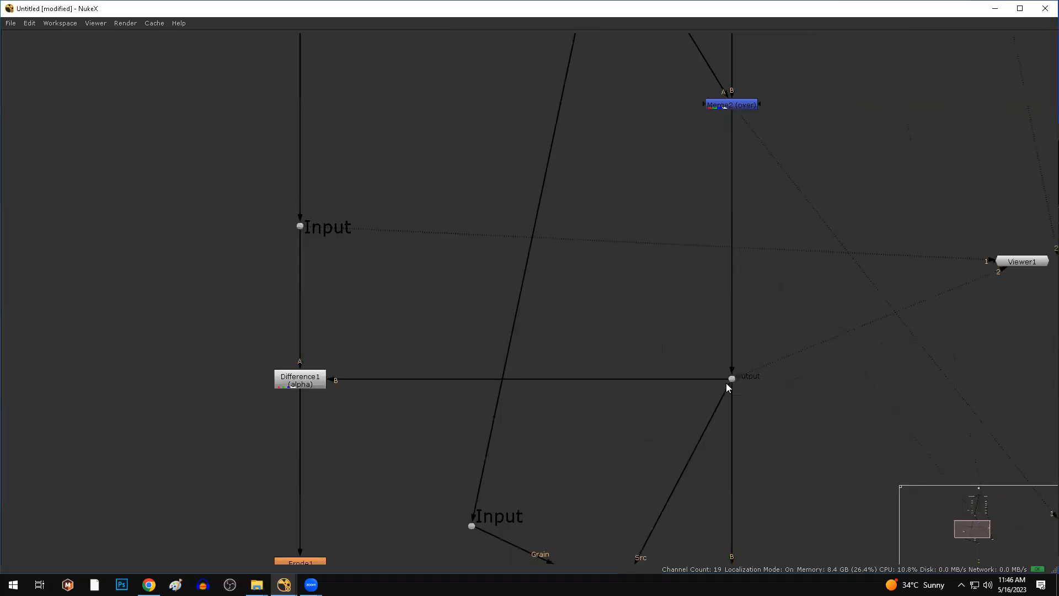
pyautogui.keyDown('ctrl'); pyautogui.click(732, 374); pyautogui.keyUp('ctrl')
pyautogui.doubleClick(732, 375)
pyautogui.doubleClick(776, 451)
pyautogui.write('30')
pyautogui.press('Return')
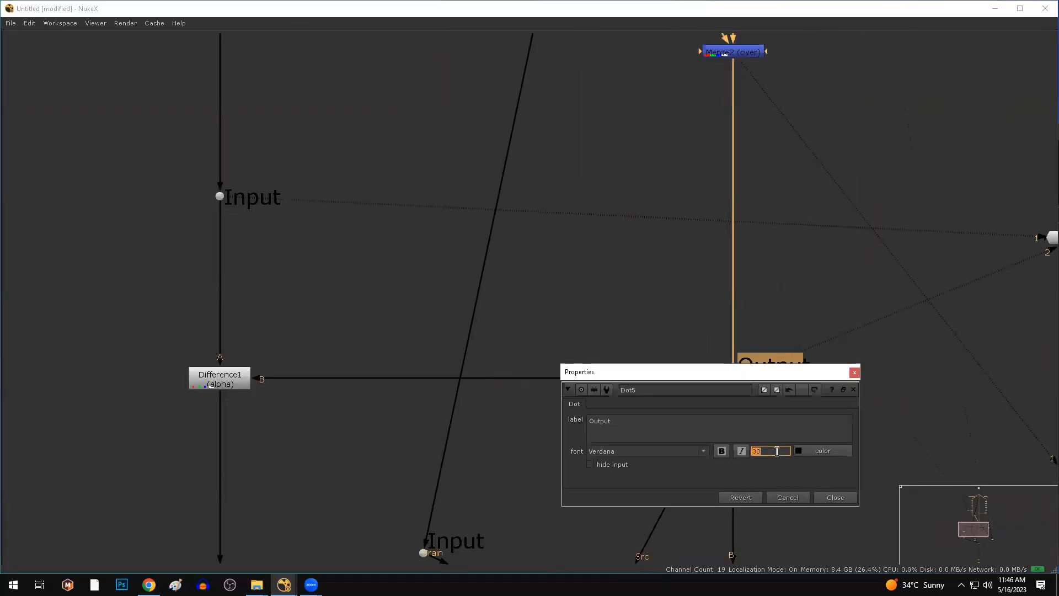
pyautogui.click(855, 373)
# - Connect the viewer to the Input dot above Difference, followed by the Output dot
pyautogui.moveTo(287, 190); pyautogui.dragTo(148, 255)
pyautogui.press('1')
pyautogui.moveTo(764, 335); pyautogui.dragTo(693, 419)
pyautogui.press('1')
pyautogui.scroll(-1, 460, 416)
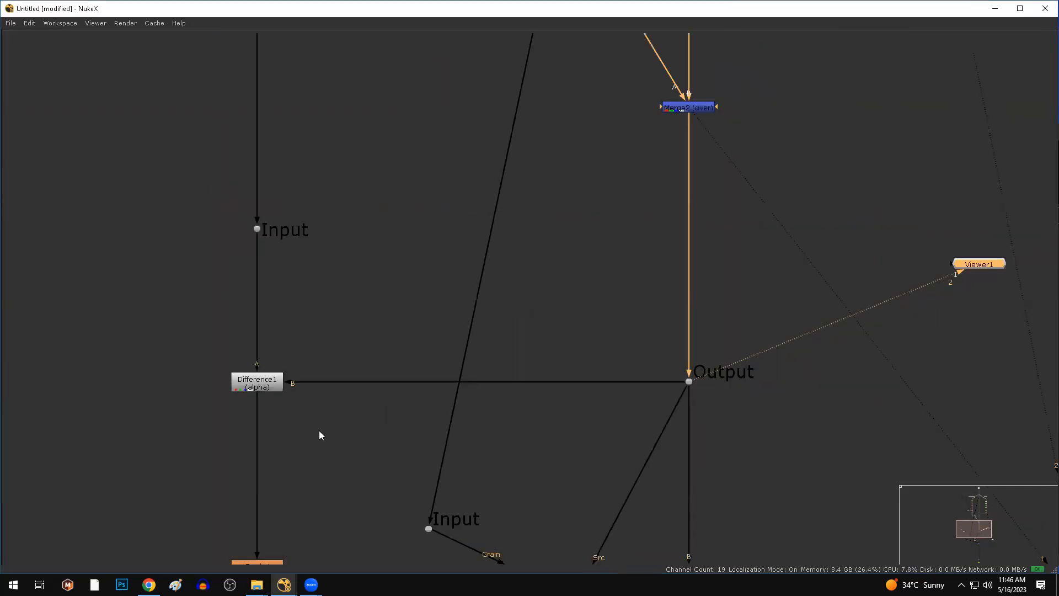
pyautogui.moveTo(319, 430); pyautogui.dragTo(557, 402, button='middle')
# - Restore the full workspace layout and show the Difference node's alpha channel for the whole frame
pyautogui.click(499, 358)
pyautogui.press('space')
pyautogui.scroll(-2, 801, 415)
pyautogui.moveTo(801, 415); pyautogui.dragTo(963, 430, button='middle')
pyautogui.click(791, 396)
pyautogui.press('1')
pyautogui.press('f')
pyautogui.scroll(-1, 266, 324)
pyautogui.press('a')
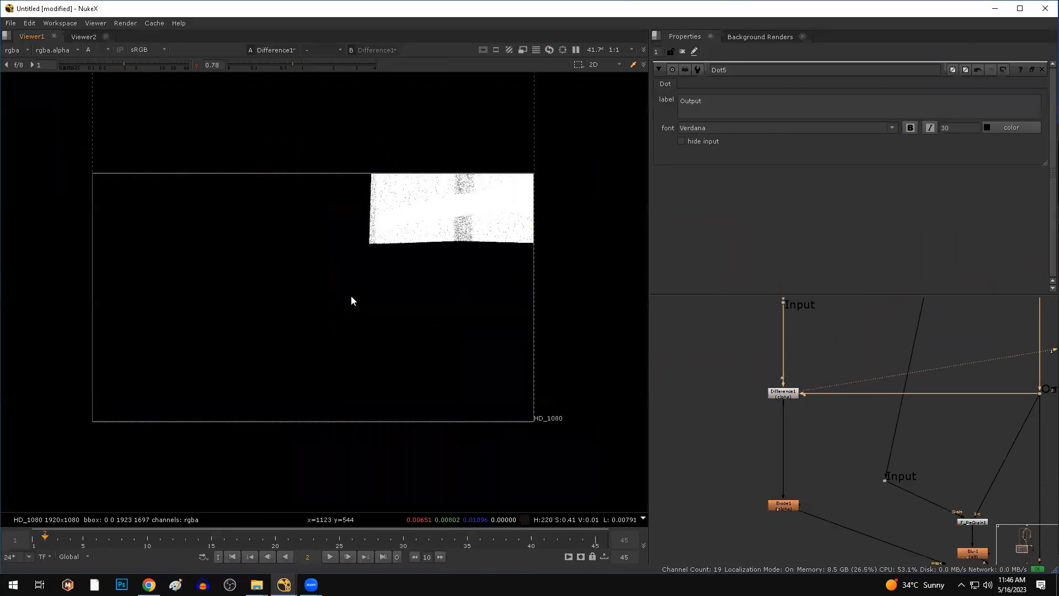
# - Examine the noisy matte area of the Difference alpha in a close-up
pyautogui.moveTo(340, 146); pyautogui.dragTo(557, 288)
pyautogui.moveTo(501, 262); pyautogui.dragTo(461, 315, button='middle')
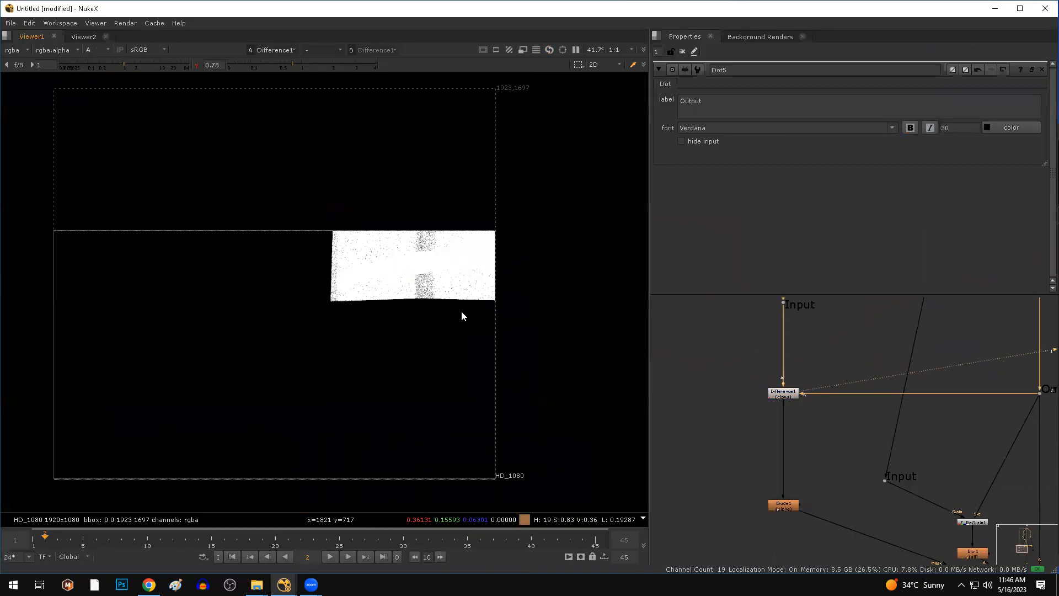
pyautogui.scroll(5, 461, 314)
pyautogui.keyDown('ctrl'); pyautogui.keyDown('shift'); pyautogui.moveTo(350, 233); pyautogui.dragTo(420, 285); pyautogui.keyUp('shift'); pyautogui.keyUp('ctrl')
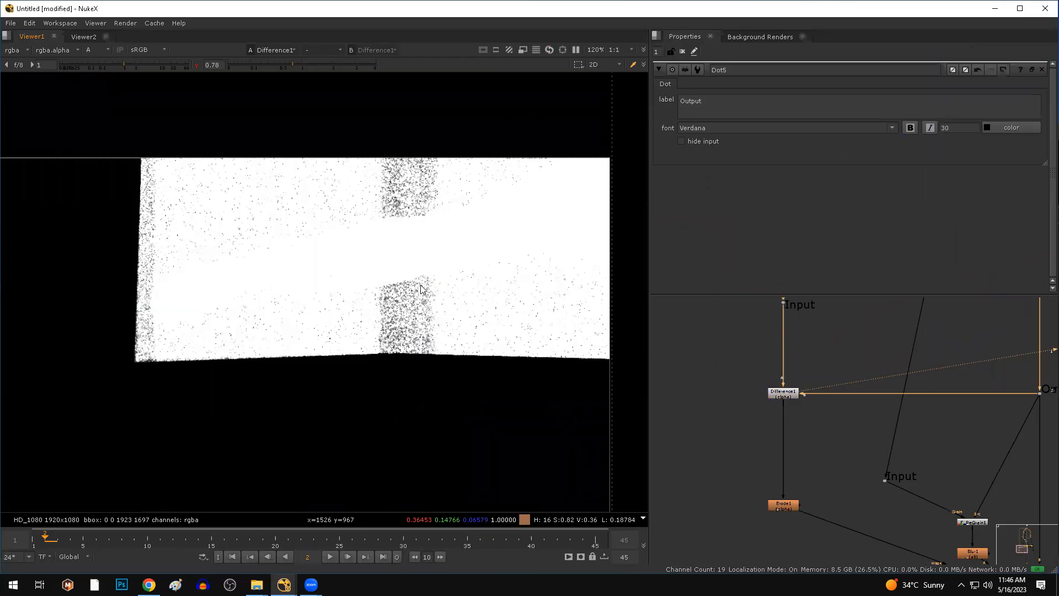
# - View the Erode node's alpha and inspect the filled matte area
pyautogui.scroll(3, 769, 457)
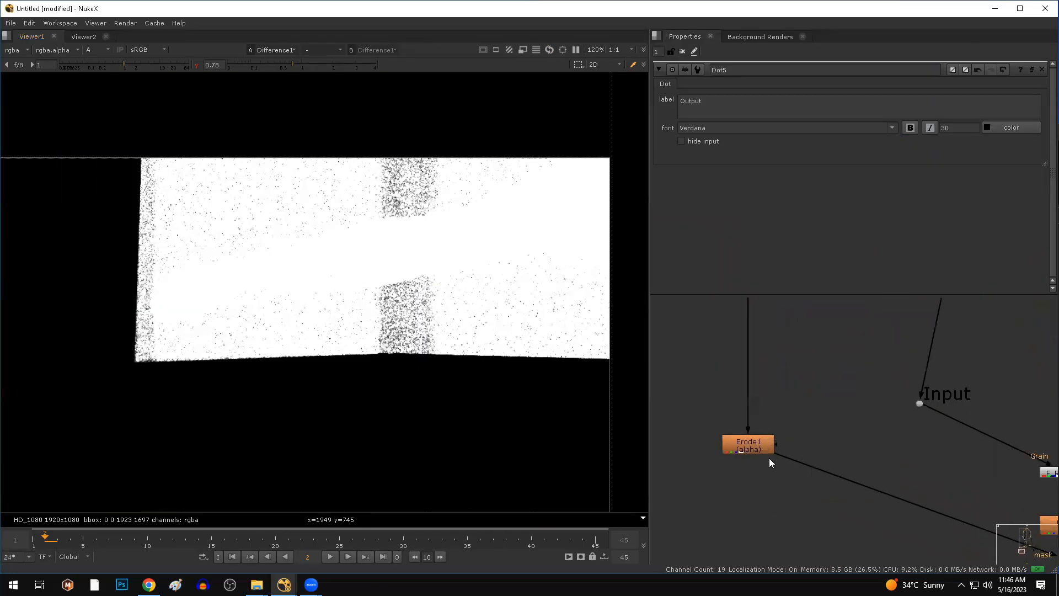
pyautogui.click(758, 447)
pyautogui.press('1')
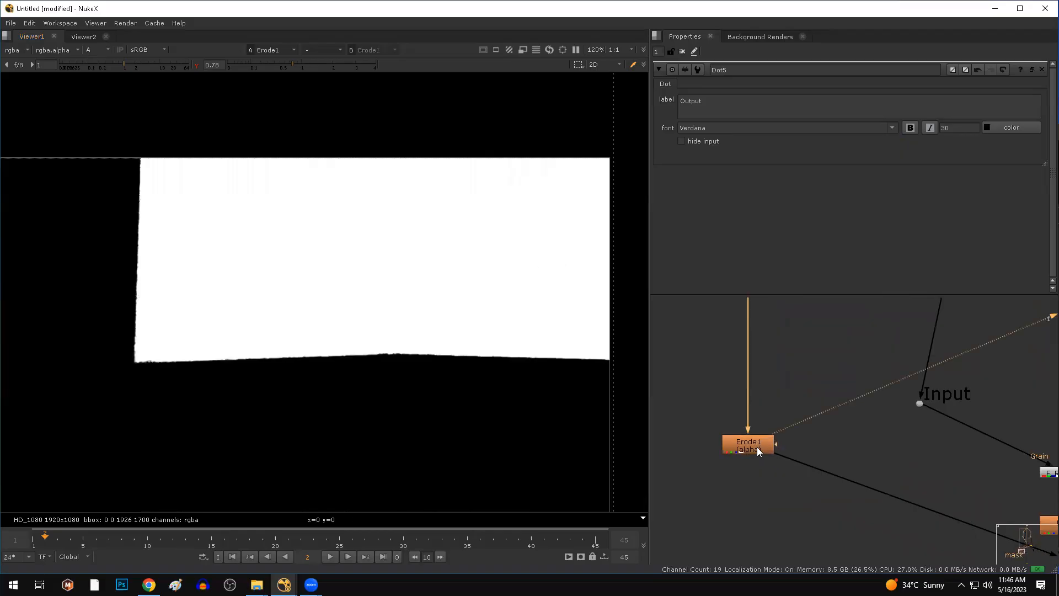
pyautogui.keyDown('ctrl'); pyautogui.keyDown('shift'); pyautogui.moveTo(480, 205); pyautogui.dragTo(325, 284); pyautogui.keyUp('shift'); pyautogui.keyUp('ctrl')
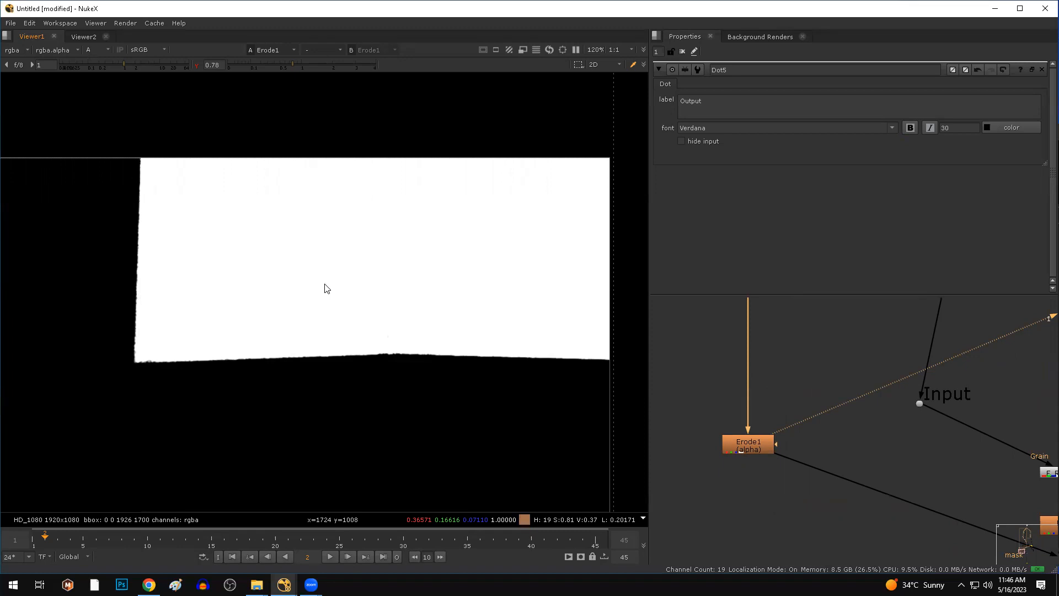
pyautogui.scroll(-4, 859, 451)
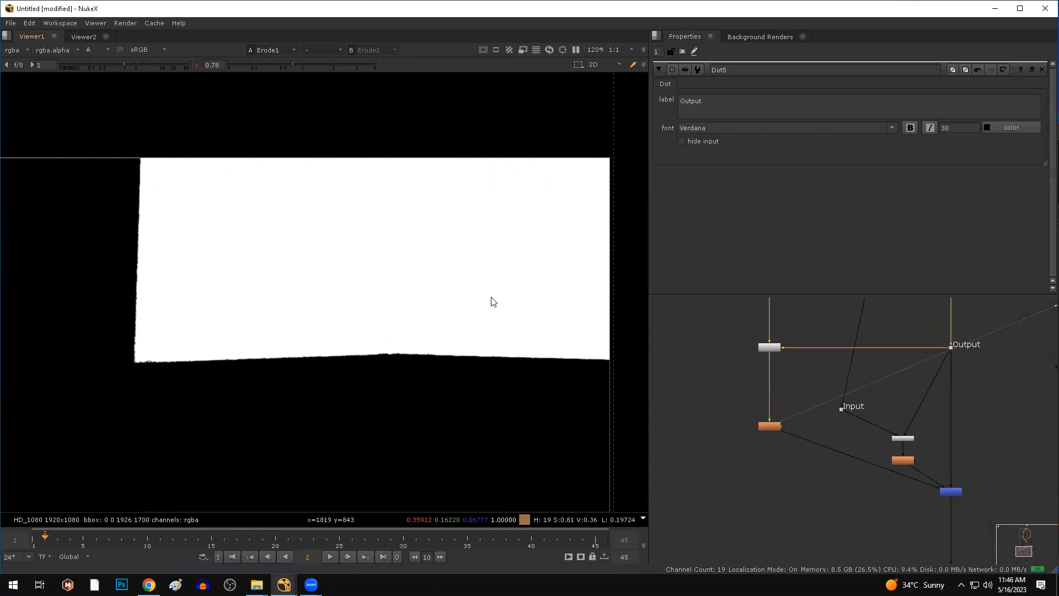
# - View the complete eroded matte and select the F_ReGrain and Blur nodes that feed the Keymix
pyautogui.scroll(-4, 525, 180)
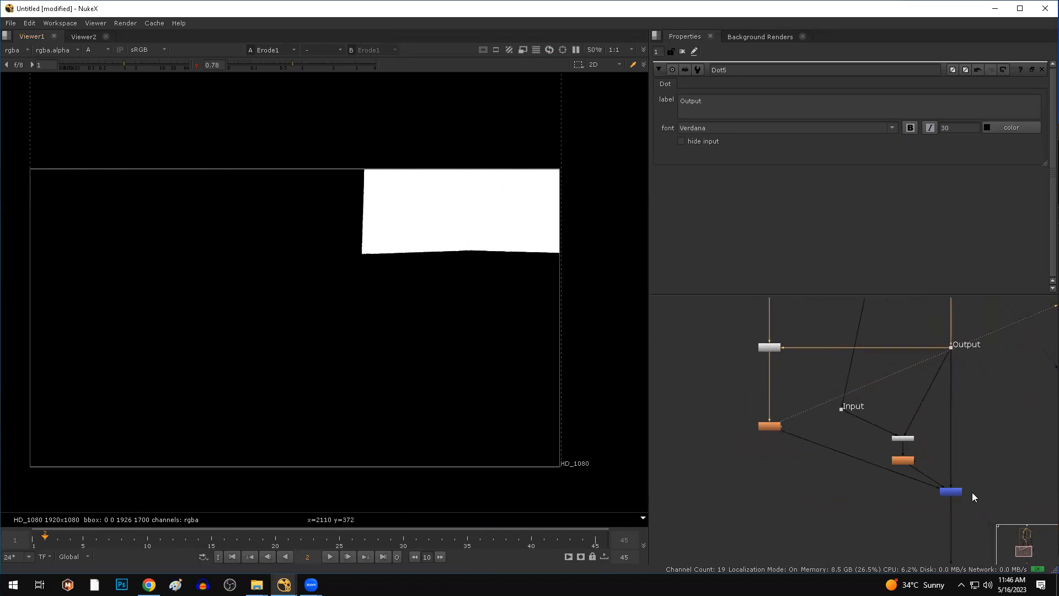
pyautogui.scroll(4, 965, 492)
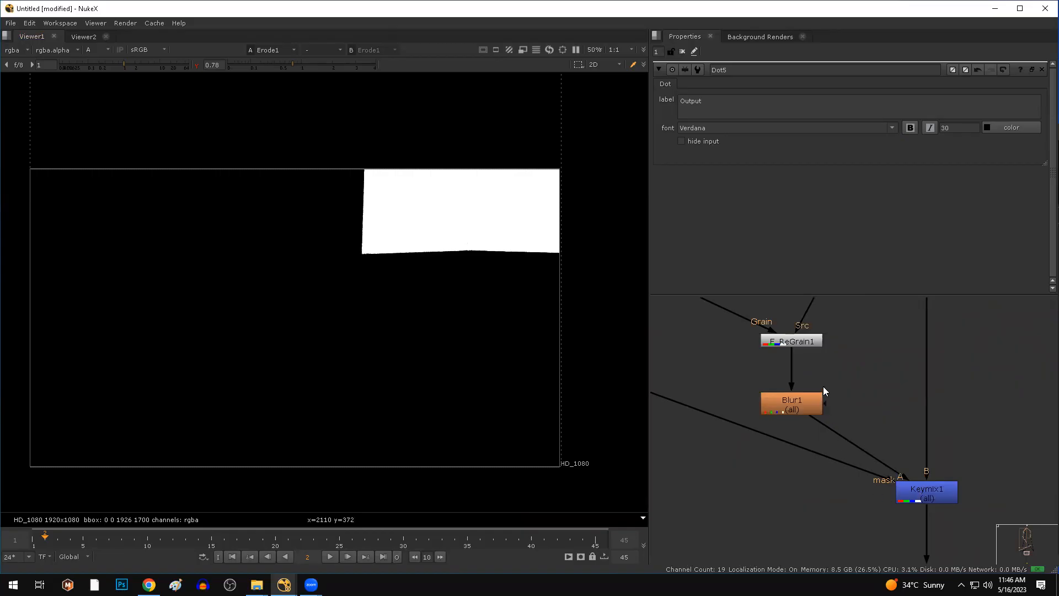
pyautogui.moveTo(836, 326); pyautogui.dragTo(715, 447)
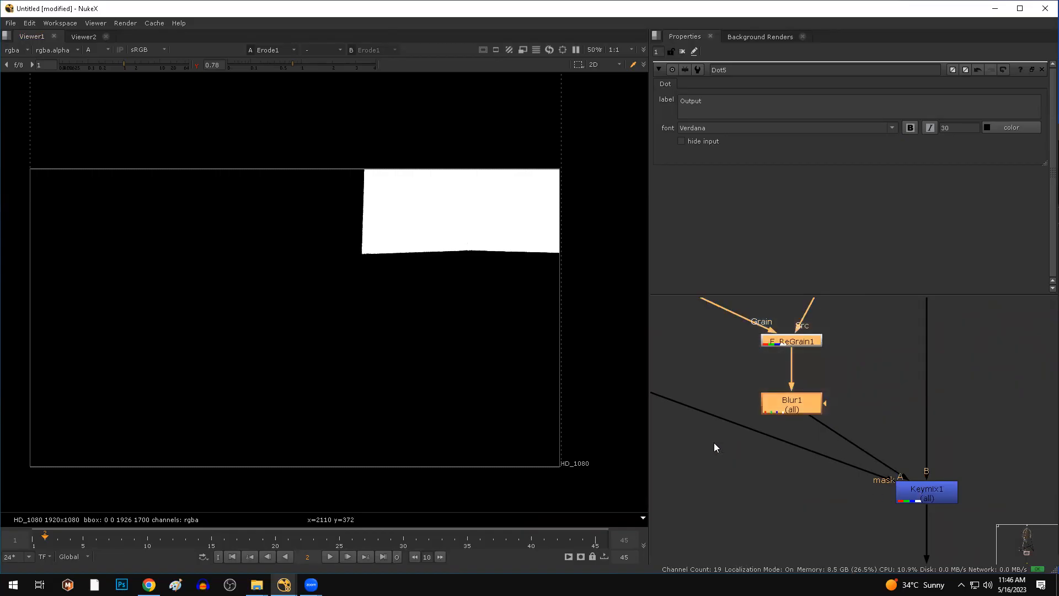
pyautogui.moveTo(288, 159); pyautogui.dragTo(505, 312)
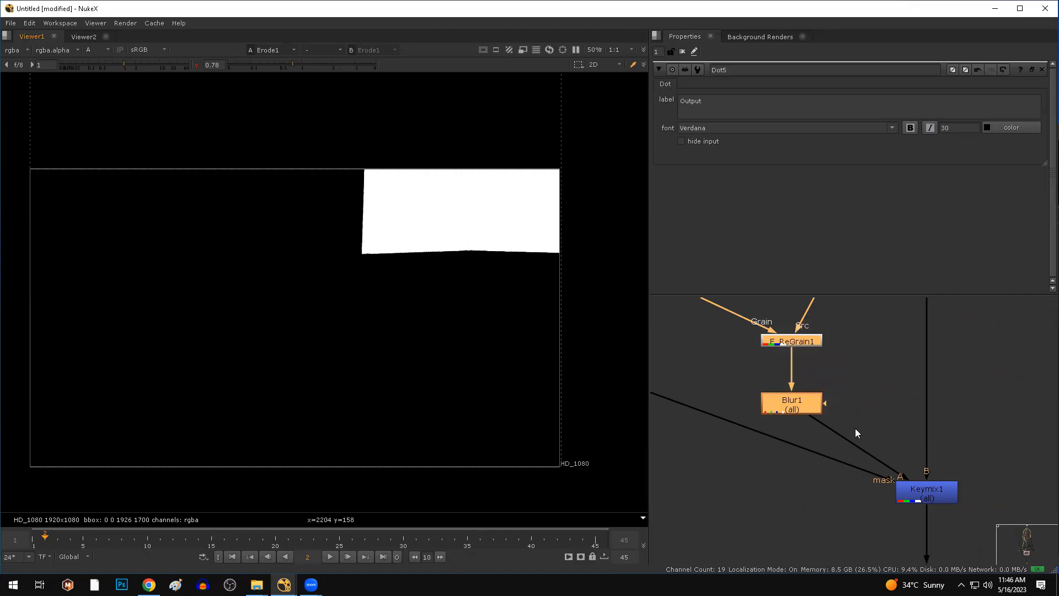
# - Reconnect the Keymix's B input to the Output dot, align the Keymix beneath that dot and view its result
pyautogui.scroll(-4, 854, 418)
pyautogui.moveTo(901, 455)
pyautogui.mouseDown()
pyautogui.moveTo(822, 452)
pyautogui.moveTo(874, 481)
pyautogui.moveTo(906, 452)
pyautogui.mouseUp()
pyautogui.scroll(-3, 907, 513)
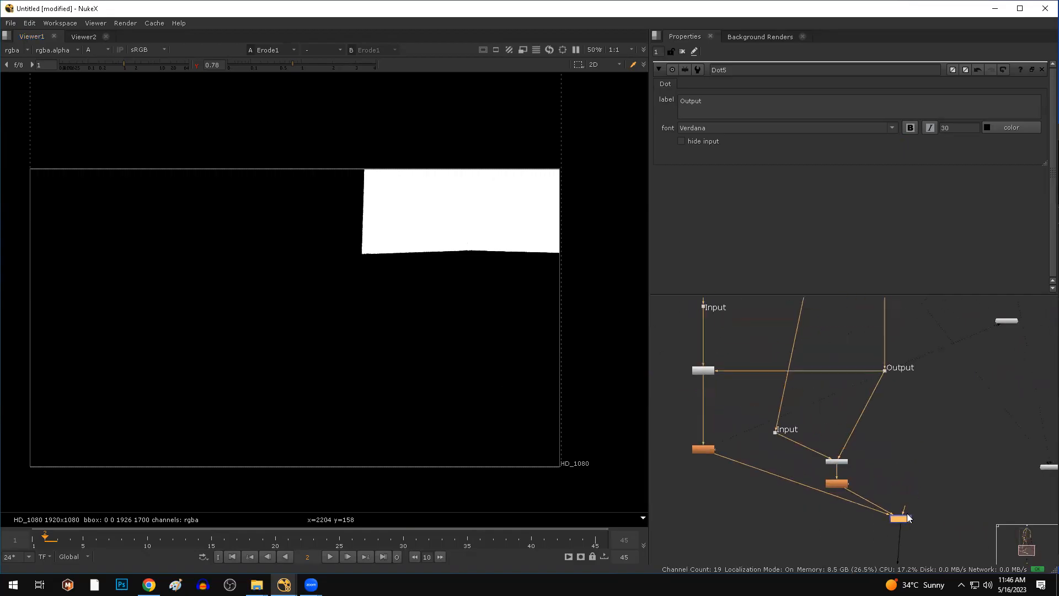
pyautogui.moveTo(905, 505); pyautogui.dragTo(883, 371)
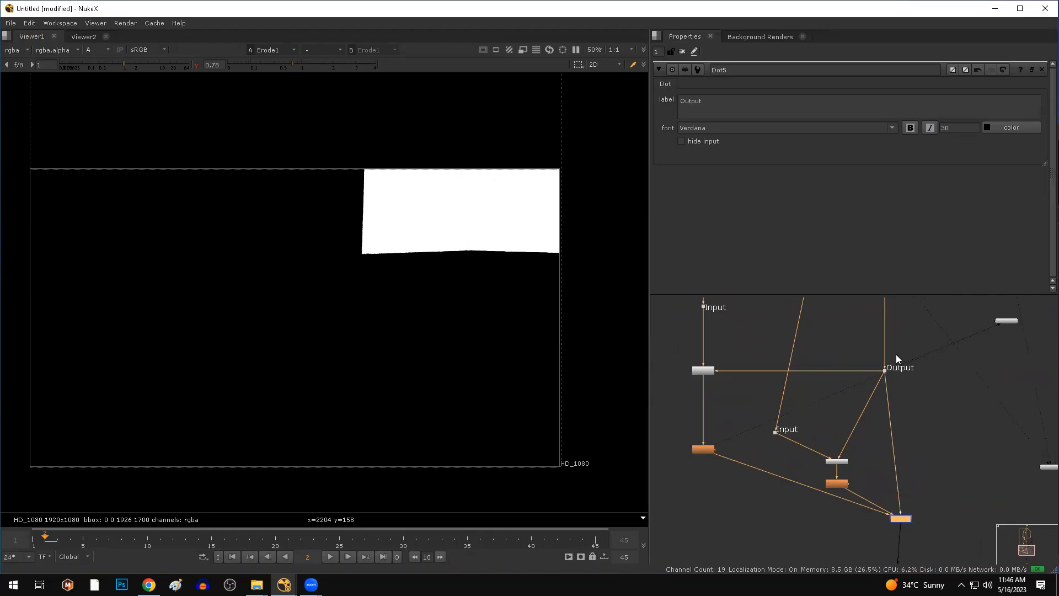
pyautogui.click(893, 368)
pyautogui.moveTo(904, 515); pyautogui.dragTo(891, 524)
pyautogui.press('1')
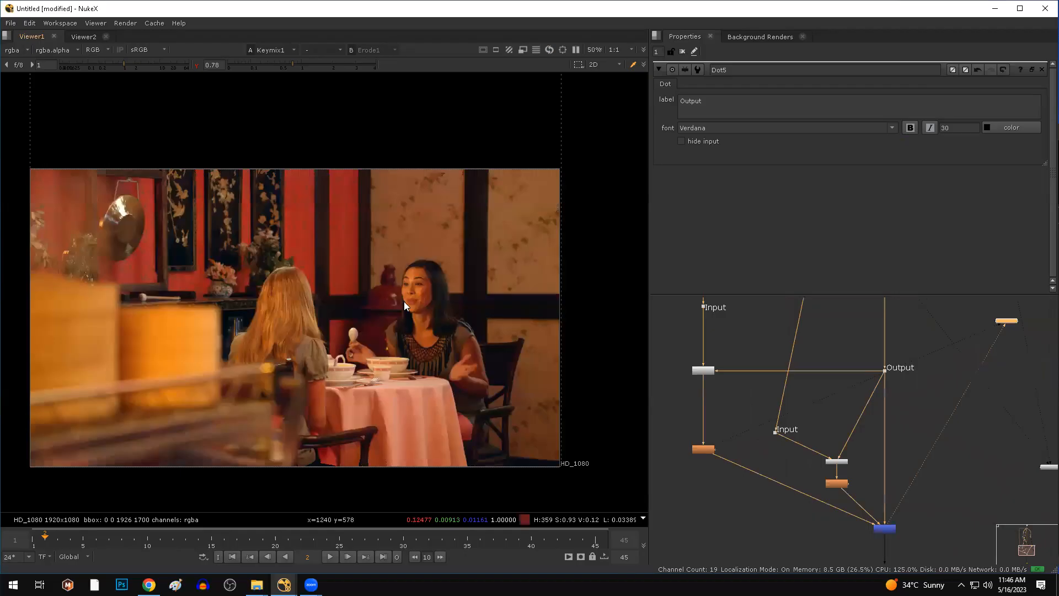
# - Play back the Keymix result's blue channel and examine the grain on the wallpaper beside the dark post
pyautogui.scroll(1, 520, 200)
pyautogui.scroll(3, 519, 204)
pyautogui.click(330, 556)
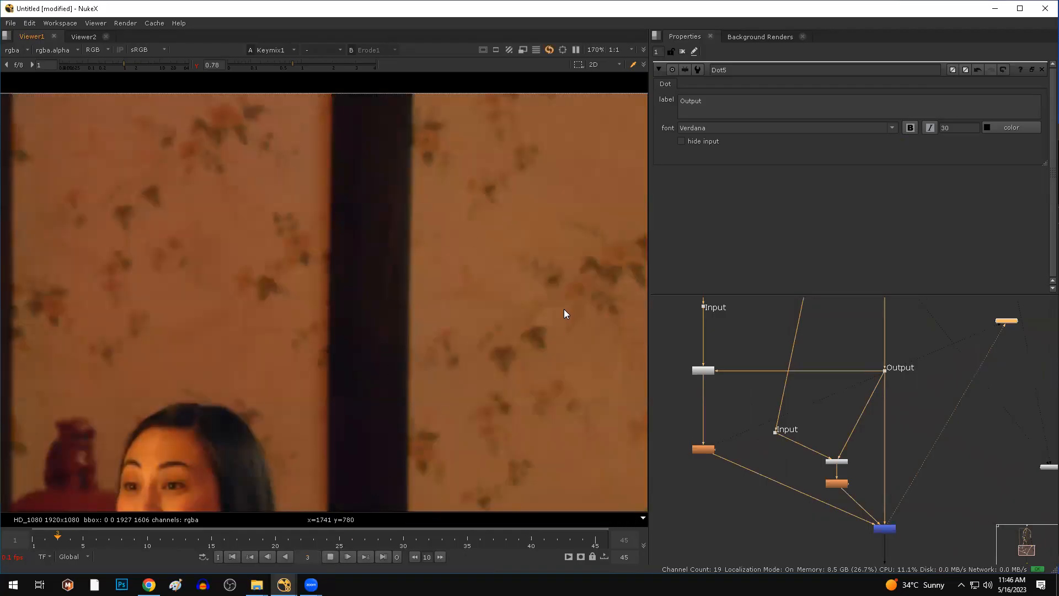
pyautogui.scroll(5, 557, 312)
pyautogui.moveTo(333, 149); pyautogui.dragTo(619, 406)
pyautogui.press('b')
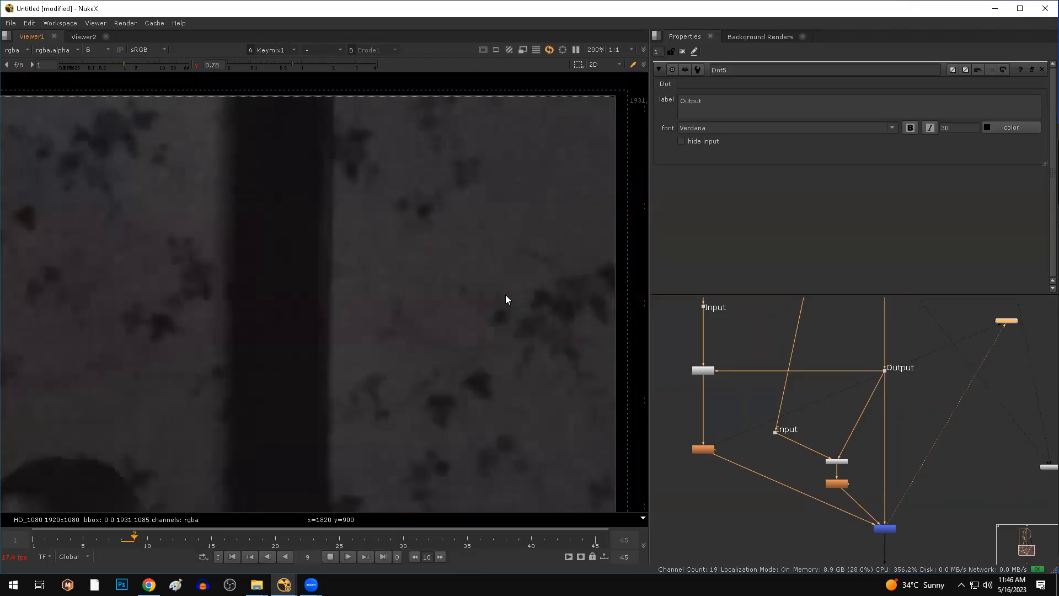
pyautogui.scroll(-2, 513, 248)
pyautogui.moveTo(437, 153); pyautogui.dragTo(577, 307)
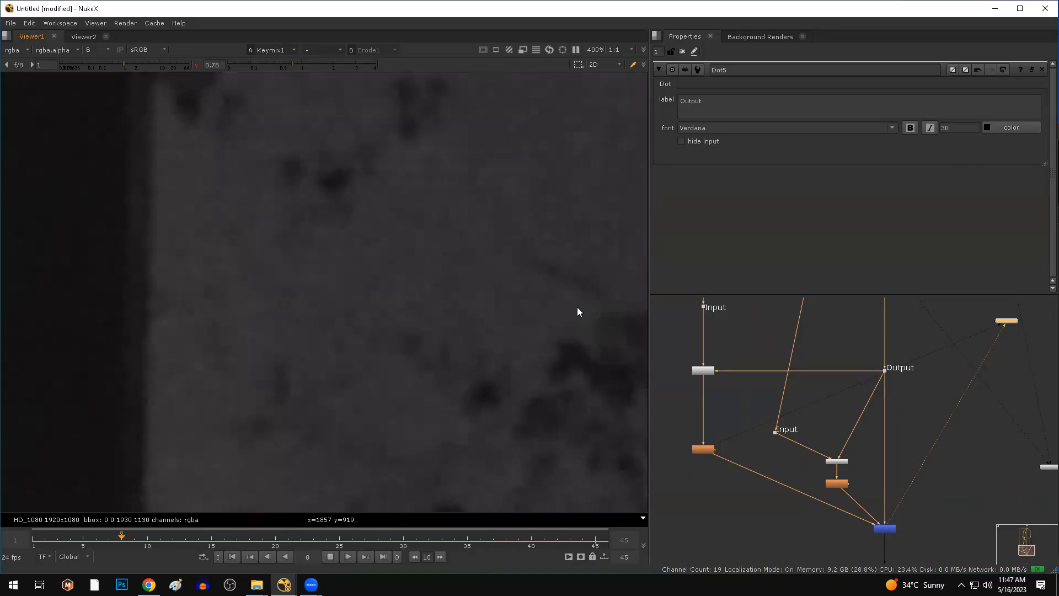
pyautogui.click(329, 557)
pyautogui.scroll(-2, 446, 334)
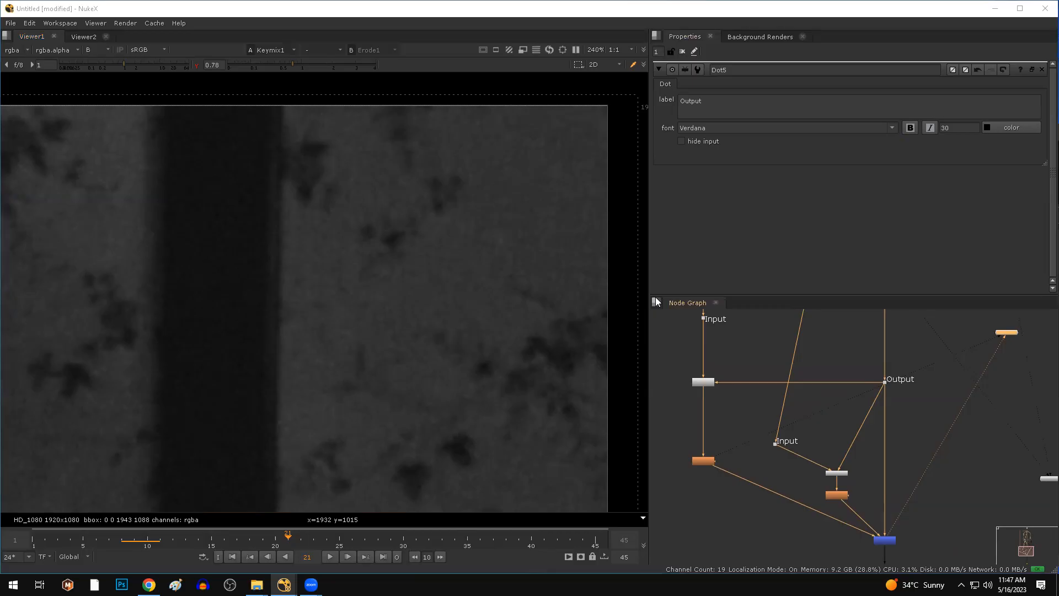
# - Show the Node Graph pane's tab header and enlarge the node graph by resizing the neighbouring panes
pyautogui.click(656, 296)
pyautogui.click(667, 396)
pyautogui.click(664, 371)
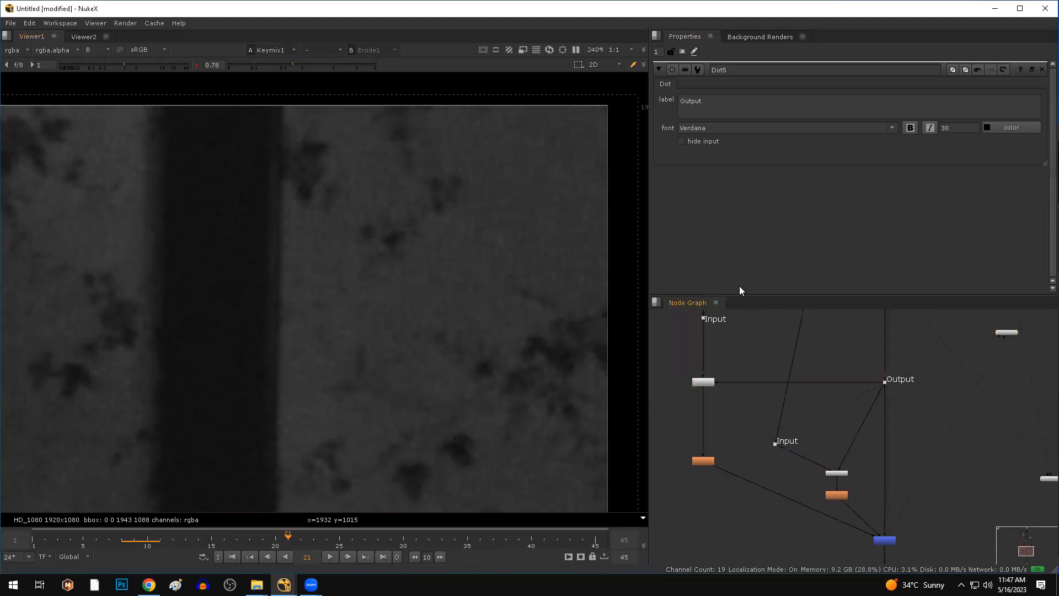
pyautogui.moveTo(650, 222); pyautogui.dragTo(455, 220)
pyautogui.scroll(-2, 682, 388)
pyautogui.moveTo(715, 295); pyautogui.dragTo(744, 204)
pyautogui.moveTo(677, 409); pyautogui.dragTo(737, 467, button='middle')
pyautogui.scroll(3, 726, 385)
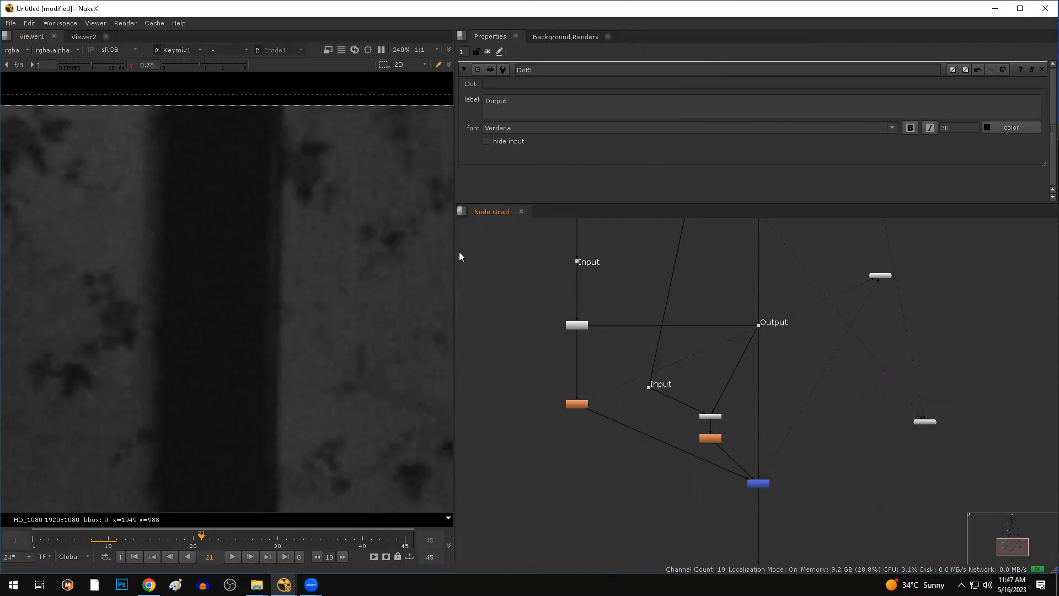
pyautogui.moveTo(453, 249); pyautogui.dragTo(504, 241)
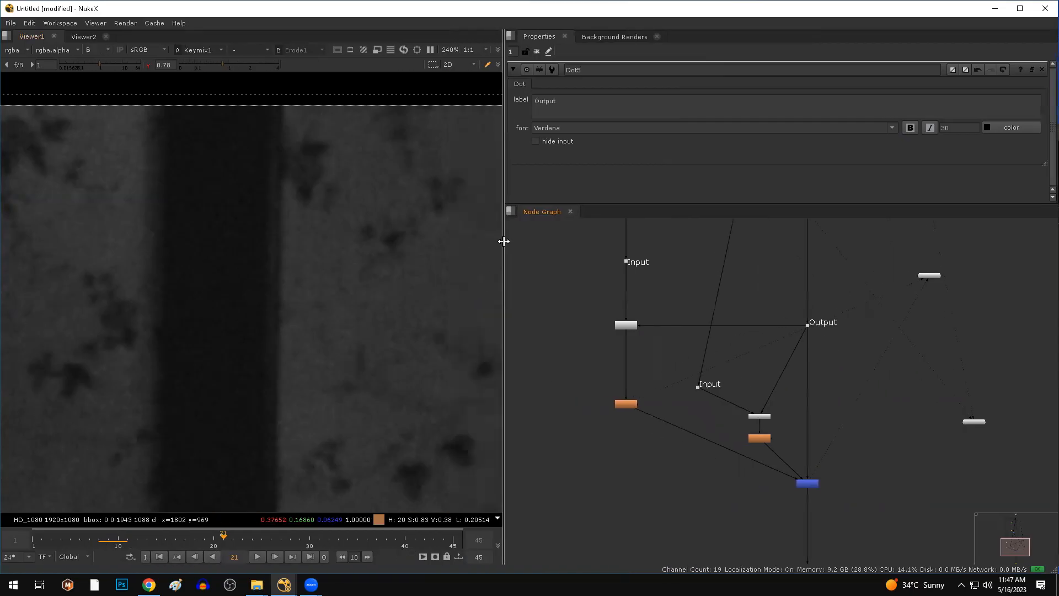
# - Select the F_ReGrain and Blur nodes above the Keymix, and enlarge the properties area and the viewer
pyautogui.moveTo(715, 466); pyautogui.dragTo(517, 422, button='middle')
pyautogui.scroll(5, 531, 413)
pyautogui.moveTo(656, 352); pyautogui.dragTo(571, 472)
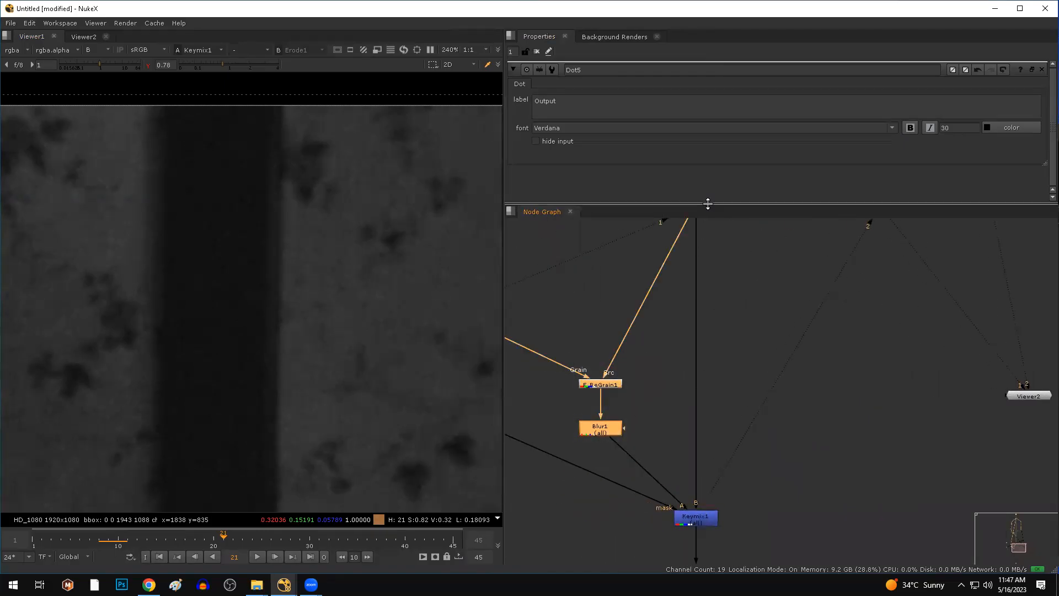
pyautogui.moveTo(710, 203); pyautogui.dragTo(719, 283)
pyautogui.moveTo(699, 426); pyautogui.dragTo(761, 384, button='middle')
pyautogui.scroll(-6, 234, 288)
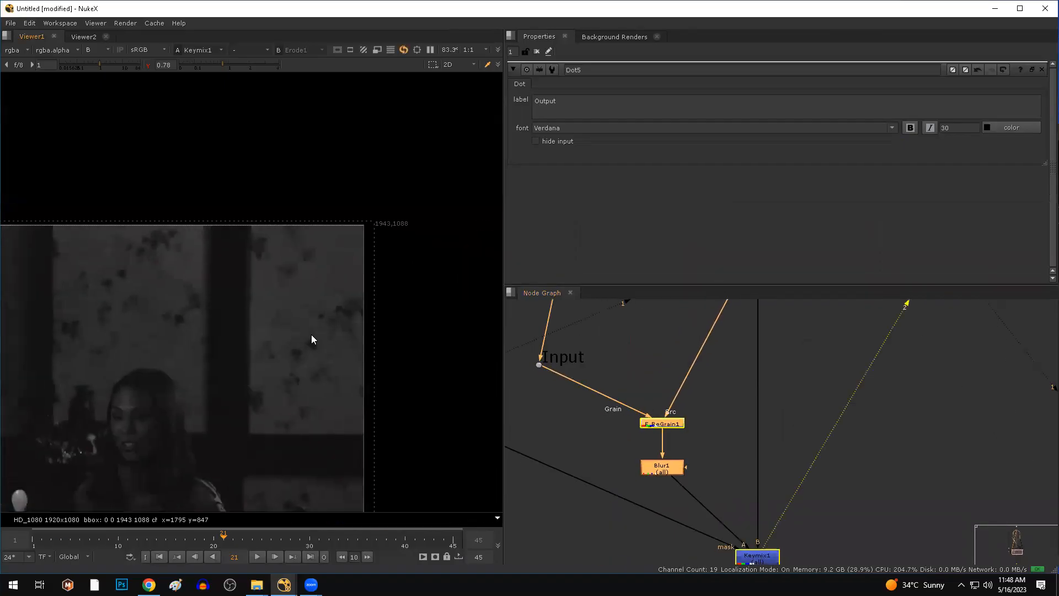
pyautogui.scroll(6, 255, 323)
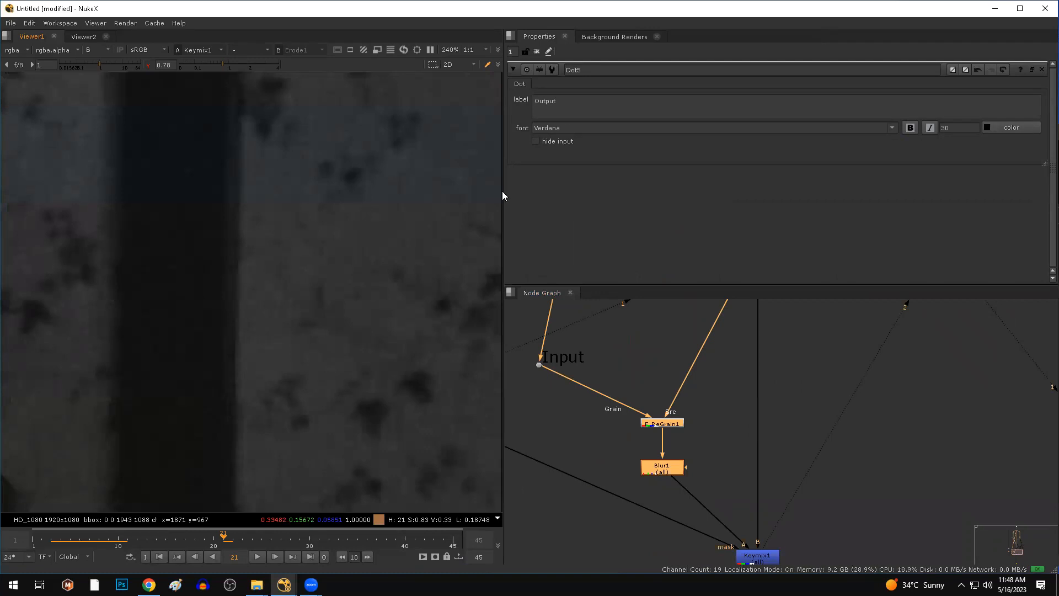
pyautogui.moveTo(502, 191); pyautogui.dragTo(637, 175)
# - Check the Keymix result's red channel, and play back its blue channel to examine the patched wallpaper's grain
pyautogui.press('r')
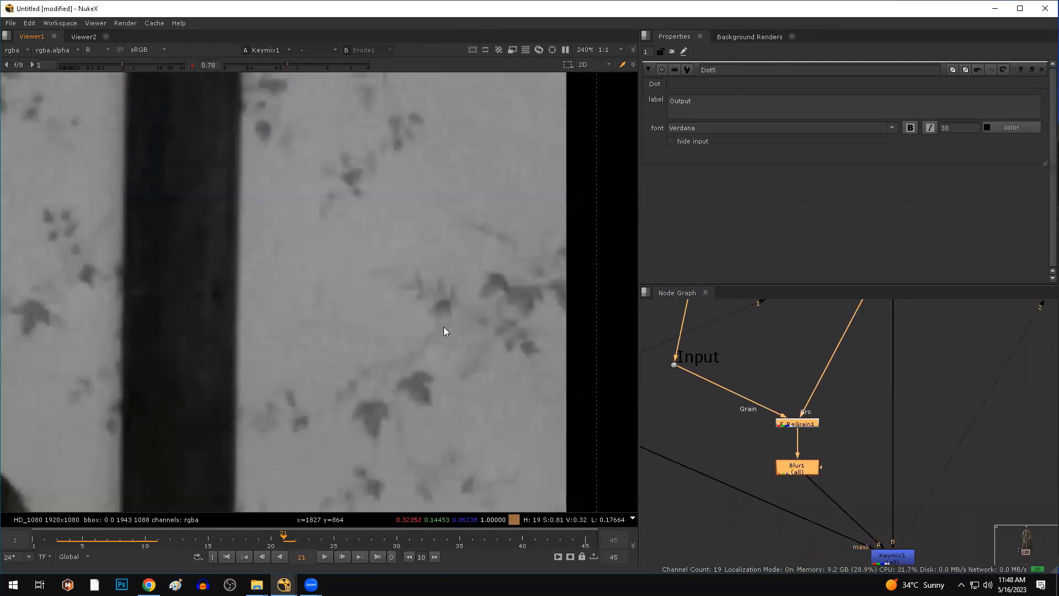
pyautogui.scroll(-1, 443, 327)
pyautogui.press('b')
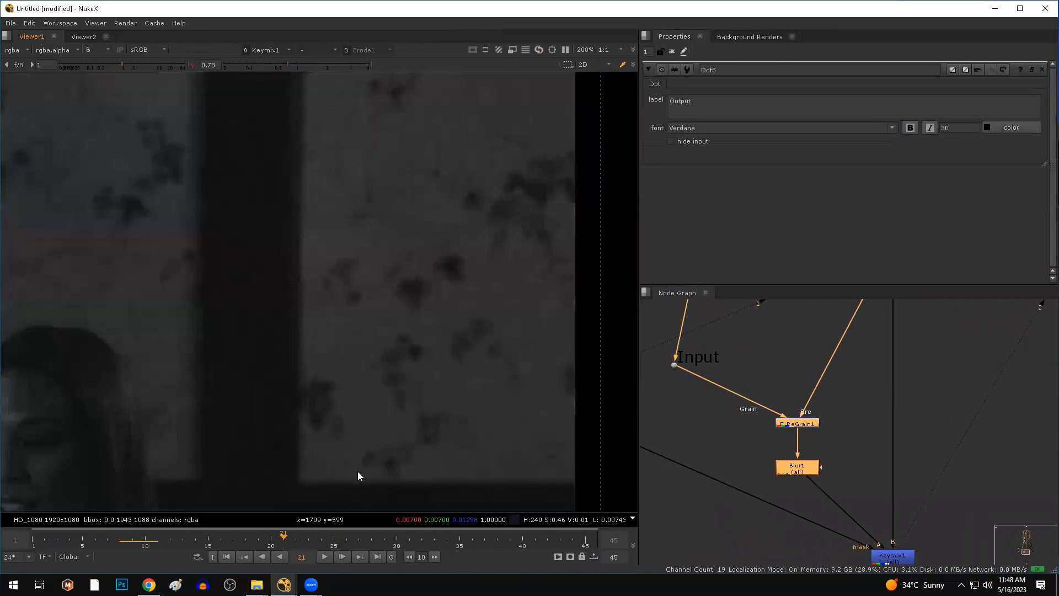
pyautogui.click(325, 555)
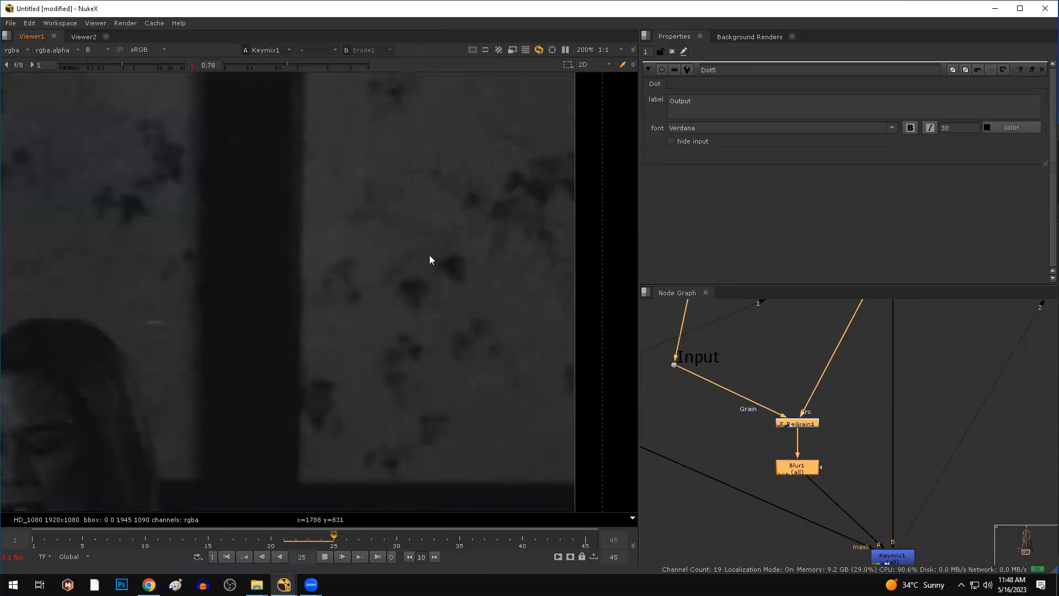
pyautogui.scroll(2, 438, 364)
pyautogui.moveTo(412, 260); pyautogui.dragTo(537, 491)
pyautogui.moveTo(381, 299); pyautogui.dragTo(527, 455)
pyautogui.moveTo(406, 282); pyautogui.dragTo(539, 469)
pyautogui.moveTo(369, 260); pyautogui.dragTo(568, 473)
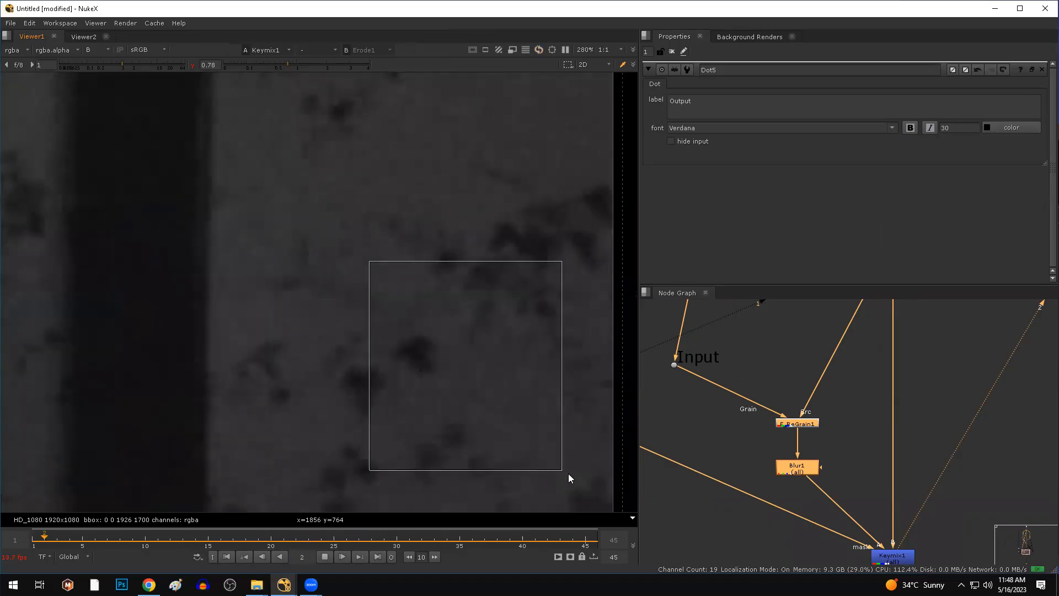
pyautogui.click(324, 556)
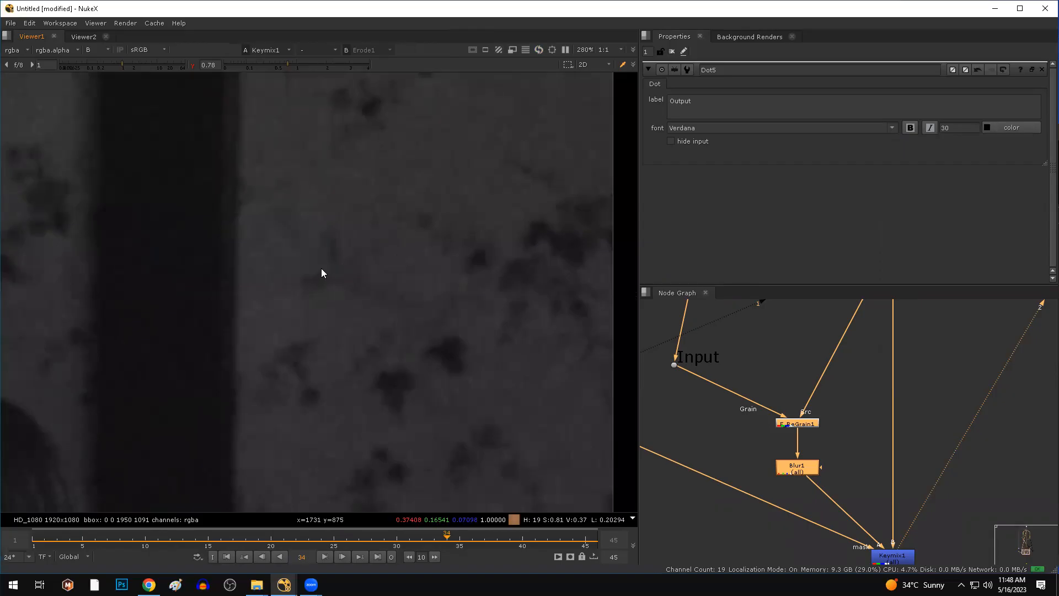
# - Play back the green and red channels of the Keymix result and compare their grain on the wallpaper
pyautogui.press('g')
pyautogui.click(326, 554)
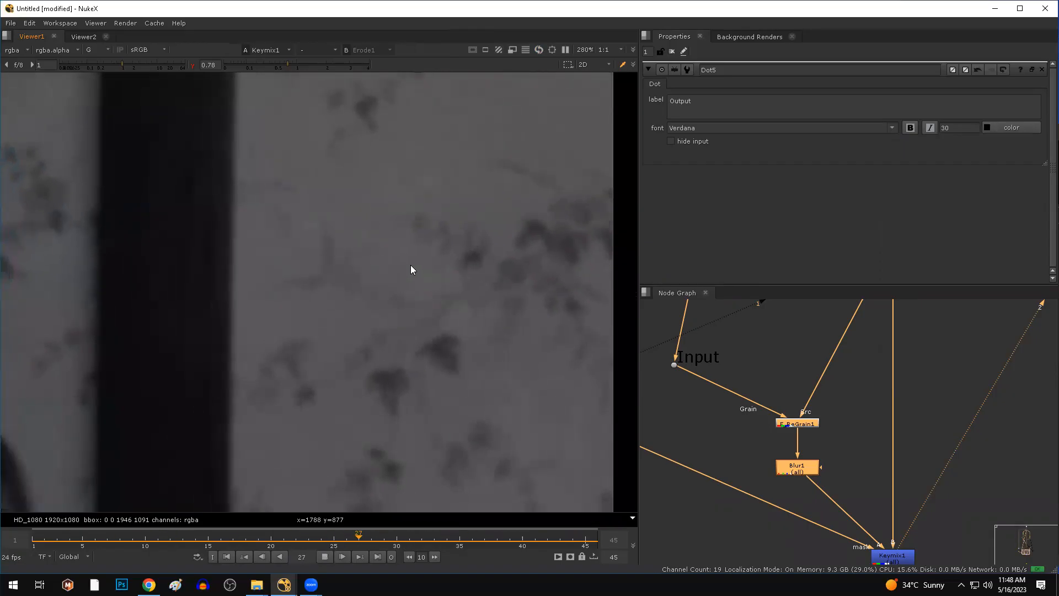
pyautogui.click(324, 556)
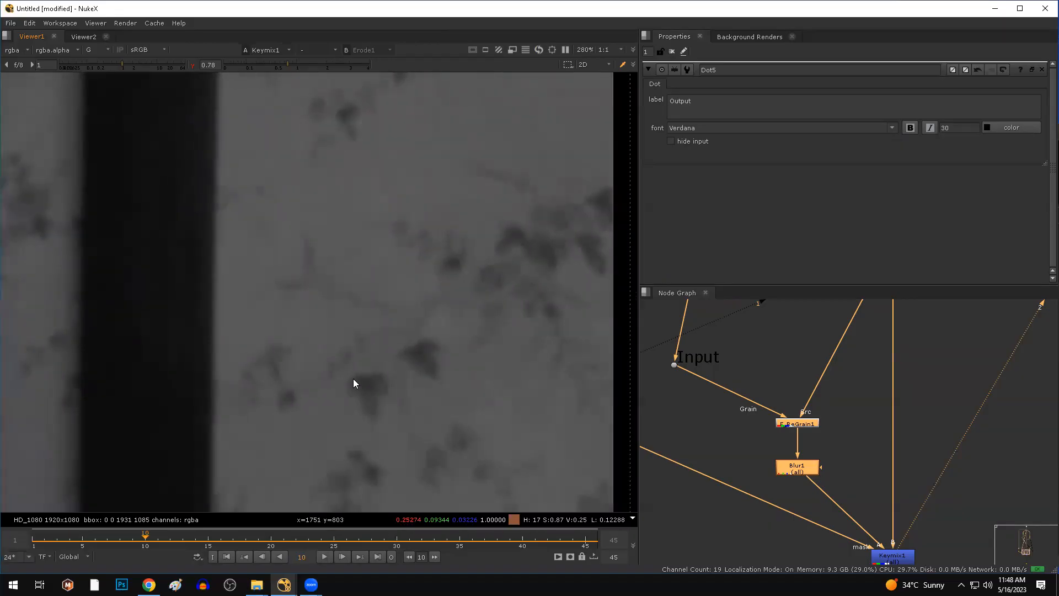
pyautogui.press('r')
pyautogui.click(325, 556)
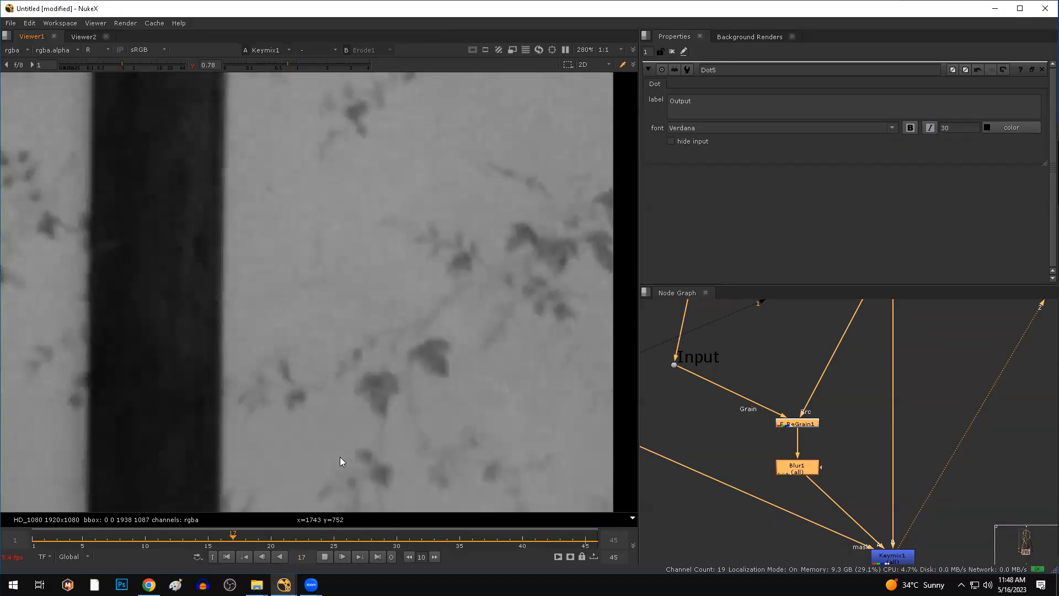
pyautogui.scroll(3, 335, 438)
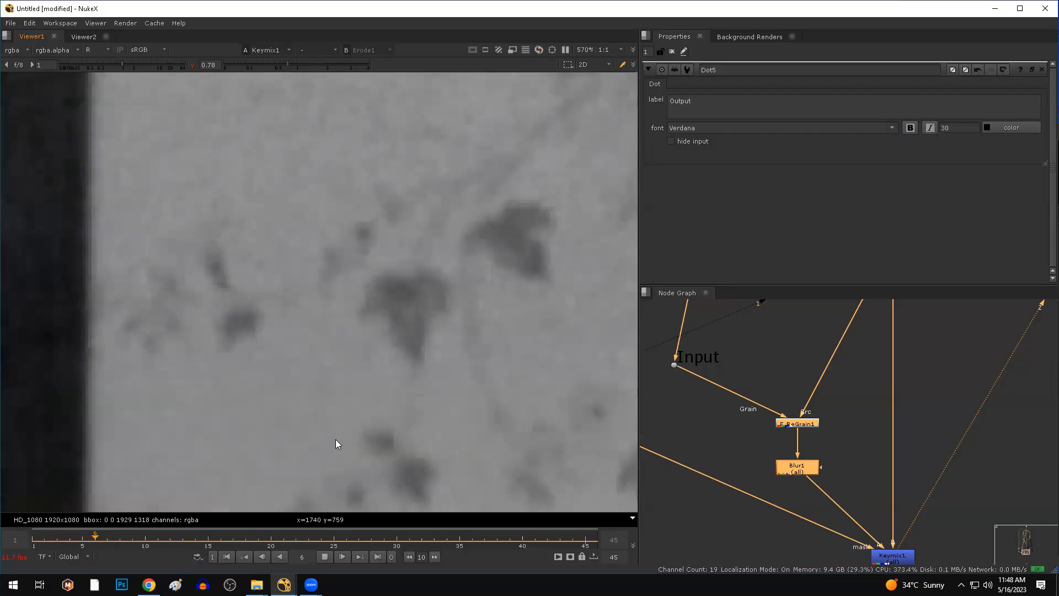
pyautogui.scroll(-2, 354, 345)
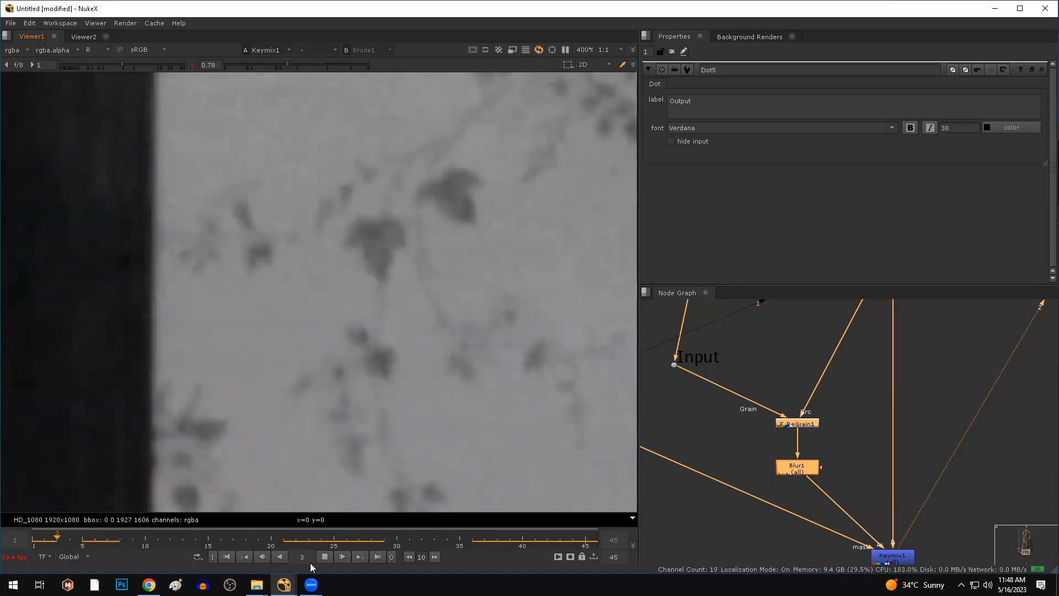
pyautogui.click(324, 556)
# - Examine several wallpaper areas in the red channel at frame 12 for differences in grain
pyautogui.scroll(-2, 435, 348)
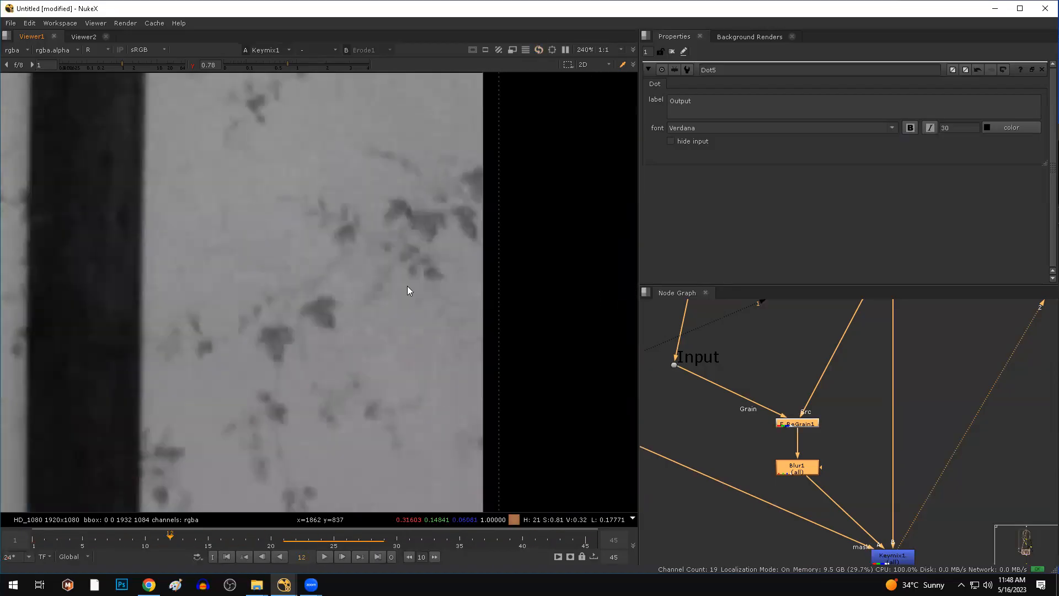
pyautogui.moveTo(369, 138); pyautogui.dragTo(181, 317)
pyautogui.moveTo(174, 453); pyautogui.dragTo(313, 503)
pyautogui.moveTo(312, 129); pyautogui.dragTo(193, 257)
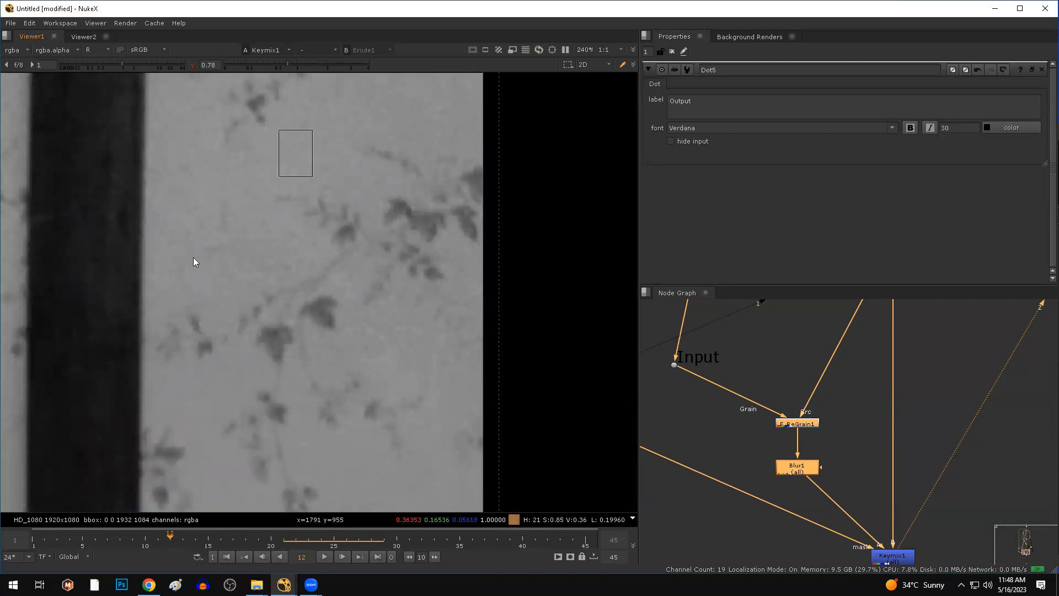
pyautogui.moveTo(161, 139); pyautogui.dragTo(262, 276)
pyautogui.moveTo(270, 529); pyautogui.dragTo(282, 500)
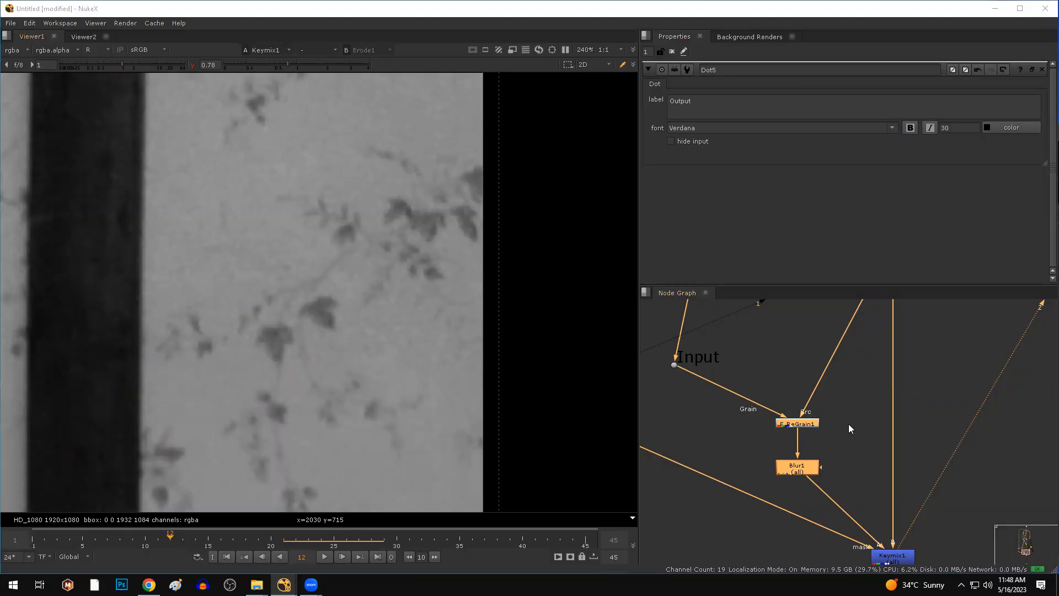
# - In the F_ReGrain node's advanced settings, set Red Amount to 0.48 and Red Size to 0.56, and inspect the grain
pyautogui.doubleClick(805, 426)
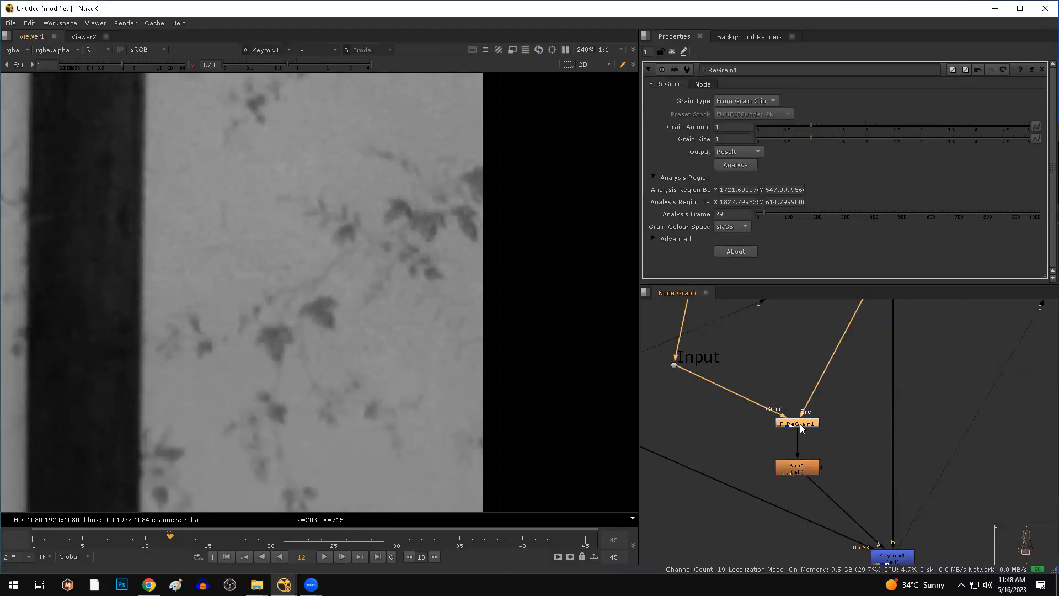
pyautogui.click(655, 237)
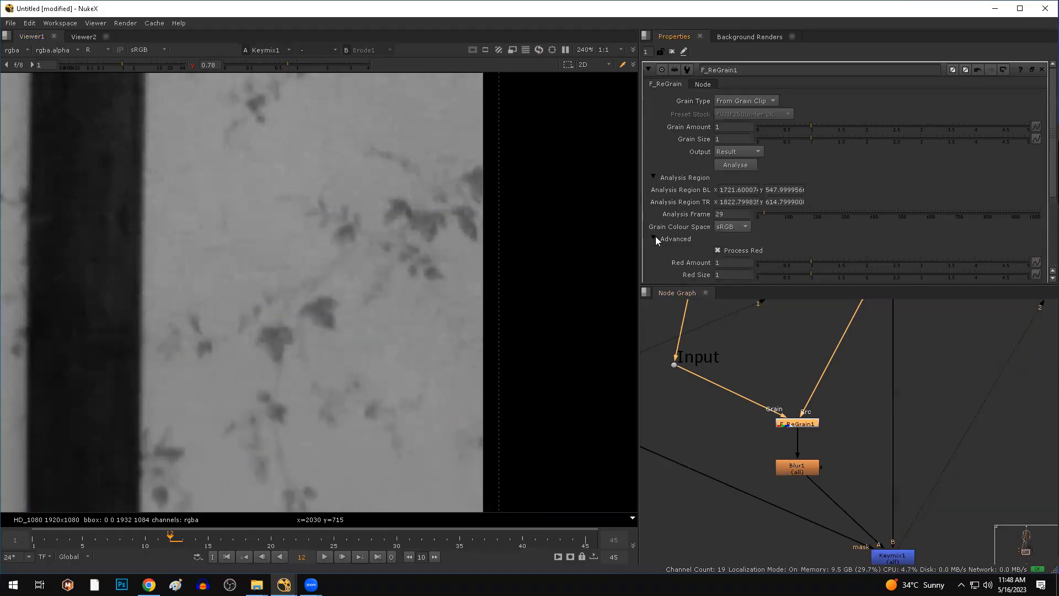
pyautogui.scroll(-1, 753, 205)
pyautogui.scroll(-2, 761, 187)
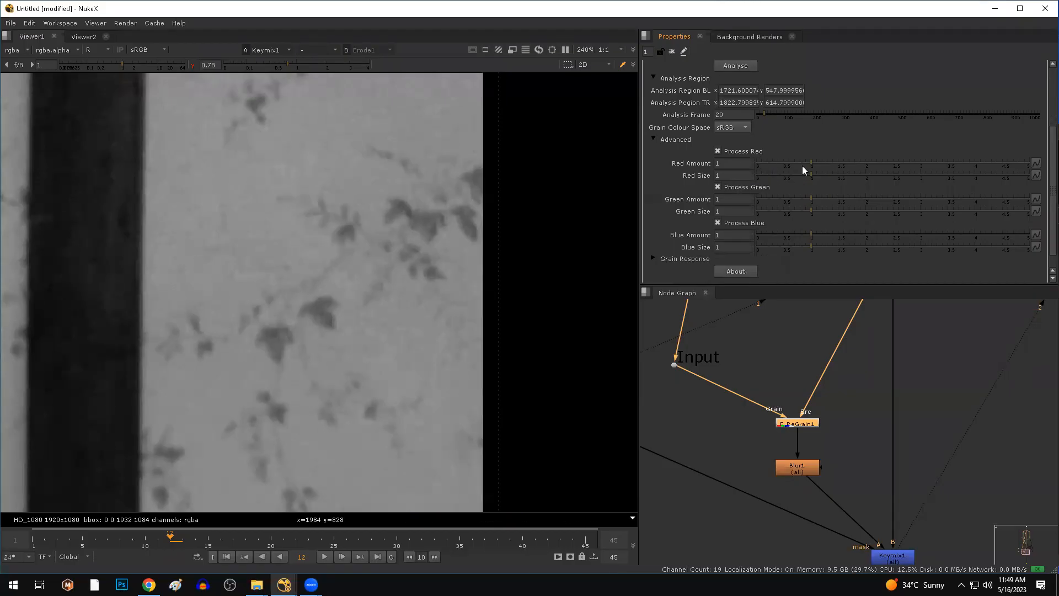
pyautogui.moveTo(811, 161); pyautogui.dragTo(786, 172)
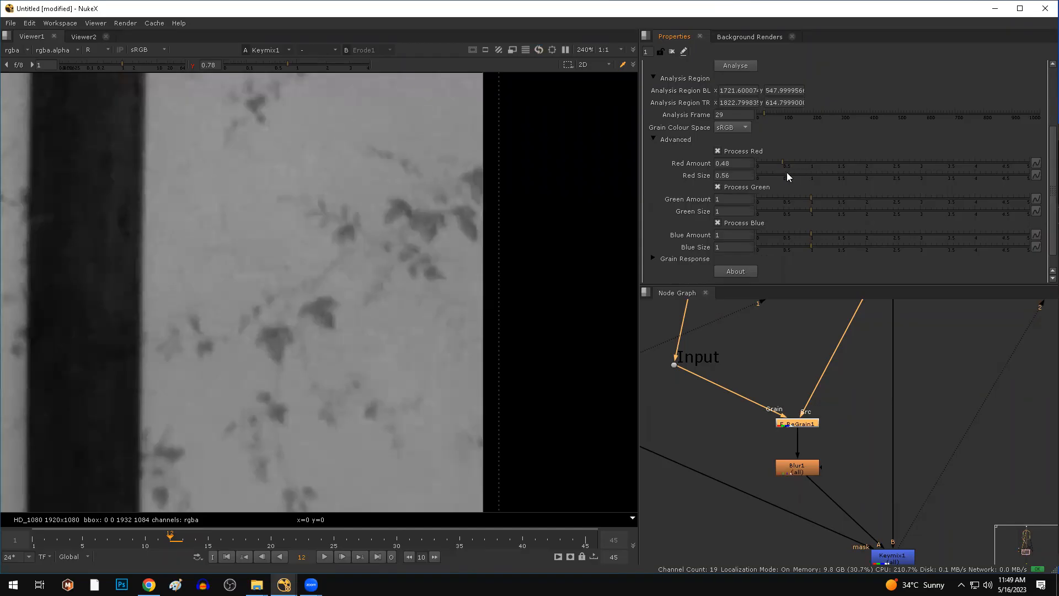
pyautogui.scroll(2, 184, 259)
pyautogui.keyDown('ctrl'); pyautogui.keyDown('shift'); pyautogui.moveTo(195, 225); pyautogui.dragTo(248, 342); pyautogui.keyUp('shift'); pyautogui.keyUp('ctrl')
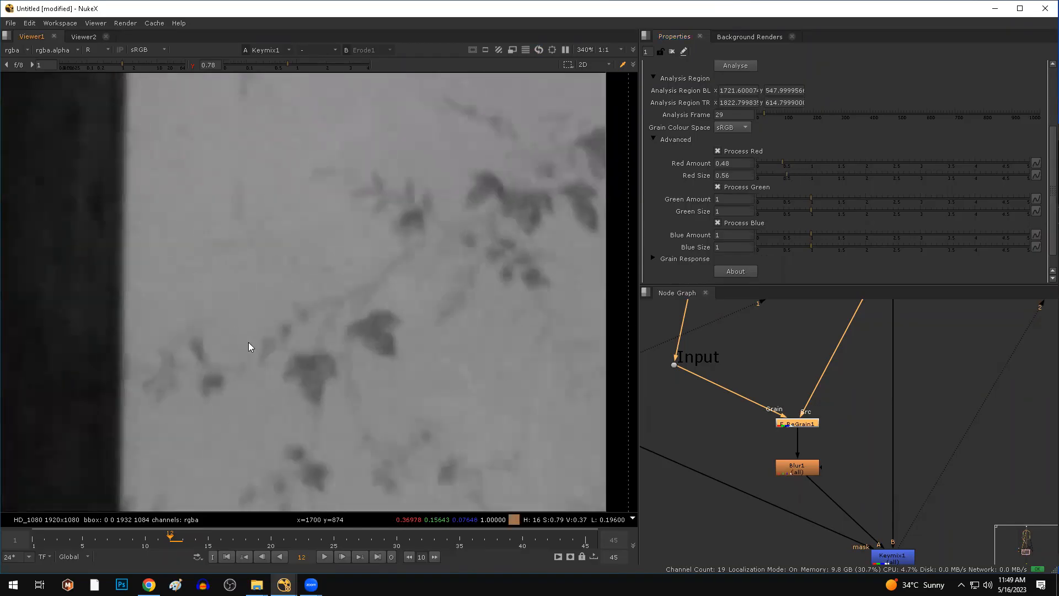
# - In the F_ReGrain node's advanced settings, set Red Amount to 0.56 and Red Size to 0.64, and inspect the wallpaper
pyautogui.click(811, 161)
pyautogui.click(811, 173)
pyautogui.click(787, 161)
pyautogui.click(791, 175)
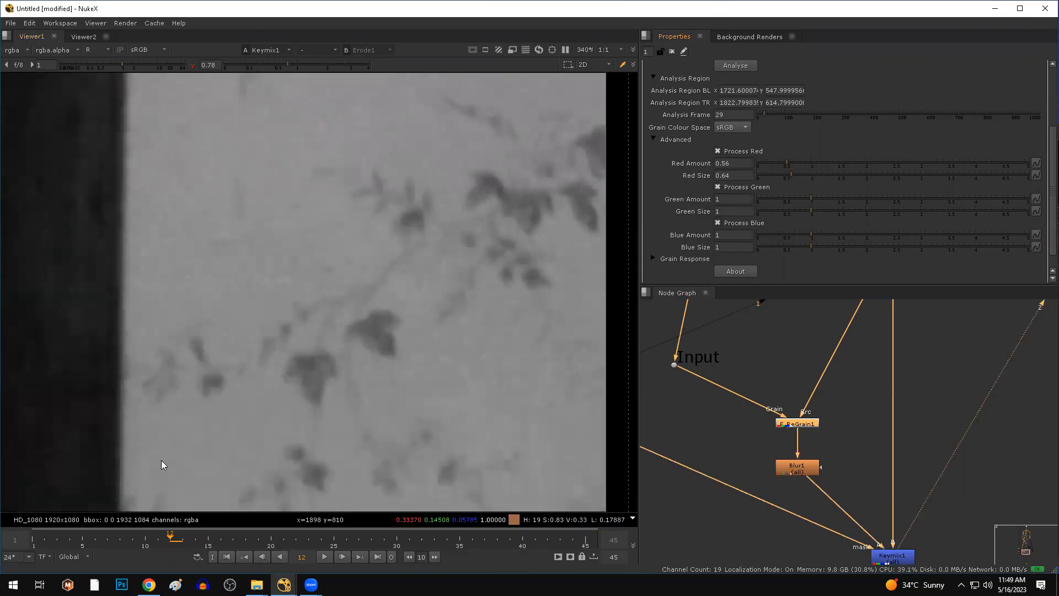
pyautogui.scroll(-2, 275, 332)
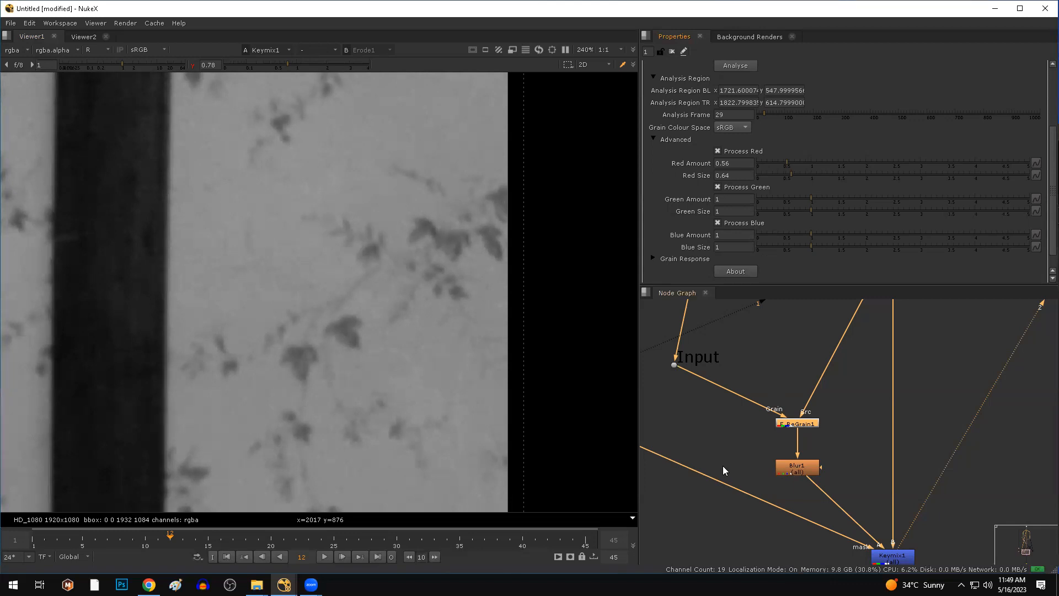
# - Reposition the F_ReGrain1 and Blur1 nodes so they line up vertically with a little more space between them
pyautogui.moveTo(724, 434); pyautogui.dragTo(769, 424, button='middle')
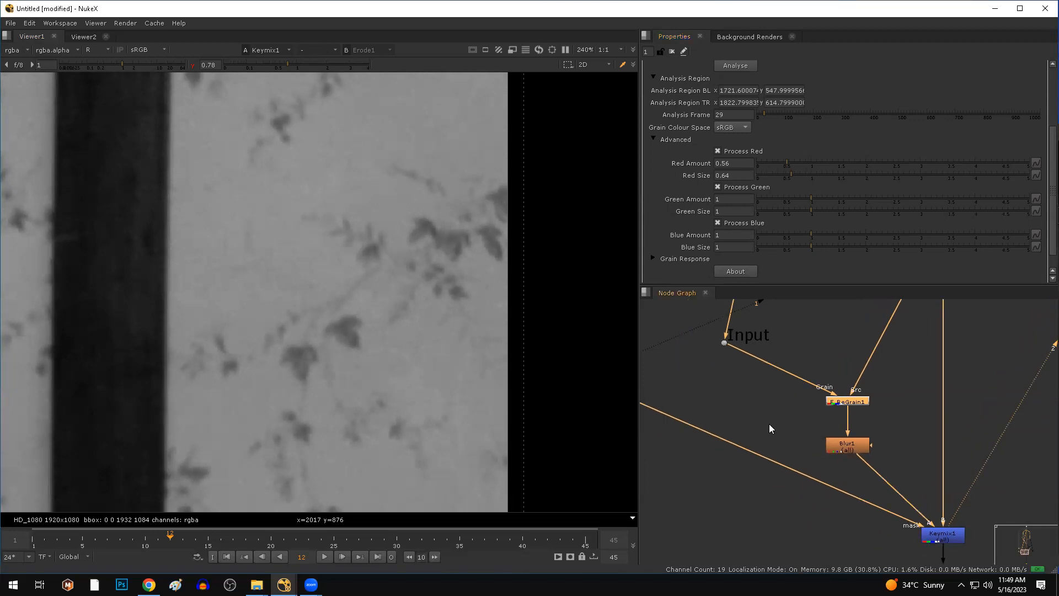
pyautogui.moveTo(782, 427); pyautogui.dragTo(757, 466, button='middle')
pyautogui.moveTo(824, 440); pyautogui.dragTo(825, 425)
pyautogui.moveTo(821, 484); pyautogui.dragTo(822, 472)
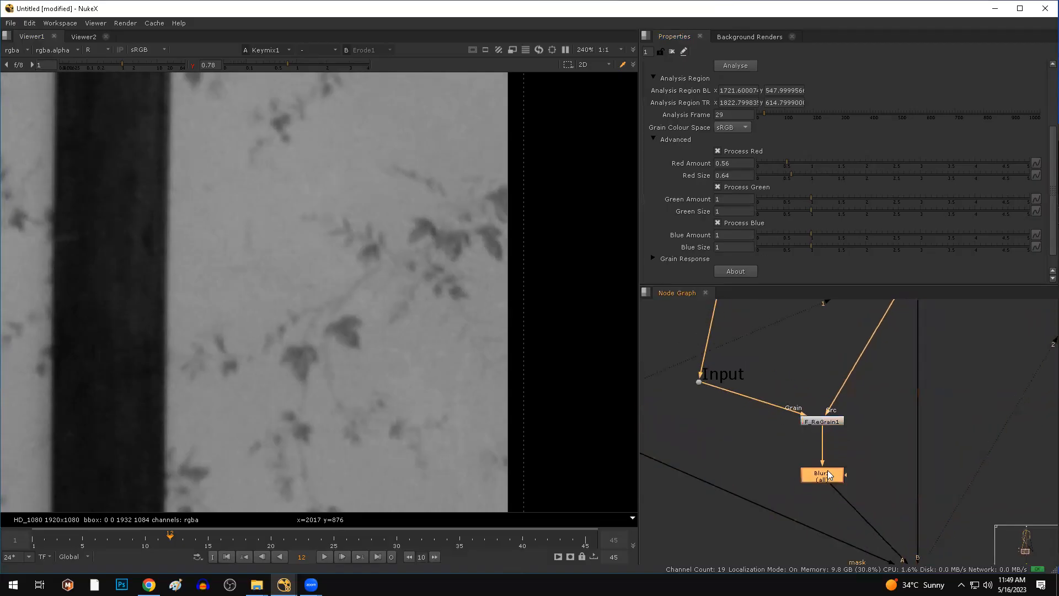
pyautogui.click(864, 447)
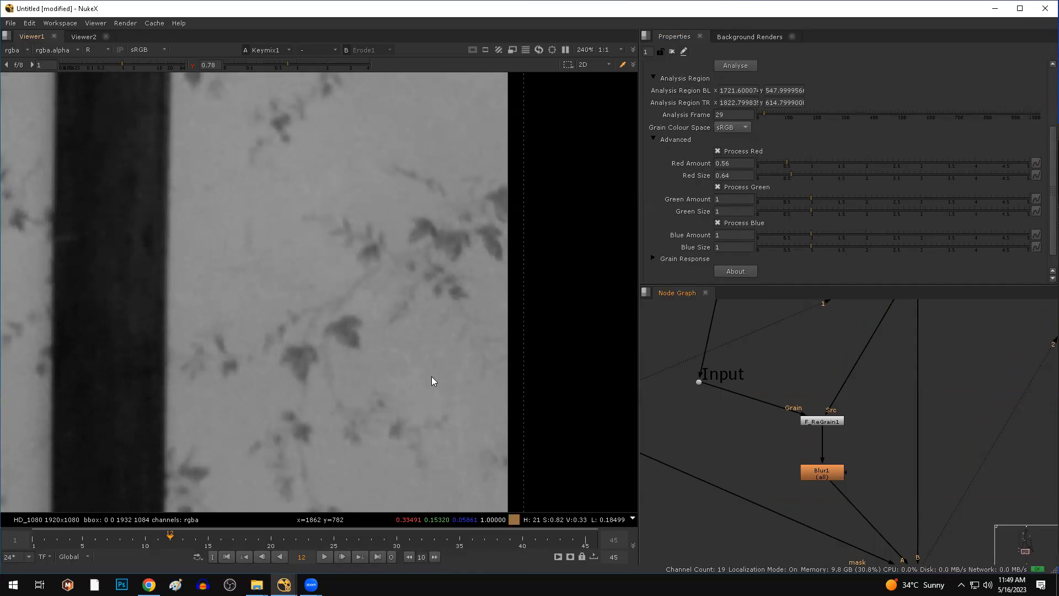
pyautogui.moveTo(881, 392); pyautogui.dragTo(789, 444)
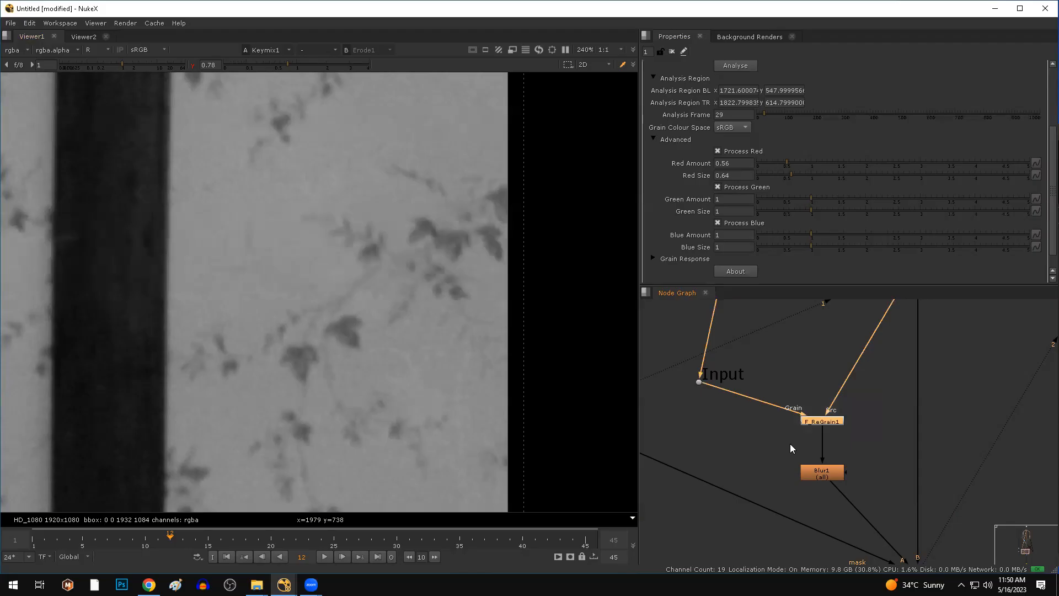
pyautogui.click(783, 444)
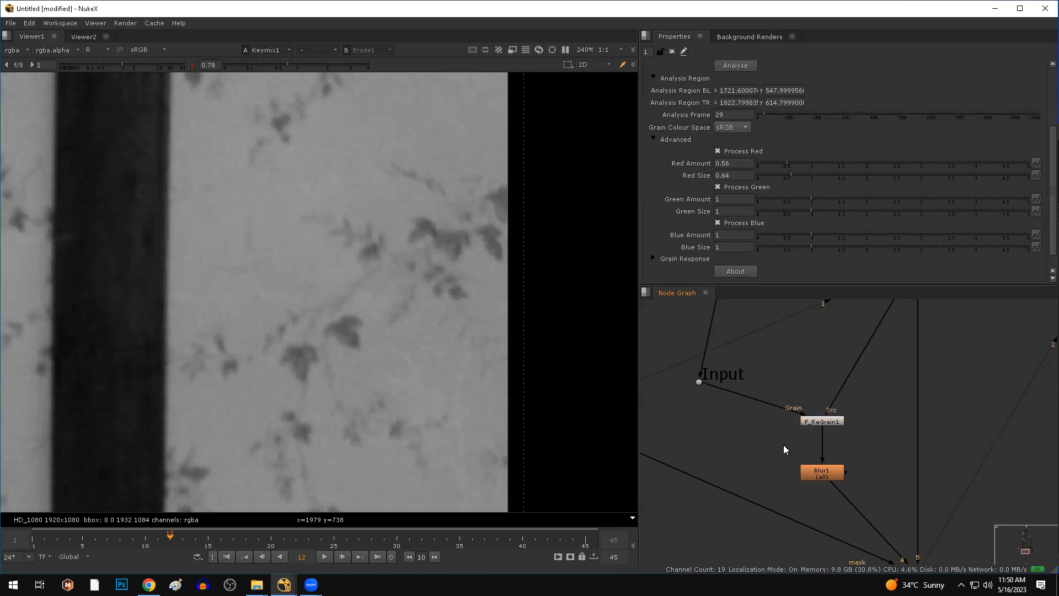
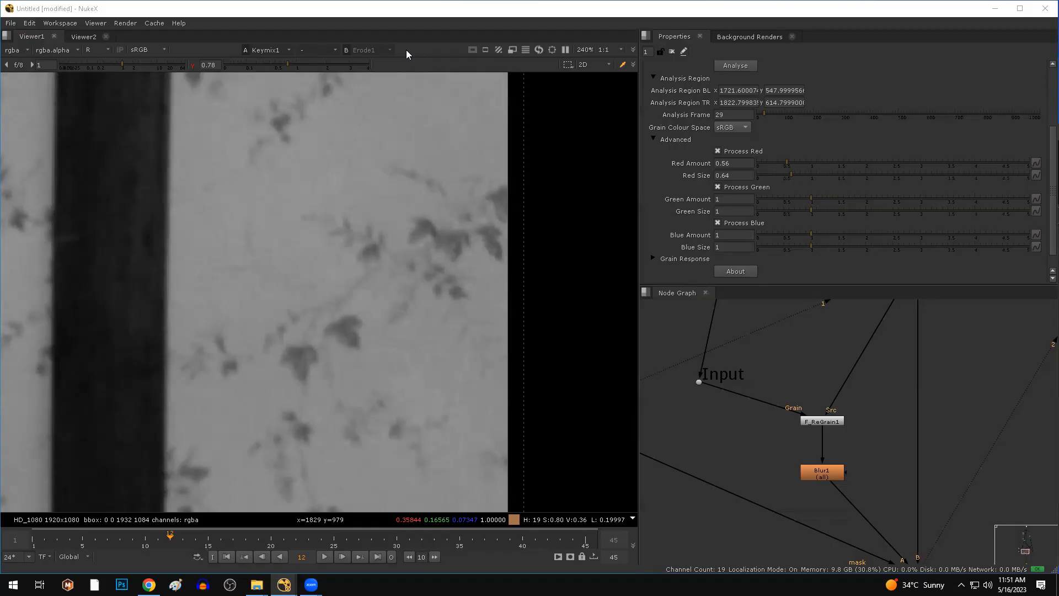
# - Switch to Chrome, follow the Stargate batch 13 chat's Google Drive link, download short12workfilev2.nk and show it in its folder
pyautogui.click(149, 585)
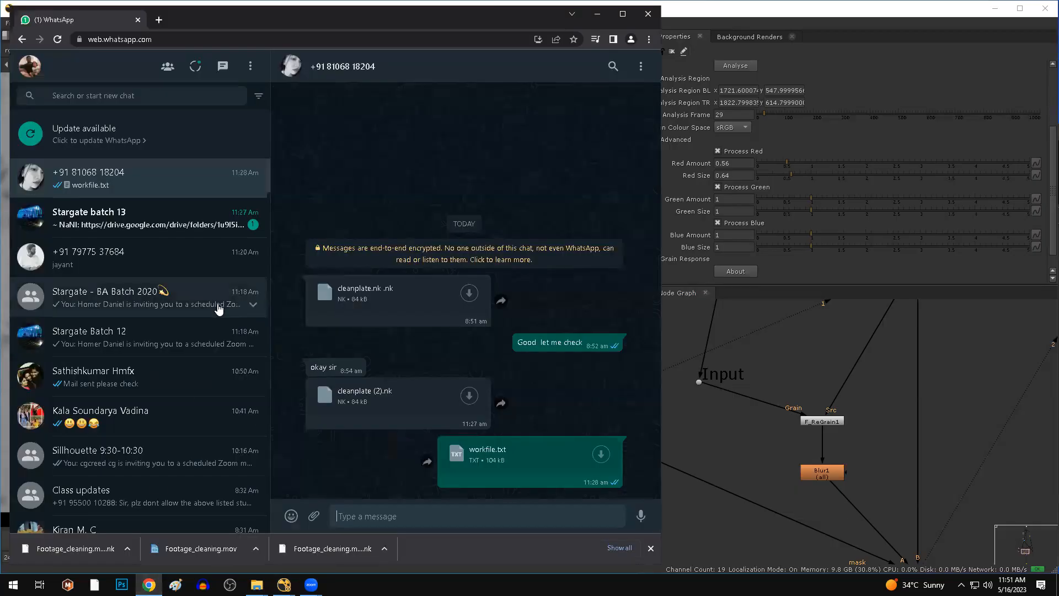
pyautogui.click(160, 218)
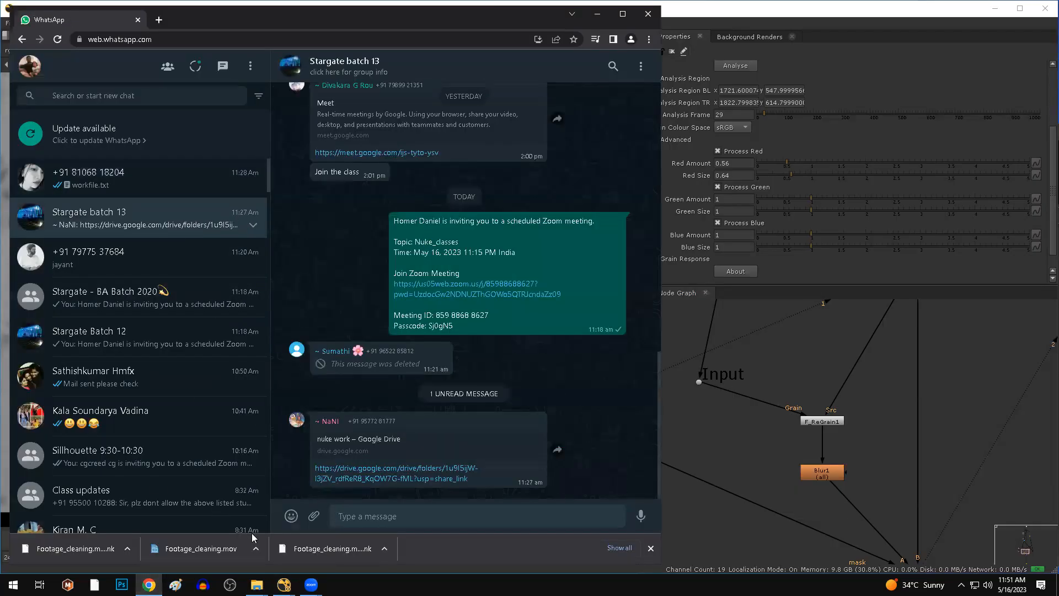
pyautogui.click(385, 480)
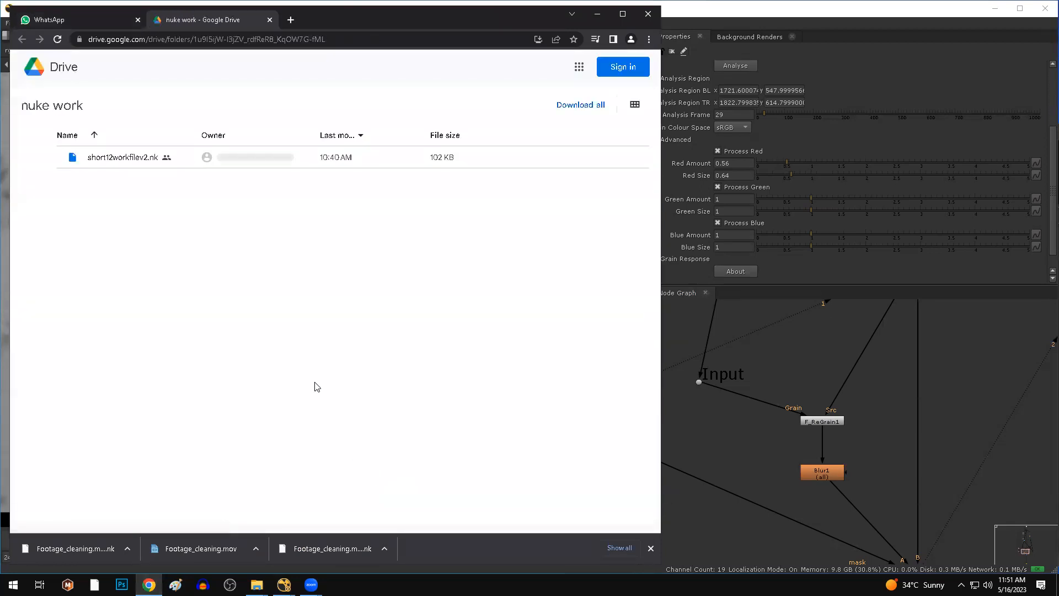
pyautogui.moveTo(151, 161)
pyautogui.click(490, 159)
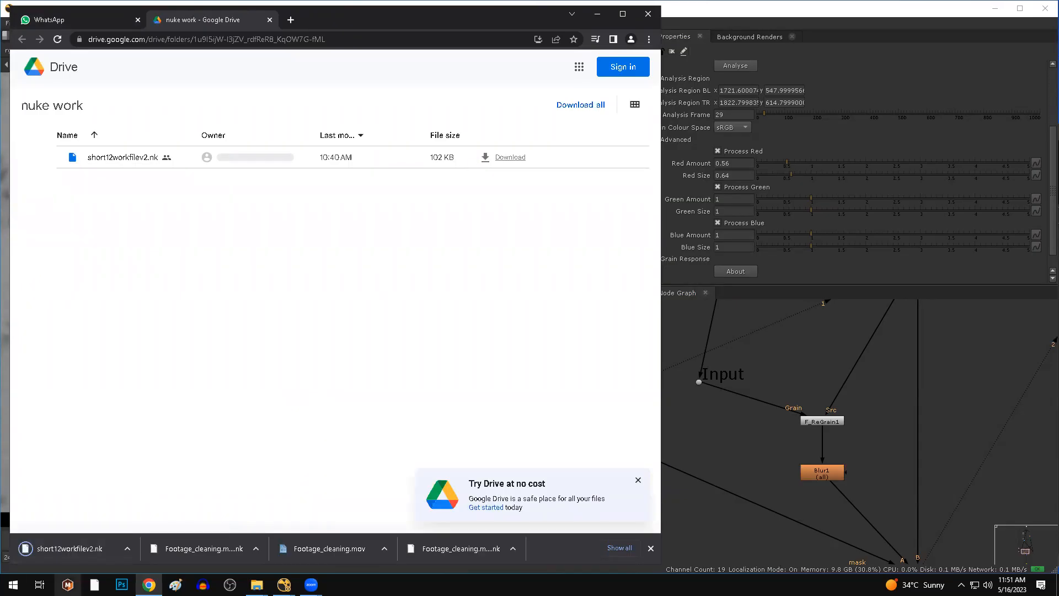
pyautogui.click(127, 548)
pyautogui.click(145, 512)
# - Back in Nuke, widen the Node Graph and bring empty space beside the existing node tree into view
pyautogui.click(903, 503)
pyautogui.scroll(-5, 878, 496)
pyautogui.moveTo(882, 499); pyautogui.dragTo(651, 422, button='middle')
pyautogui.scroll(-4, 668, 518)
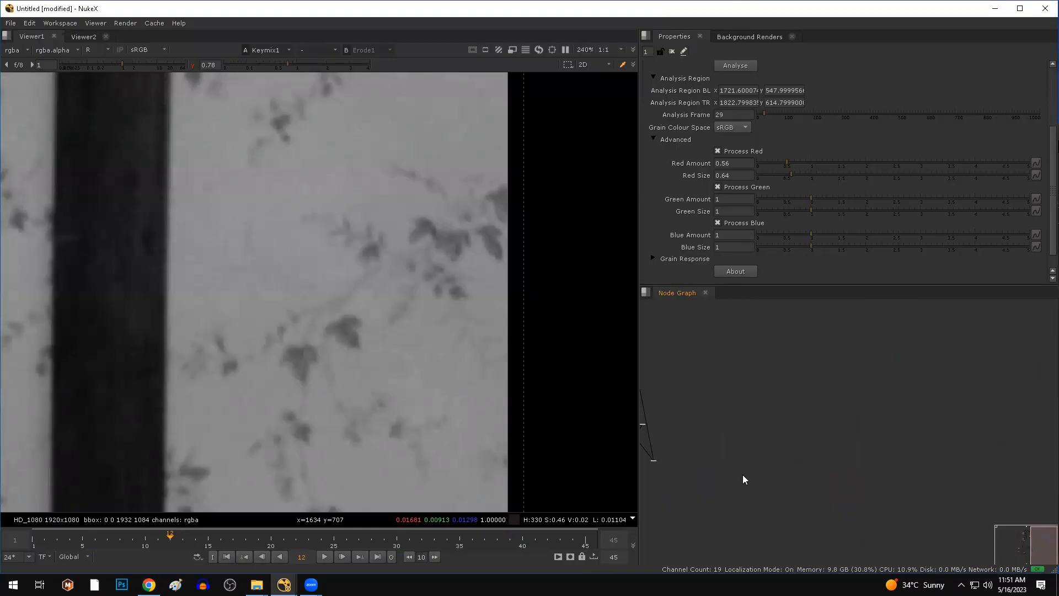
pyautogui.moveTo(641, 355); pyautogui.dragTo(403, 354)
pyautogui.moveTo(625, 451); pyautogui.dragTo(688, 413, button='middle')
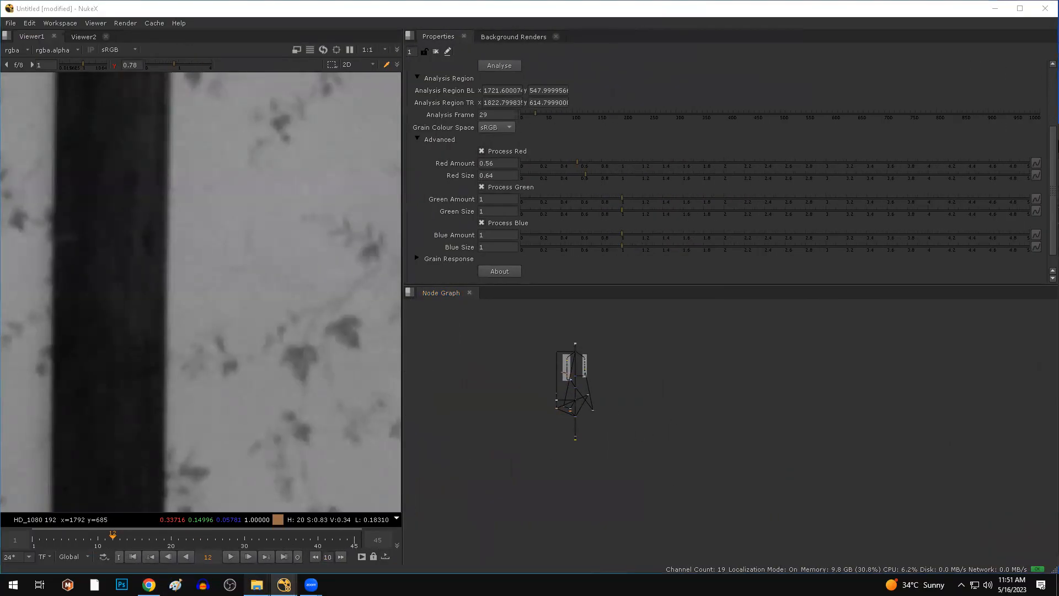
# - Import short12workfilev2.nk from the Downloads folder into the Node Graph, accept the version notice, and place its nodes near the existing tree
pyautogui.moveTo(256, 583)
pyautogui.click(256, 535)
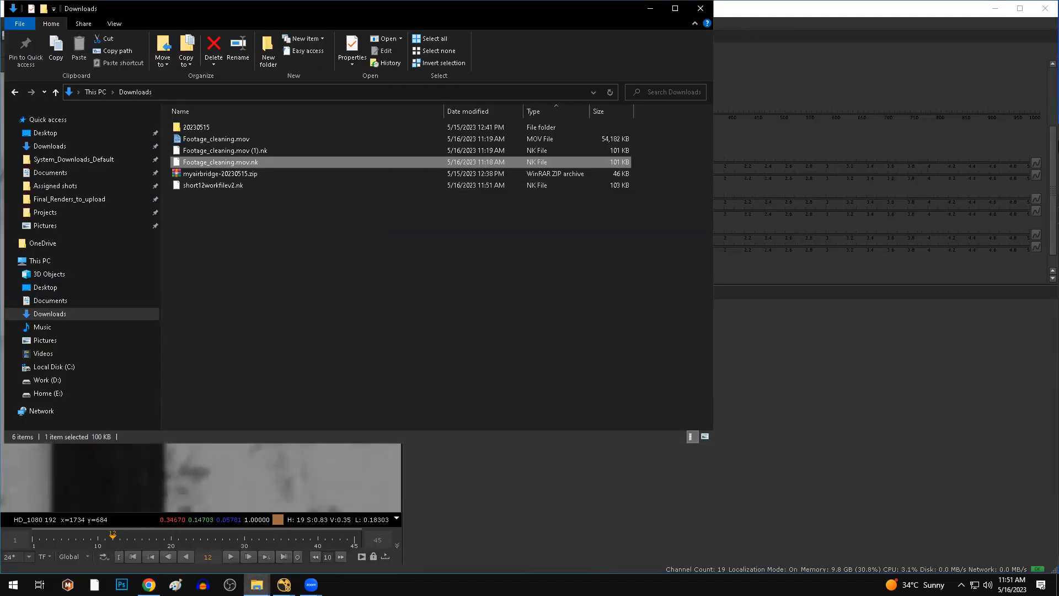
pyautogui.click(256, 584)
pyautogui.click(331, 558)
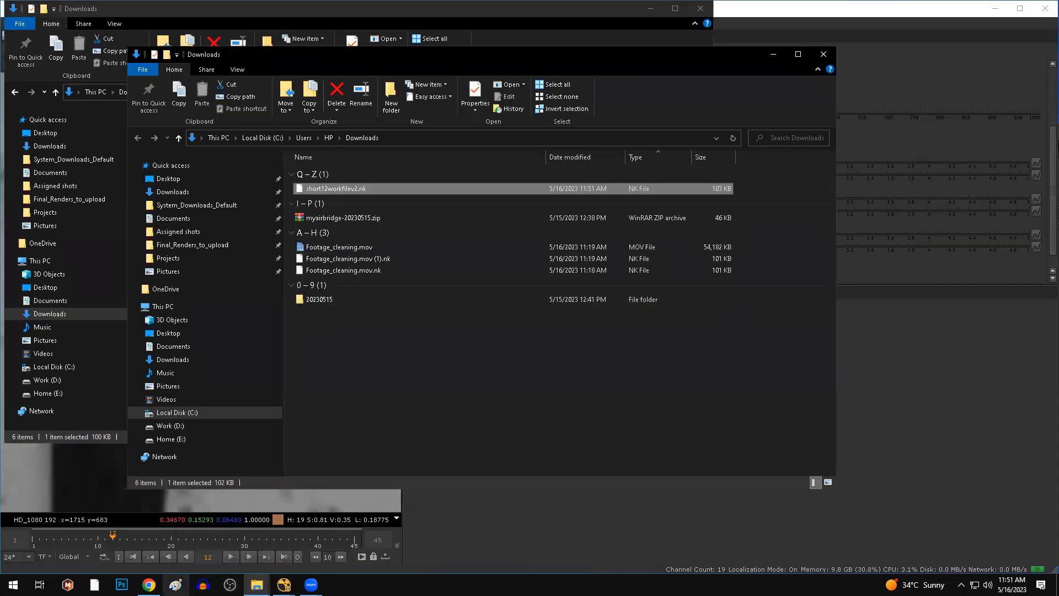
pyautogui.click(149, 584)
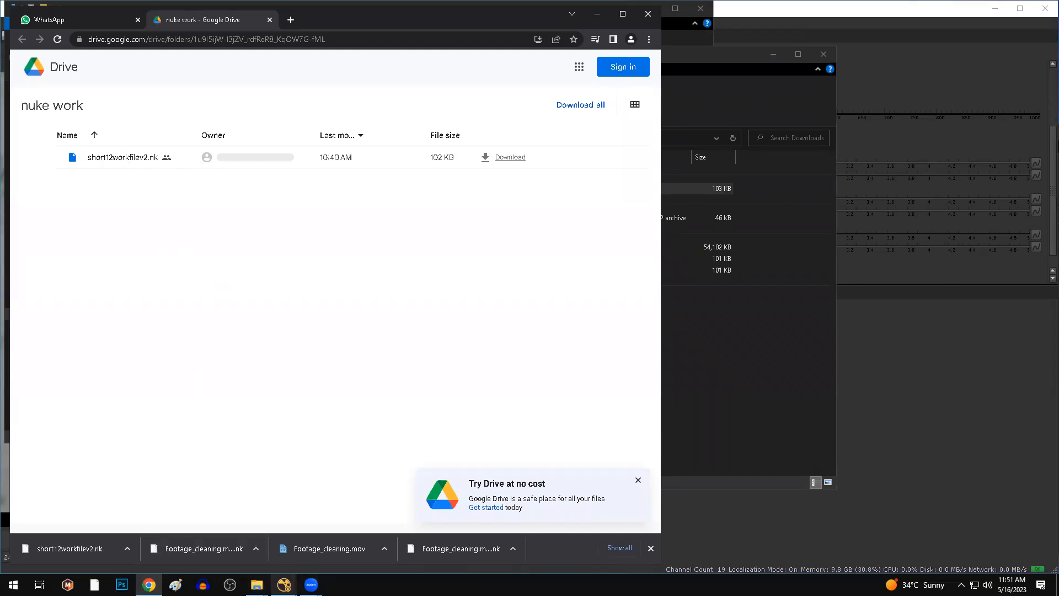
pyautogui.moveTo(256, 584)
pyautogui.click(266, 533)
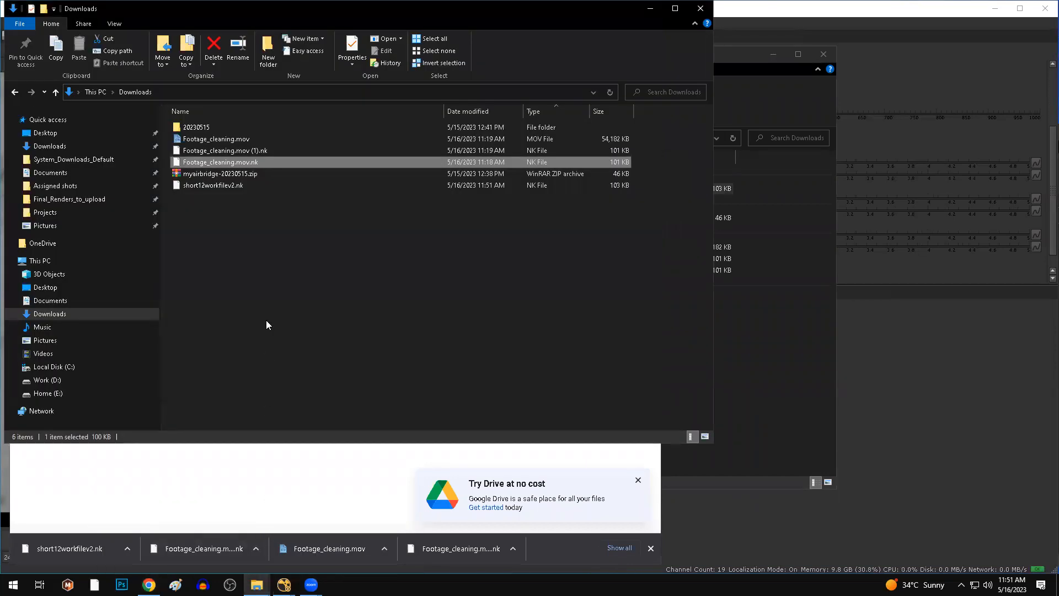
pyautogui.moveTo(220, 185); pyautogui.dragTo(870, 522)
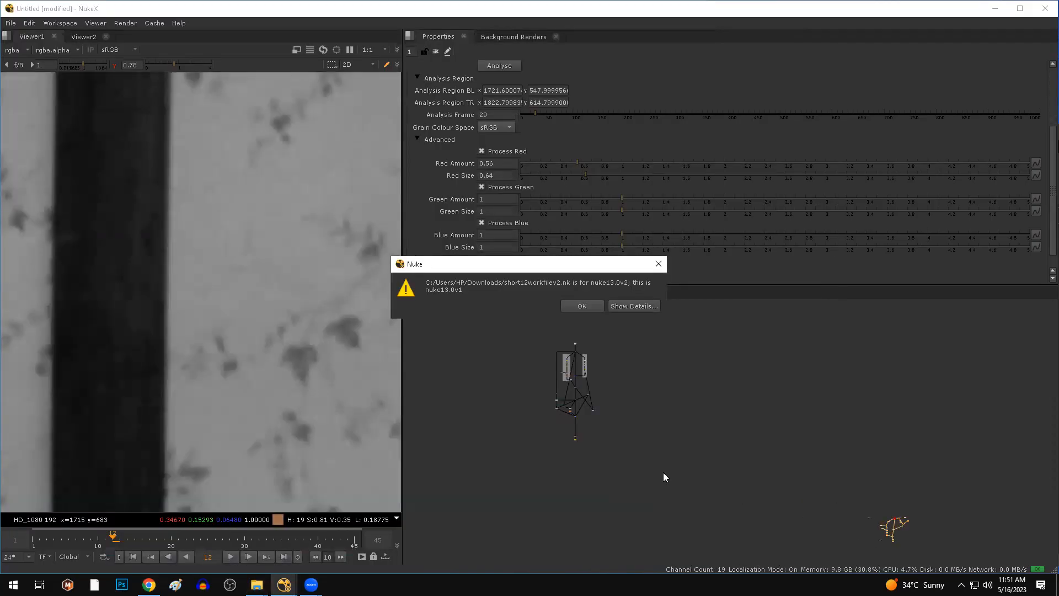
pyautogui.click(576, 305)
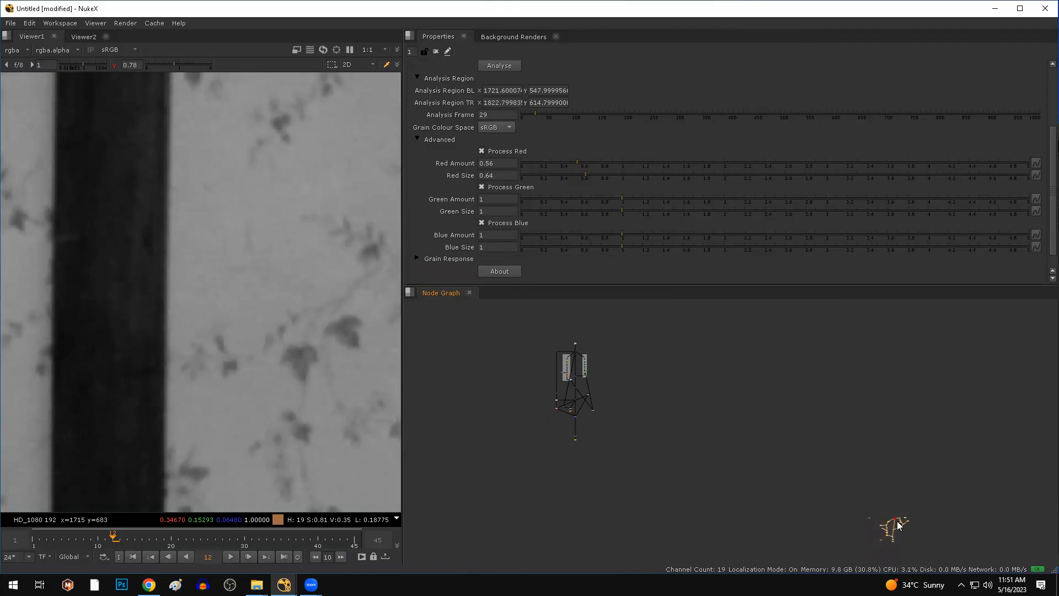
pyautogui.moveTo(896, 523); pyautogui.dragTo(669, 359)
pyautogui.scroll(3, 638, 350)
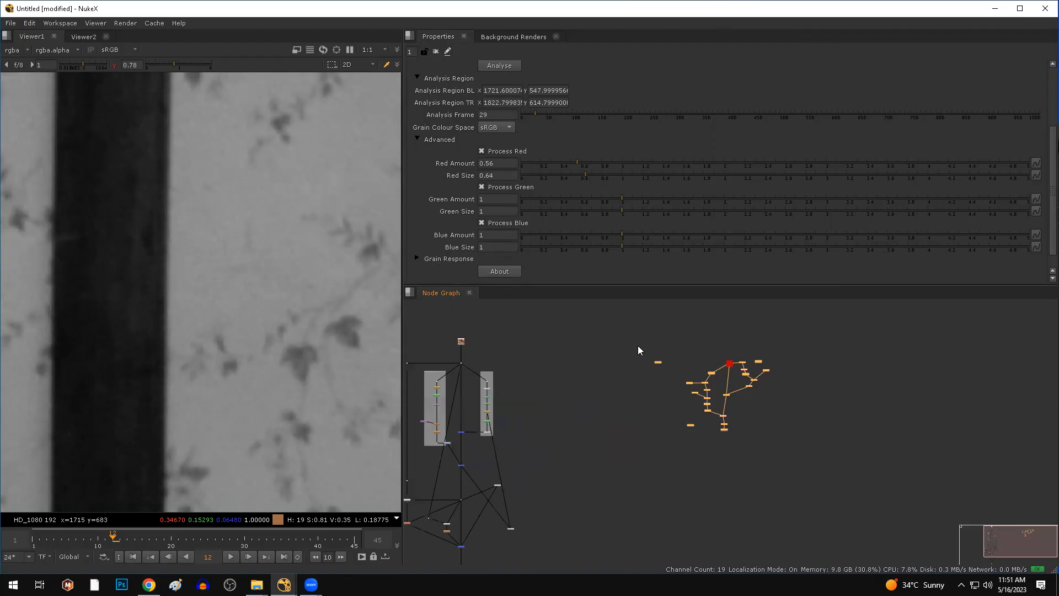
# - Put a copy of the existing footage Read node in place of the imported script's red Read node, and move the red one away
pyautogui.moveTo(487, 307); pyautogui.dragTo(444, 353)
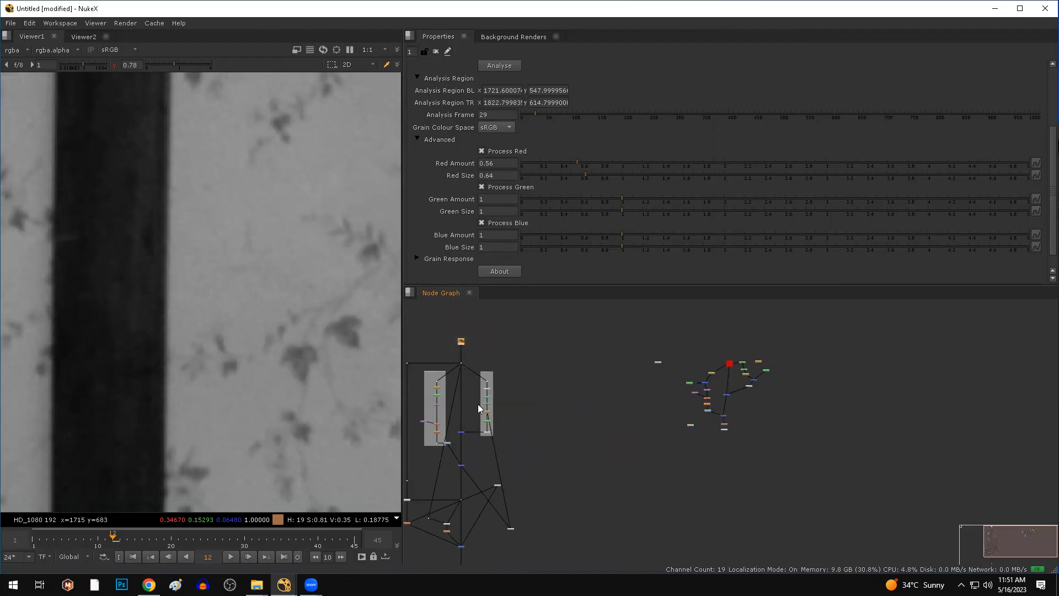
pyautogui.moveTo(653, 412); pyautogui.dragTo(600, 481, button='middle')
pyautogui.scroll(5, 659, 433)
pyautogui.hotkey('ctrl', 'v')
pyautogui.keyDown('ctrl'); pyautogui.keyDown('shift'); pyautogui.moveTo(661, 359); pyautogui.dragTo(690, 393); pyautogui.keyUp('shift'); pyautogui.keyUp('ctrl')
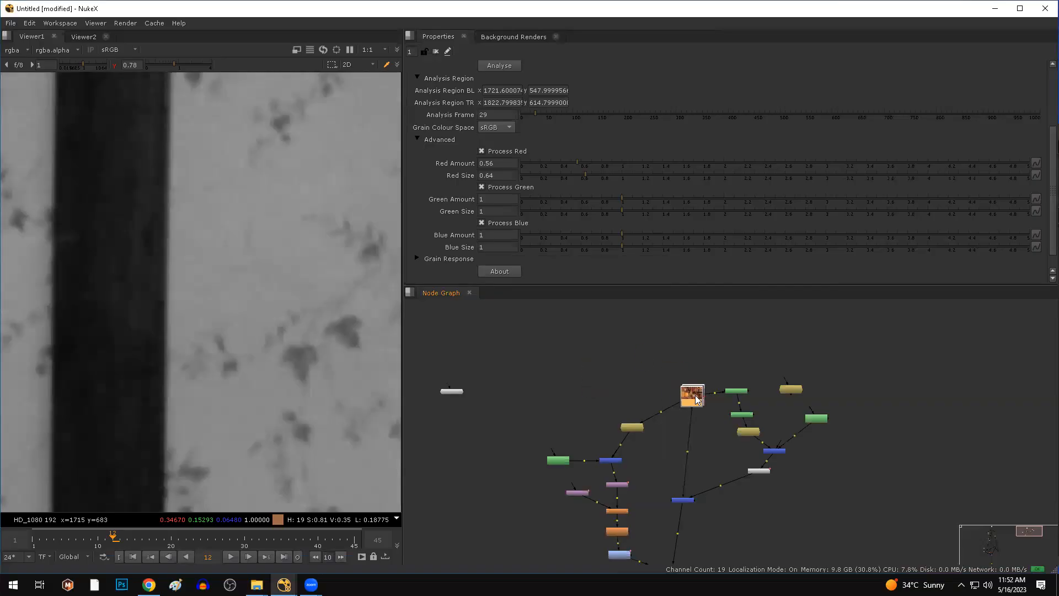
pyautogui.scroll(-3, 615, 396)
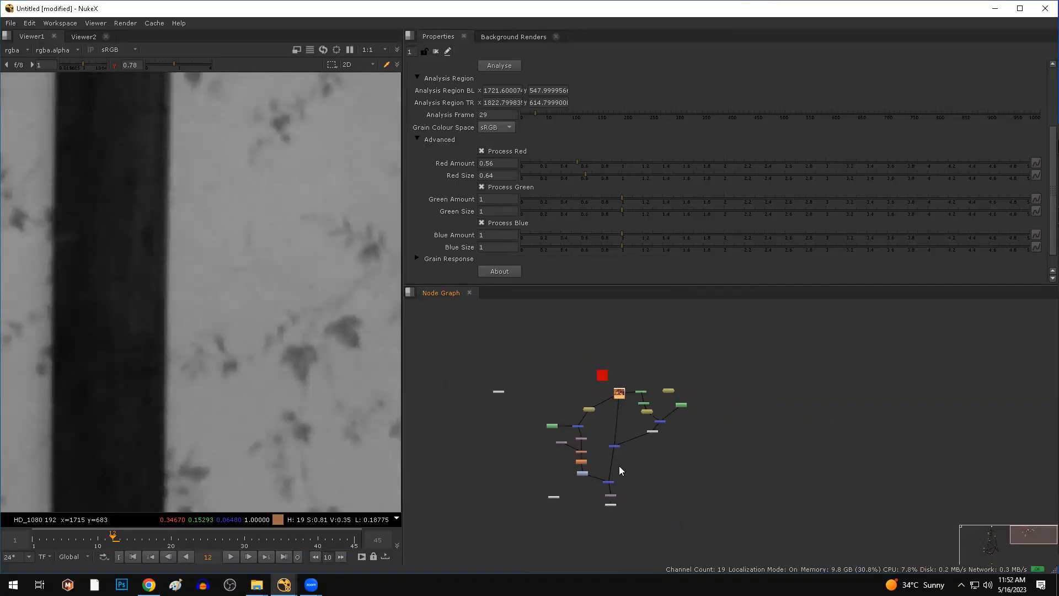
pyautogui.scroll(3, 631, 470)
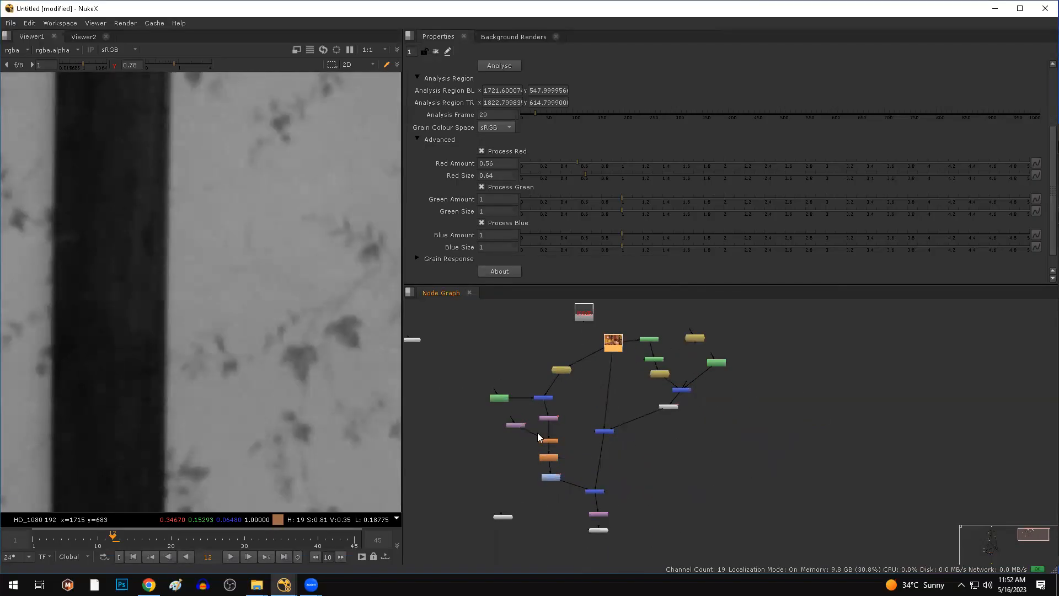
pyautogui.moveTo(583, 332); pyautogui.dragTo(622, 372, button='middle')
pyautogui.moveTo(626, 353); pyautogui.dragTo(508, 308)
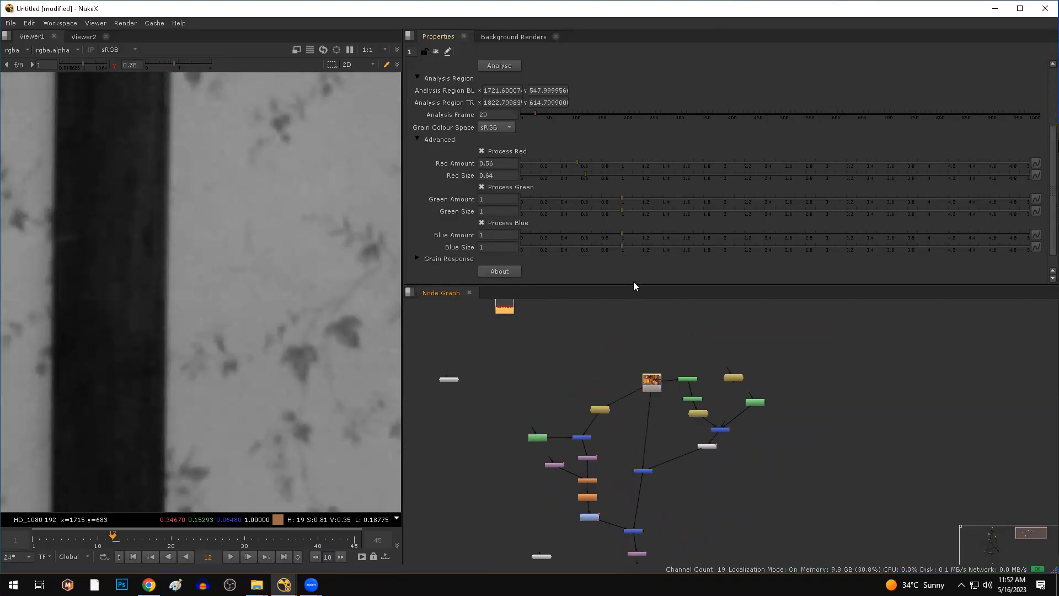
# - Make the Node Graph taller, move the imported tree's end node down and away, and examine the script's branches and connections
pyautogui.moveTo(633, 286); pyautogui.dragTo(636, 215)
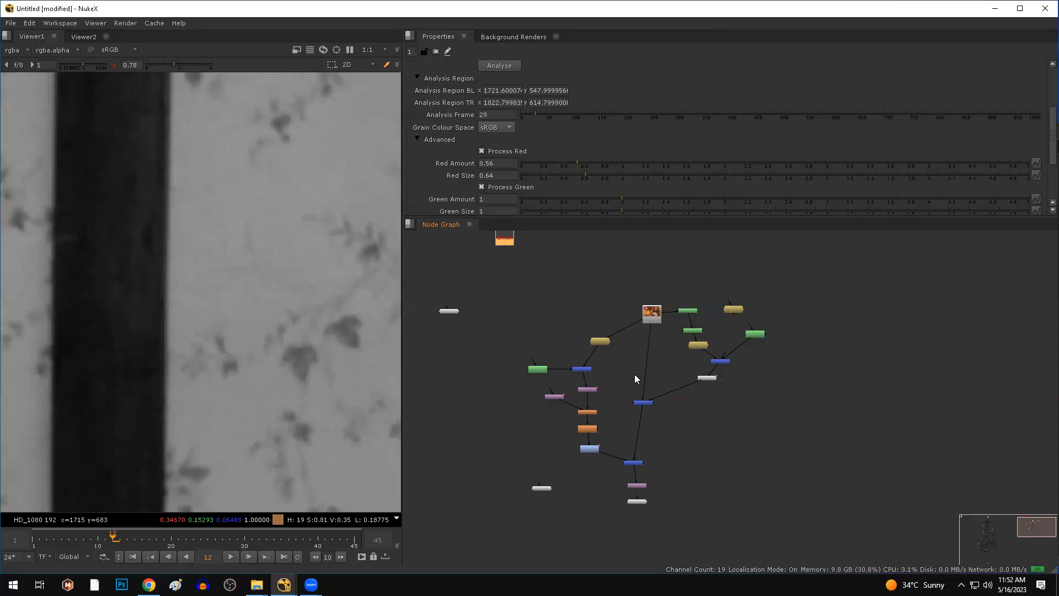
pyautogui.moveTo(670, 477); pyautogui.dragTo(547, 568)
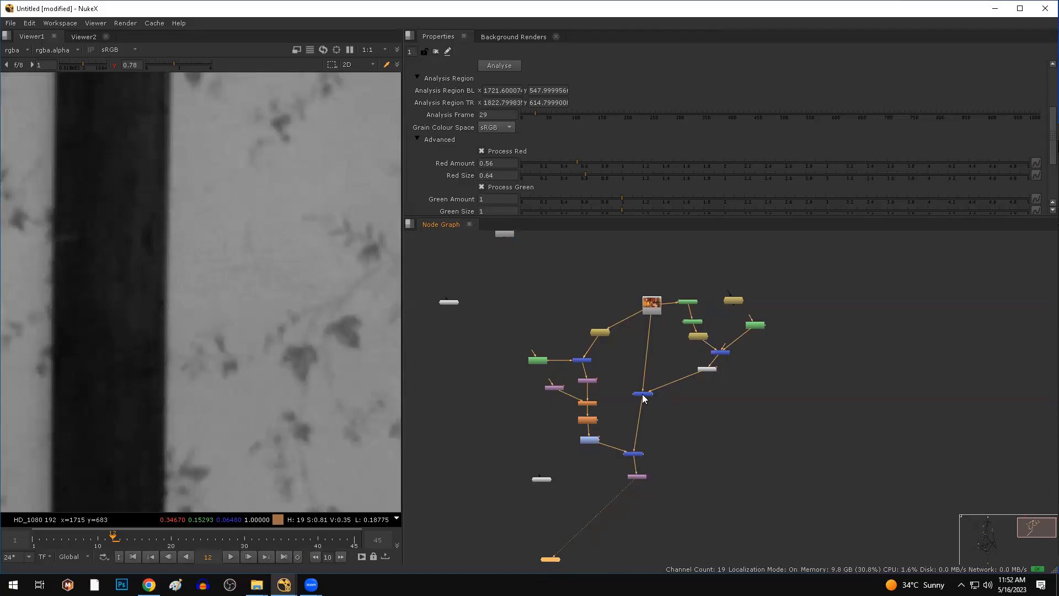
pyautogui.scroll(2, 643, 395)
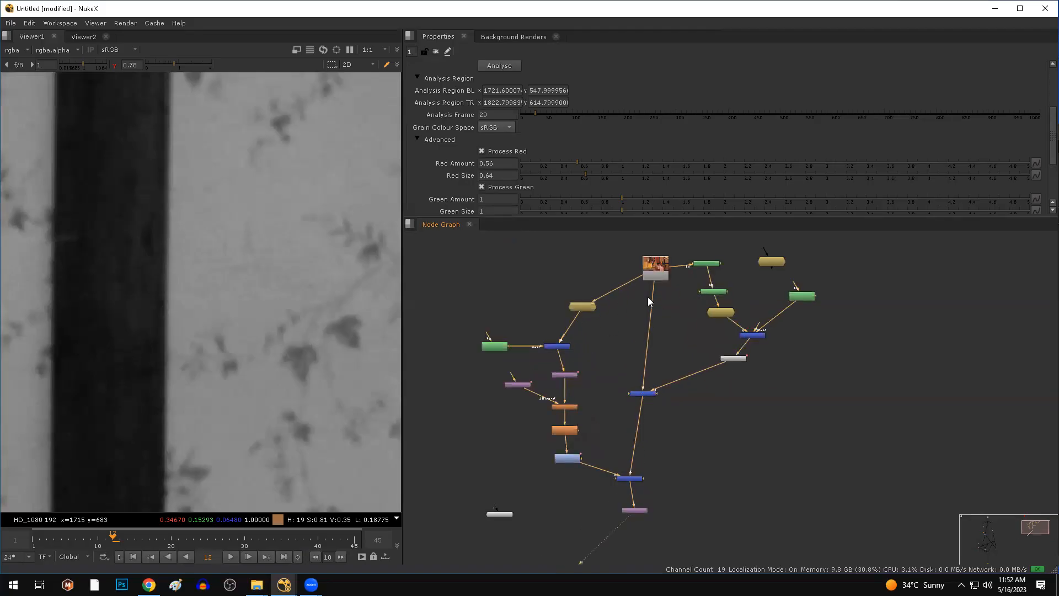
pyautogui.scroll(3, 648, 296)
pyautogui.scroll(-3, 531, 430)
pyautogui.moveTo(533, 438); pyautogui.dragTo(575, 431, button='middle')
pyautogui.moveTo(741, 429); pyautogui.dragTo(681, 447, button='middle')
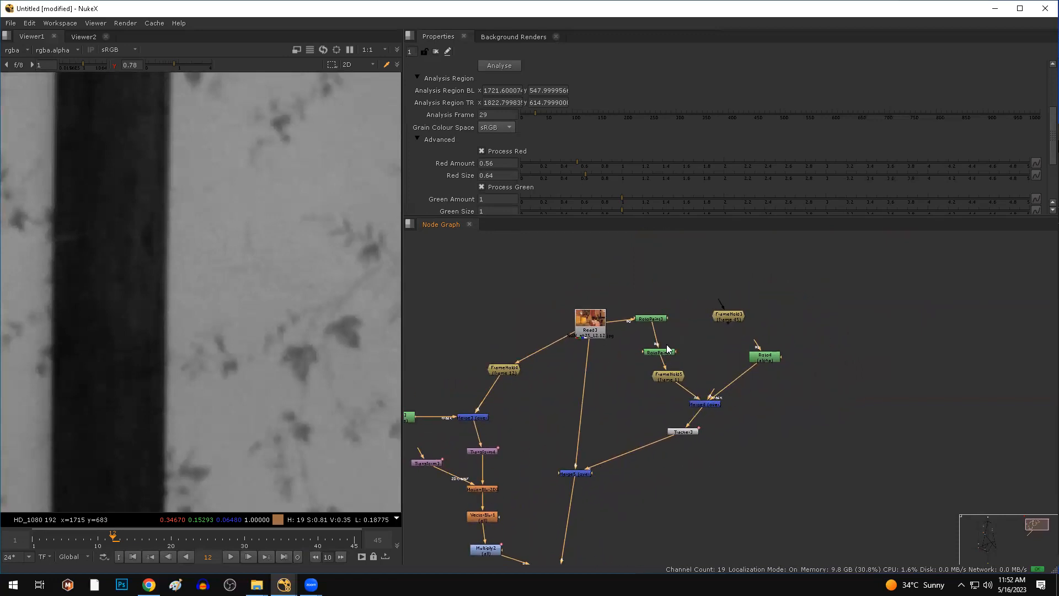
pyautogui.scroll(-2, 621, 484)
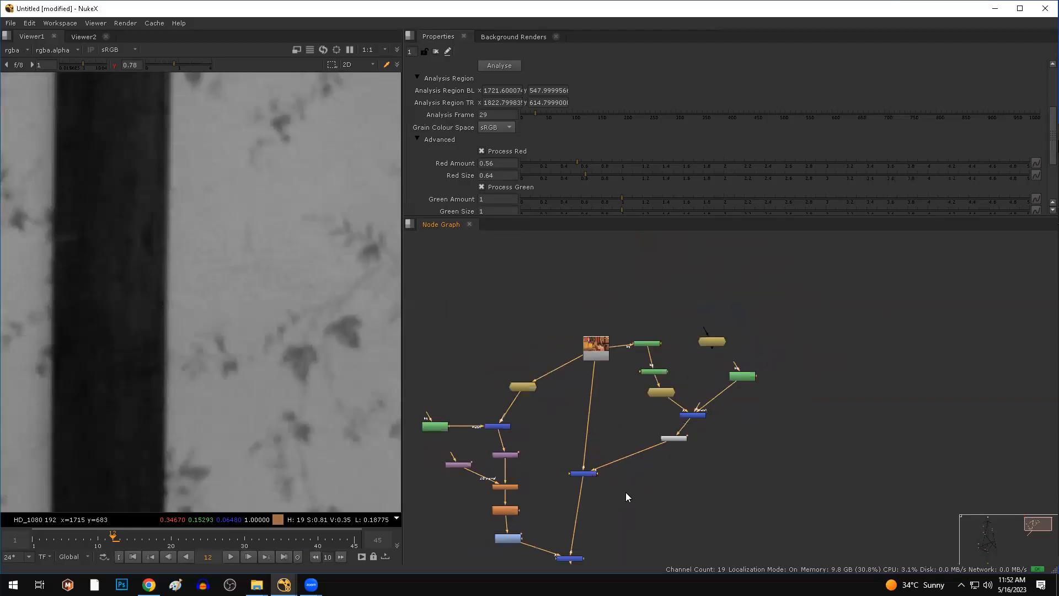
pyautogui.moveTo(626, 492); pyautogui.dragTo(664, 441, button='middle')
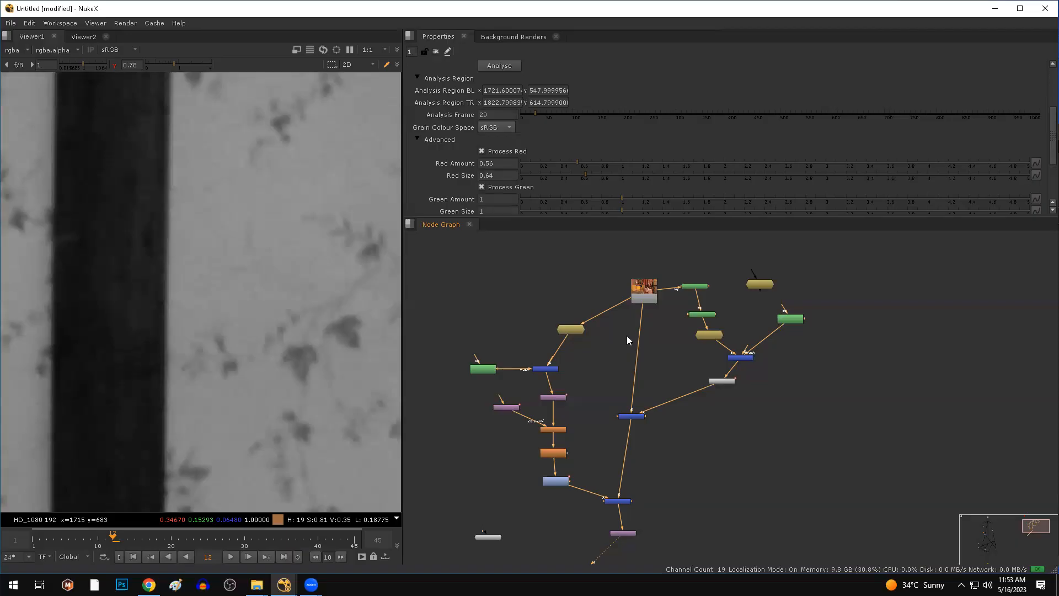
# - Auto-arrange the imported nodes, then line up FrameHold4, the Roto4–Merge4–Tracker3 group and the Read node so each branch runs straight down
pyautogui.press('l')
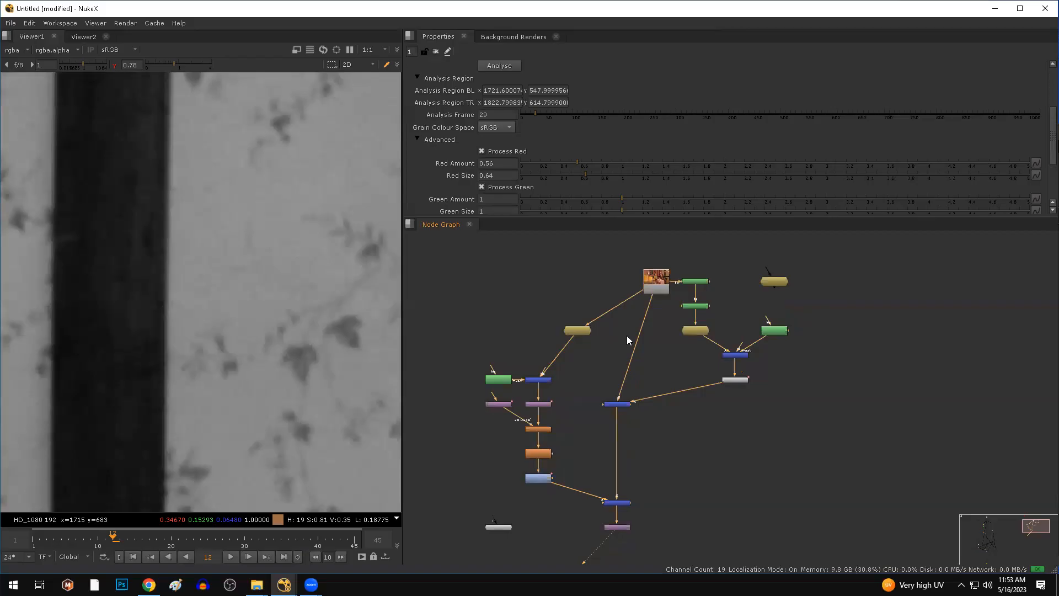
pyautogui.moveTo(587, 332); pyautogui.dragTo(547, 323)
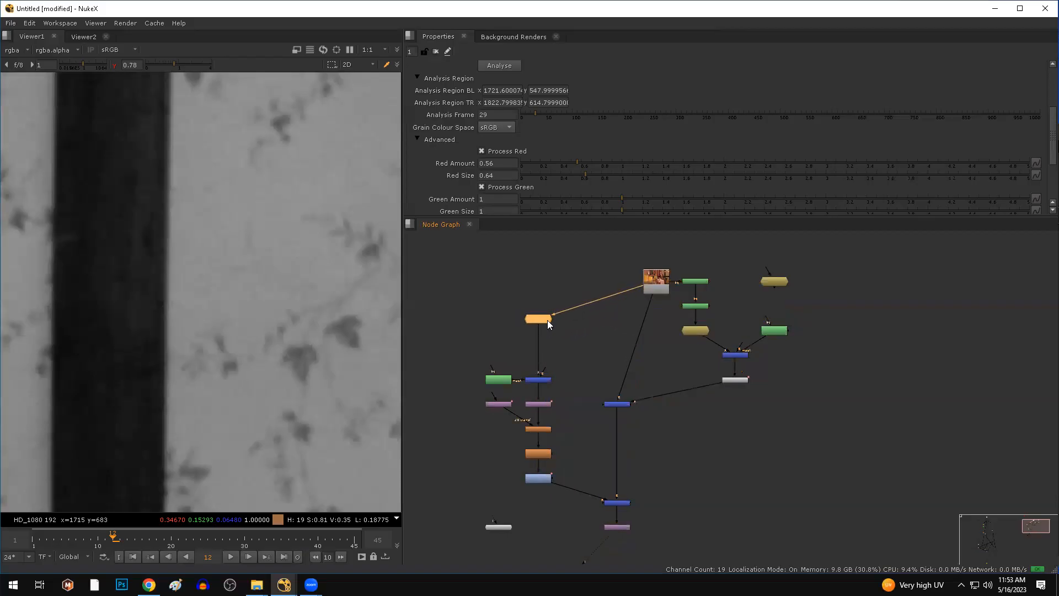
pyautogui.moveTo(679, 252); pyautogui.dragTo(719, 367)
pyautogui.moveTo(801, 311); pyautogui.dragTo(701, 394)
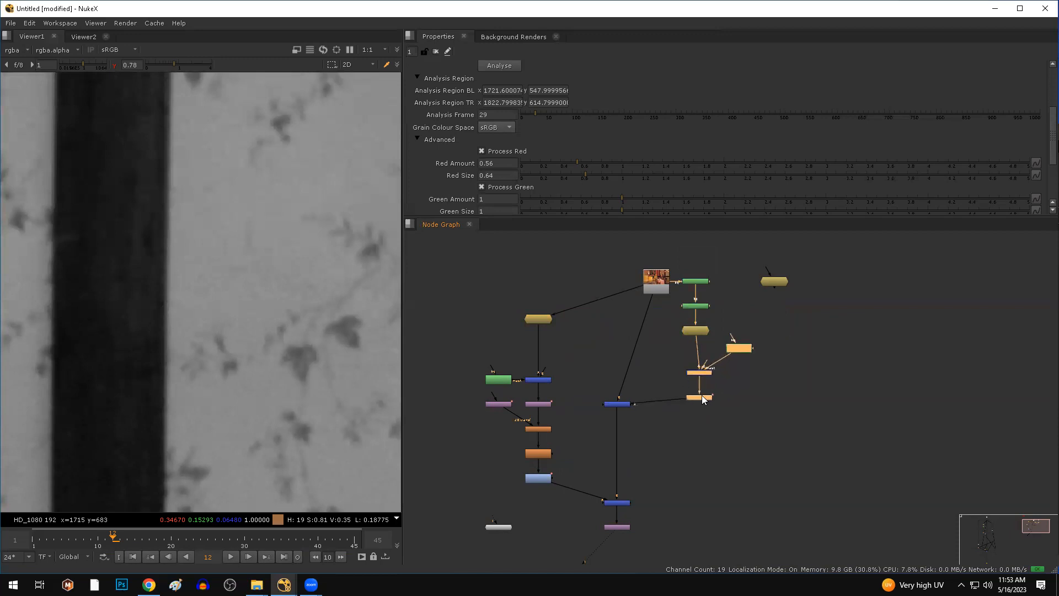
pyautogui.moveTo(649, 280); pyautogui.dragTo(617, 273)
pyautogui.scroll(-2, 572, 482)
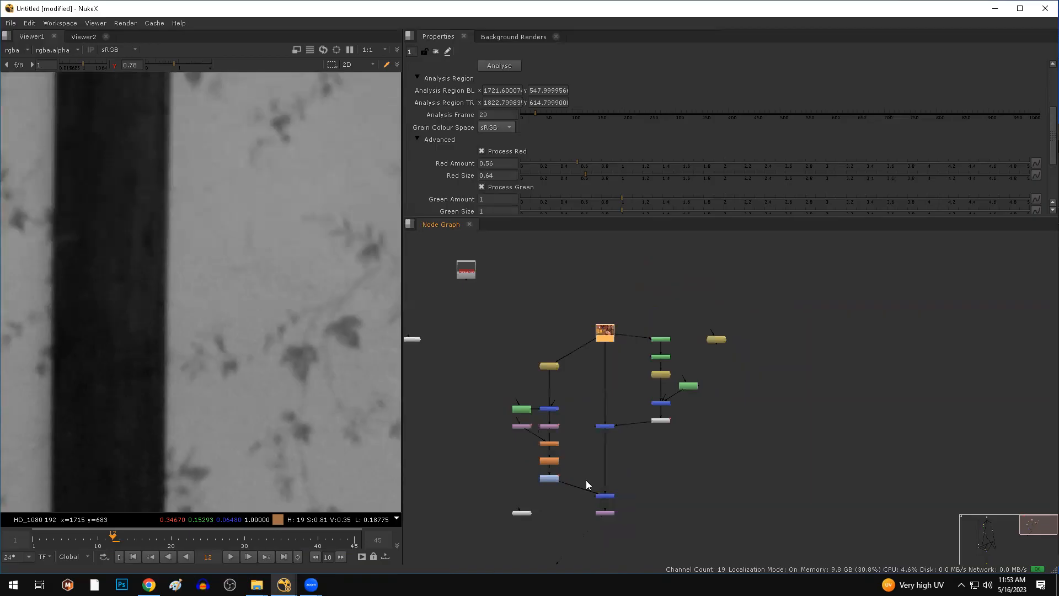
# - Move the unconnected nodes clear of the imported tree and place Transform3 beside MotionBlur2D2
pyautogui.moveTo(714, 342); pyautogui.dragTo(520, 542)
pyautogui.moveTo(533, 522); pyautogui.dragTo(533, 511, button='middle')
pyautogui.click(527, 502)
pyautogui.scroll(3, 547, 394)
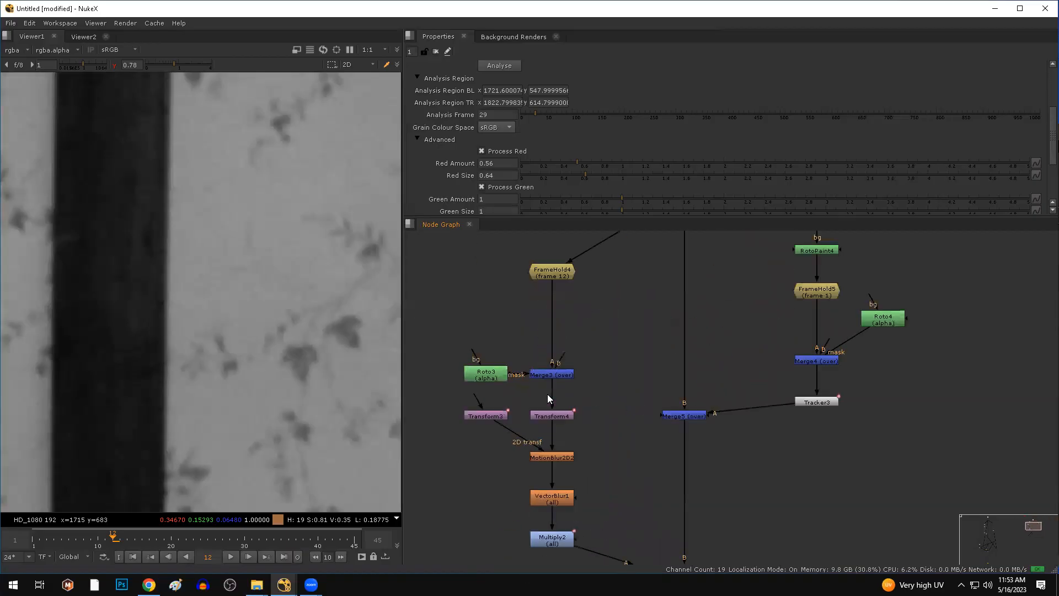
pyautogui.moveTo(493, 420); pyautogui.dragTo(484, 439)
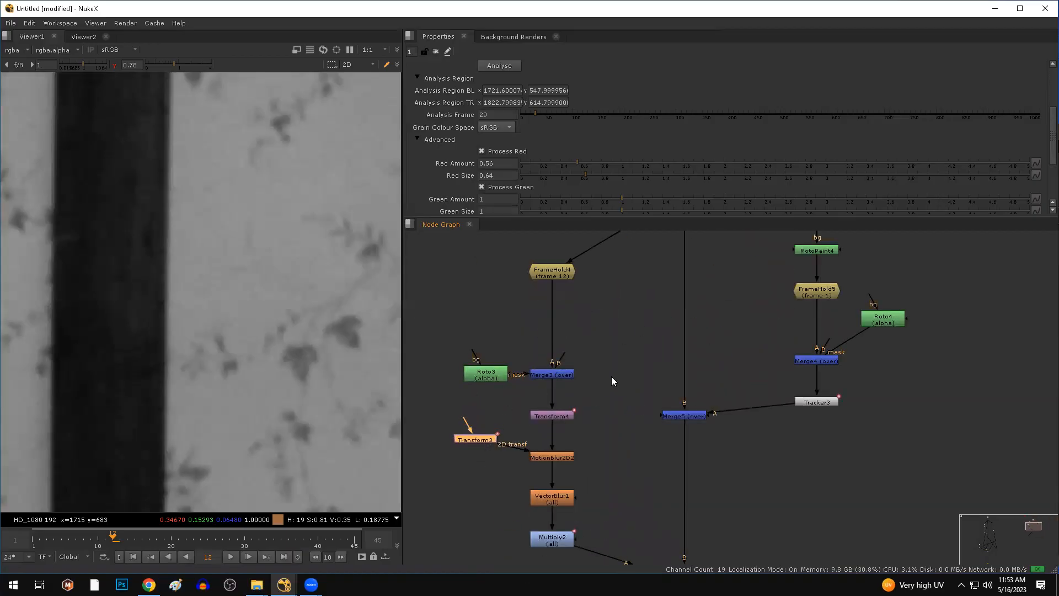
pyautogui.scroll(-4, 606, 395)
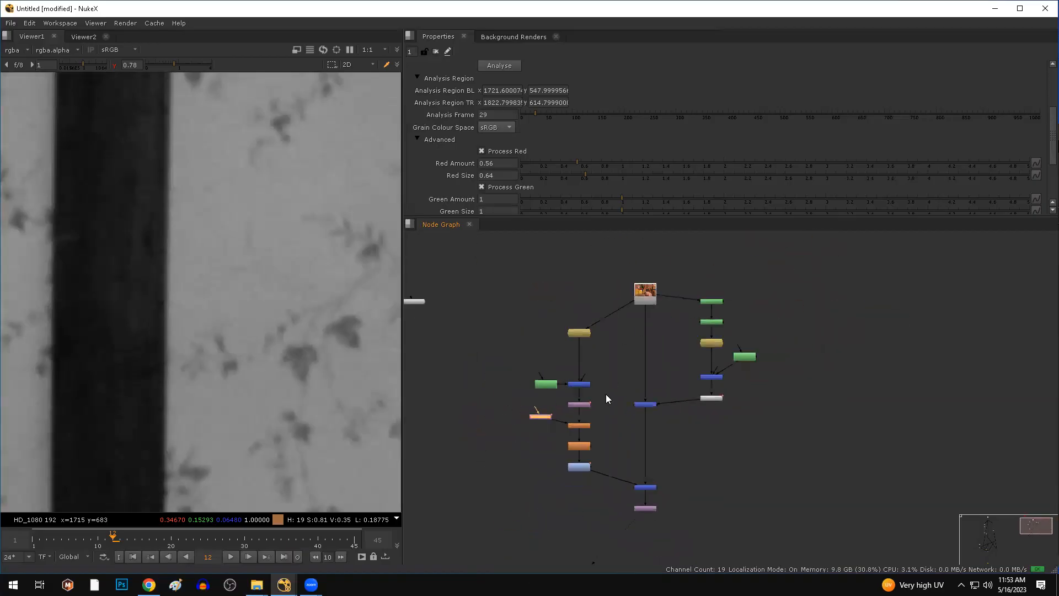
# - Inspect the light's branch from Roto3's shape through Transform4's output and settings to MotionBlur2D2
pyautogui.doubleClick(546, 378)
pyautogui.scroll(-5, 256, 317)
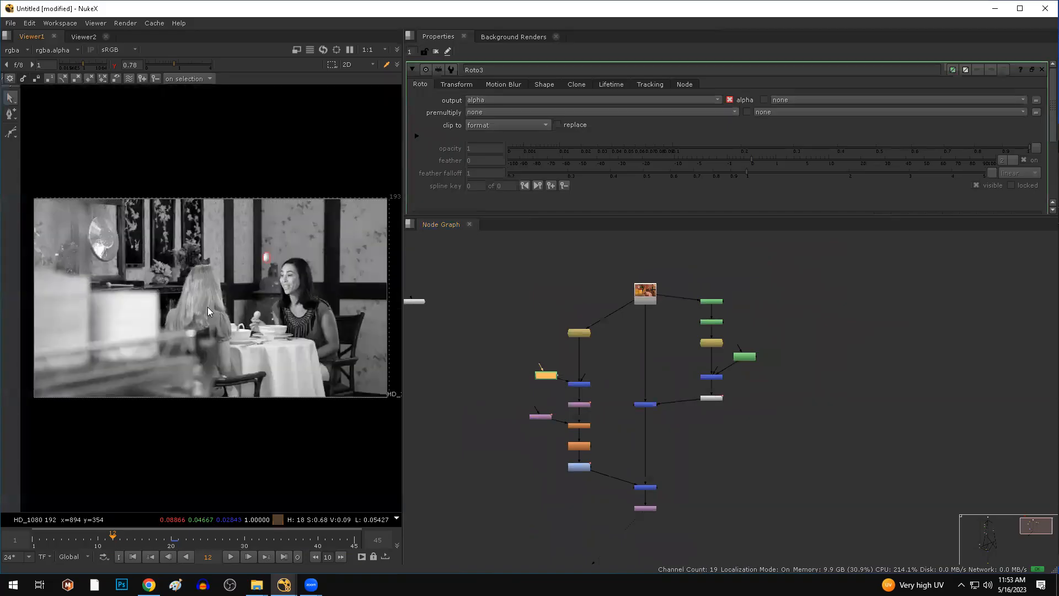
pyautogui.scroll(4, 232, 267)
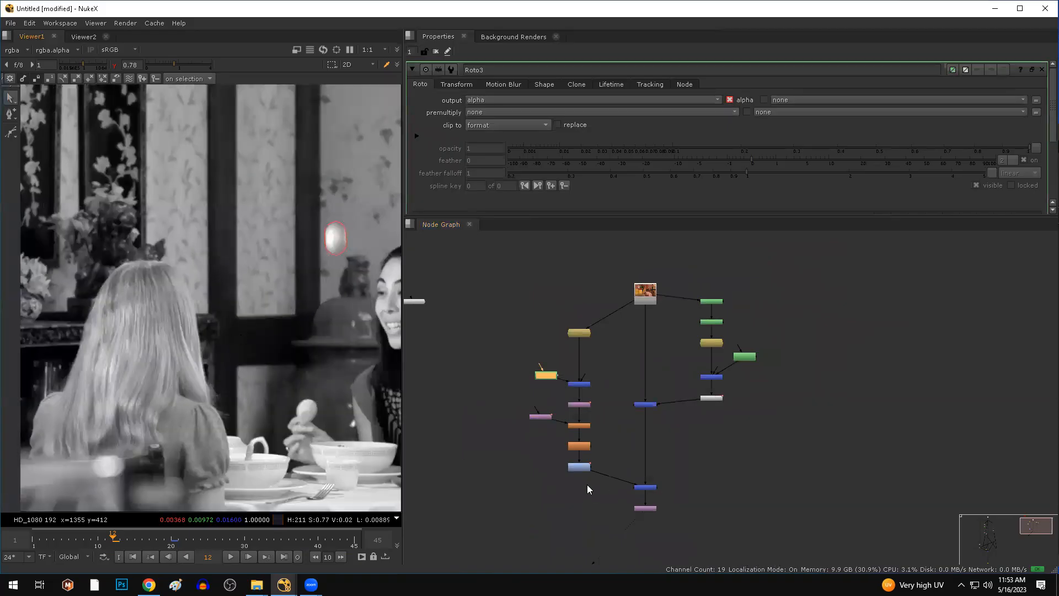
pyautogui.scroll(4, 589, 424)
pyautogui.click(589, 390)
pyautogui.press('1')
pyautogui.doubleClick(589, 390)
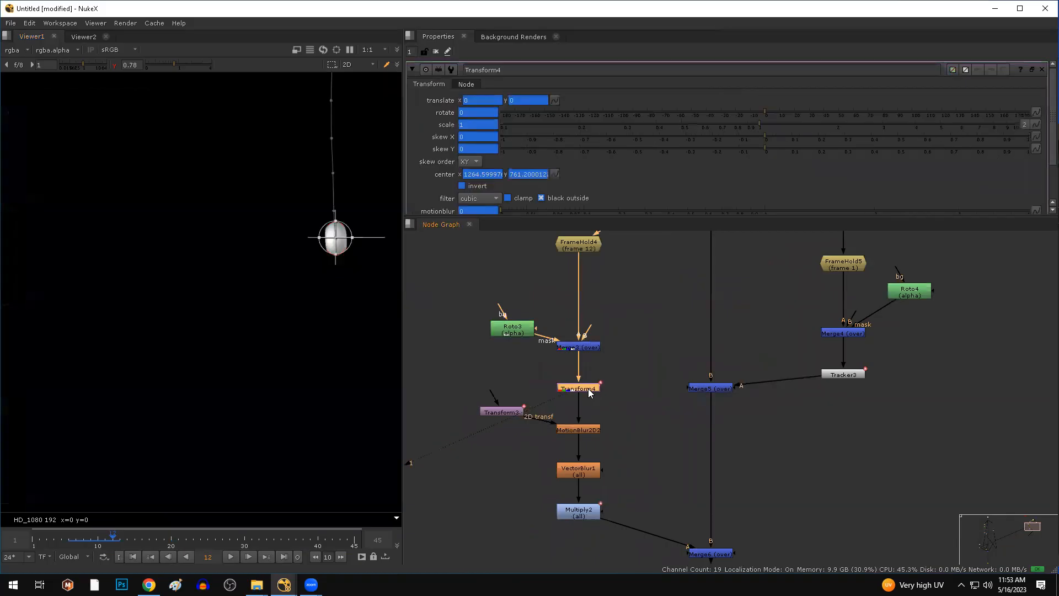
pyautogui.click(588, 431)
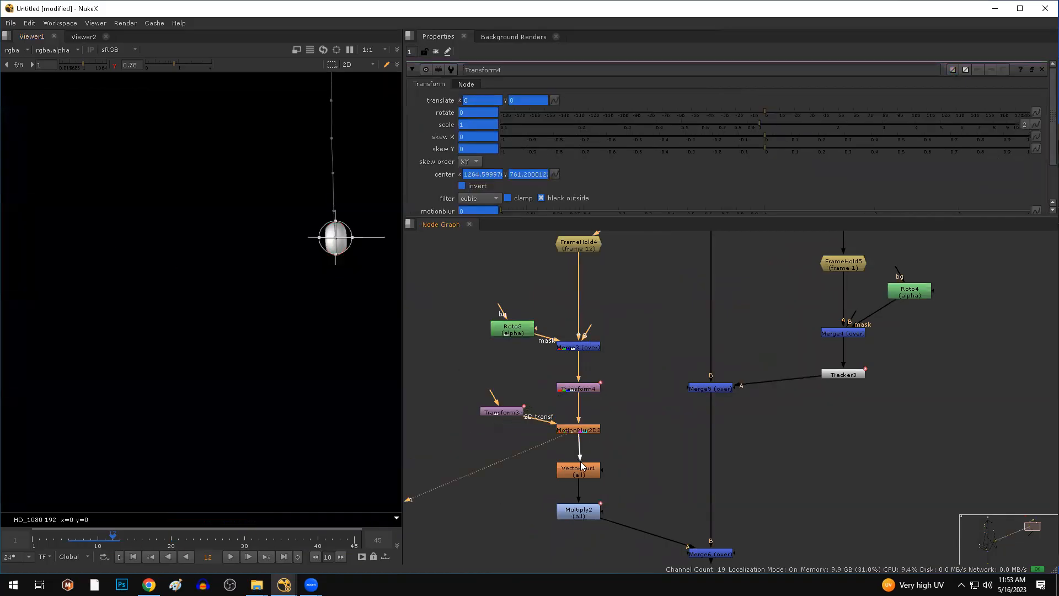
# - Examine the outputs of VectorBlur1 and Multiply2, step back one frame, and review VectorBlur1's settings
pyautogui.click(579, 467)
pyautogui.press('1')
pyautogui.doubleClick(573, 508)
pyautogui.press('1')
pyautogui.scroll(-3, 98, 329)
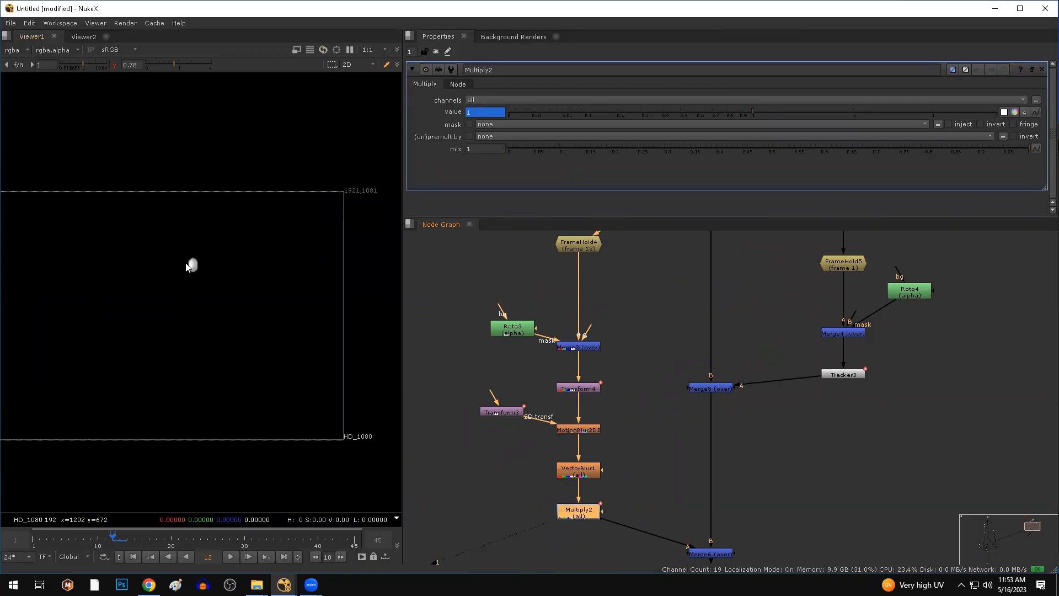
pyautogui.scroll(5, 186, 264)
pyautogui.press('Left')
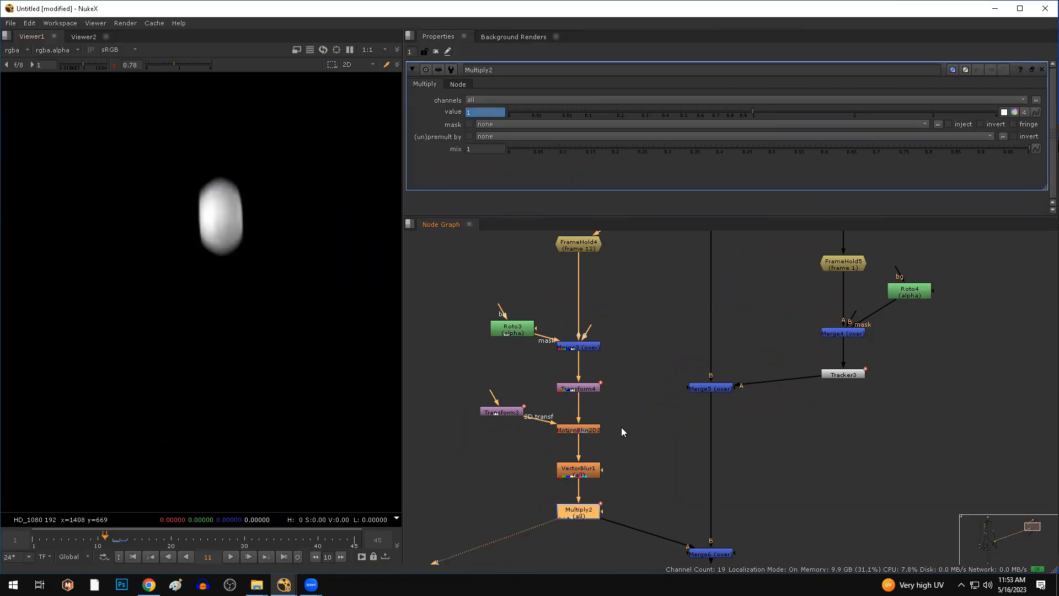
pyautogui.doubleClick(573, 469)
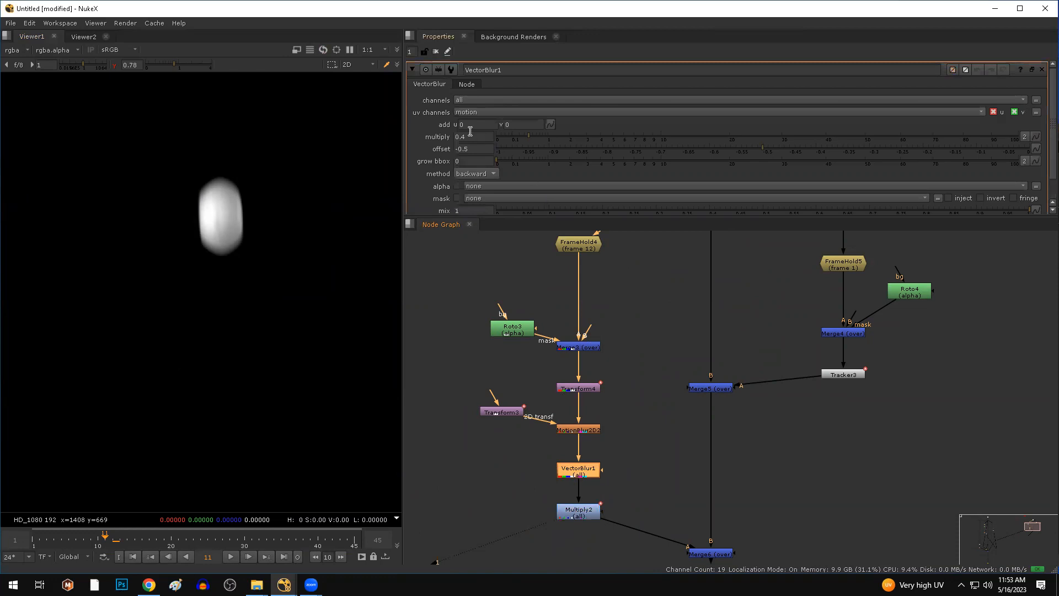
# - Show Merge5's output, examine the edge of the wall patch closely, and open Roto4 to check its mask shape
pyautogui.click(717, 389)
pyautogui.press('1')
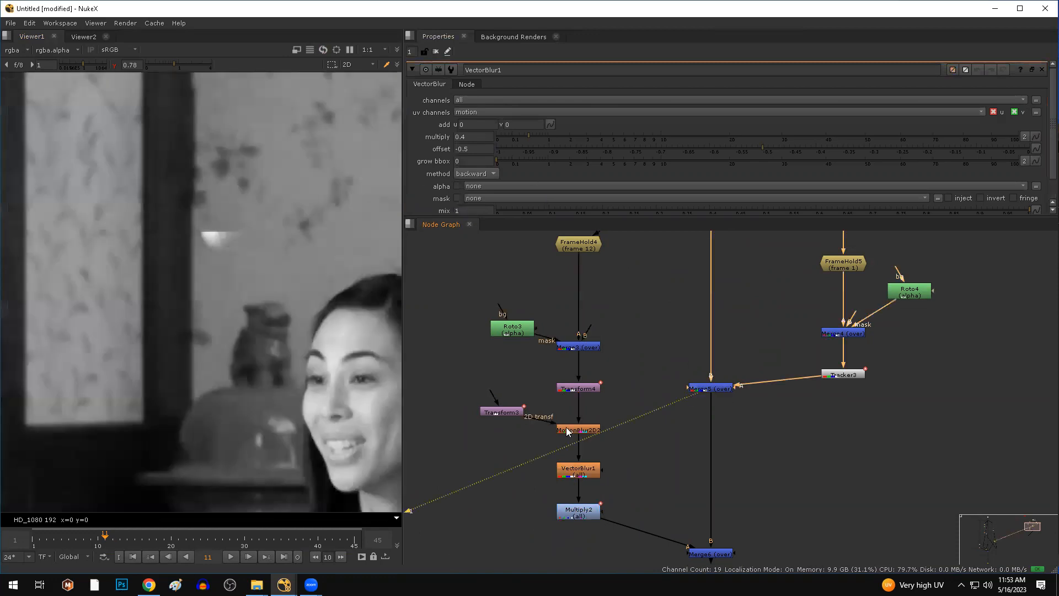
pyautogui.scroll(10, 224, 297)
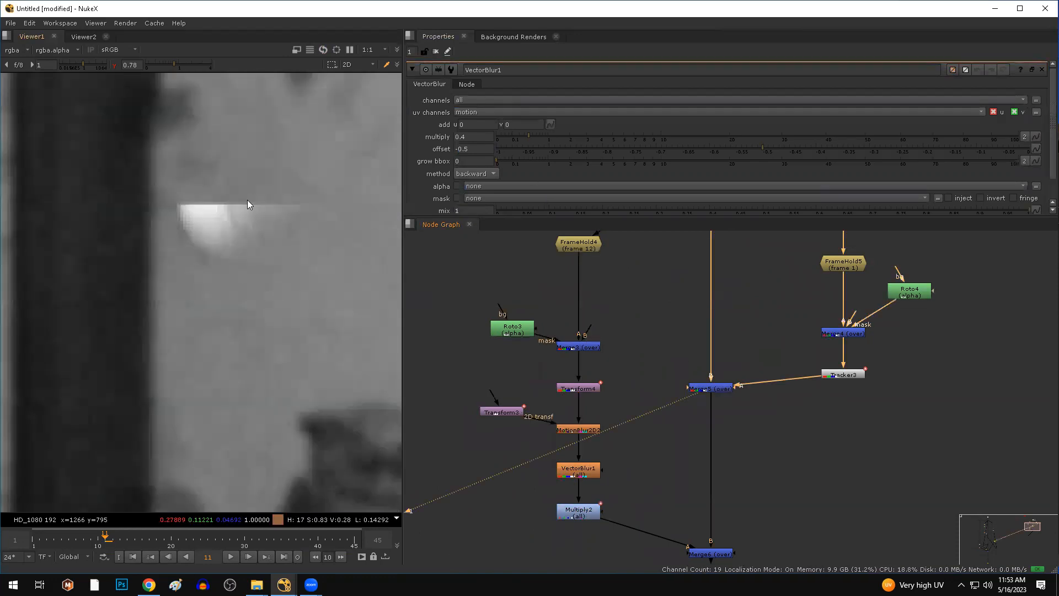
pyautogui.keyDown('ctrl'); pyautogui.keyDown('shift'); pyautogui.moveTo(98, 247); pyautogui.dragTo(270, 304); pyautogui.keyUp('shift'); pyautogui.keyUp('ctrl')
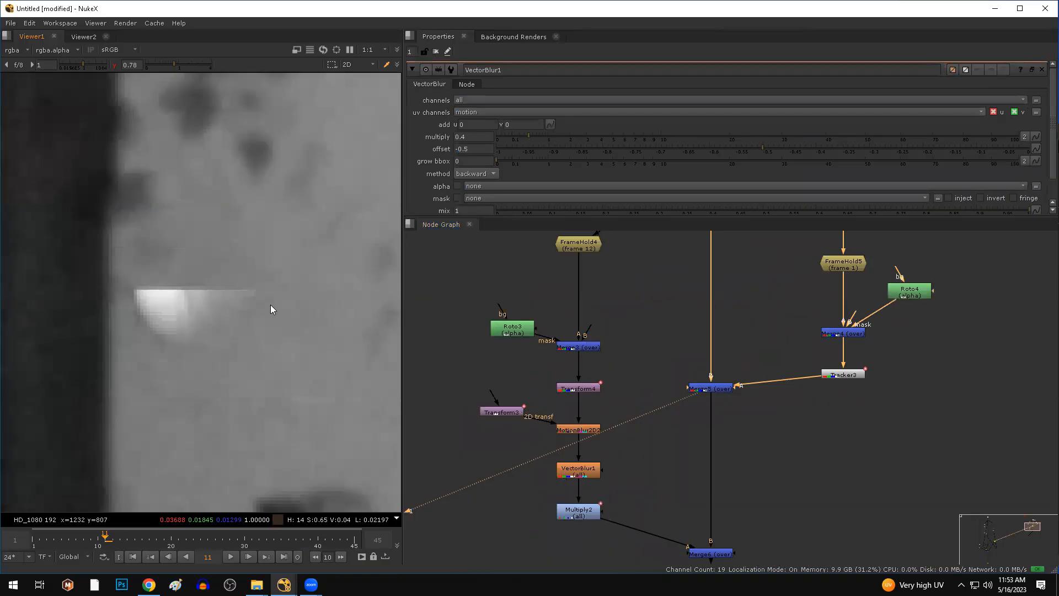
pyautogui.scroll(-5, 819, 454)
pyautogui.scroll(7, 597, 452)
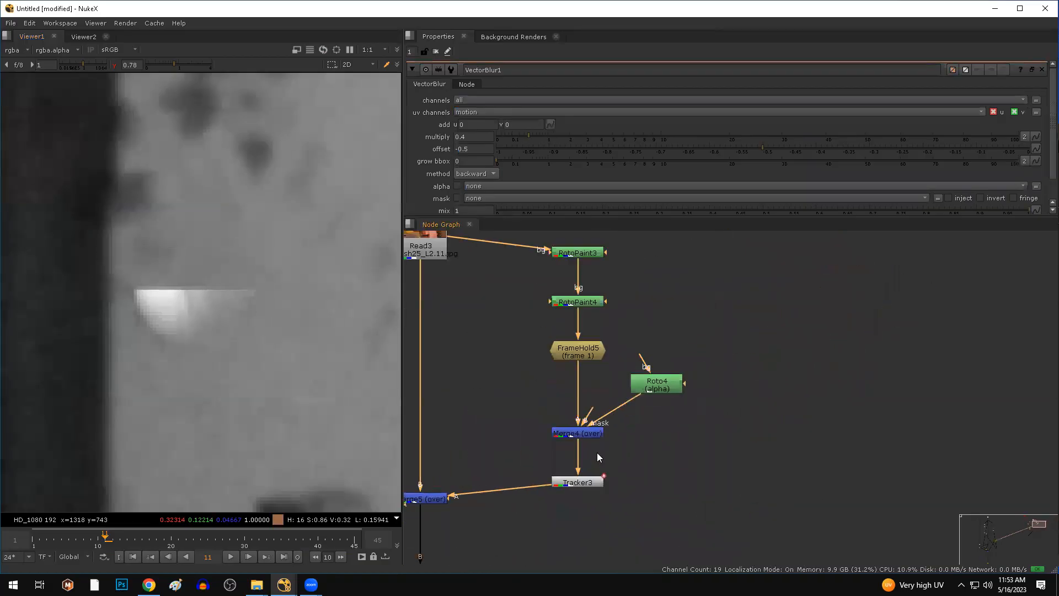
pyautogui.doubleClick(656, 376)
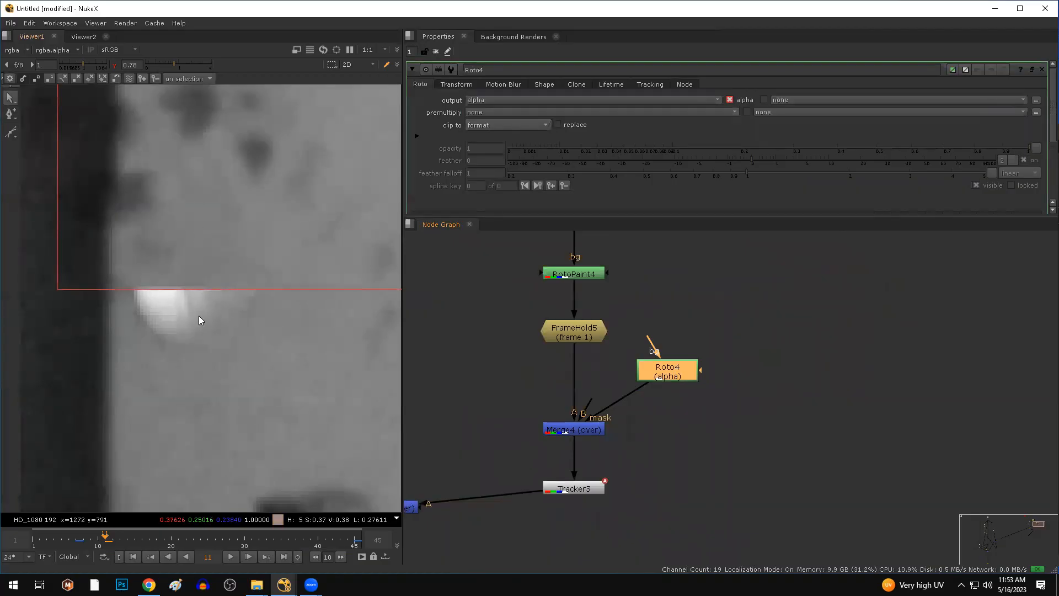
# - Insert a Blur node between Roto4 and Merge4's mask input, spacing both nodes out beside the merge
pyautogui.click(686, 415)
pyautogui.click(667, 371)
pyautogui.moveTo(667, 371); pyautogui.dragTo(735, 350)
pyautogui.click(703, 390)
pyautogui.press('b')
pyautogui.moveTo(703, 386); pyautogui.dragTo(733, 424)
# - Set the size of the new mask Blur to 6 to soften the patch edge
pyautogui.moveTo(511, 115); pyautogui.dragTo(611, 116)
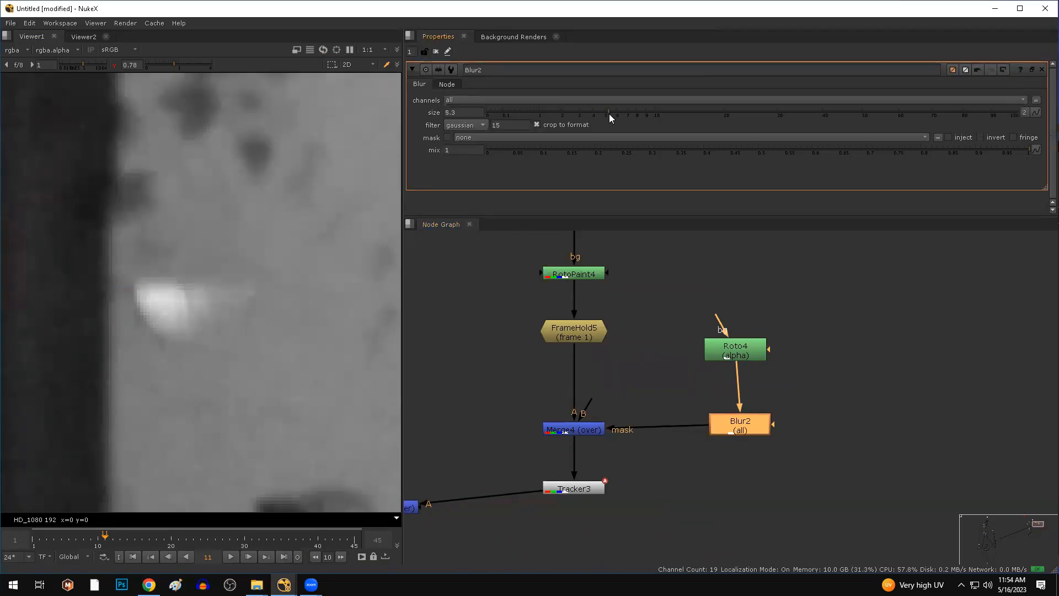
pyautogui.doubleClick(478, 113)
pyautogui.write('6')
pyautogui.press('Return')
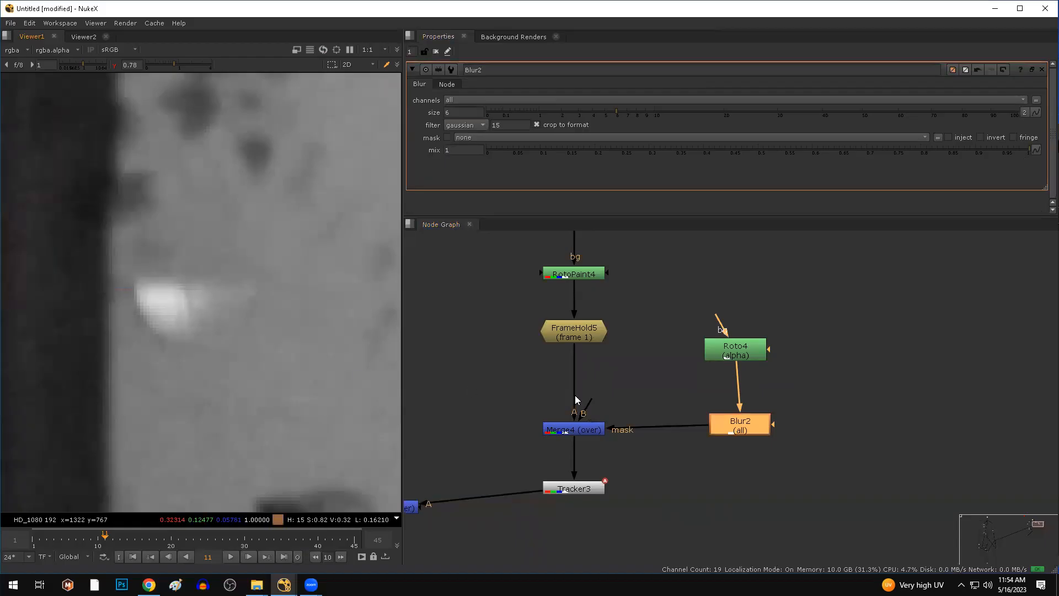
# - Show the output of the imported tree's end Transform and select Blur2 for a comparison
pyautogui.scroll(-6, 599, 423)
pyautogui.moveTo(720, 442); pyautogui.dragTo(648, 486)
pyautogui.press('1')
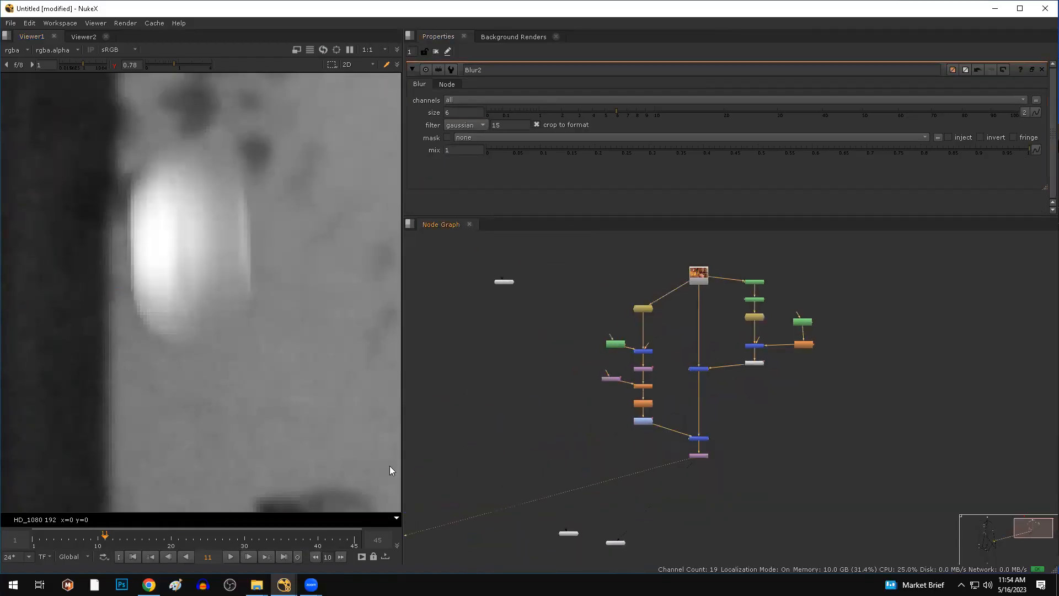
pyautogui.moveTo(720, 377); pyautogui.dragTo(633, 404, button='middle')
pyautogui.click(716, 372)
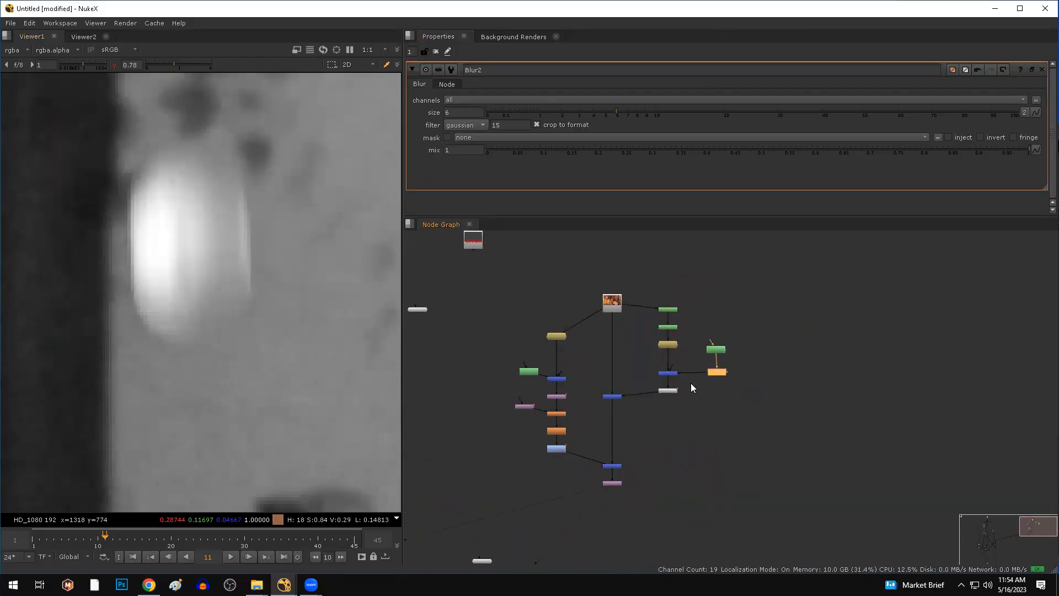
# - Compare the patch edge around the light with Blur2 disabled and enabled
pyautogui.keyDown('ctrl'); pyautogui.keyDown('shift'); pyautogui.moveTo(261, 286); pyautogui.dragTo(164, 336); pyautogui.keyUp('shift'); pyautogui.keyUp('ctrl')
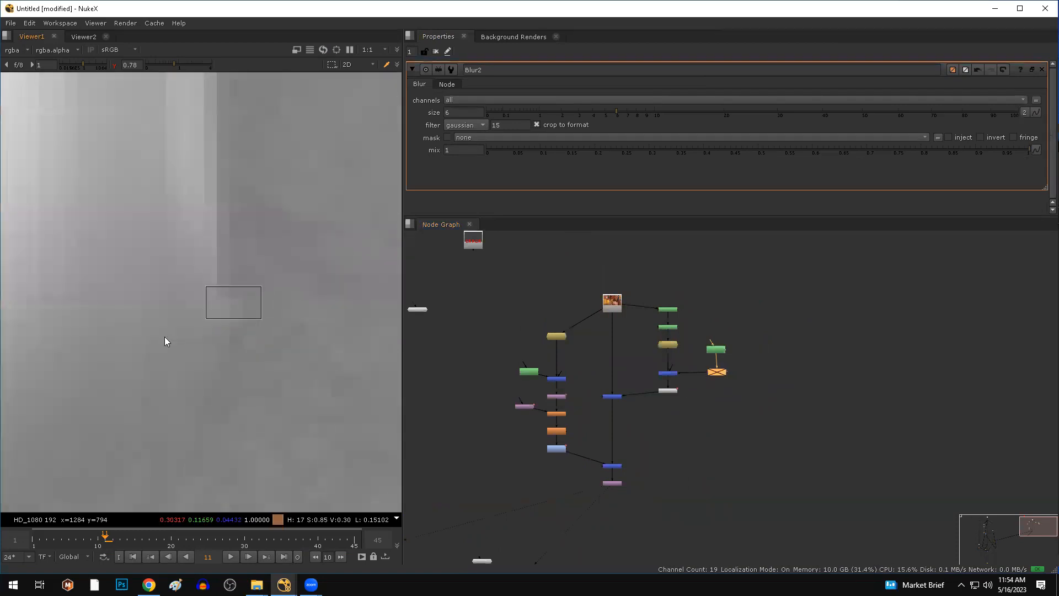
pyautogui.press('d')
pyautogui.press('d')
pyautogui.keyDown('ctrl'); pyautogui.rightClick(164, 336); pyautogui.keyUp('ctrl')
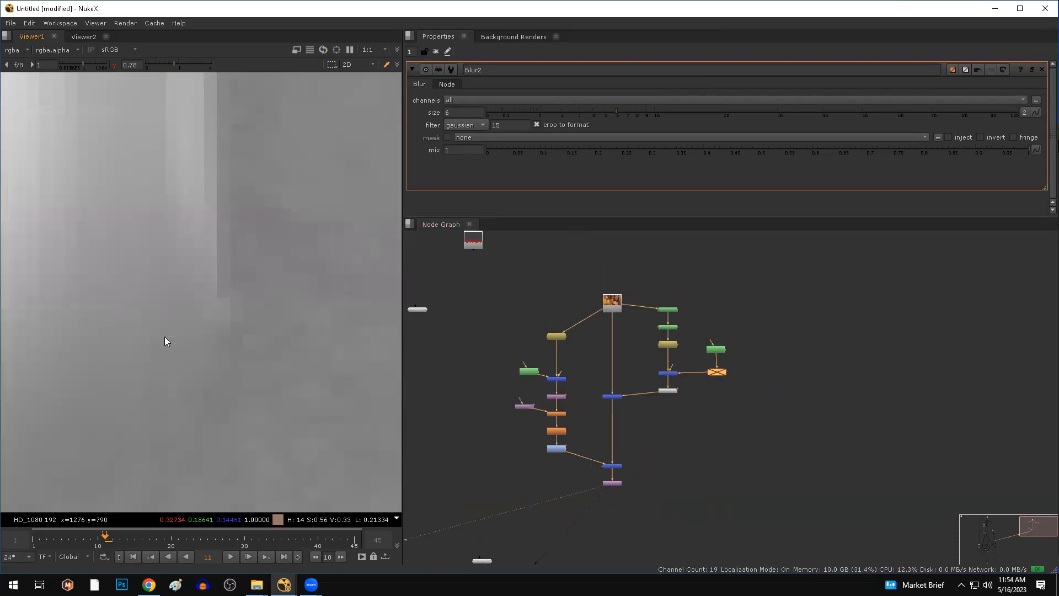
pyautogui.scroll(-6, 164, 336)
pyautogui.press('d')
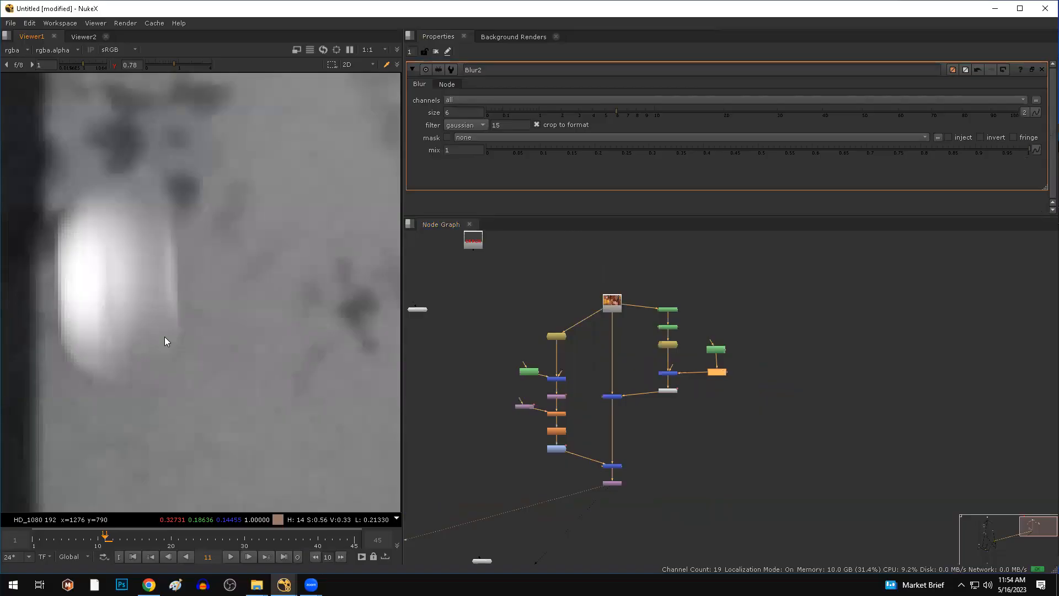
pyautogui.press('d')
# - Return to the grain section of the original node tree and open F_ReGrain1's settings
pyautogui.press('f')
pyautogui.scroll(5, 487, 471)
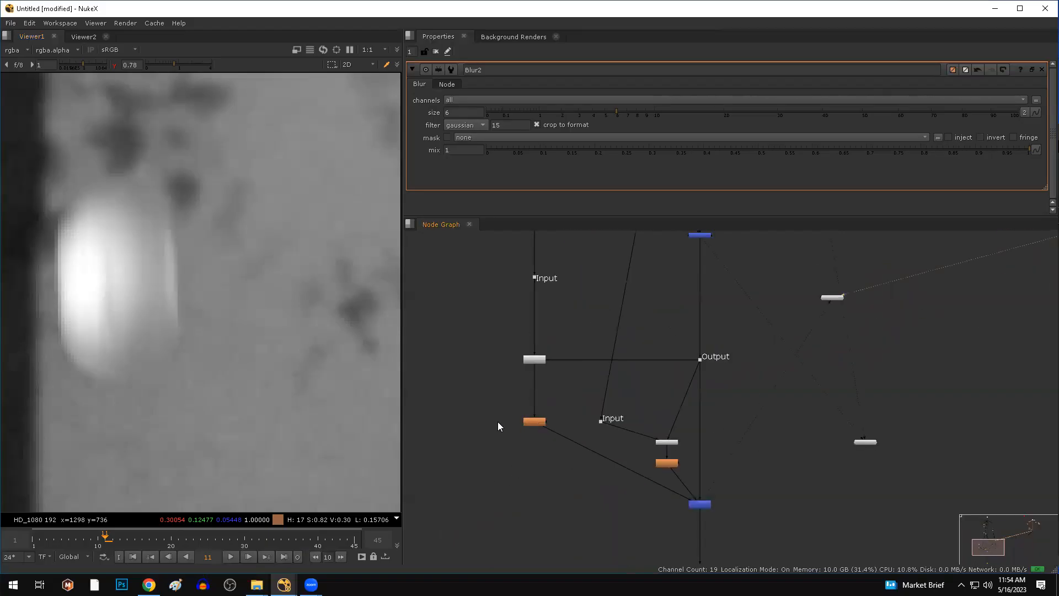
pyautogui.moveTo(440, 268); pyautogui.dragTo(793, 555)
pyautogui.click(793, 521)
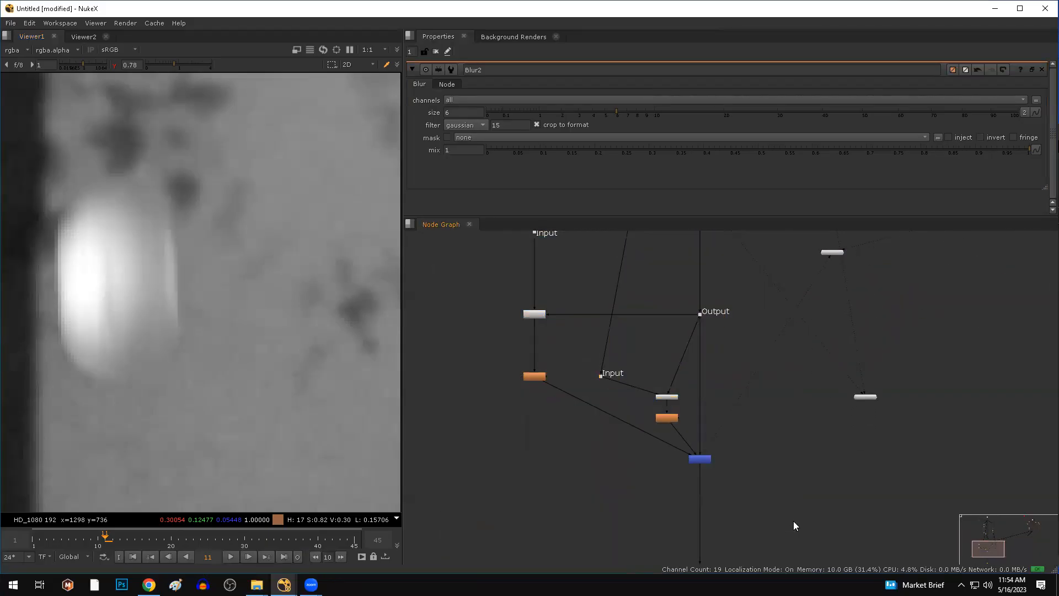
pyautogui.moveTo(718, 331); pyautogui.dragTo(636, 368, button='middle')
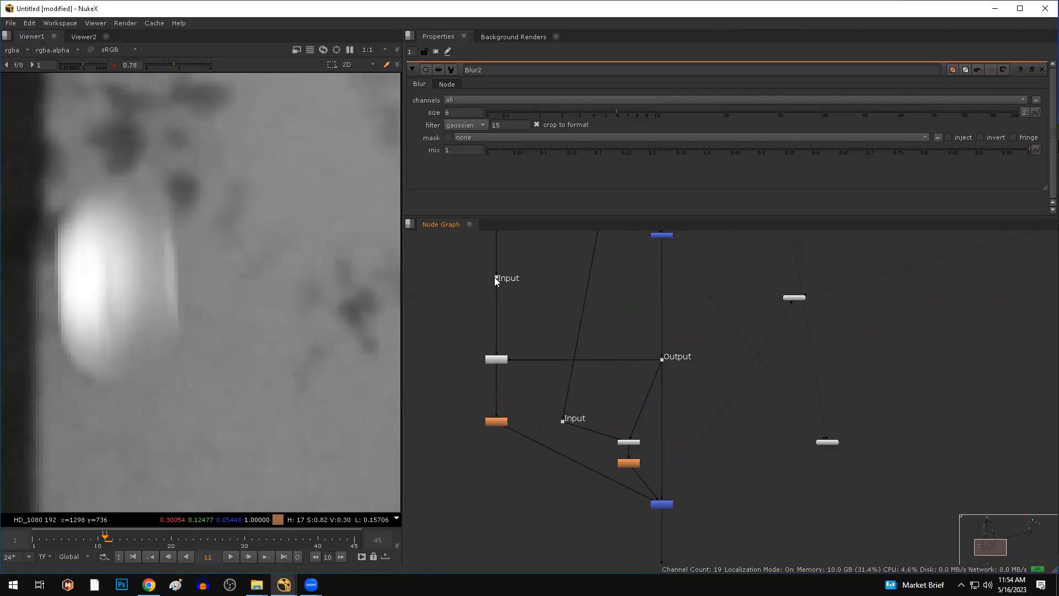
pyautogui.moveTo(498, 279); pyautogui.dragTo(495, 321)
pyautogui.click(564, 293)
pyautogui.scroll(4, 626, 435)
pyautogui.doubleClick(649, 467)
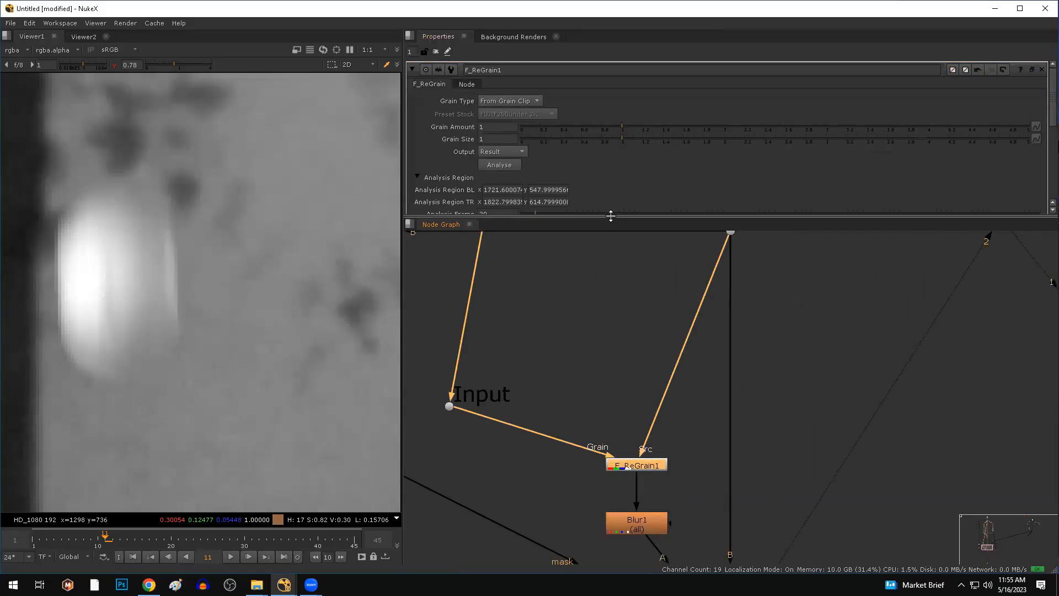
# - Enlarge the Properties and Viewer panes, and check the red, green and blue channels of the composite beside F_ReGrain1's settings
pyautogui.moveTo(607, 219); pyautogui.dragTo(515, 366)
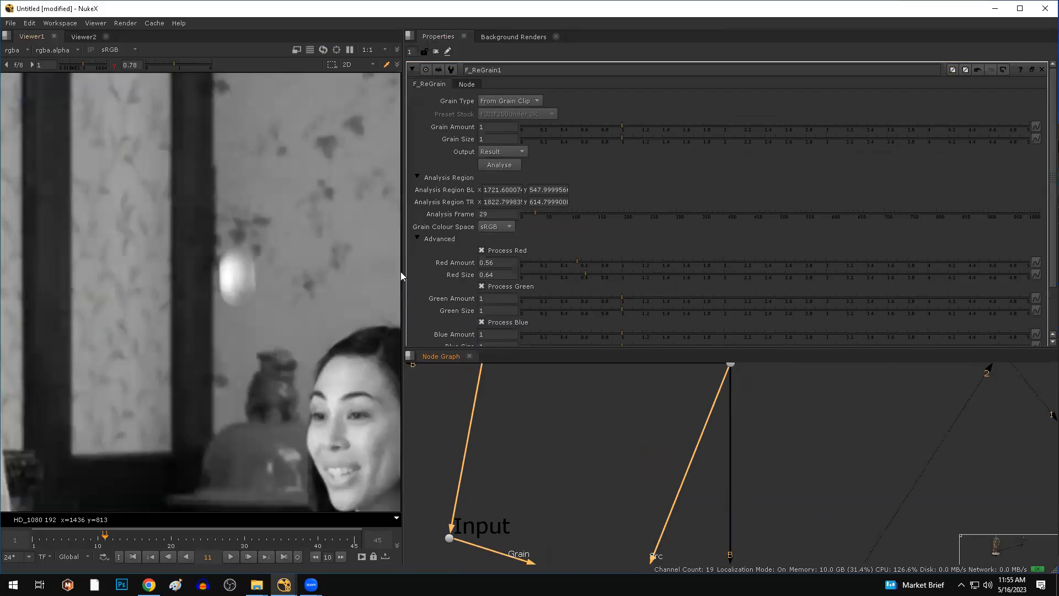
pyautogui.moveTo(403, 268); pyautogui.dragTo(588, 258)
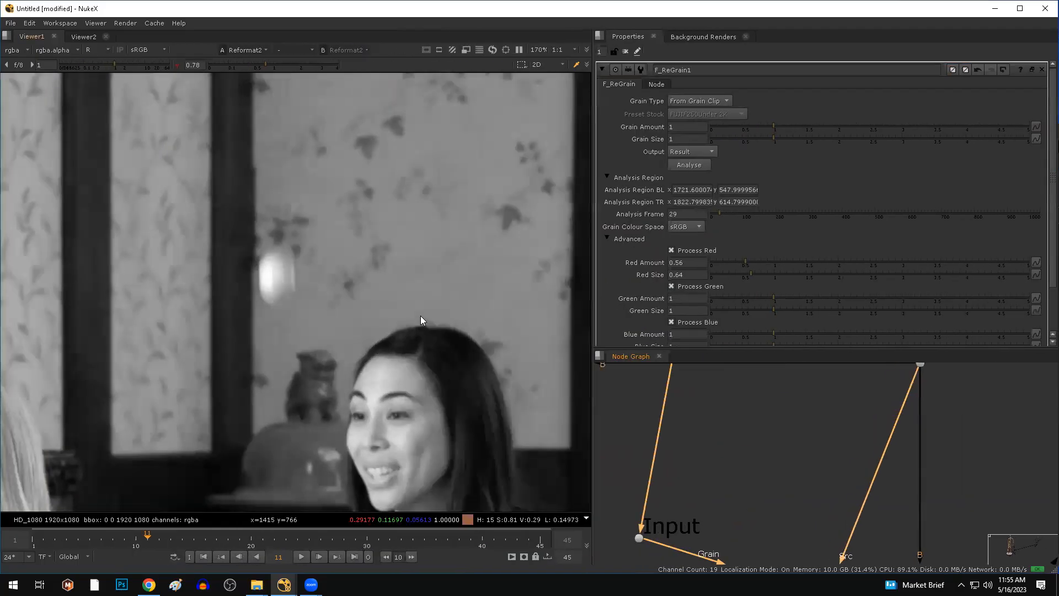
pyautogui.press('r')
pyautogui.press('g')
pyautogui.press('b')
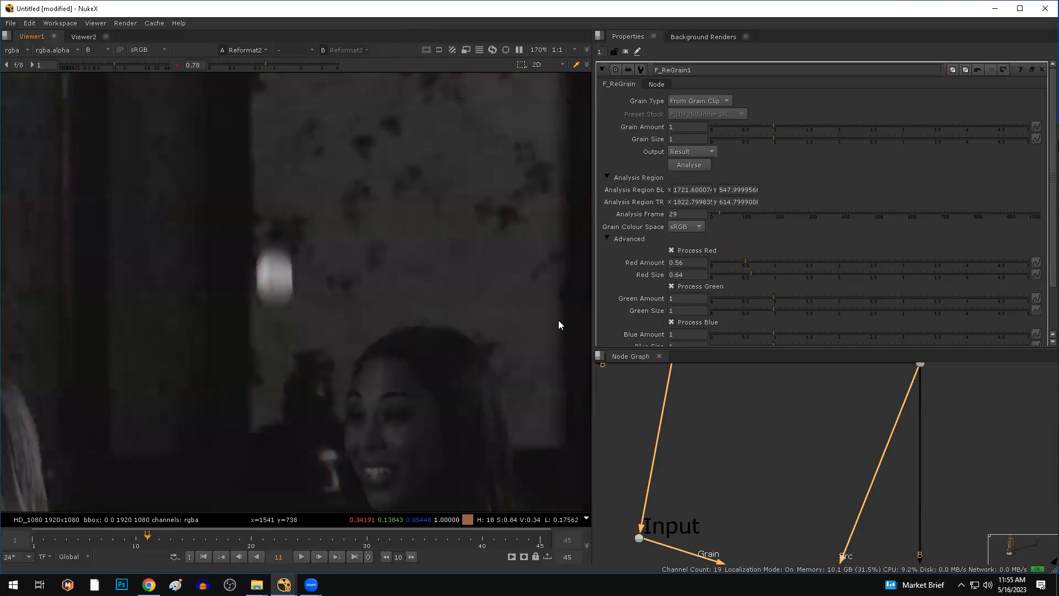
pyautogui.moveTo(707, 514); pyautogui.dragTo(694, 474, button='middle')
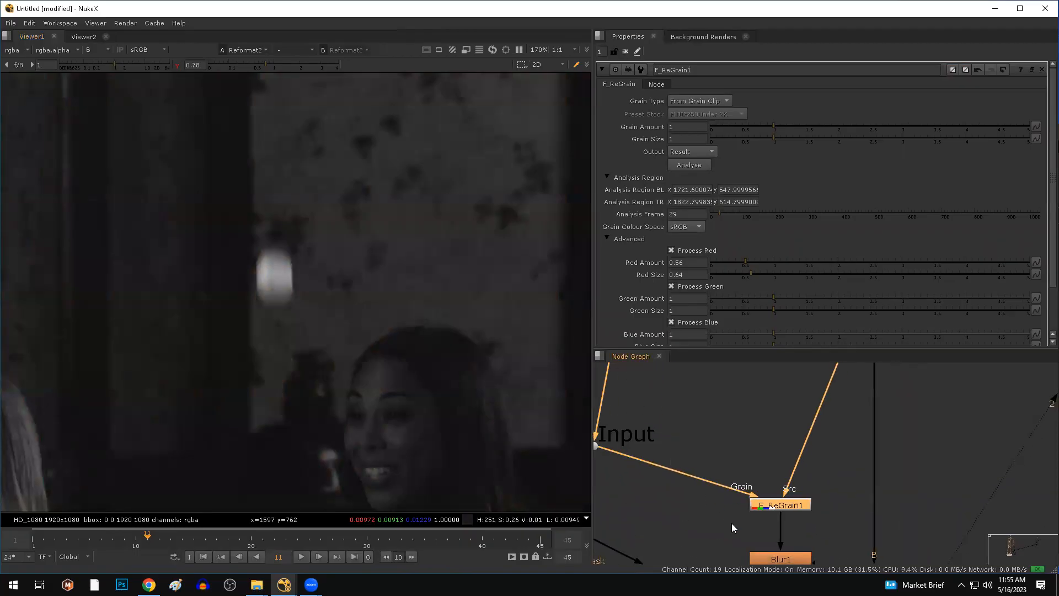
pyautogui.moveTo(731, 523); pyautogui.dragTo(686, 472, button='middle')
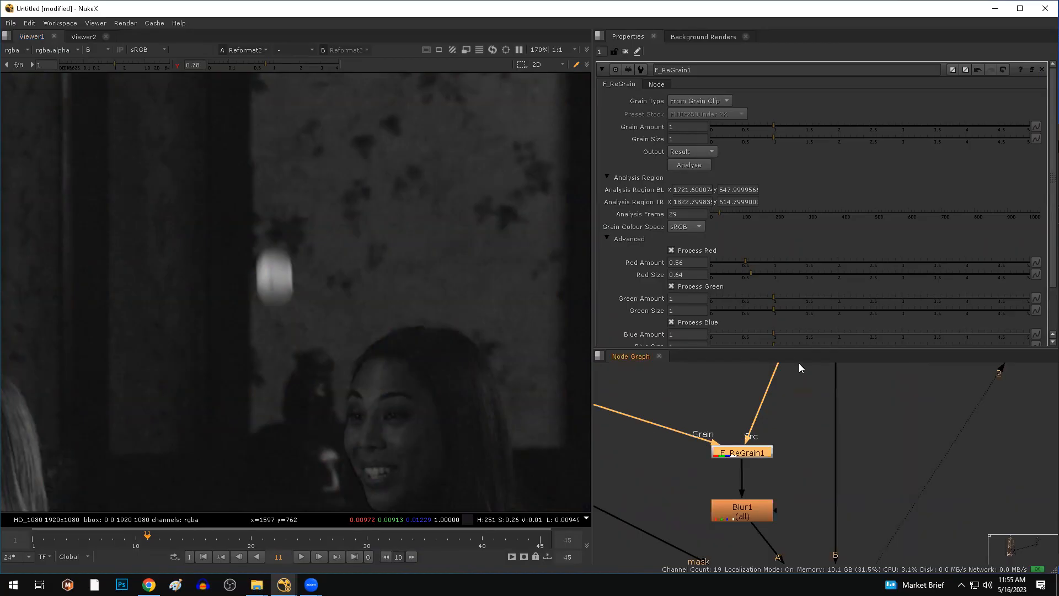
# - Examine F_ReGrain1's advanced channel settings in a wider Properties pane, then restore the RGB display in a wider Viewer
pyautogui.moveTo(592, 220); pyautogui.dragTo(391, 215)
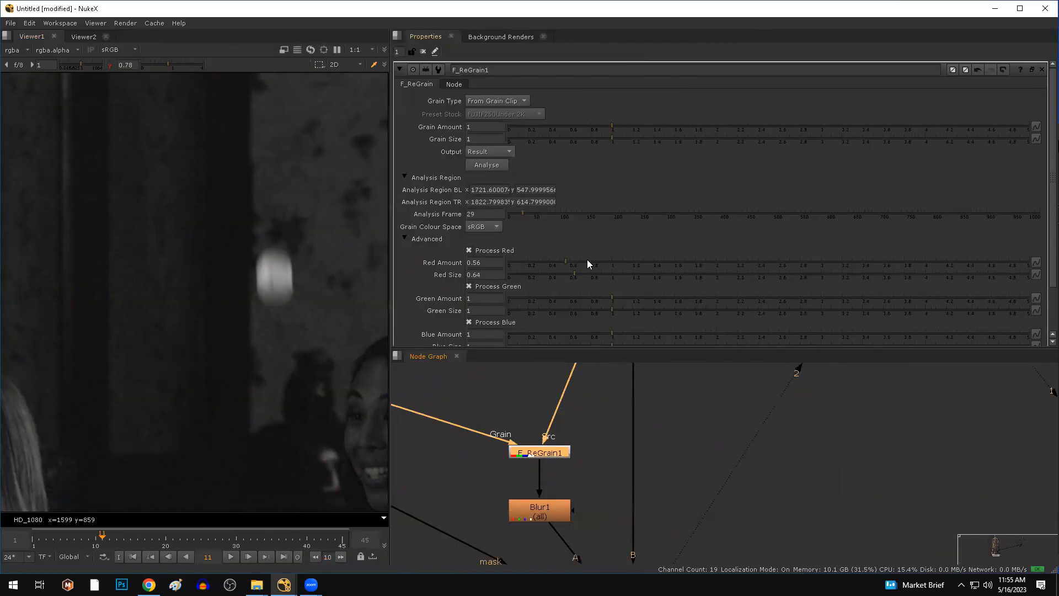
pyautogui.scroll(-2, 471, 329)
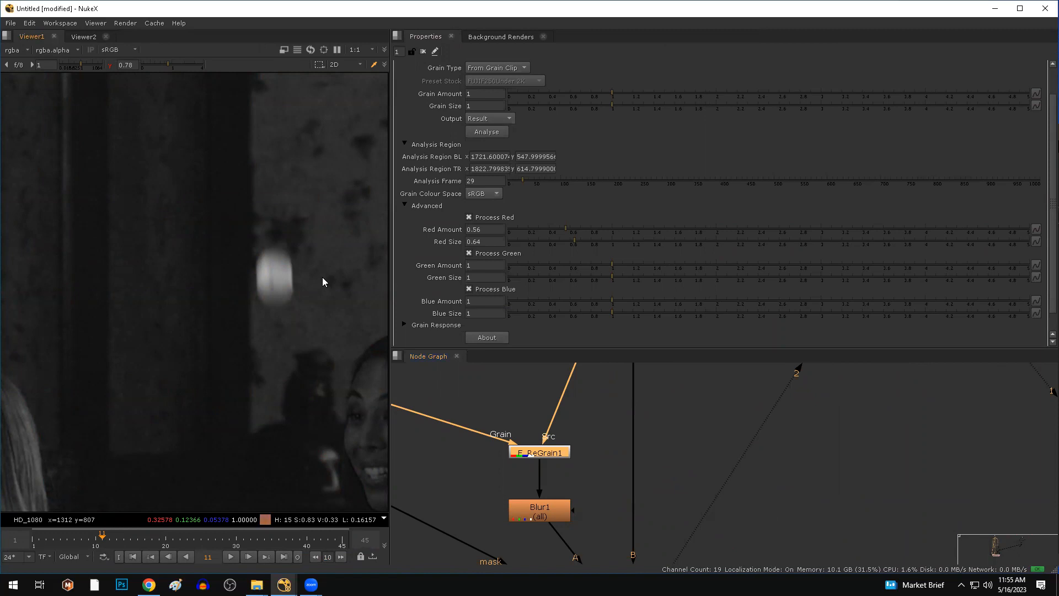
pyautogui.press('r')
pyautogui.press('r')
pyautogui.press('r')
pyautogui.press('r')
pyautogui.press('r')
pyautogui.press('r')
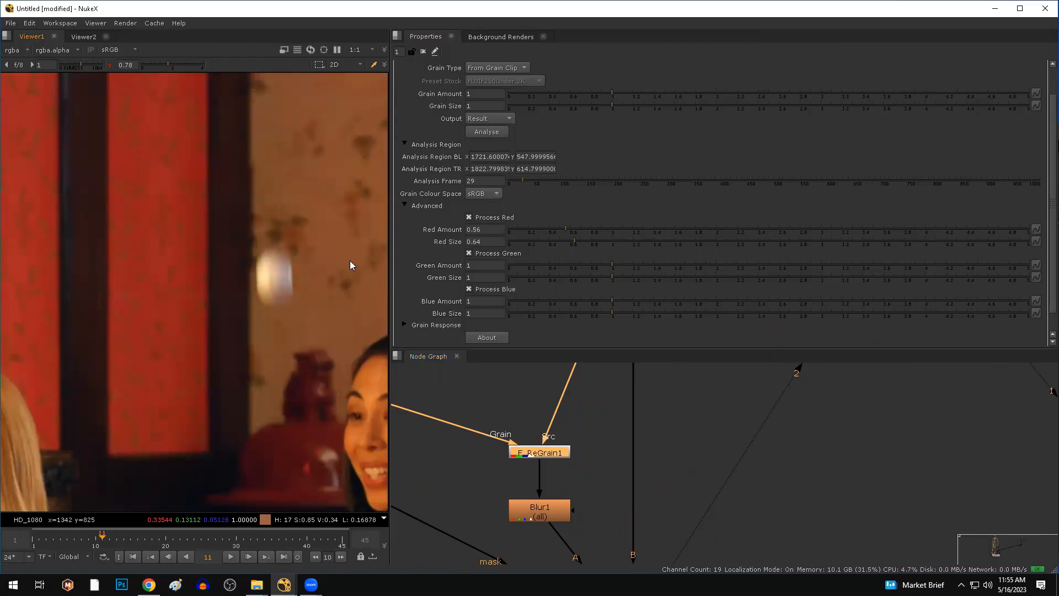
pyautogui.moveTo(390, 217); pyautogui.dragTo(533, 199)
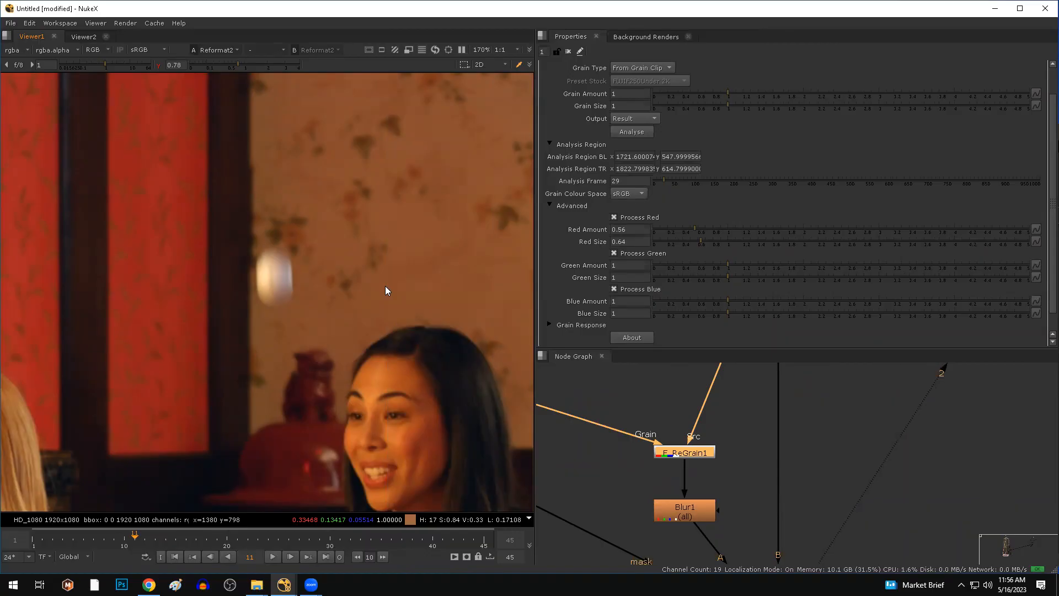
pyautogui.click(577, 451)
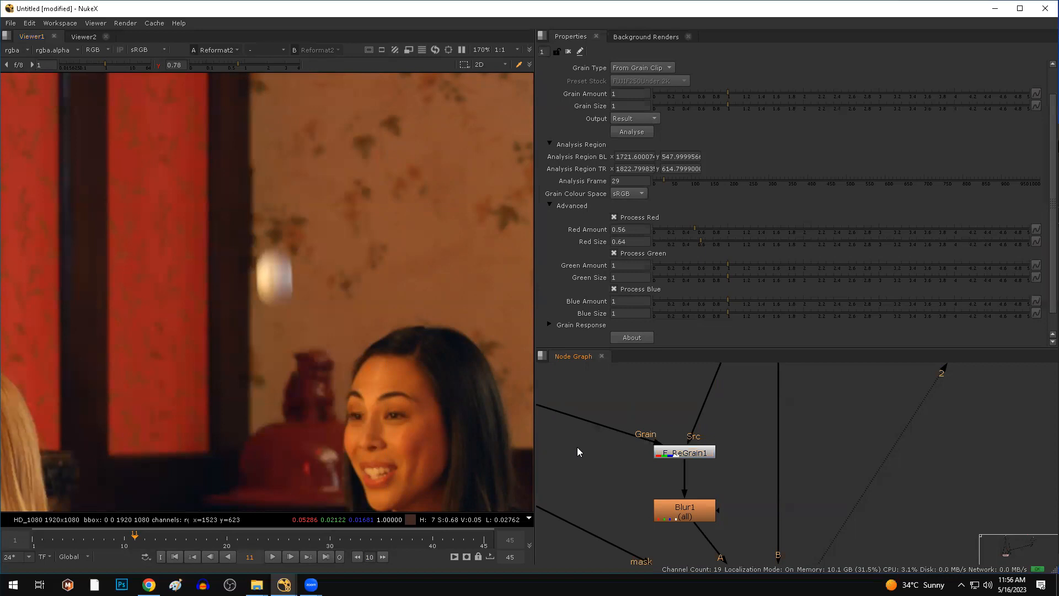
# - Enlarge the Node Graph pane in both directions to give the grain branch more room
pyautogui.moveTo(535, 267); pyautogui.dragTo(397, 237)
pyautogui.scroll(-5, 500, 495)
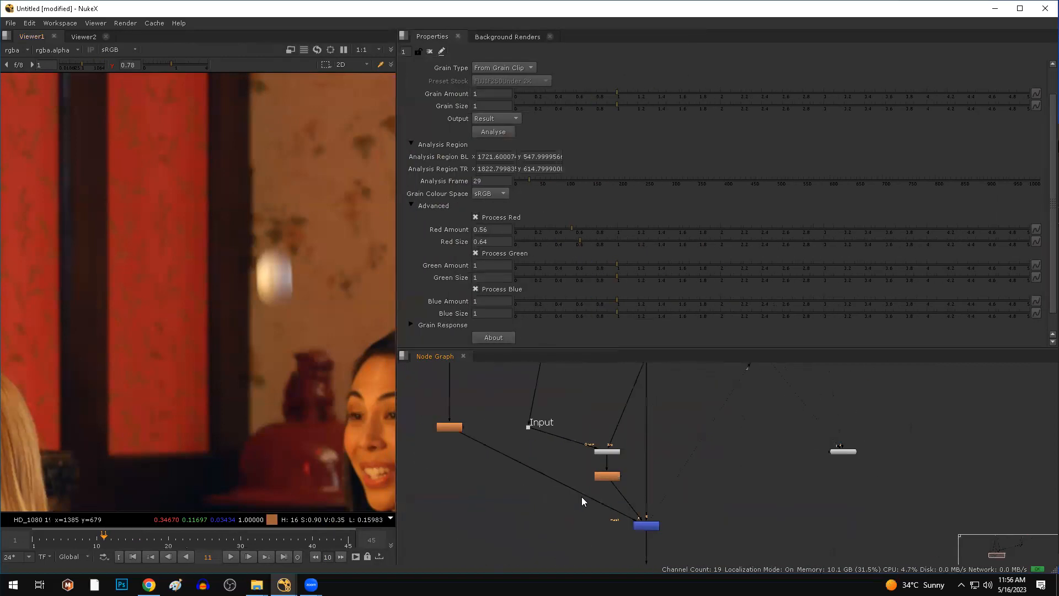
pyautogui.moveTo(572, 426); pyautogui.dragTo(580, 486, button='middle')
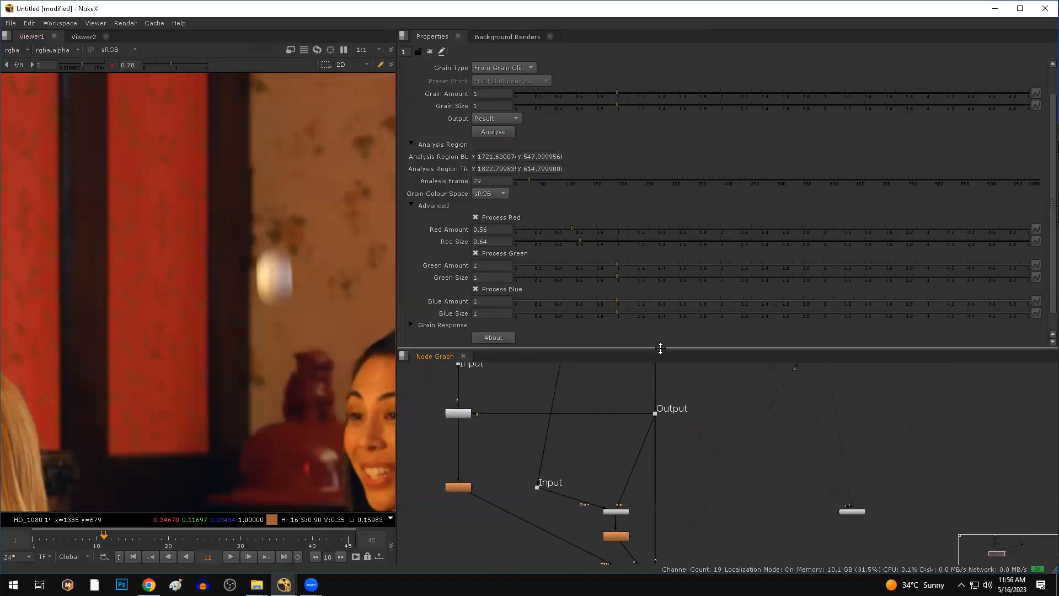
pyautogui.moveTo(661, 346); pyautogui.dragTo(662, 241)
pyautogui.moveTo(499, 454); pyautogui.dragTo(571, 468, button='middle')
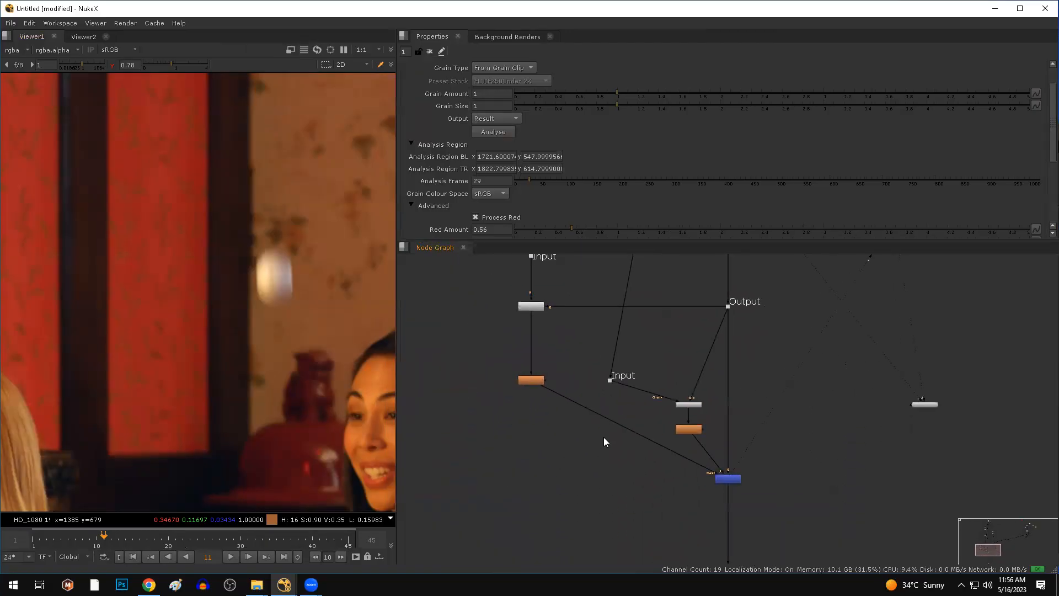
pyautogui.scroll(3, 610, 386)
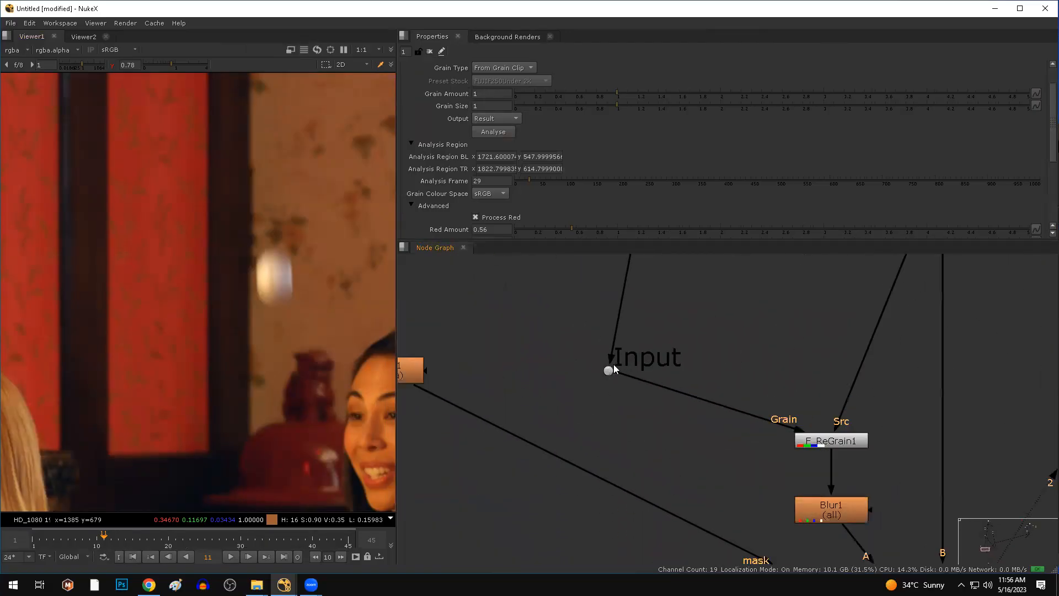
# - Tidy the grain branch by moving its Input dot closer to F_ReGrain1 and shifting F_ReGrain1 and Blur1 up together
pyautogui.moveTo(610, 370); pyautogui.dragTo(668, 362)
pyautogui.moveTo(776, 465); pyautogui.dragTo(607, 274)
pyautogui.moveTo(728, 409); pyautogui.dragTo(699, 358)
pyautogui.click(678, 396)
pyautogui.scroll(-3, 667, 395)
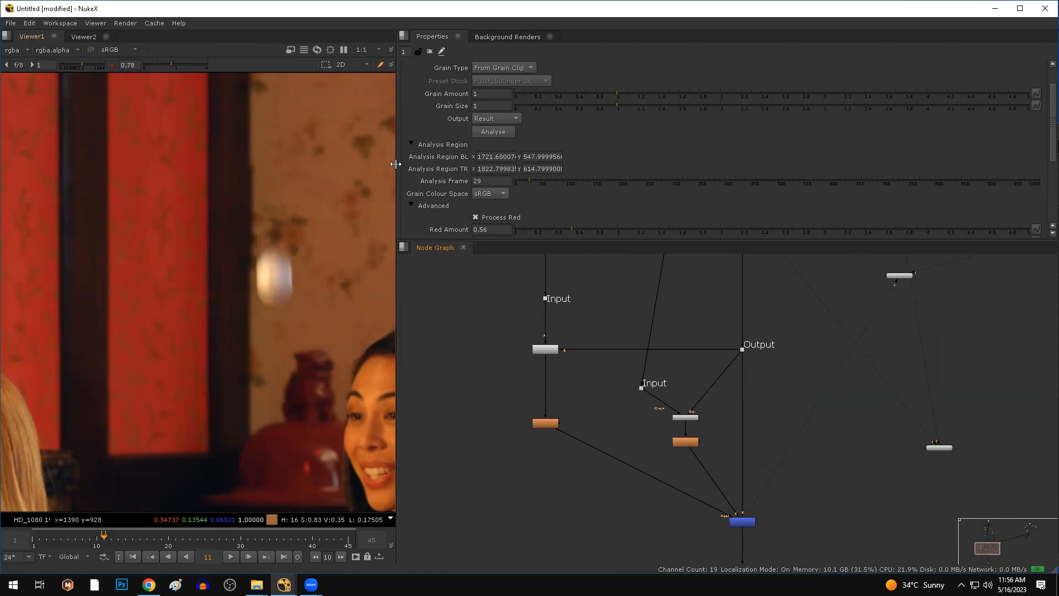
# - Widen the Viewer pane and show more of the node tree around the grain branch
pyautogui.moveTo(397, 162); pyautogui.dragTo(519, 386)
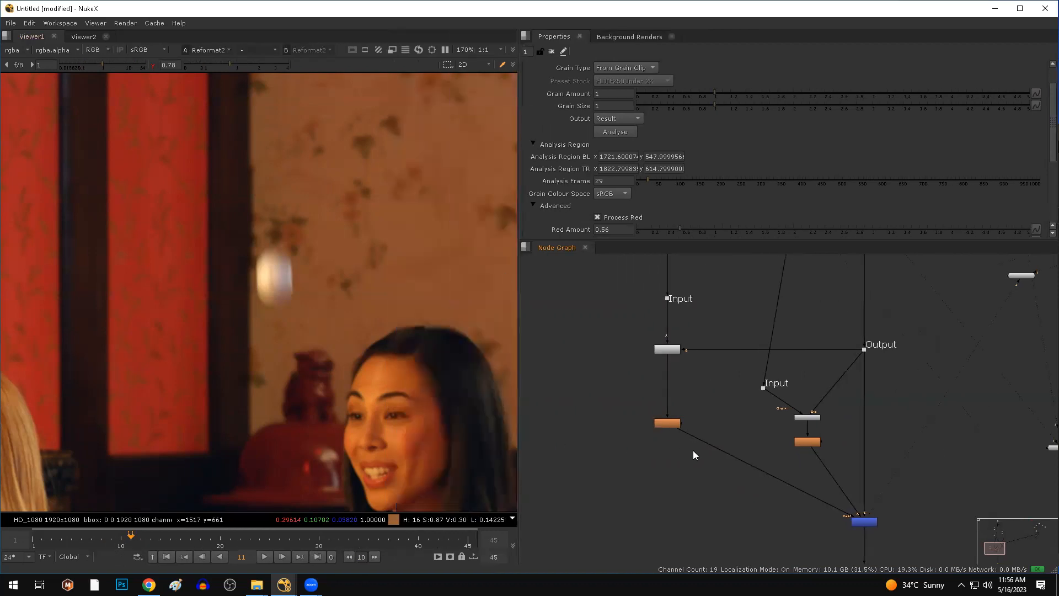
pyautogui.scroll(-2, 685, 460)
pyautogui.moveTo(684, 460); pyautogui.dragTo(638, 486, button='middle')
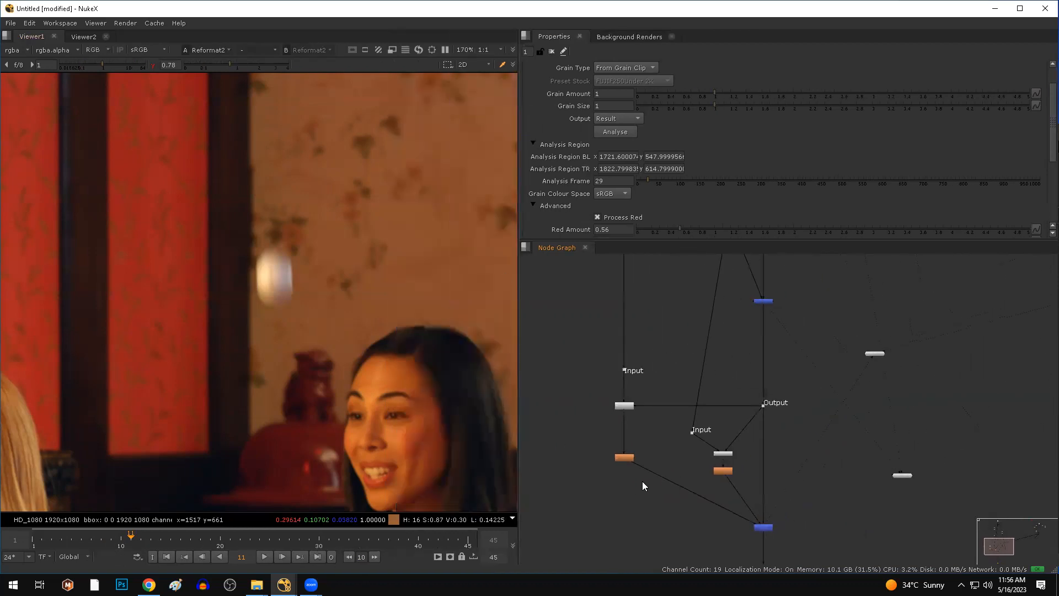